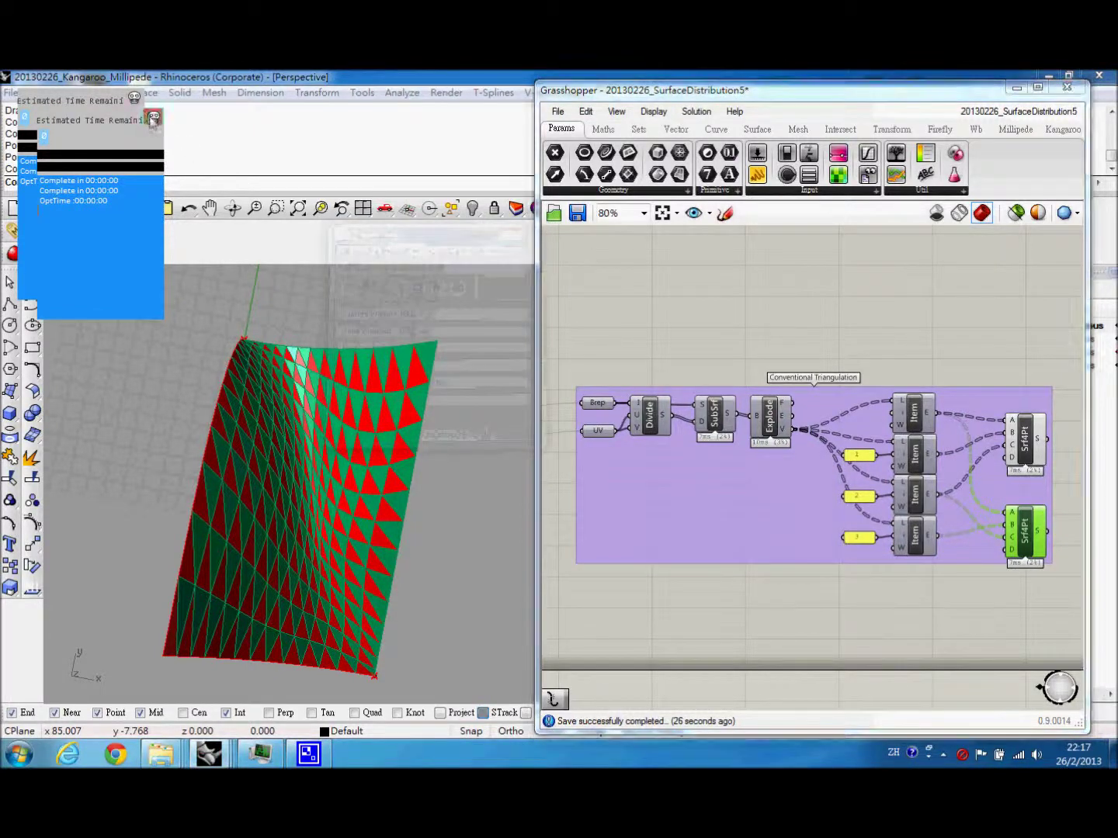
Dismiss the estimated-time windows and disable all components of the Conventional Triangulation group
click(138, 104)
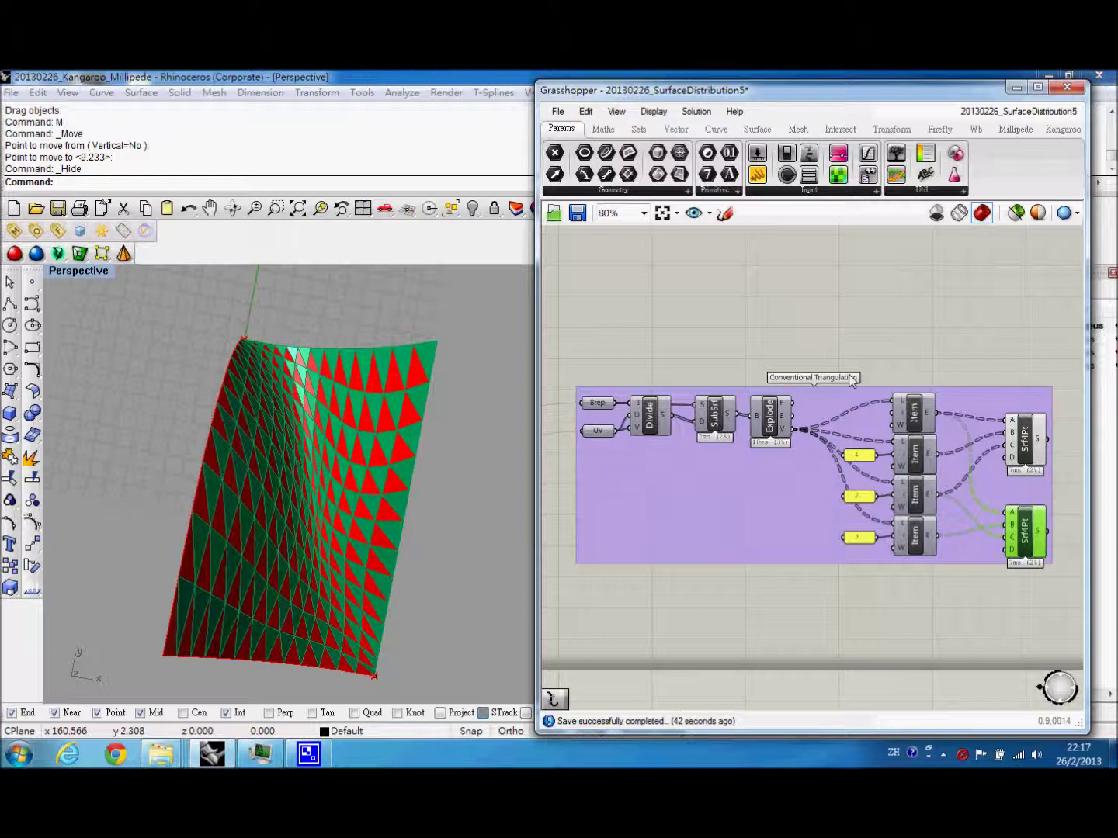
right_drag(399, 448, 373, 466)
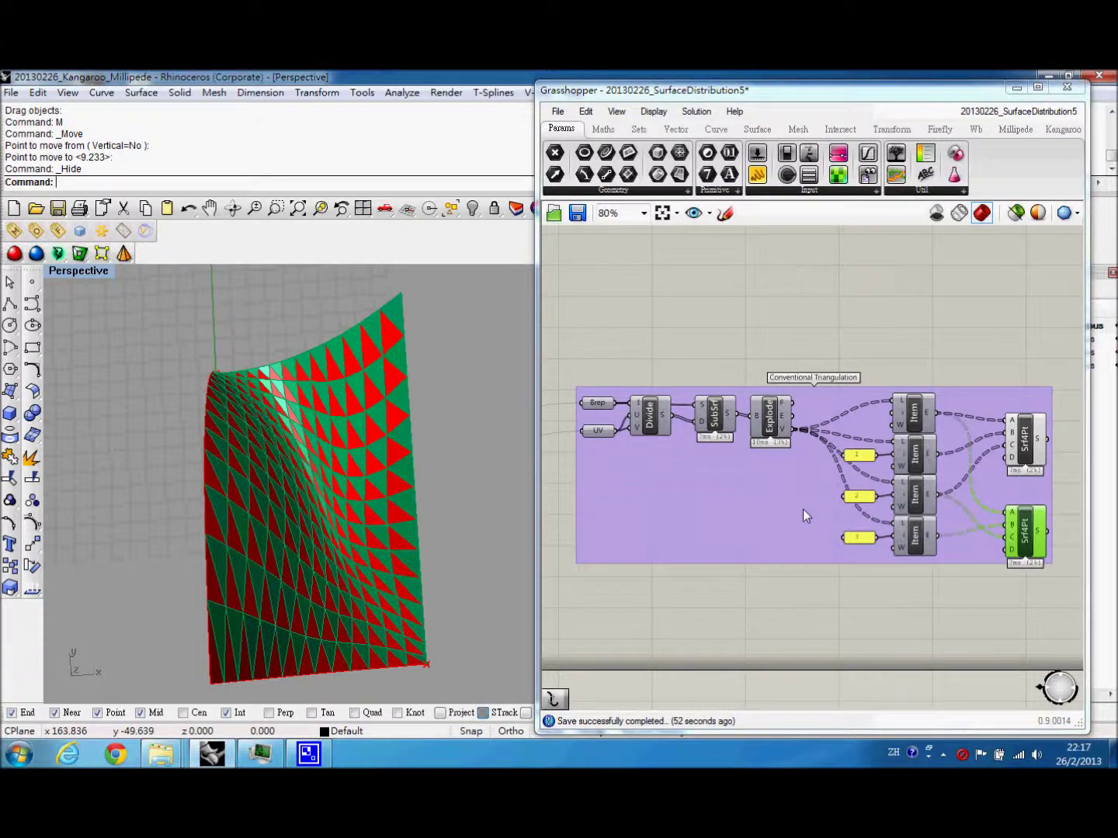
right_drag(803, 516, 831, 425)
drag(1061, 508, 625, 280)
middle_click(632, 309)
click(703, 308)
Show the preview of the wbFacePolys component in the Triangulation group and frame the triangulated surface in the Perspective viewport
scroll(842, 497, down, 5)
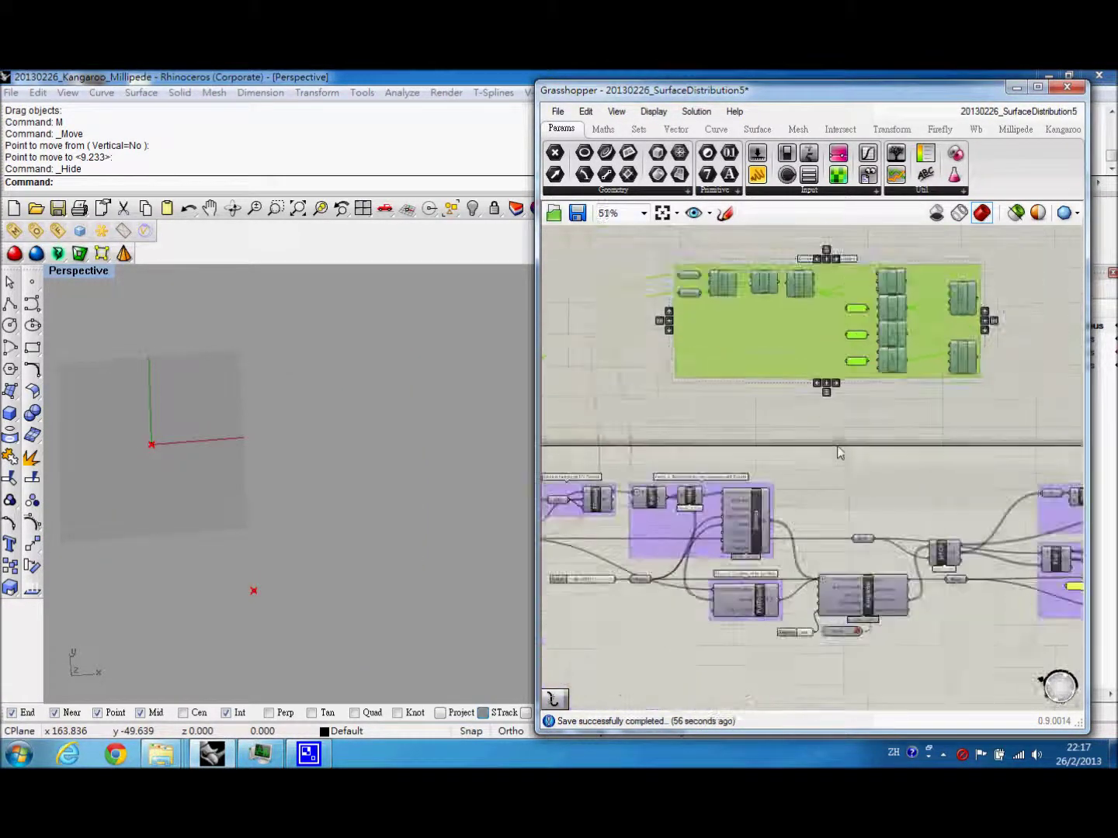
scroll(952, 455, up, 3)
click(1000, 449)
middle_click(1000, 444)
click(932, 439)
shift+right_drag(186, 471, 308, 517)
scroll(287, 470, up, 4)
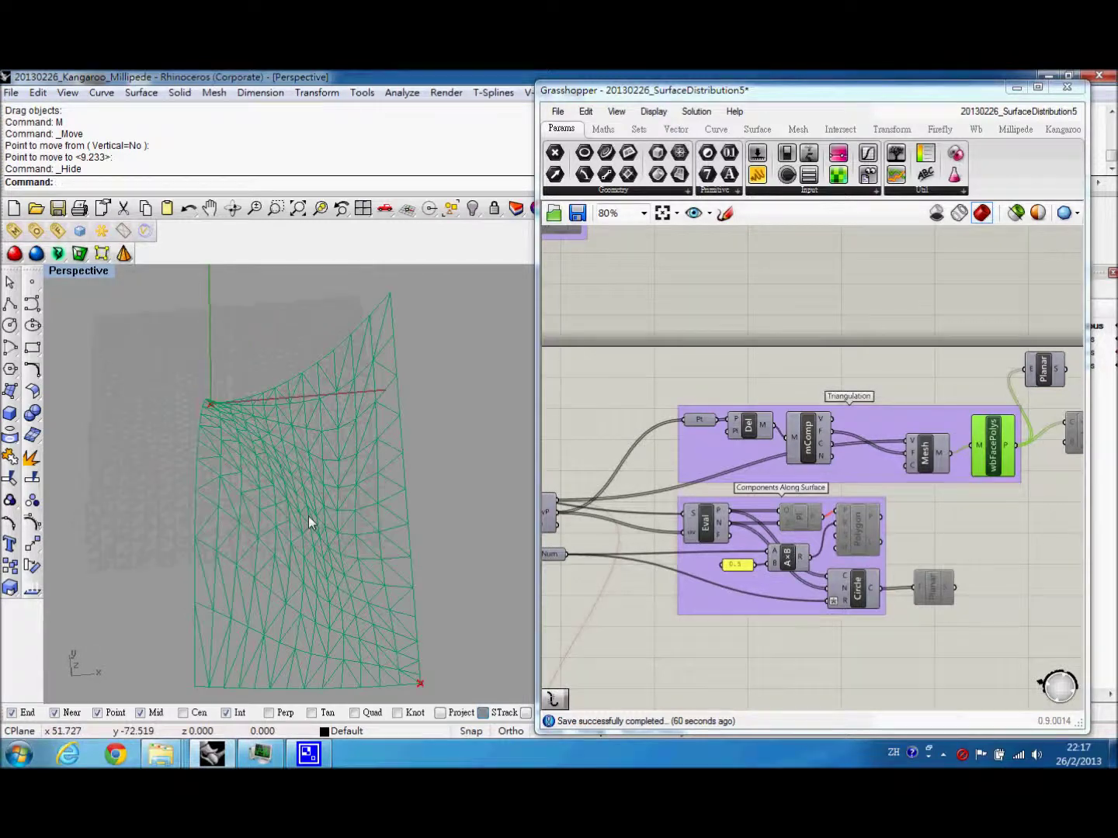
Examine the definition from the sampling UV points through the Force 1 and Force 2 groups to the Kangaroo solver
right_drag(774, 501, 794, 462)
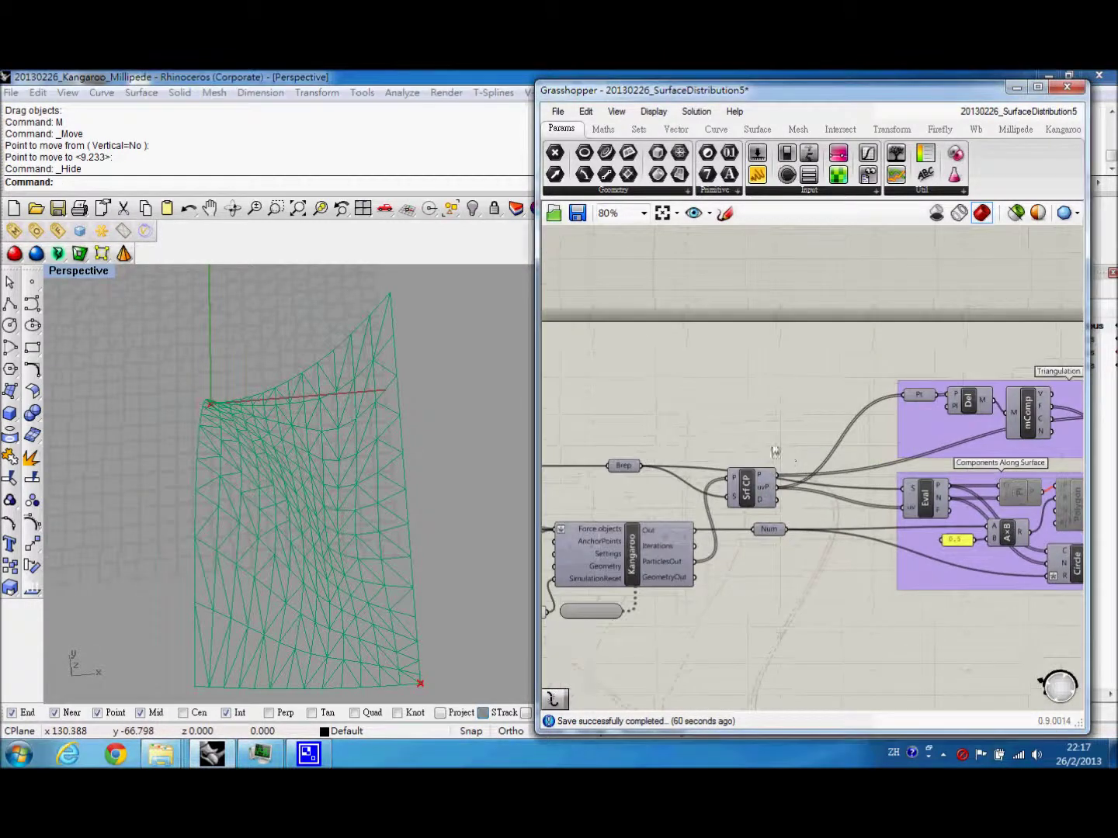
right_drag(773, 411, 953, 421)
right_drag(733, 452, 929, 450)
right_drag(694, 445, 963, 452)
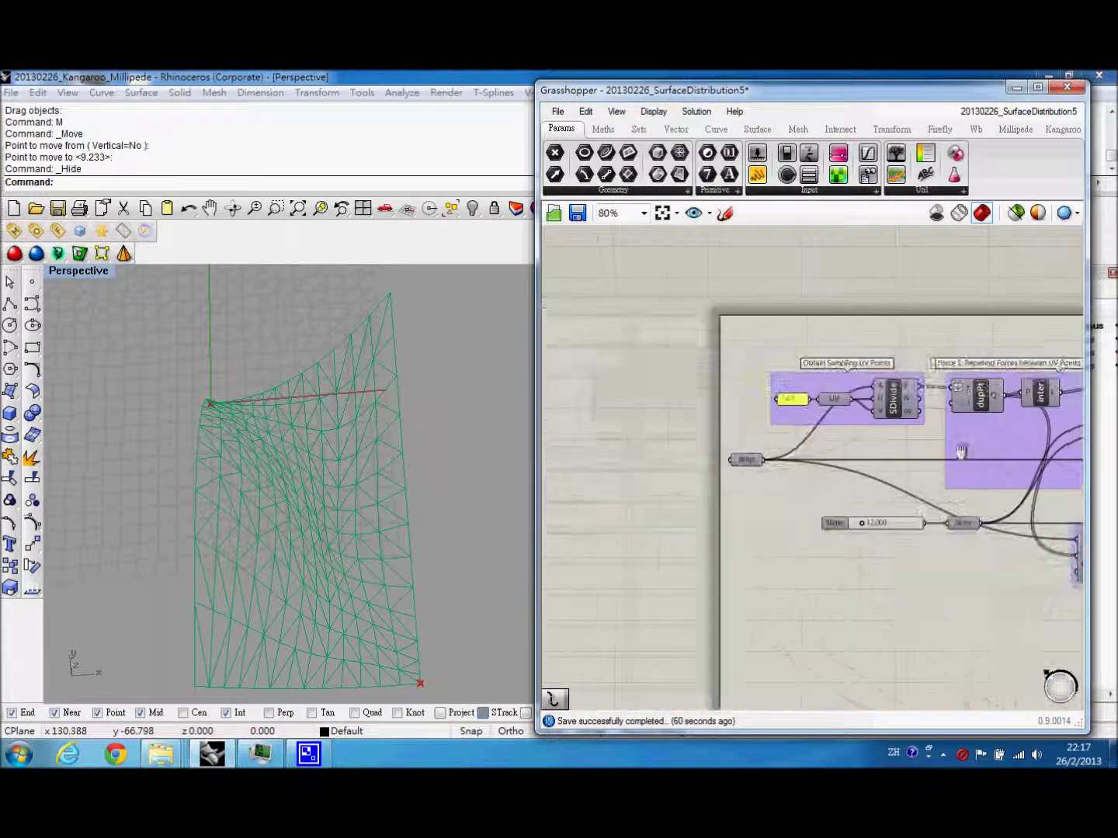
scroll(838, 441, up, 1)
right_drag(840, 438, 776, 483)
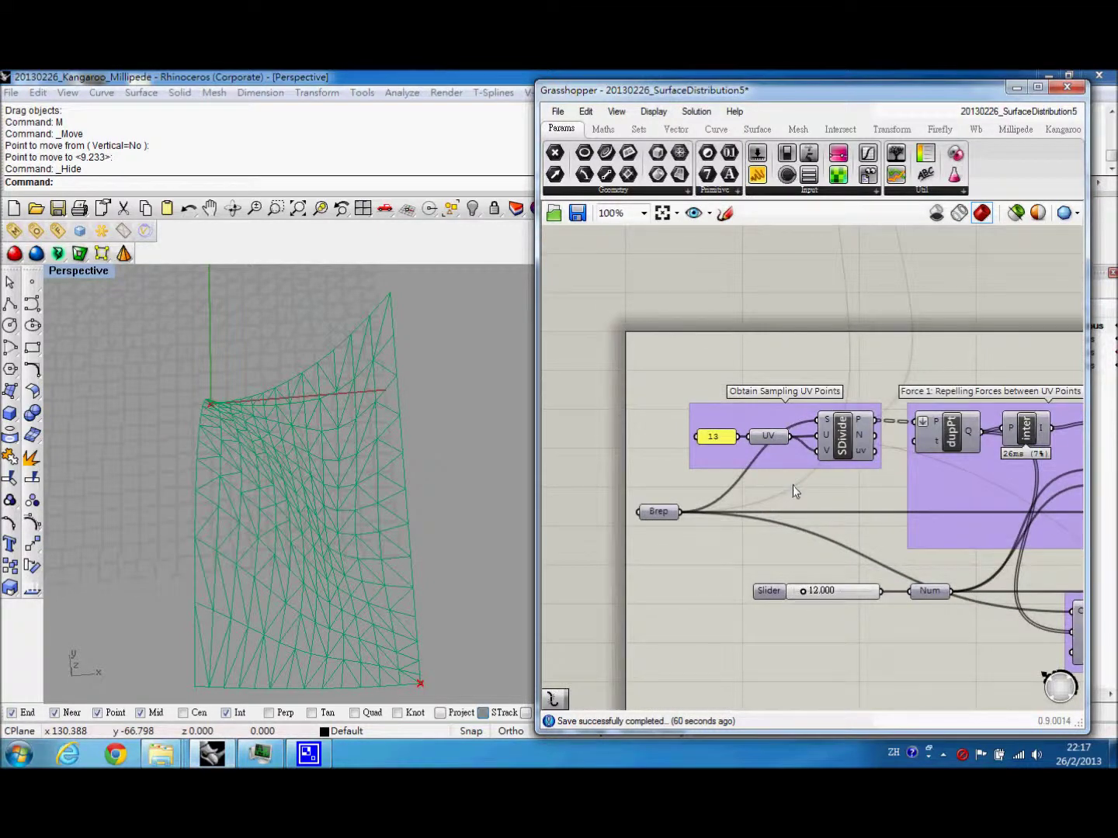
right_drag(772, 492, 603, 491)
right_drag(931, 477, 855, 411)
scroll(749, 445, up, 1)
mouse_move(882, 422)
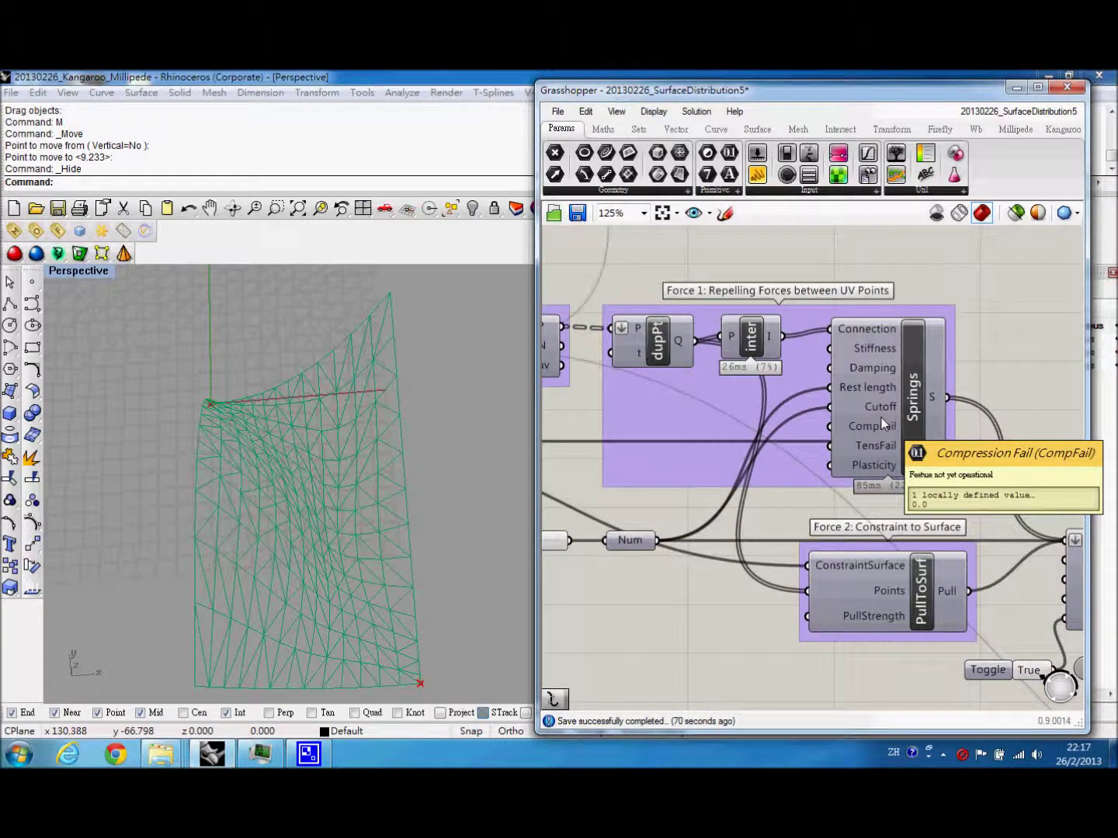
right_drag(881, 417, 670, 422)
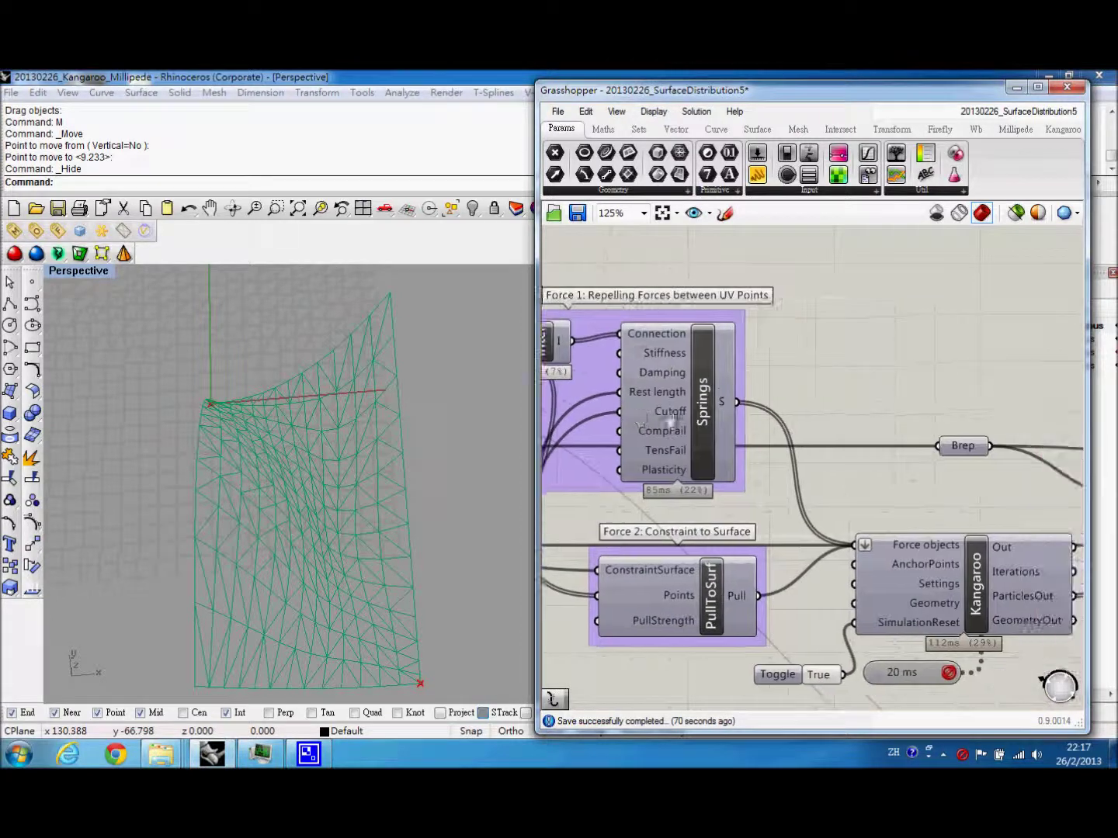
right_drag(943, 505, 826, 432)
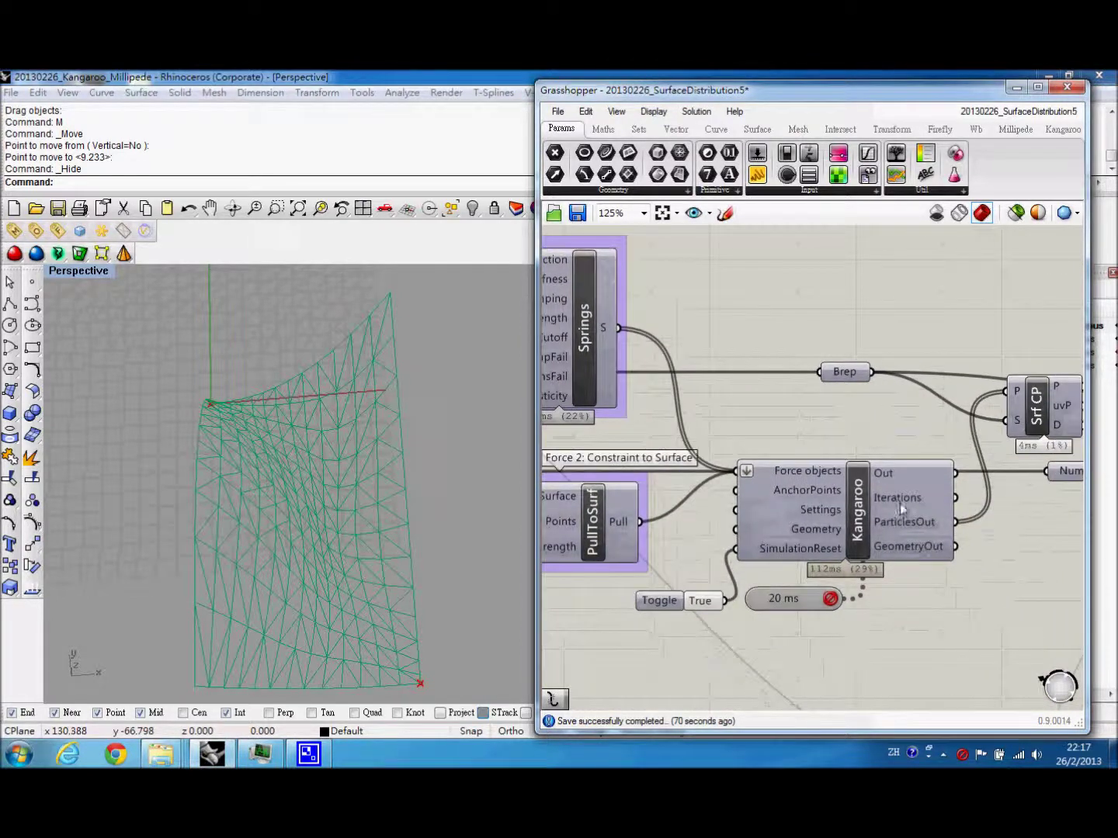
right_drag(917, 526, 800, 543)
Show the preview of the Circle component in the Components Along Surface group
scroll(808, 538, down, 1)
right_drag(817, 531, 537, 539)
right_drag(920, 521, 874, 505)
click(975, 541)
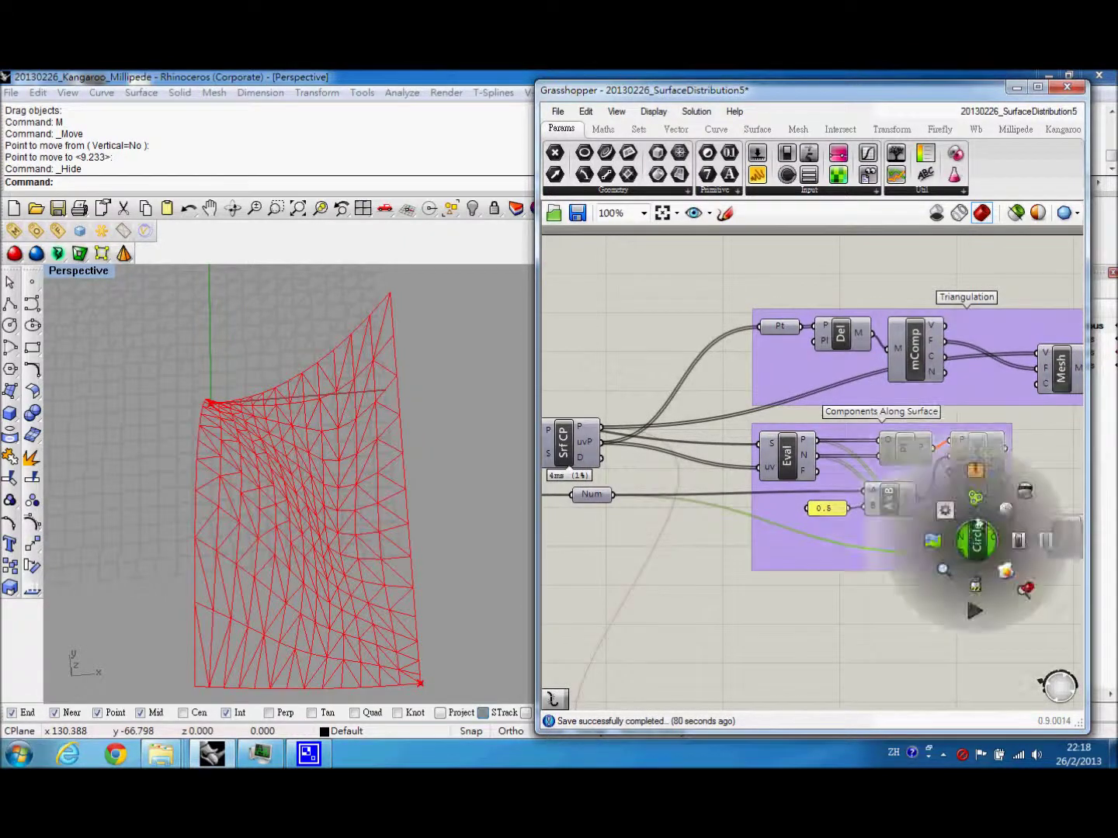
middle_click(975, 539)
click(1009, 513)
Hide the preview of the wbFacePolys component, leaving the circles for inspection in the Perspective viewport
right_drag(1009, 511, 882, 525)
click(1003, 384)
middle_click(1003, 384)
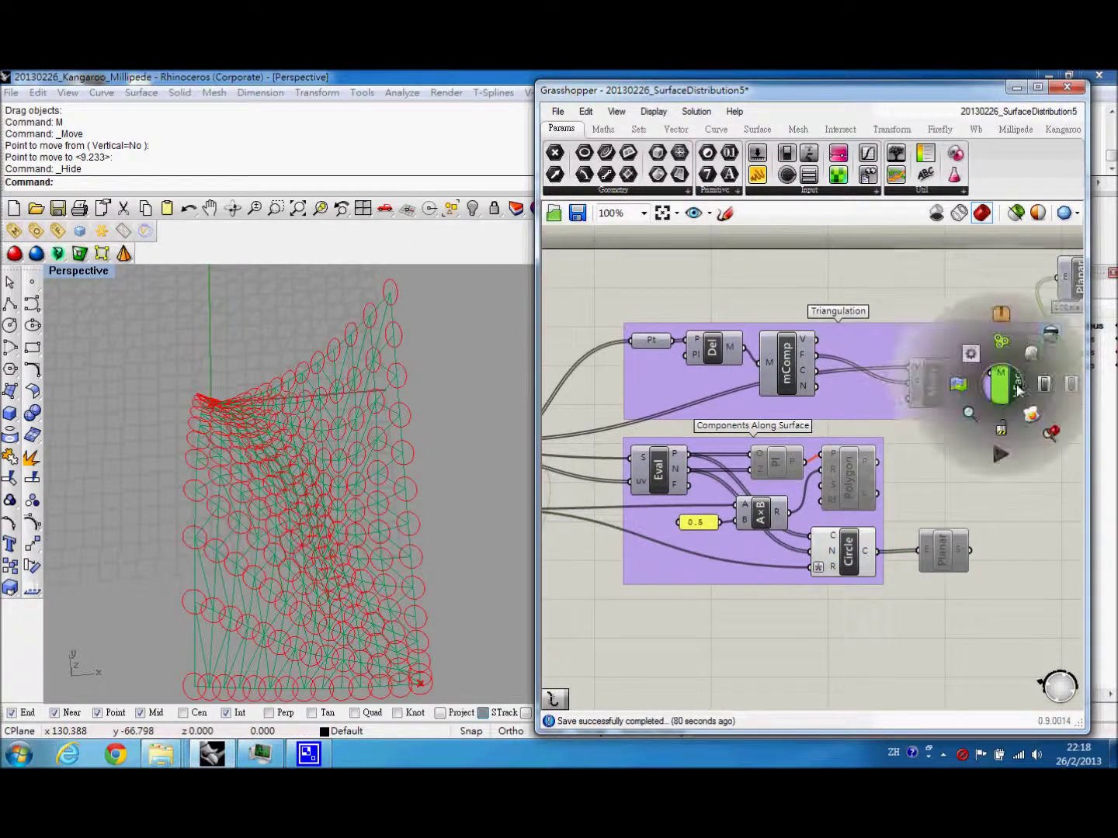
click(1045, 337)
right_drag(377, 548, 380, 545)
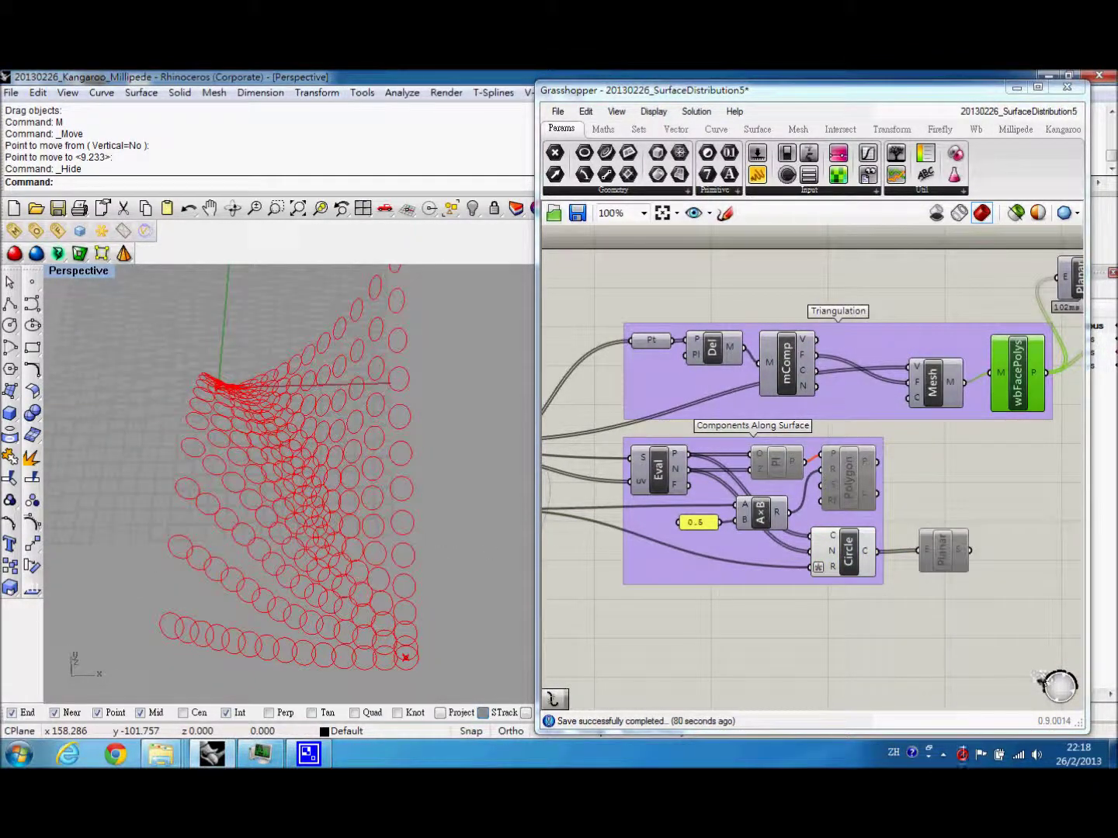
Run the Kangaroo simulation by switching the SimulationReset toggle to False
right_click(731, 538)
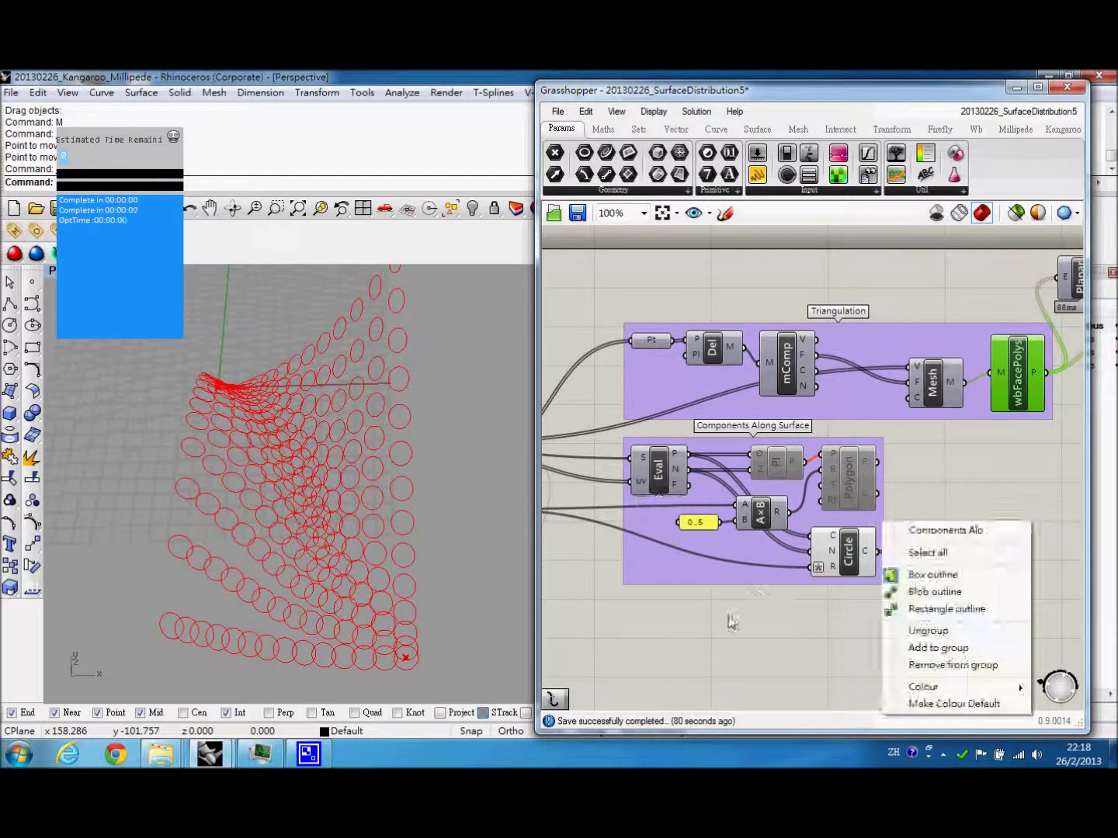
right_drag(617, 618, 848, 613)
scroll(865, 624, down, 1)
right_drag(715, 623, 781, 611)
right_drag(599, 618, 691, 619)
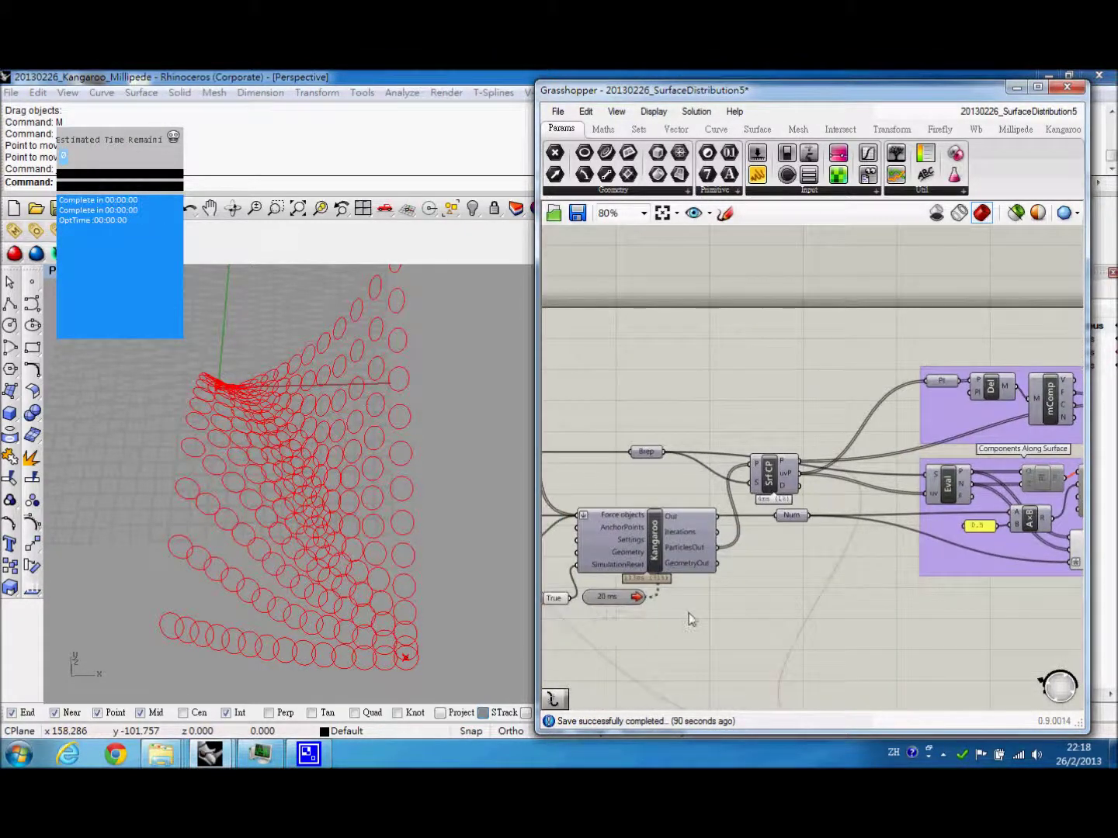
click(651, 597)
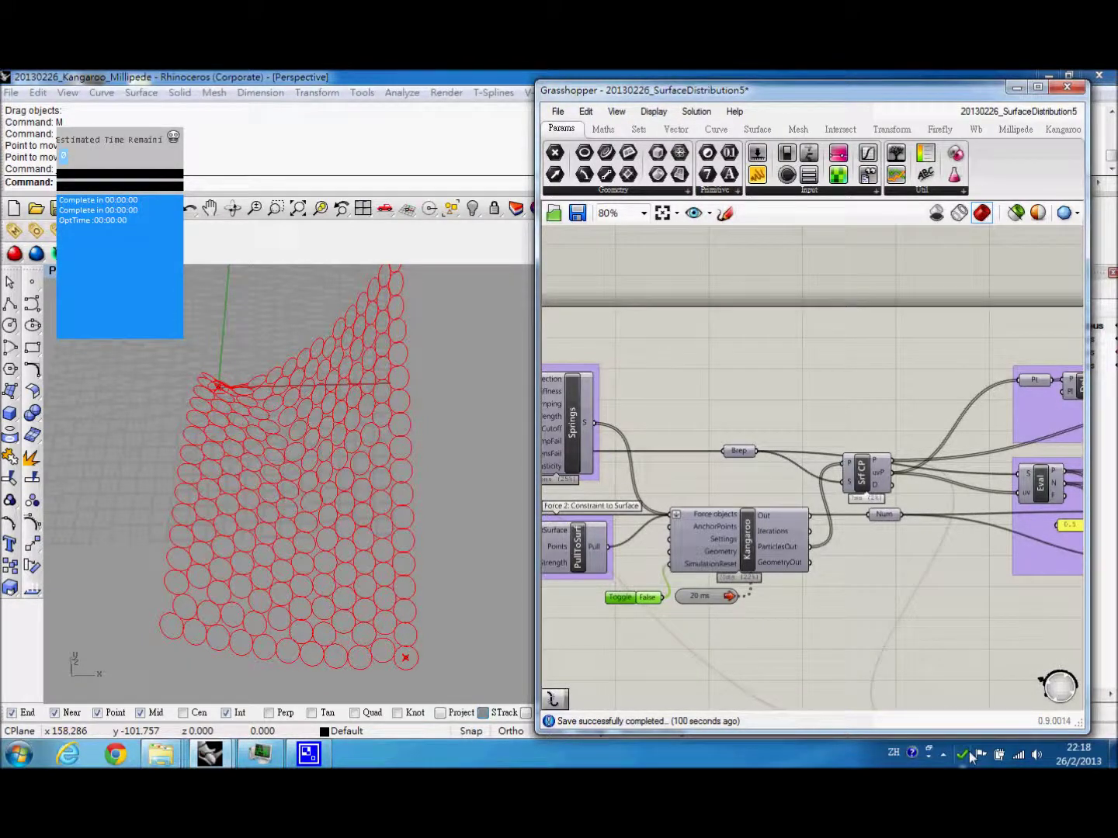
Enable the Explode component after wbFacePolys so that the downstream structural analysis is computed
right_drag(947, 459, 756, 456)
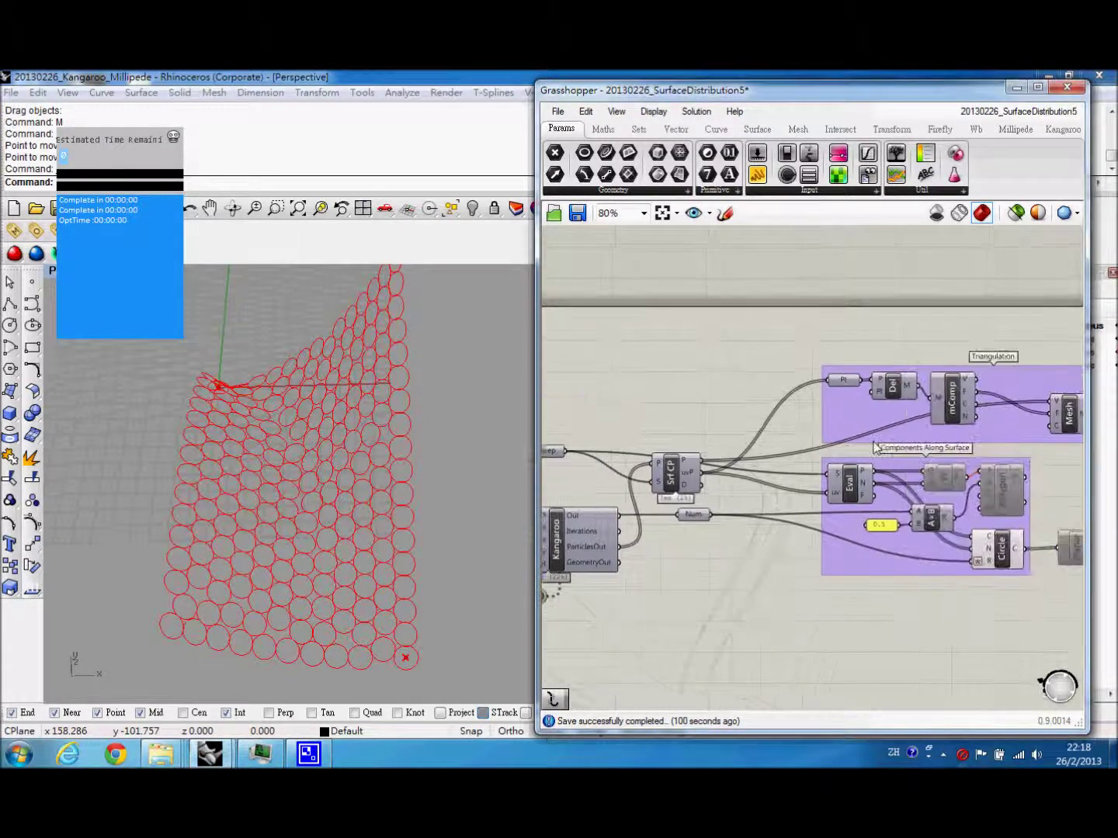
scroll(756, 458, down, 2)
right_drag(987, 461, 900, 542)
scroll(900, 540, up, 2)
right_drag(875, 492, 691, 488)
middle_click(839, 468)
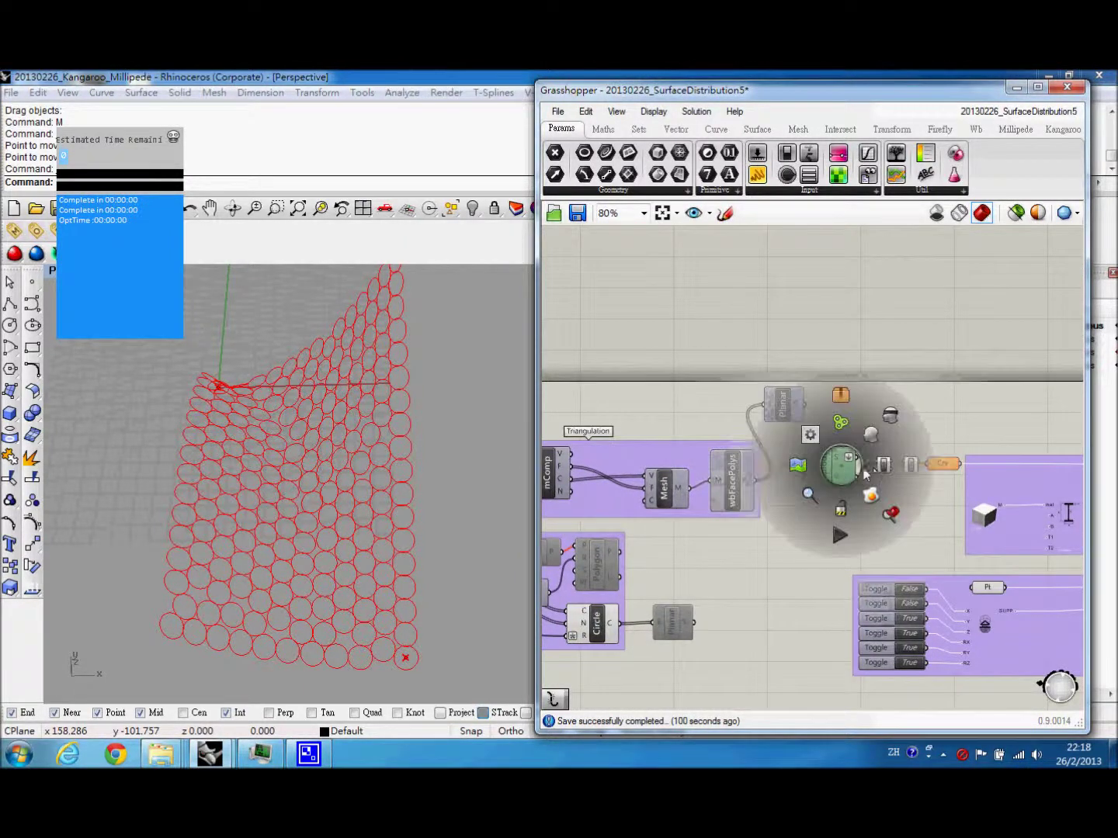
click(881, 474)
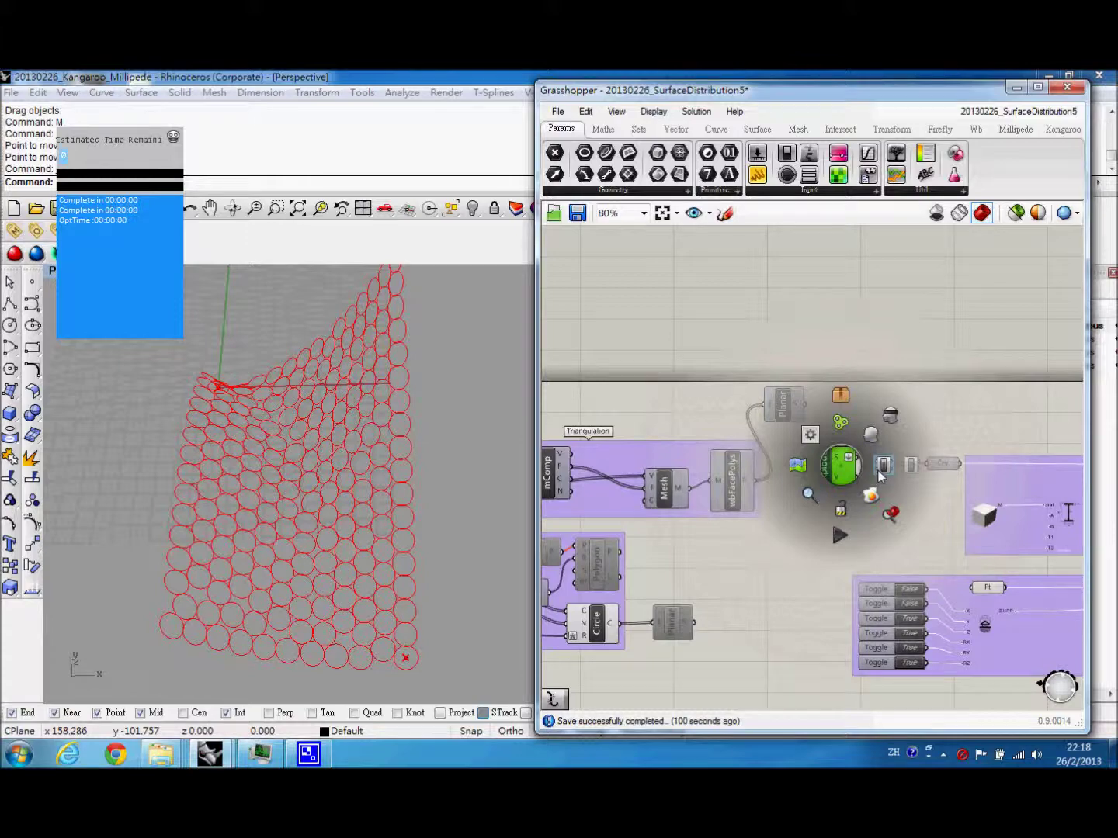
Hide the preview of the Circle component in the Components Along Surface group
right_drag(914, 518, 766, 494)
scroll(864, 514, down, 1)
right_drag(461, 508, 448, 566)
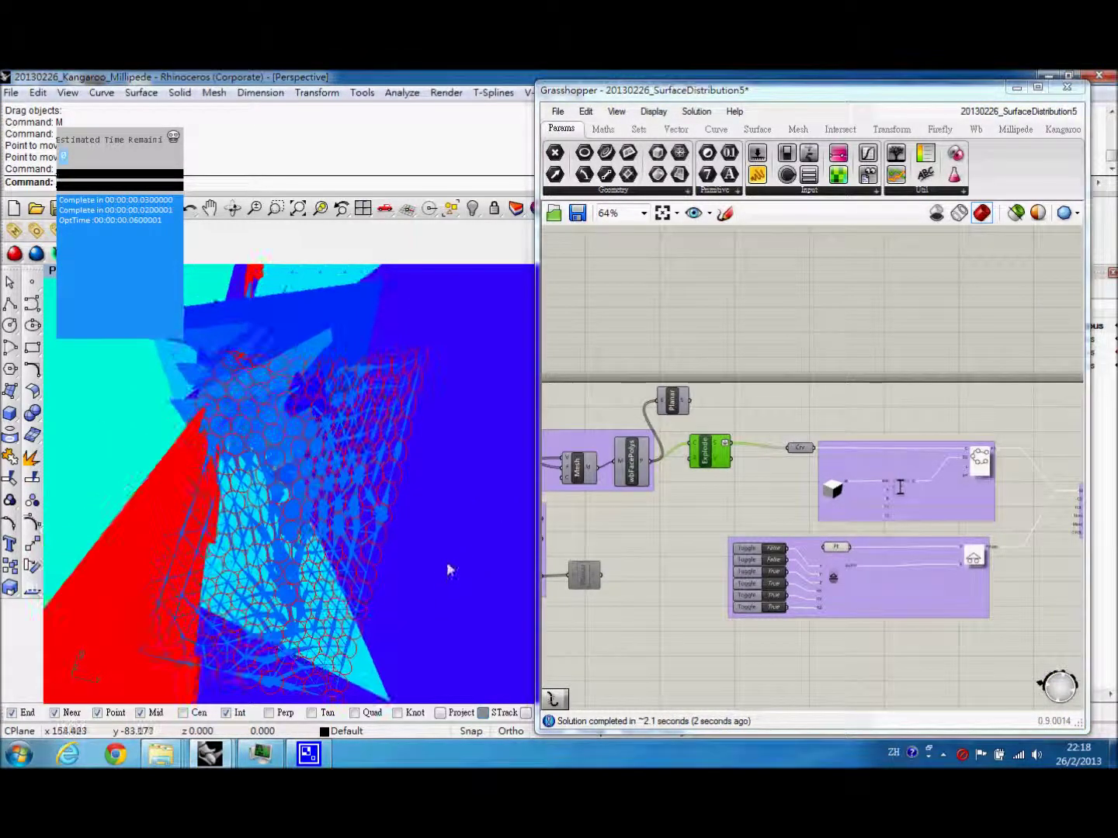
right_drag(690, 503, 889, 481)
click(718, 559)
middle_click(718, 554)
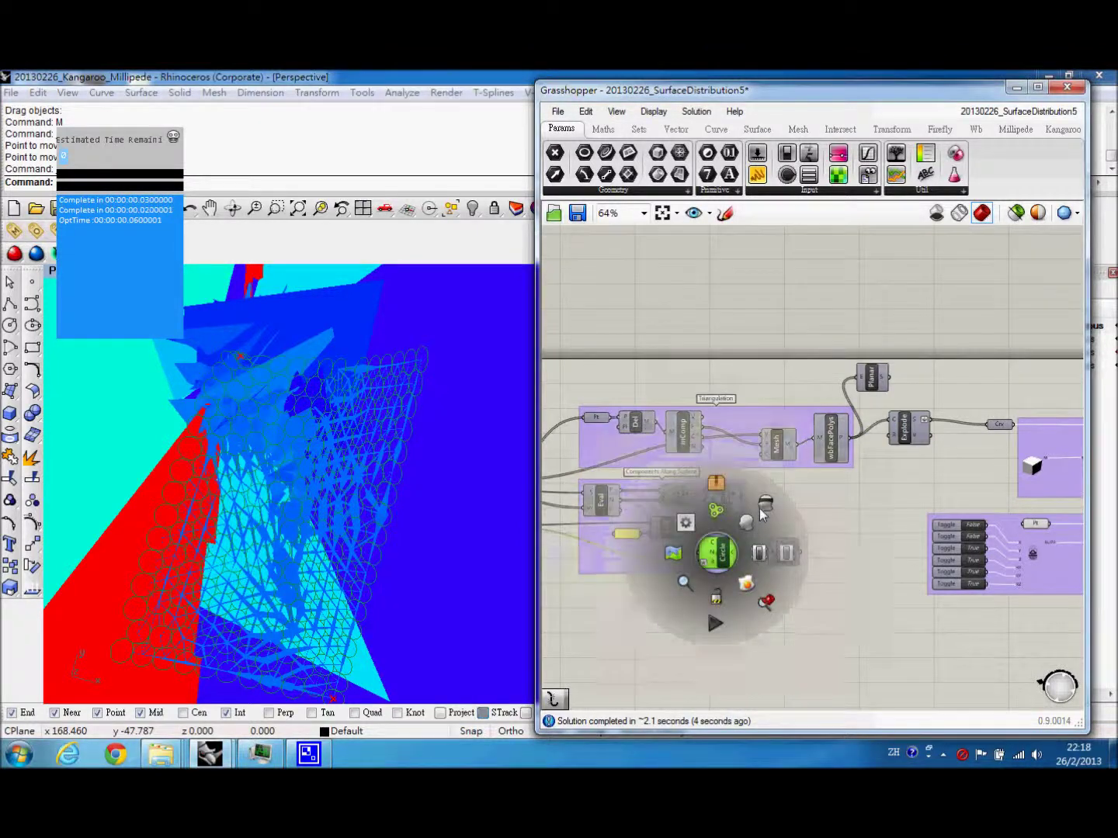
click(758, 509)
right_drag(827, 520, 808, 524)
Disable the component at the downstream end of the definition that displays the coloured analysis mesh
scroll(808, 524, up, 1)
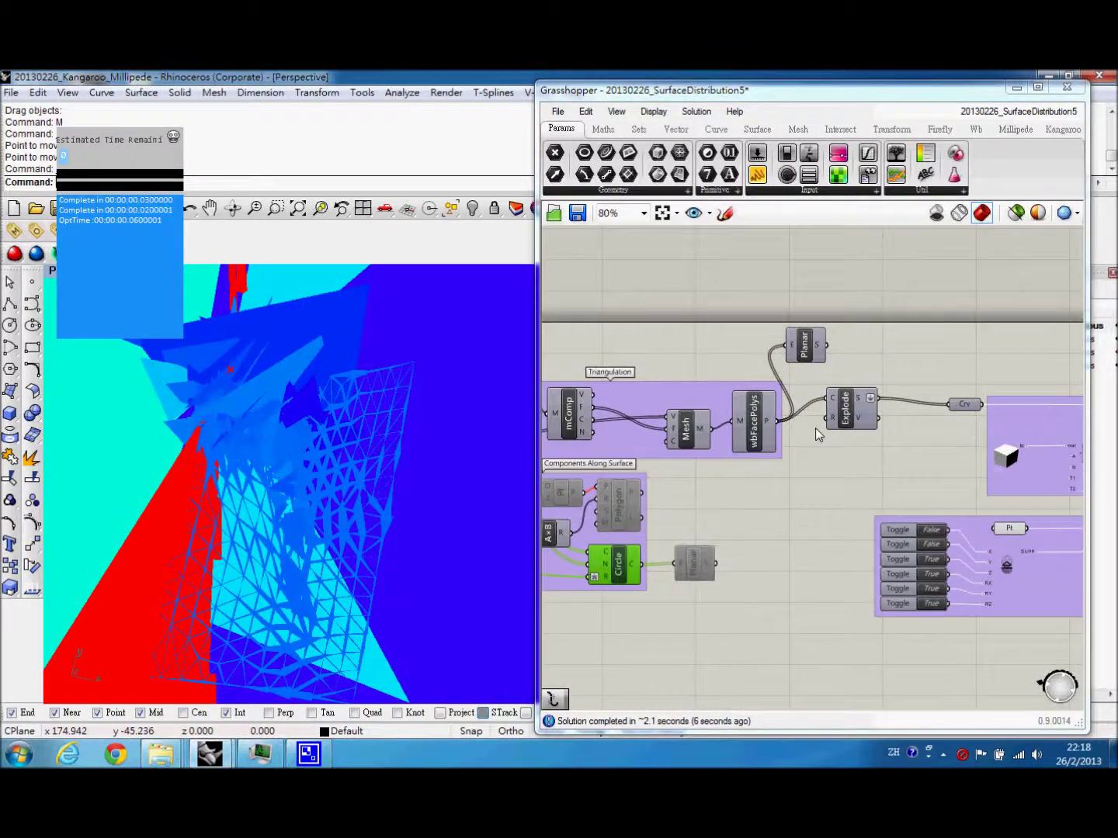
right_drag(948, 439, 738, 442)
scroll(738, 442, down, 5)
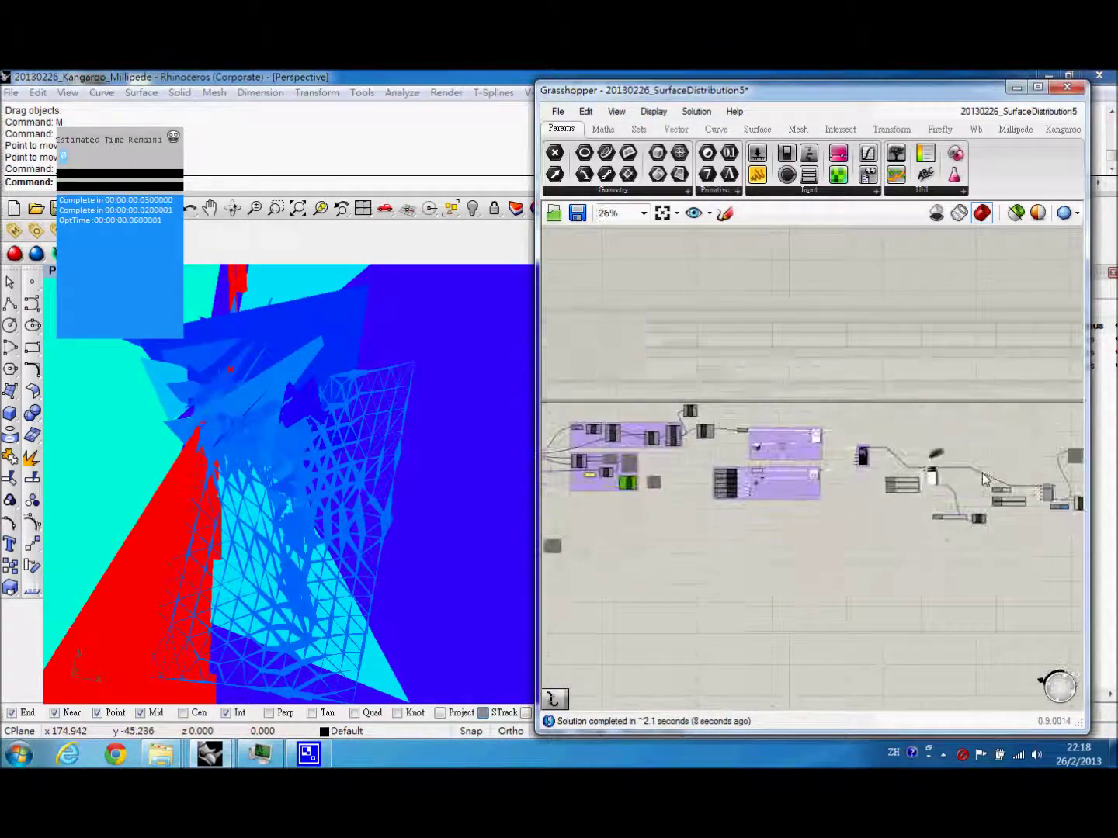
right_drag(983, 478, 842, 459)
scroll(941, 467, up, 4)
click(923, 497)
middle_click(925, 477)
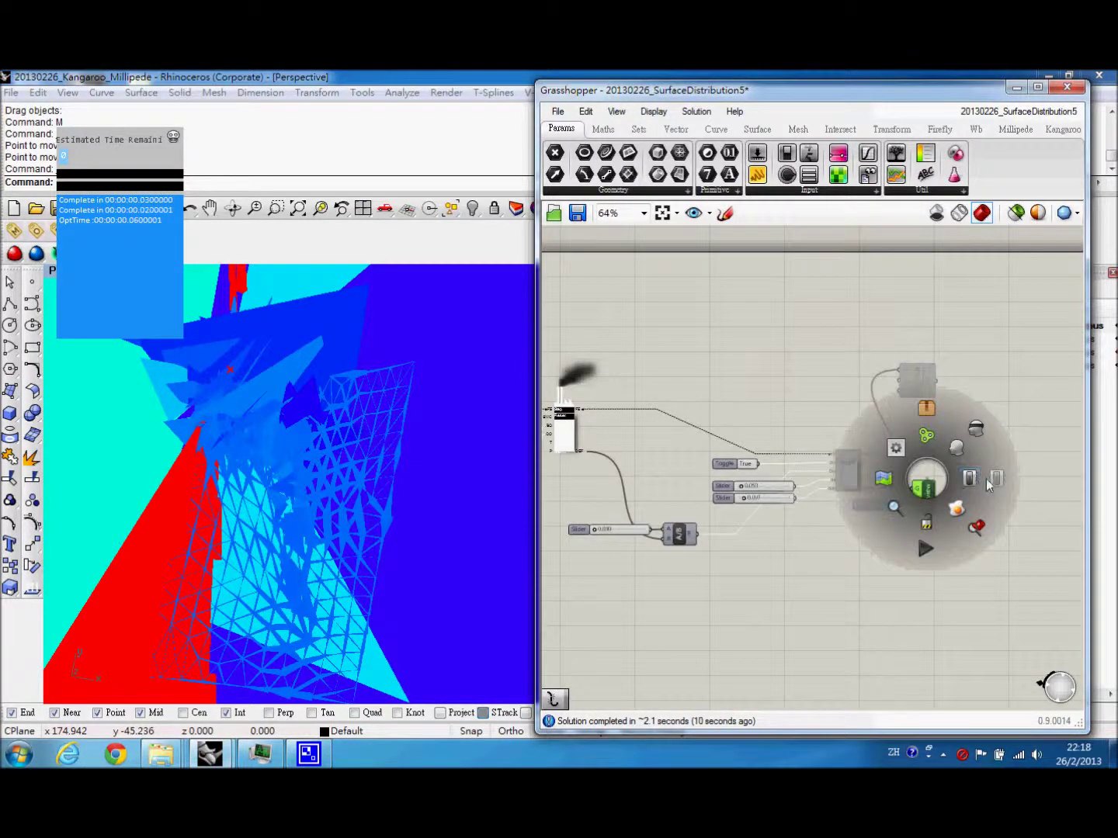
click(970, 478)
Bake the segments and vertices of the Explode component into the Rhino model
scroll(409, 503, down, 2)
right_drag(591, 535, 977, 519)
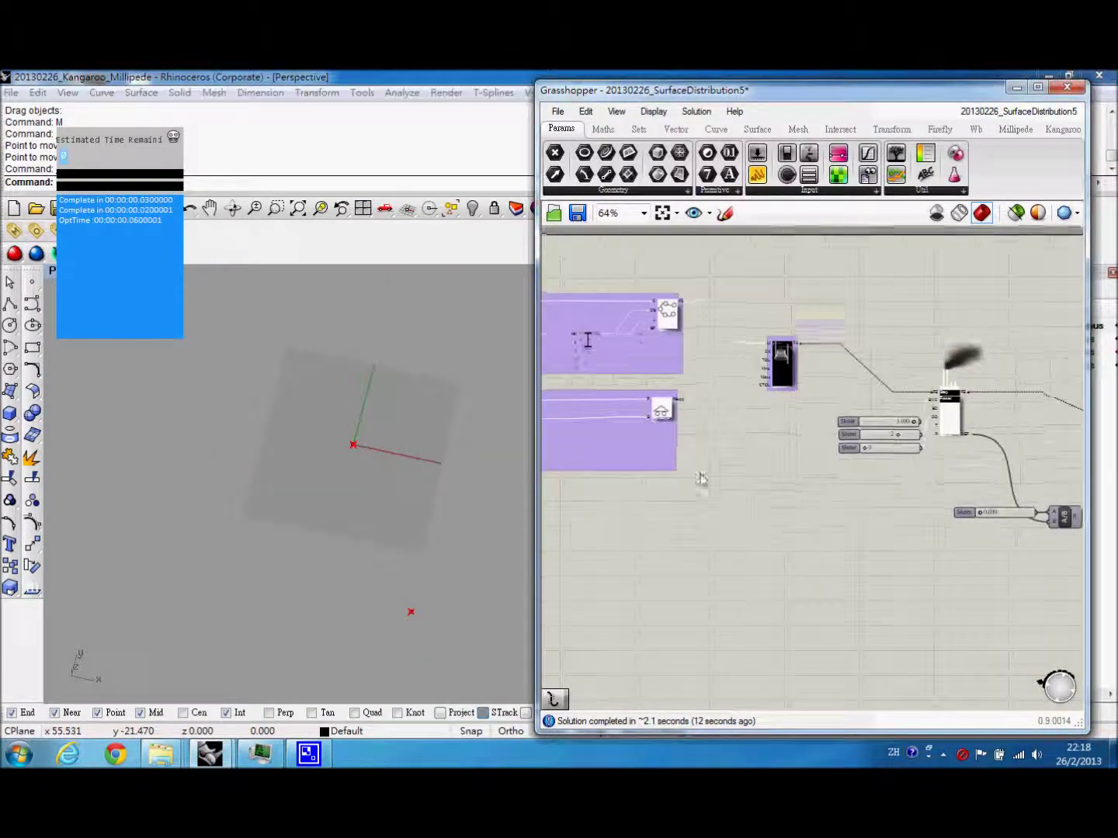
right_drag(701, 479, 1004, 546)
scroll(891, 393, up, 1)
scroll(891, 393, up, 1)
right_drag(892, 393, 827, 460)
right_drag(927, 456, 823, 461)
scroll(823, 462, down, 1)
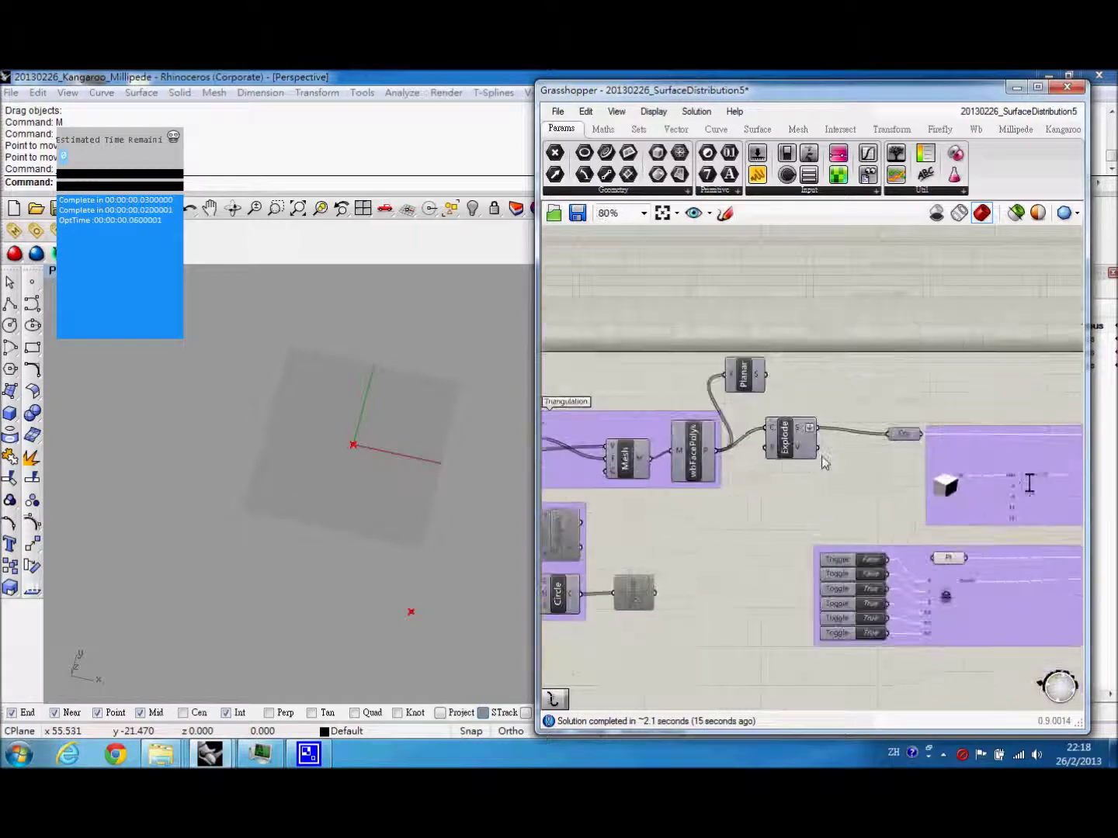
scroll(823, 465, up, 1)
click(778, 440)
right_click(779, 440)
click(813, 510)
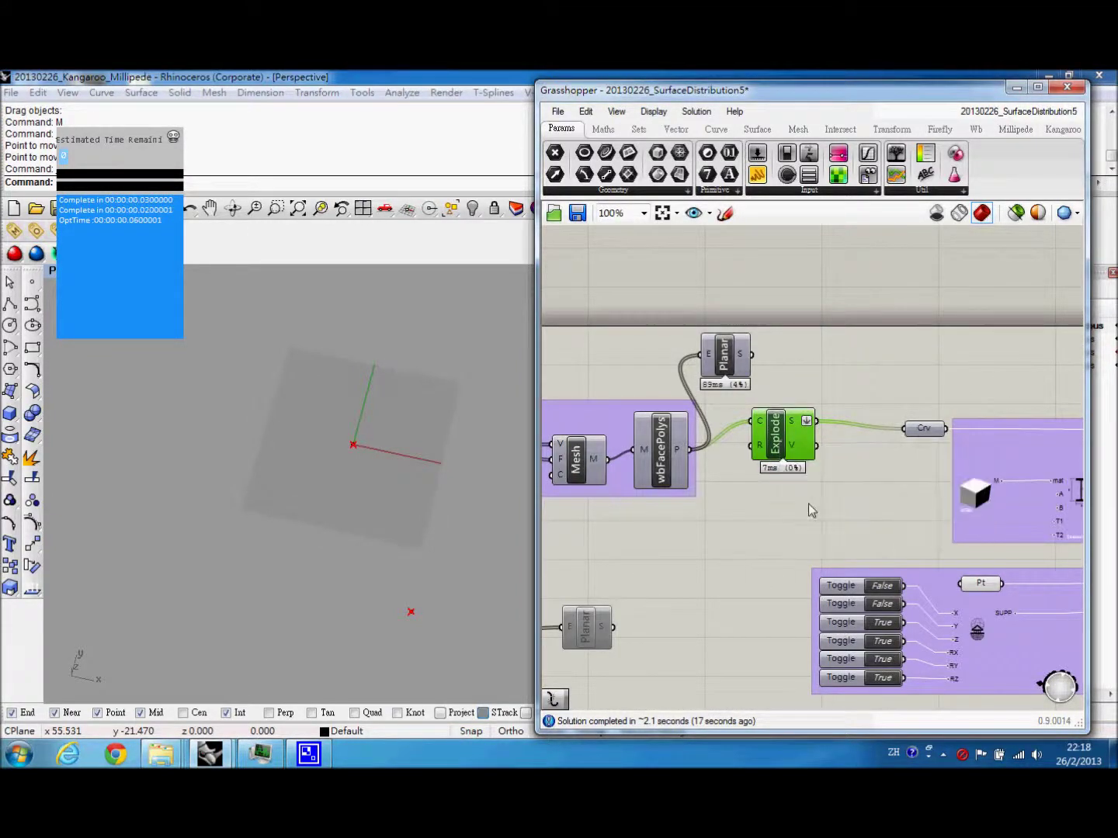
click(823, 639)
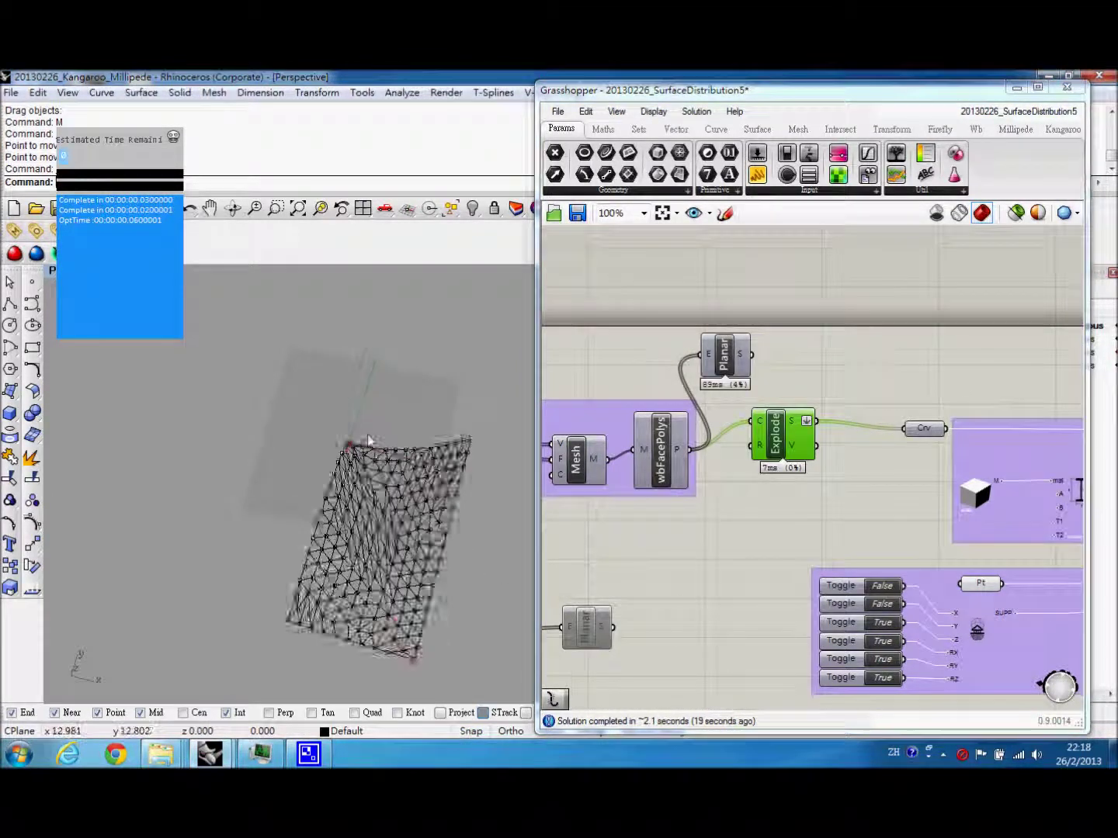
Delete the points at the baked triangulation's origin corner and at its diagonally opposite corner
scroll(278, 422, up, 4)
scroll(283, 415, up, 5)
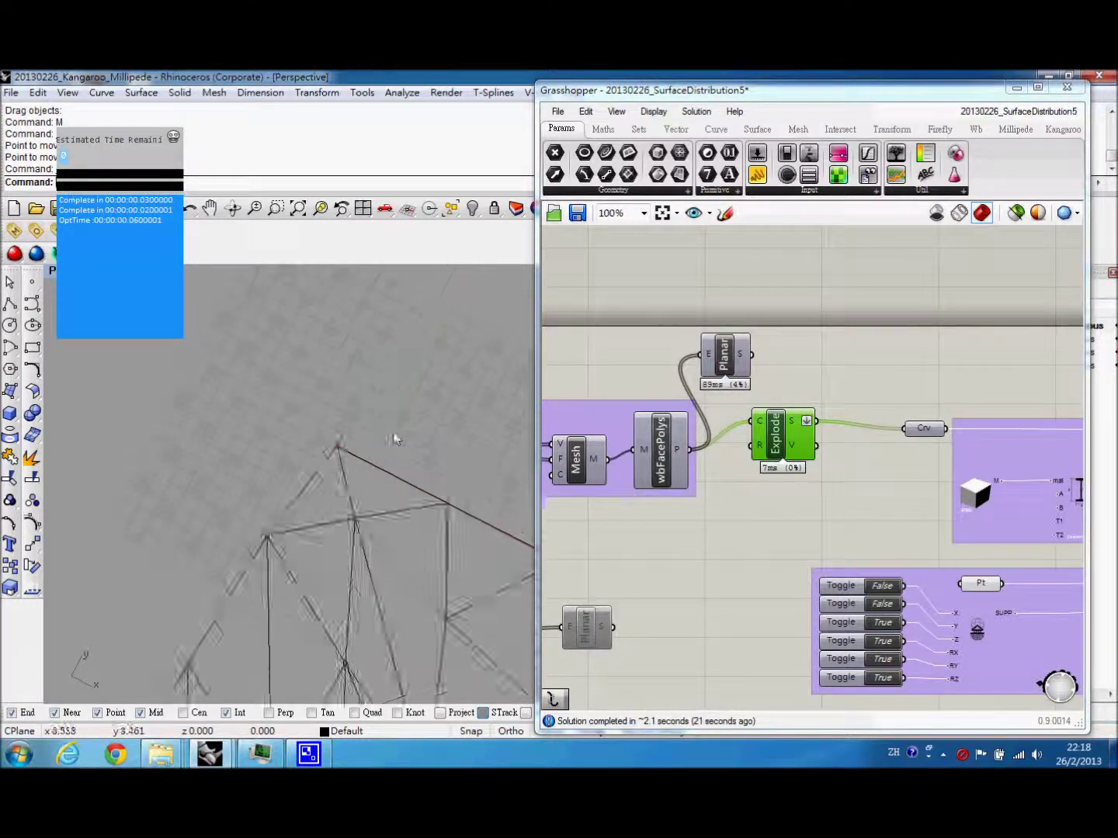
drag(291, 400, 352, 451)
key(Delete)
scroll(372, 466, down, 10)
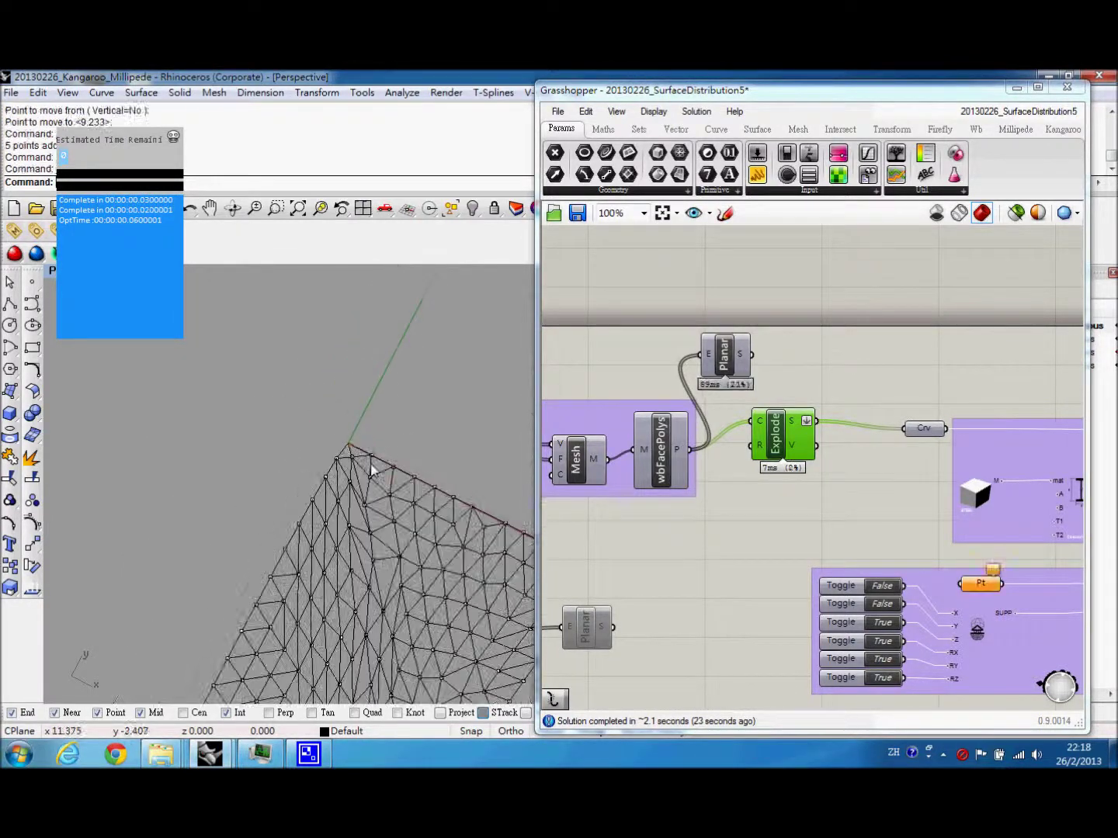
shift+right_drag(386, 456, 378, 362)
scroll(366, 523, up, 4)
scroll(365, 528, up, 5)
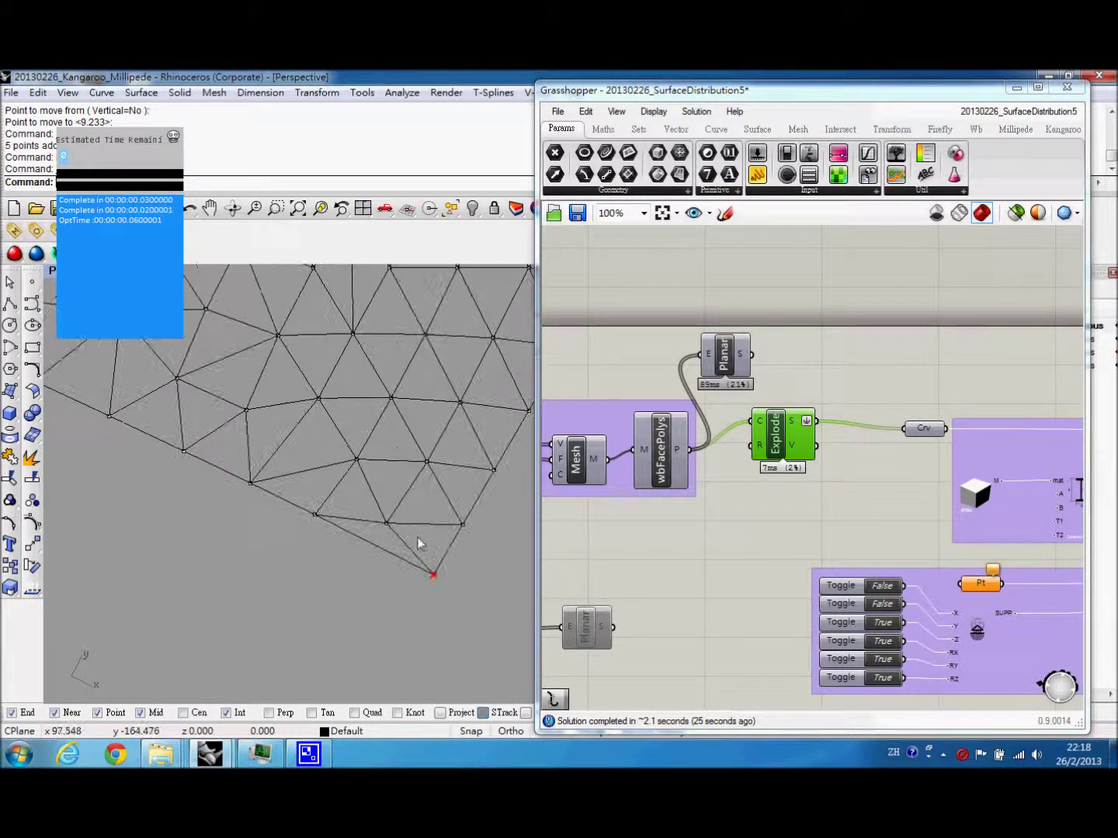
Place a new point at each of the two diagonally opposite corners of the baked triangulation
scroll(461, 617, down, 5)
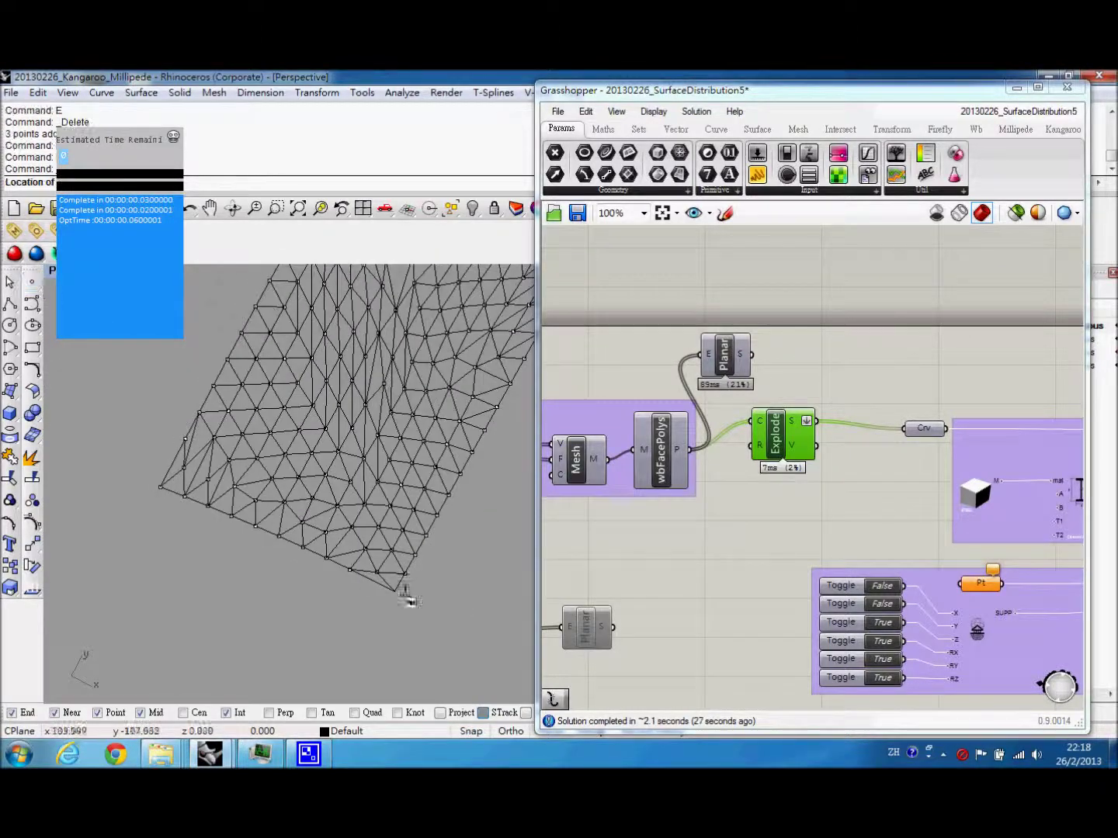
scroll(392, 596, down, 2)
scroll(387, 528, up, 6)
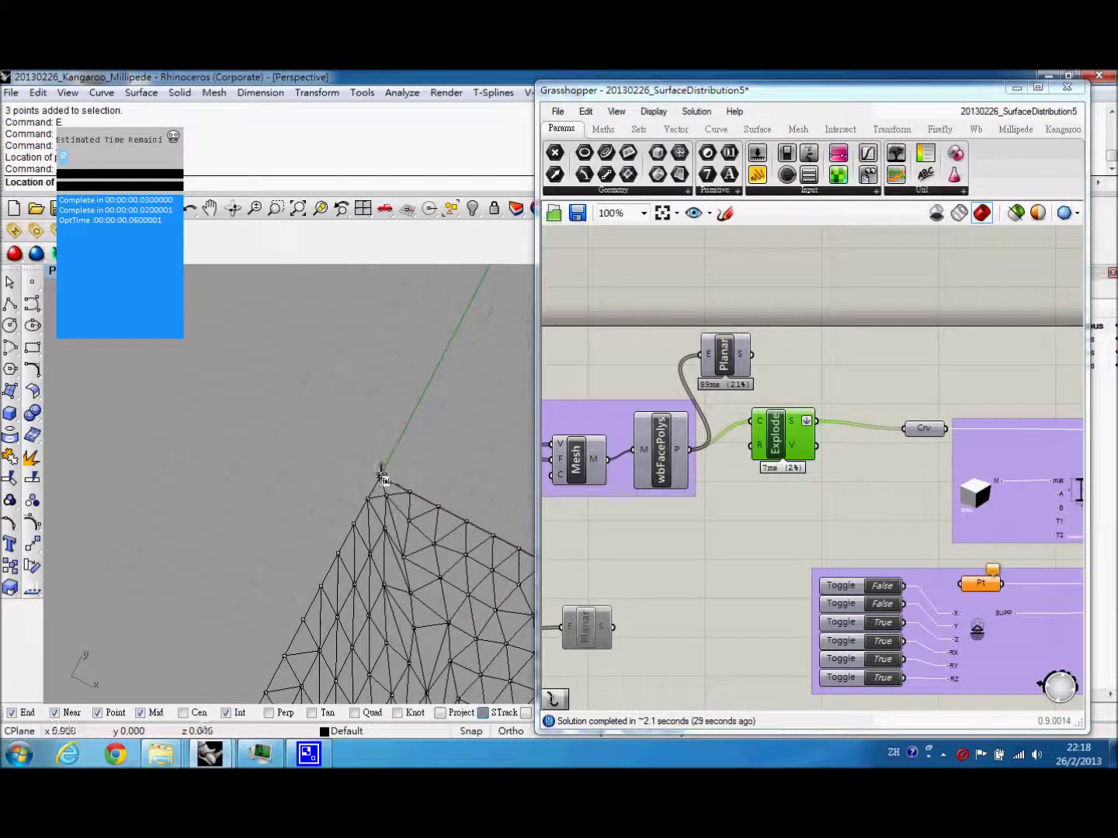
scroll(380, 480, down, 6)
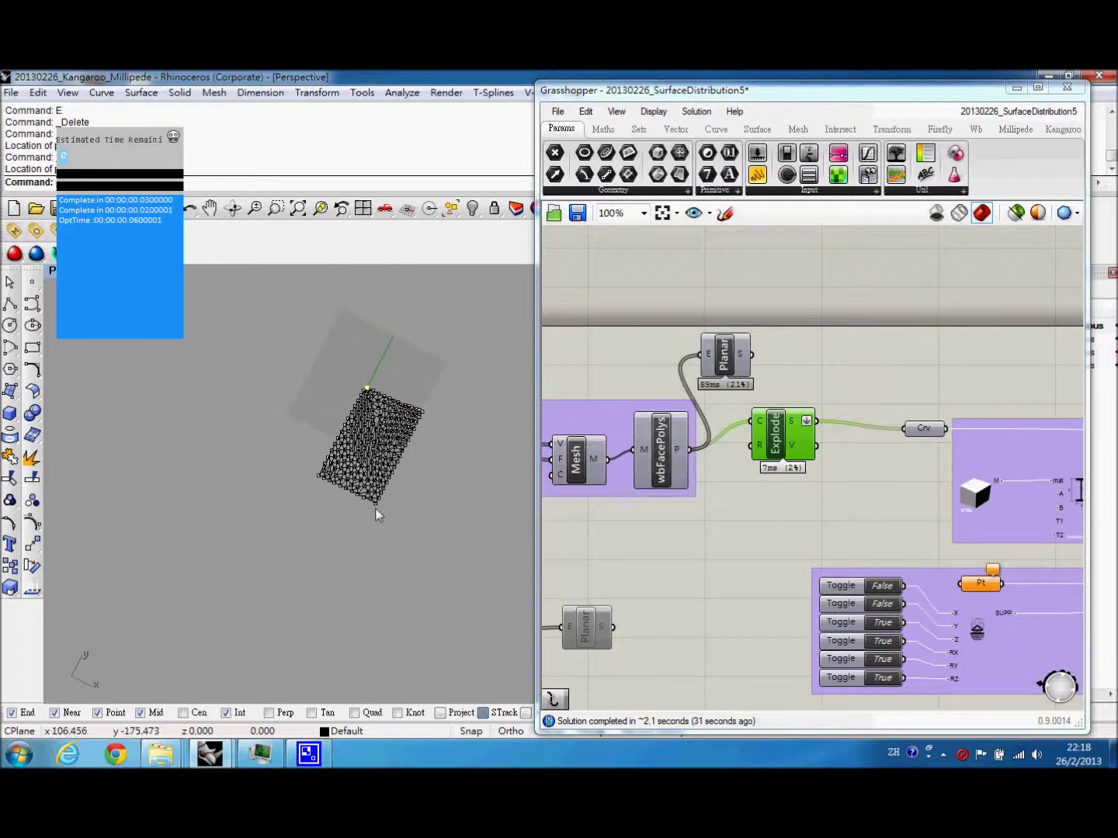
Reference the two diagonally opposite corner points in the supports group's Pt parameter and delete the baked triangulation from the Rhino model
click(376, 506)
click(412, 541)
right_drag(988, 579, 936, 541)
right_click(936, 541)
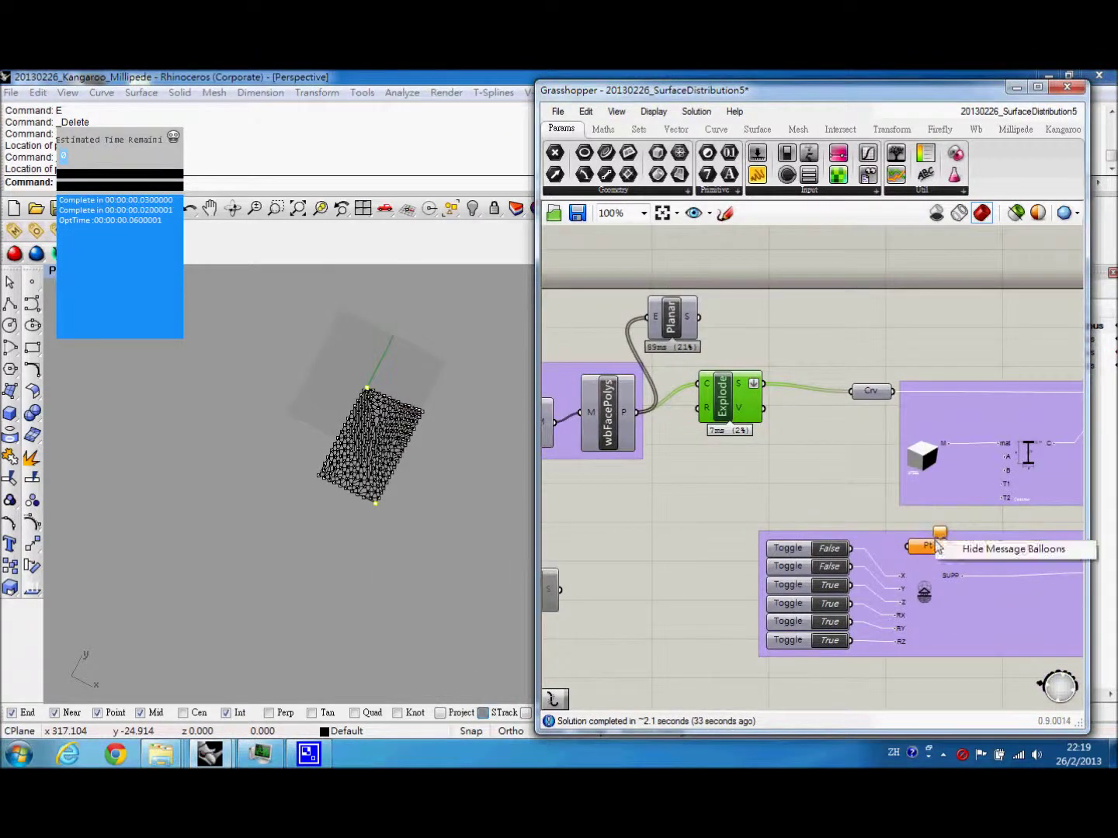
right_click(937, 546)
click(982, 615)
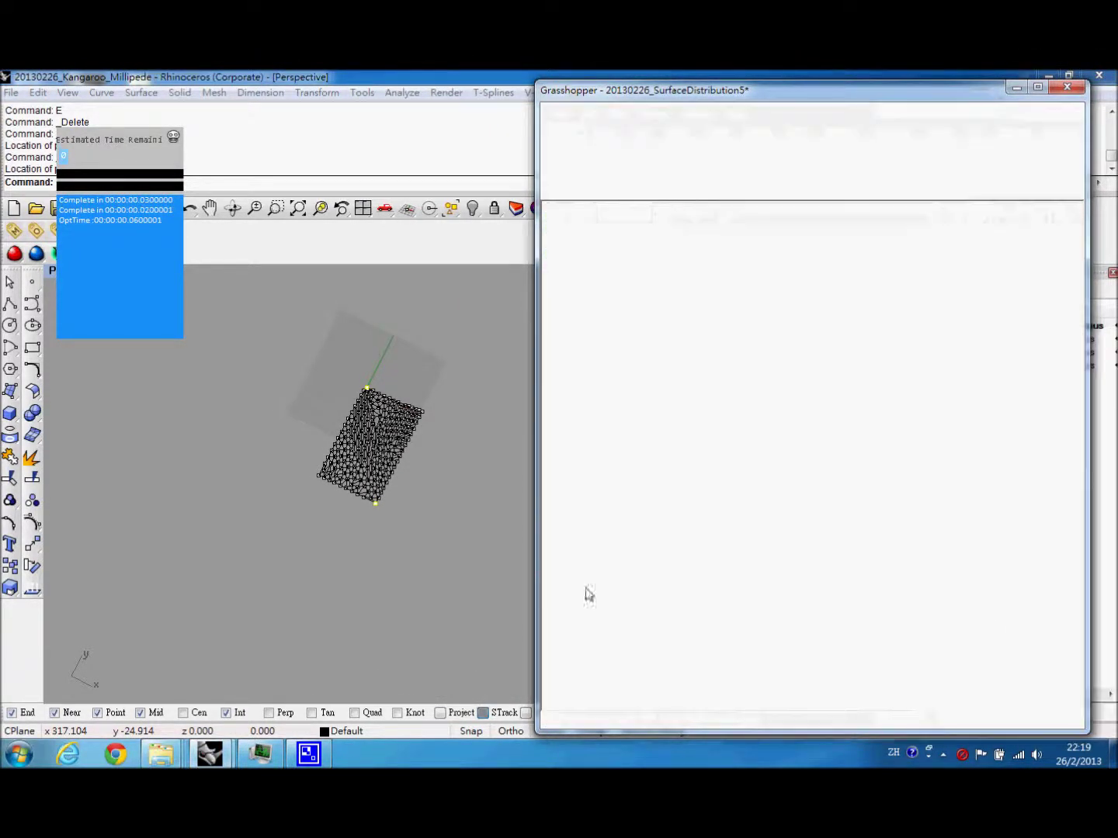
right_click(311, 450)
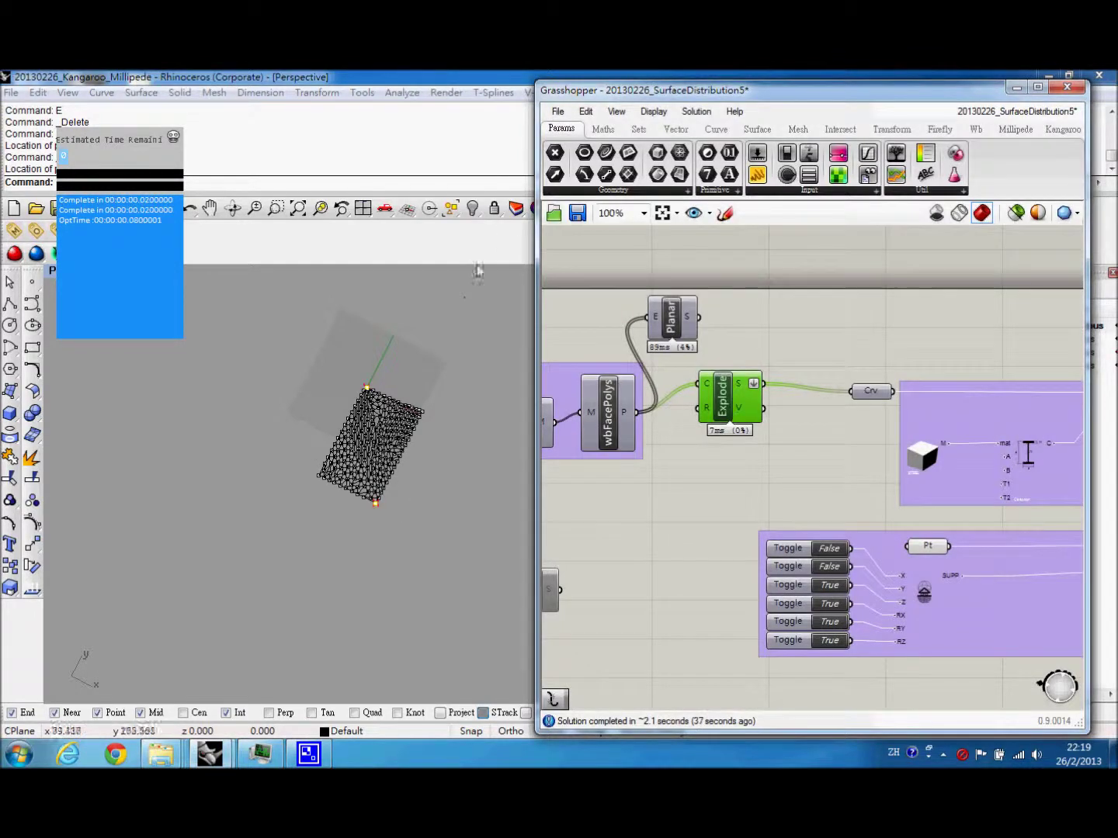
drag(302, 340, 456, 531)
key(Delete)
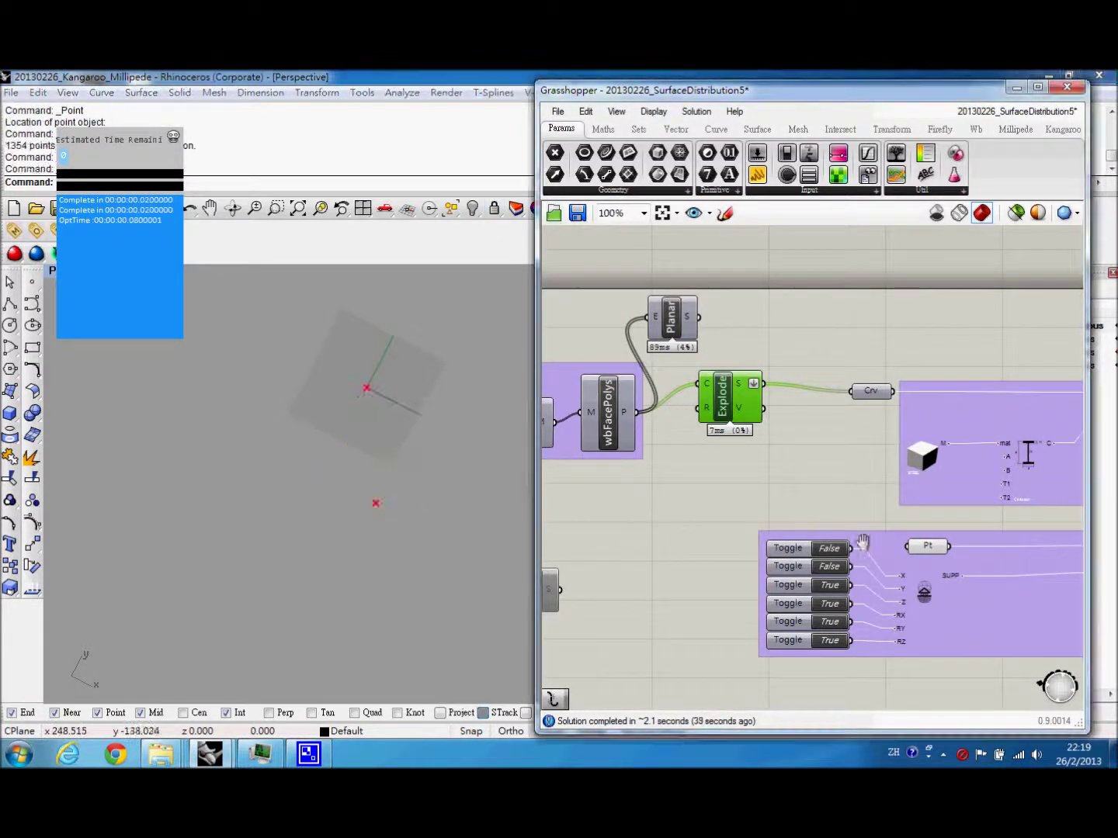
Enable the Preview component fed by the blue swatch at the downstream end of the definition
scroll(765, 527, down, 4)
right_drag(764, 527, 683, 513)
scroll(988, 564, up, 4)
right_drag(990, 563, 681, 541)
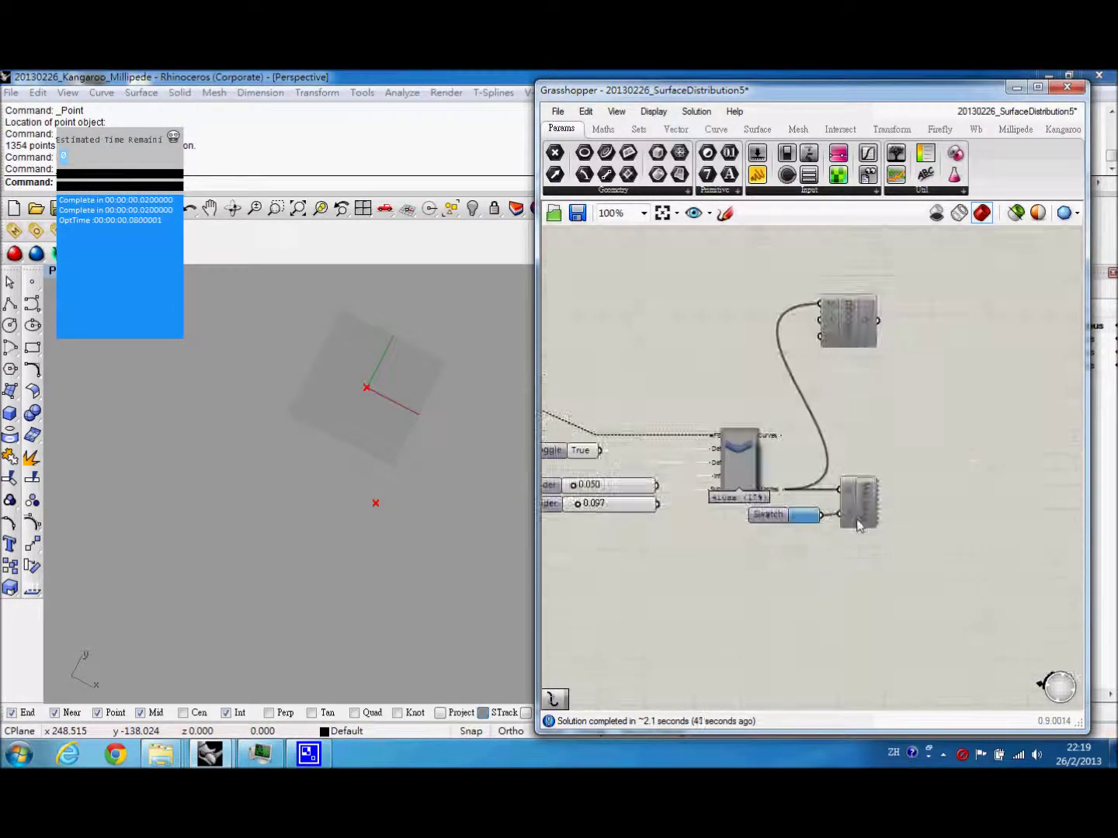
click(852, 505)
middle_click(850, 506)
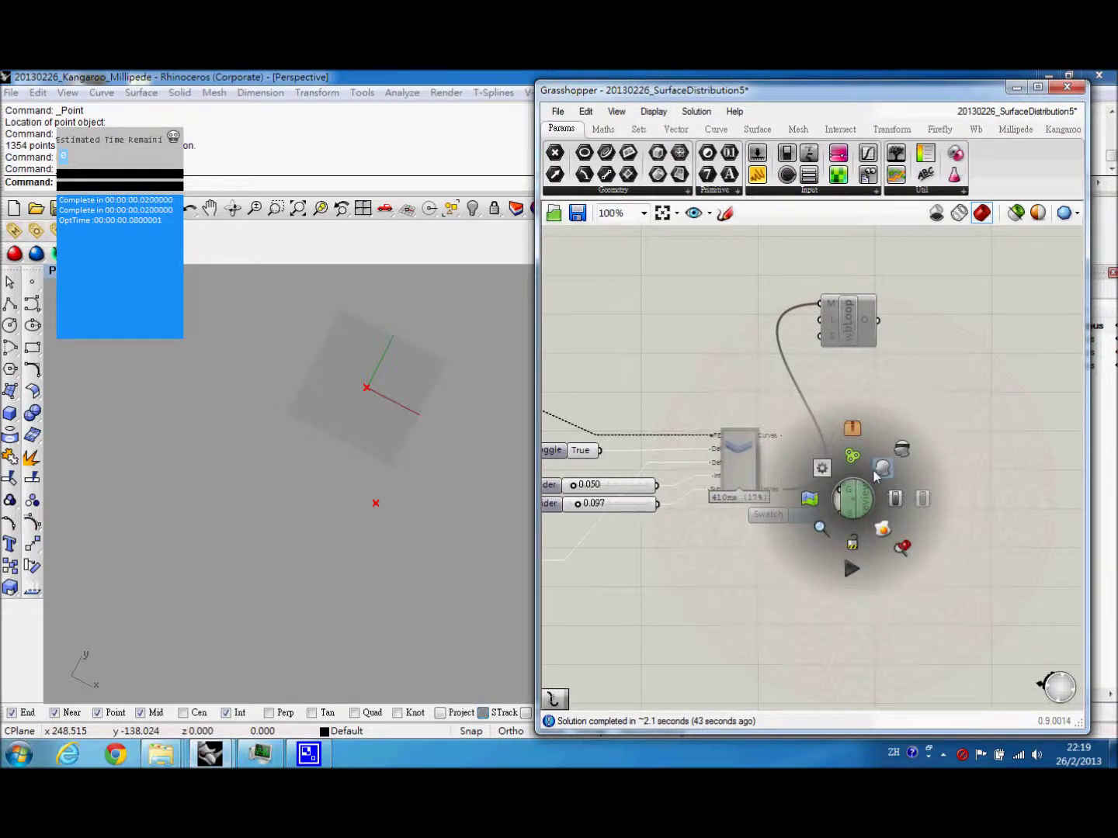
middle_click(856, 495)
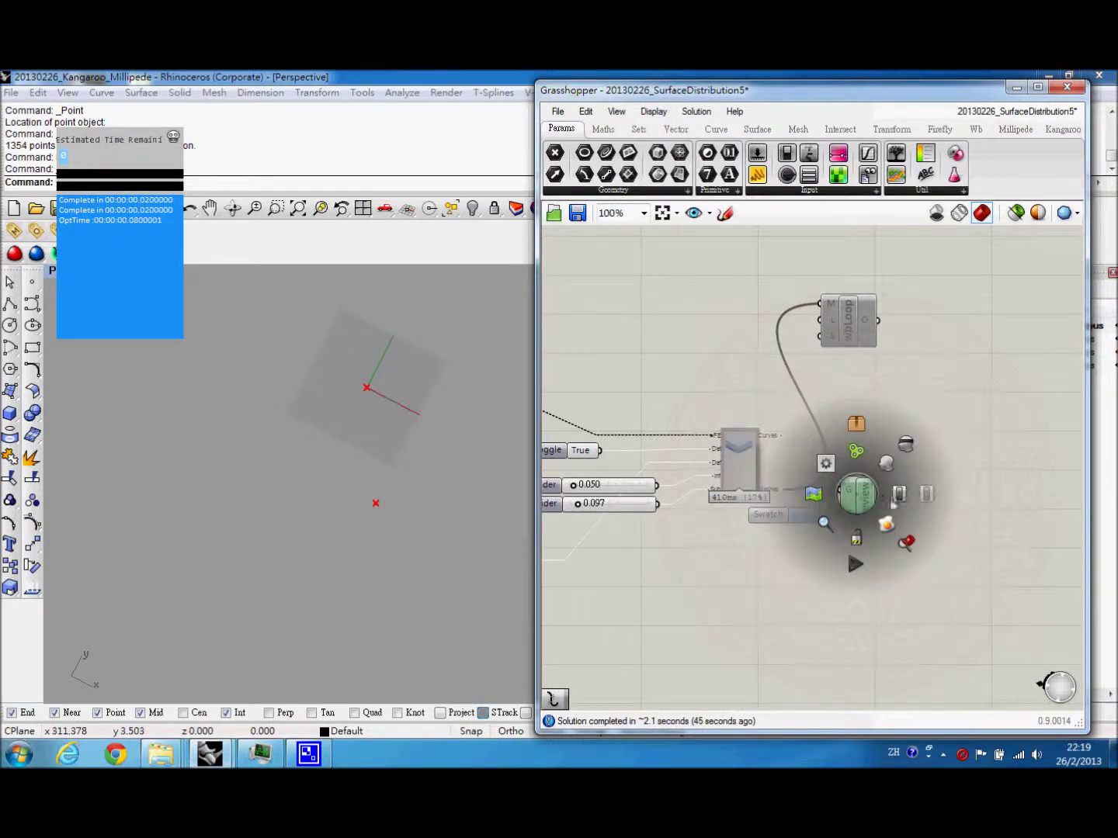
click(898, 501)
Examine the coloured analysis mesh together with the frame, support, solver and visualisation parts of the Millipede definition
right_drag(350, 516, 474, 434)
right_drag(807, 458, 1001, 464)
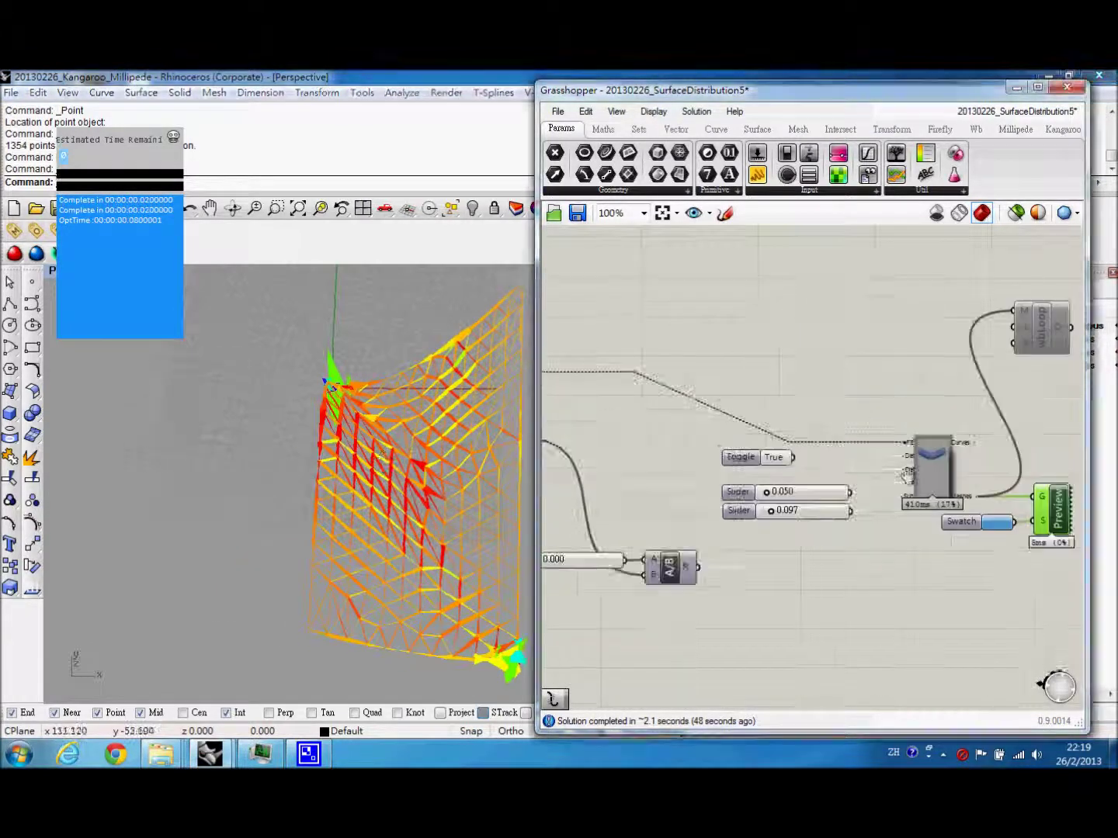
scroll(1000, 464, down, 6)
right_drag(711, 438, 757, 450)
scroll(774, 458, up, 5)
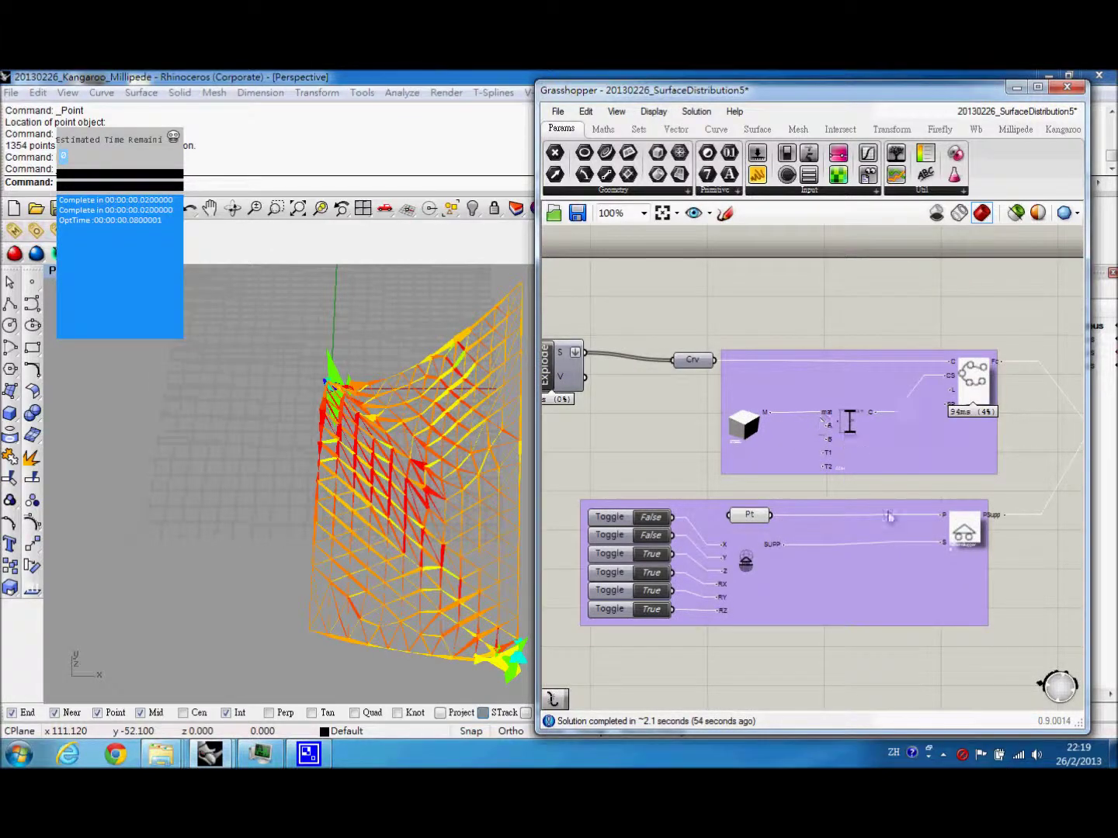
right_drag(901, 605, 792, 611)
scroll(807, 607, down, 2)
right_drag(916, 598, 663, 557)
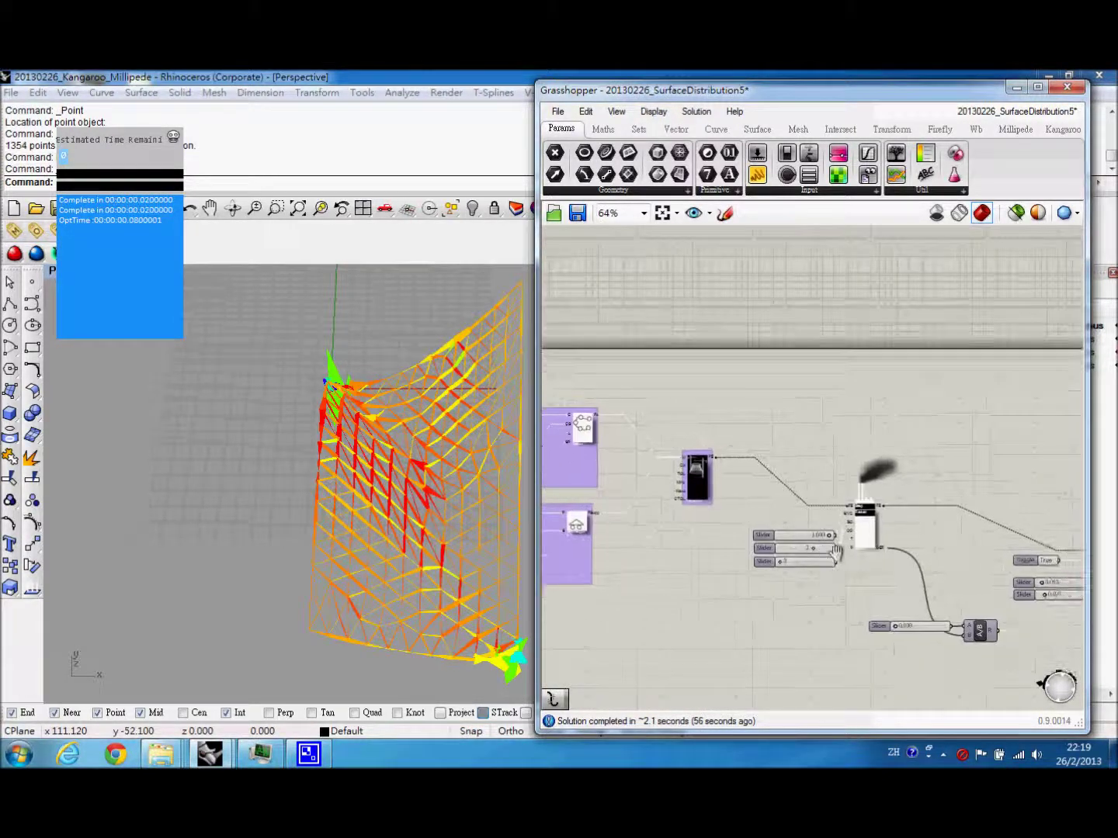
scroll(628, 507, up, 2)
right_drag(916, 531, 528, 499)
scroll(824, 514, down, 2)
scroll(398, 449, up, 3)
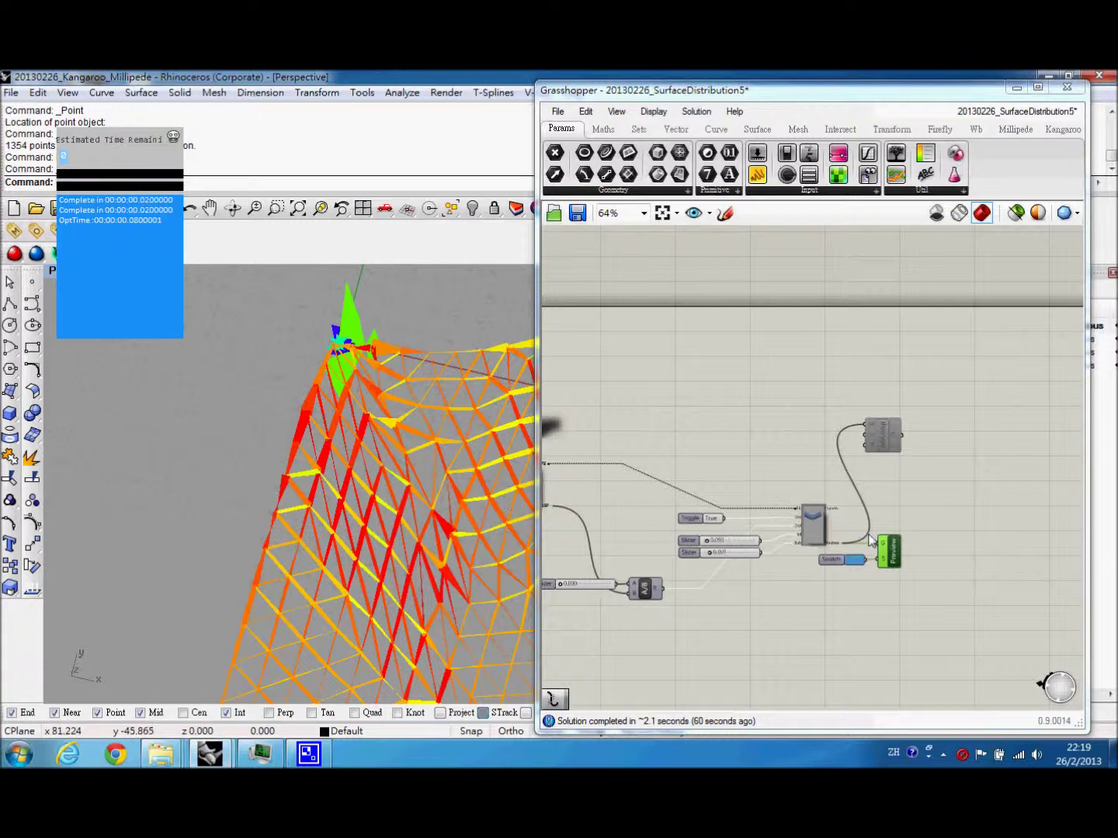
Disable the Preview component that displays the coloured analysis mesh
middle_click(893, 553)
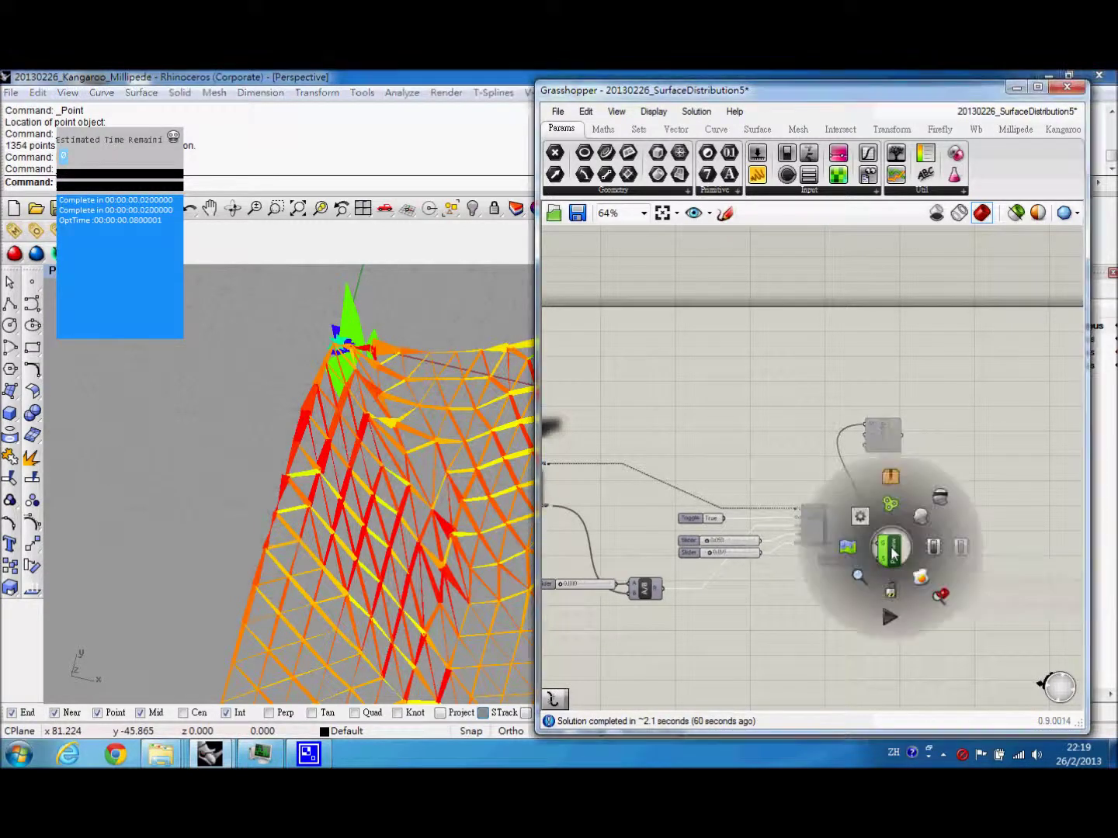
click(960, 548)
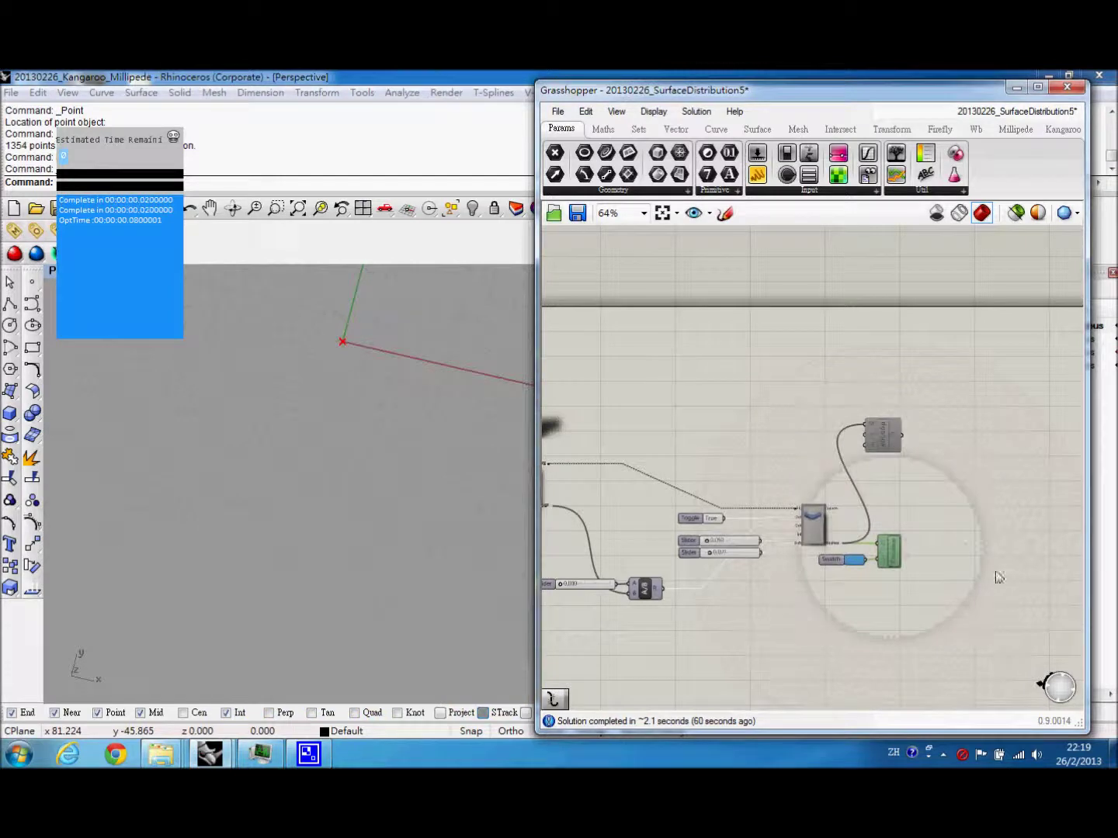
click(943, 755)
right_click(917, 672)
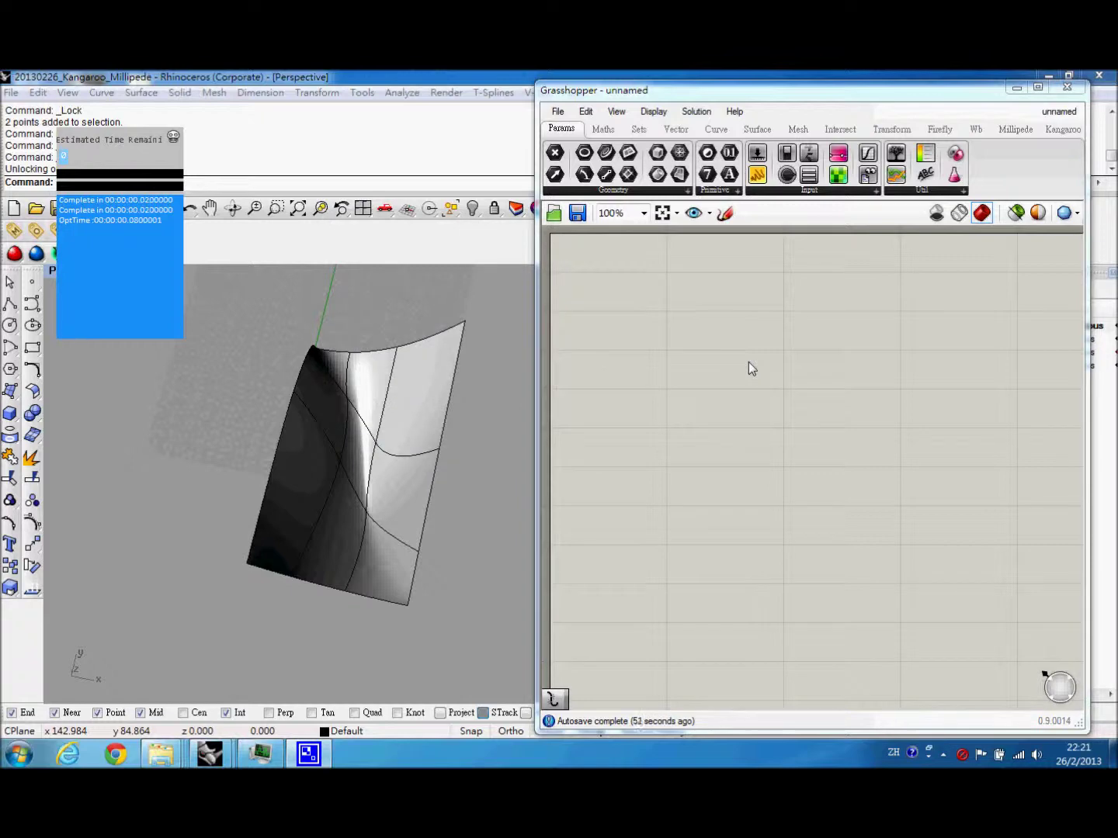
Add a Surface parameter to the blank Grasshopper definition
double_click(699, 394)
text(srf)
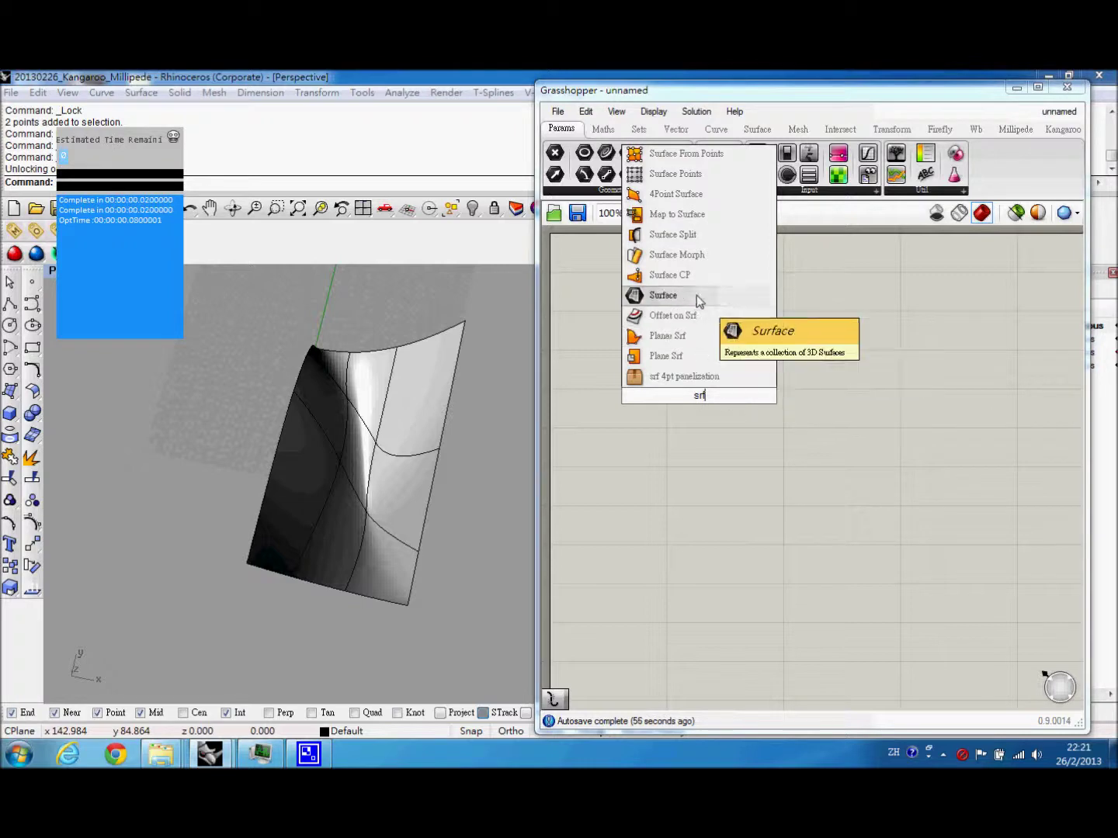
click(697, 295)
double_click(734, 363)
text(divid)
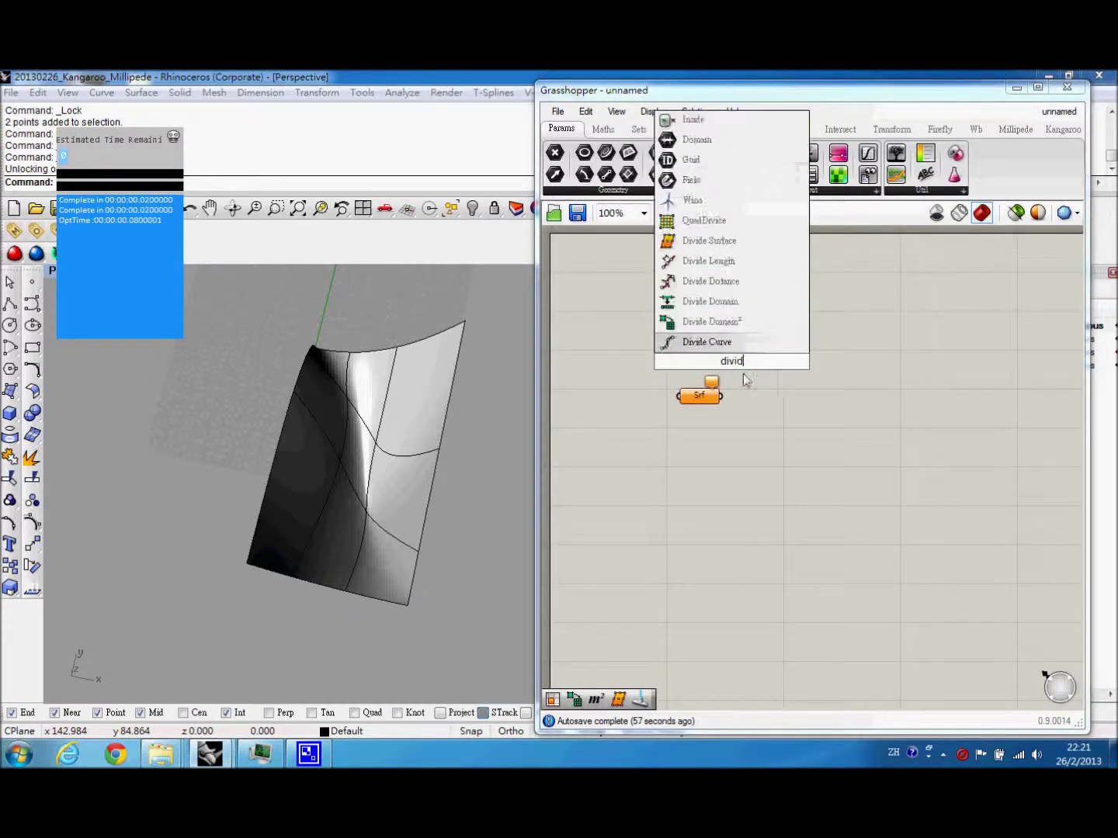
text(e)
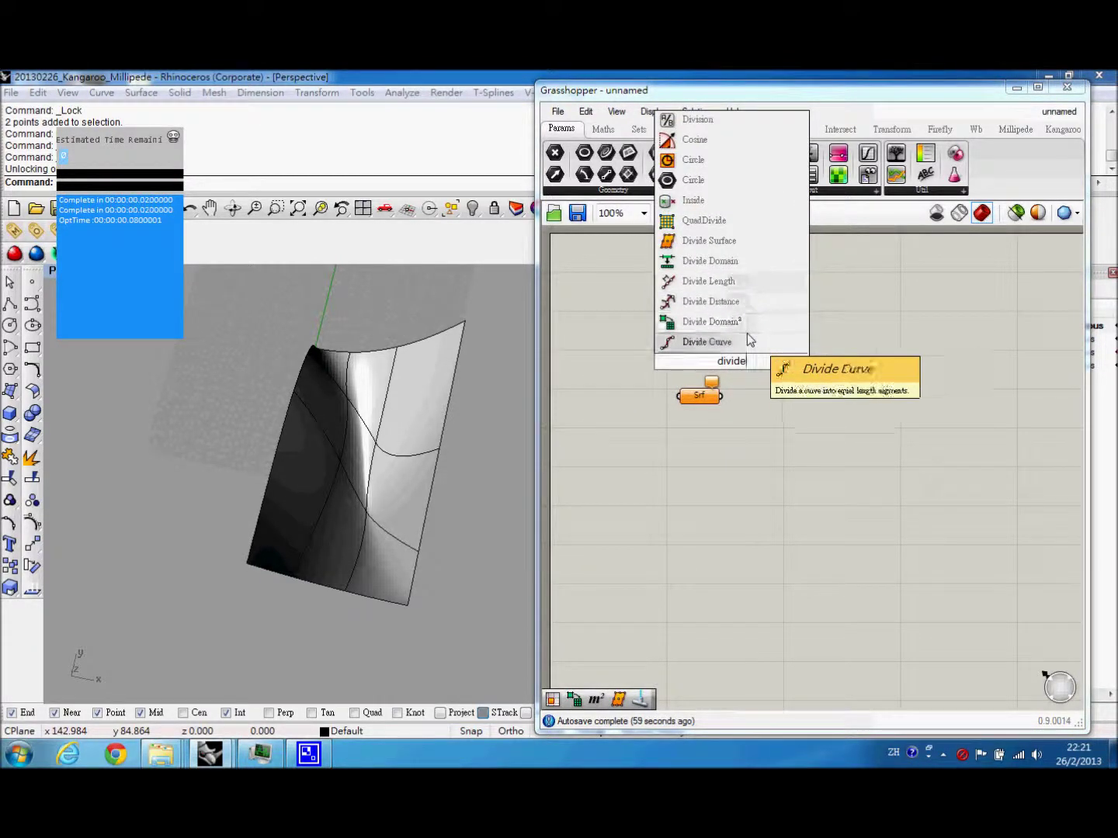
click(741, 225)
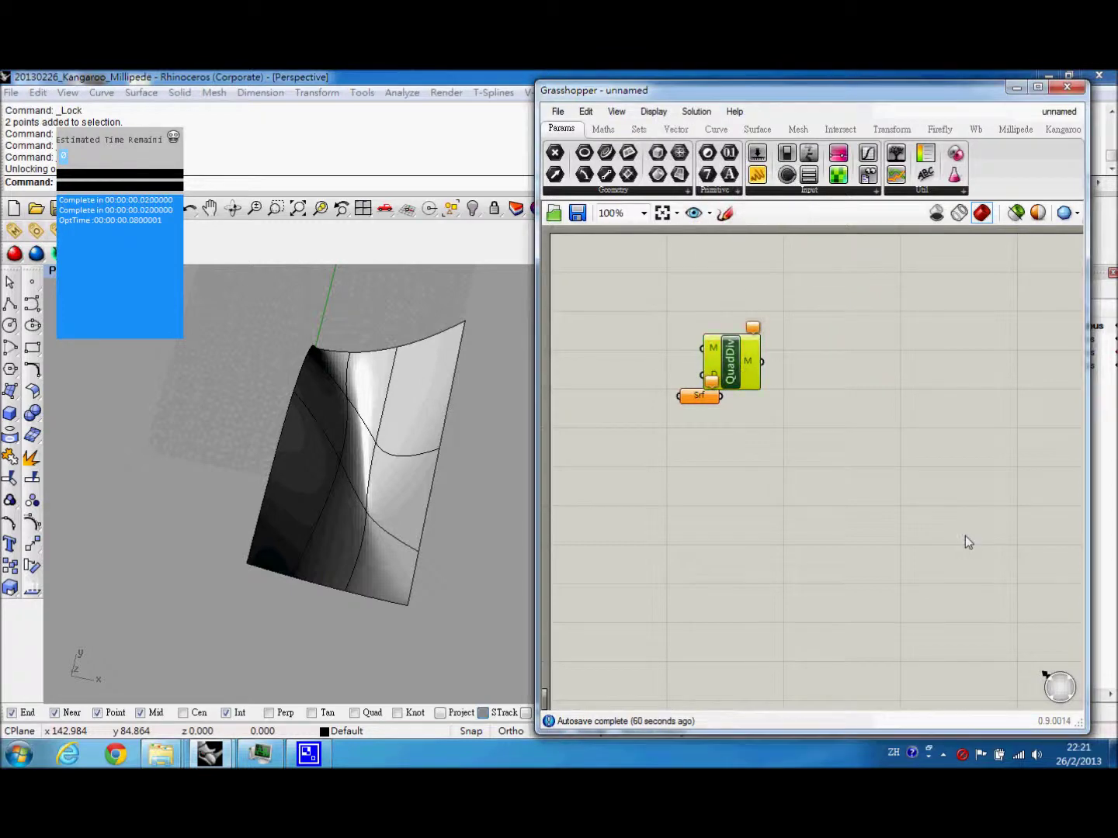
key(Delete)
Add a Divide Surface component beside the Surface parameter and connect the parameter to its S input
double_click(847, 438)
text(divi)
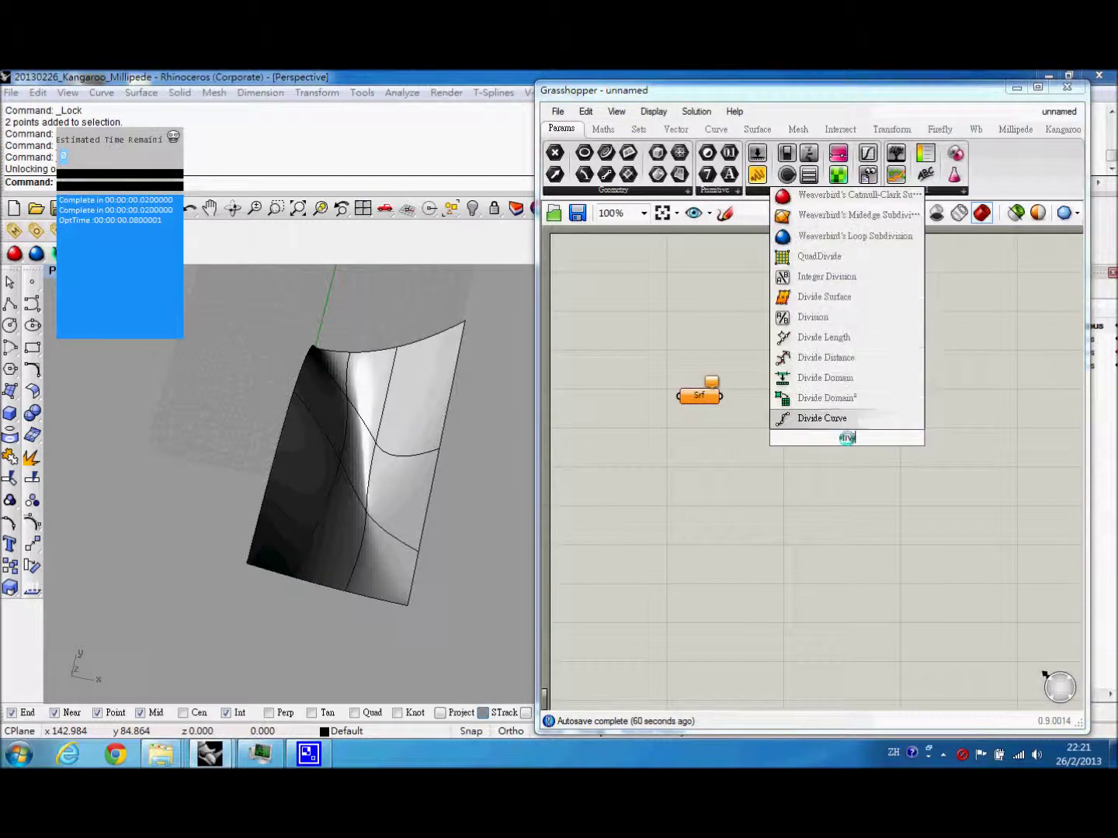
text(de)
click(848, 318)
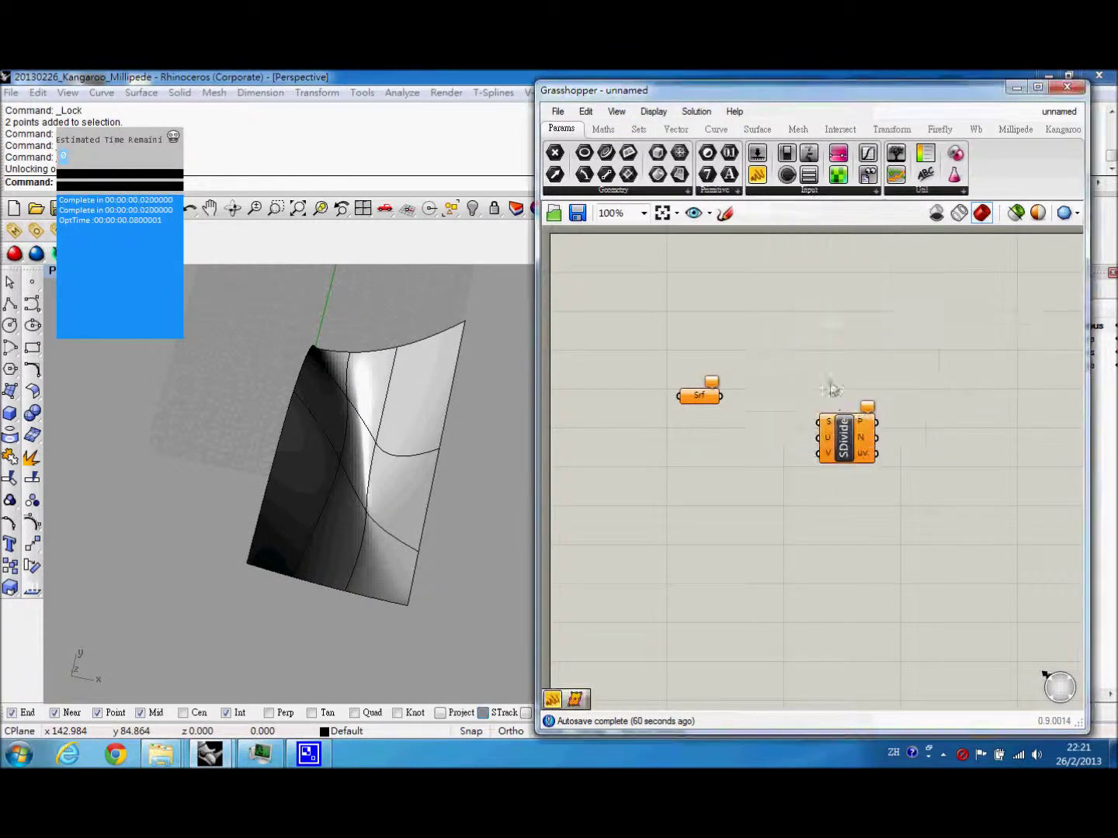
drag(845, 439, 833, 413)
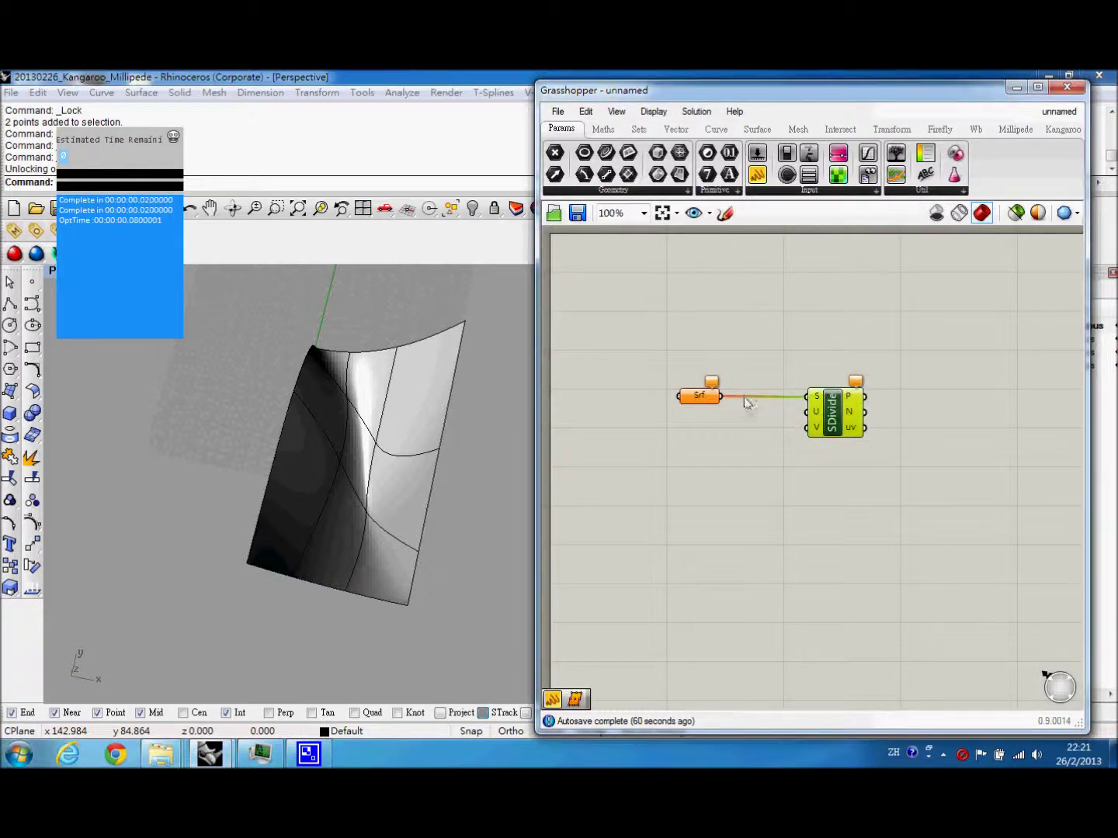
Add a panel containing 12 and wire it to the U and V inputs of Divide Surface
drag(744, 503, 786, 435)
double_click(691, 437)
text(12)
click(743, 528)
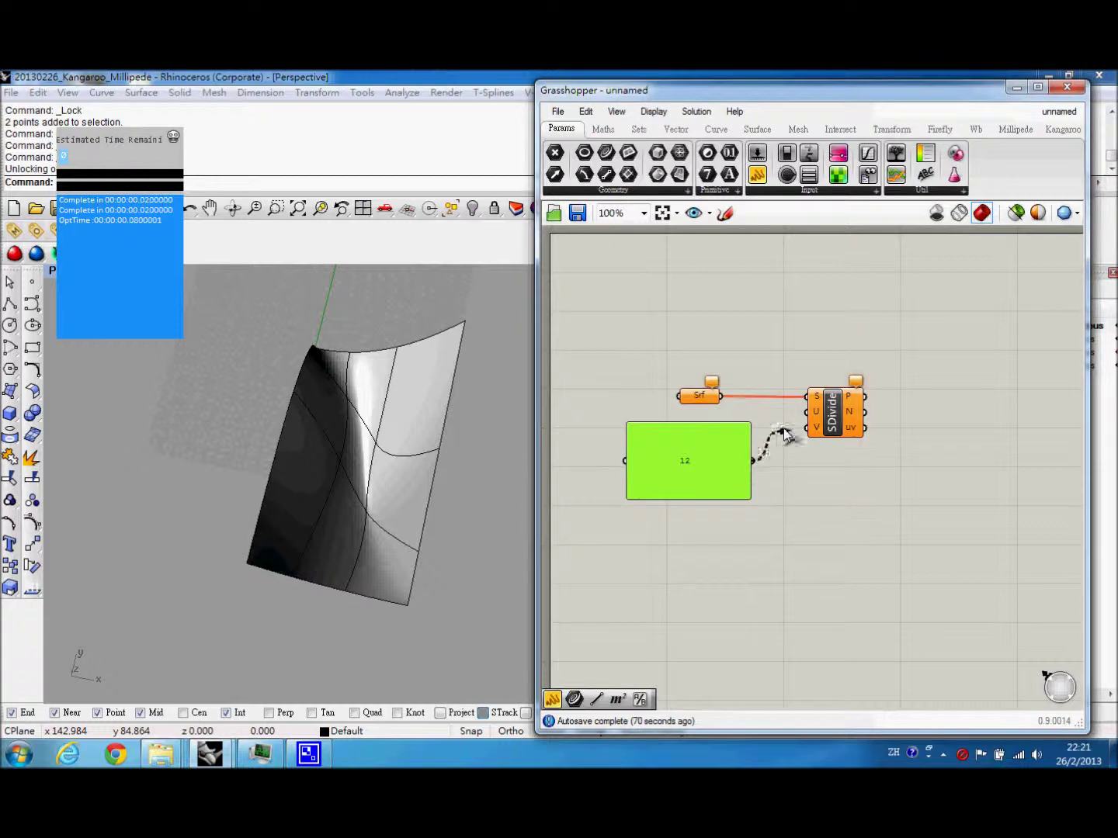
Reference the curved surface in the Rhino model as the single surface of the Srf parameter
right_click(710, 402)
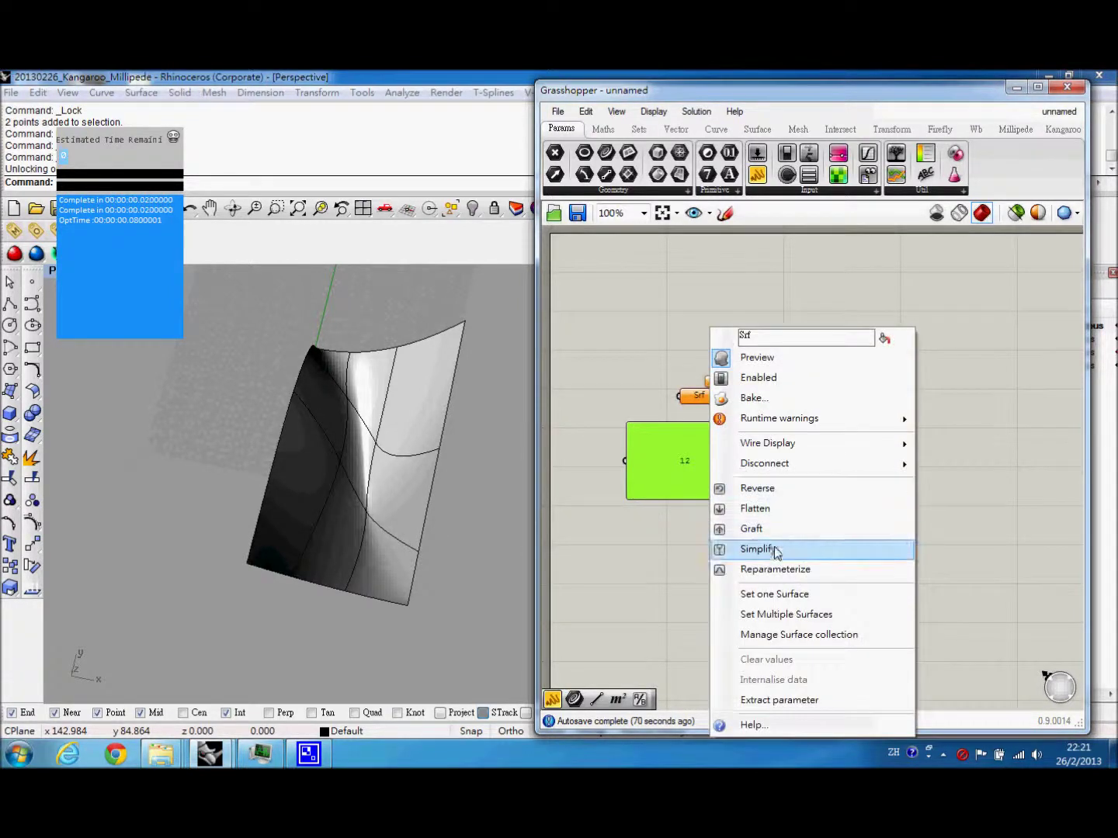
click(776, 594)
click(386, 489)
Add a removeDuplicatePts component, connect the Divide Surface points to its P input and flatten that input
right_drag(874, 482, 767, 528)
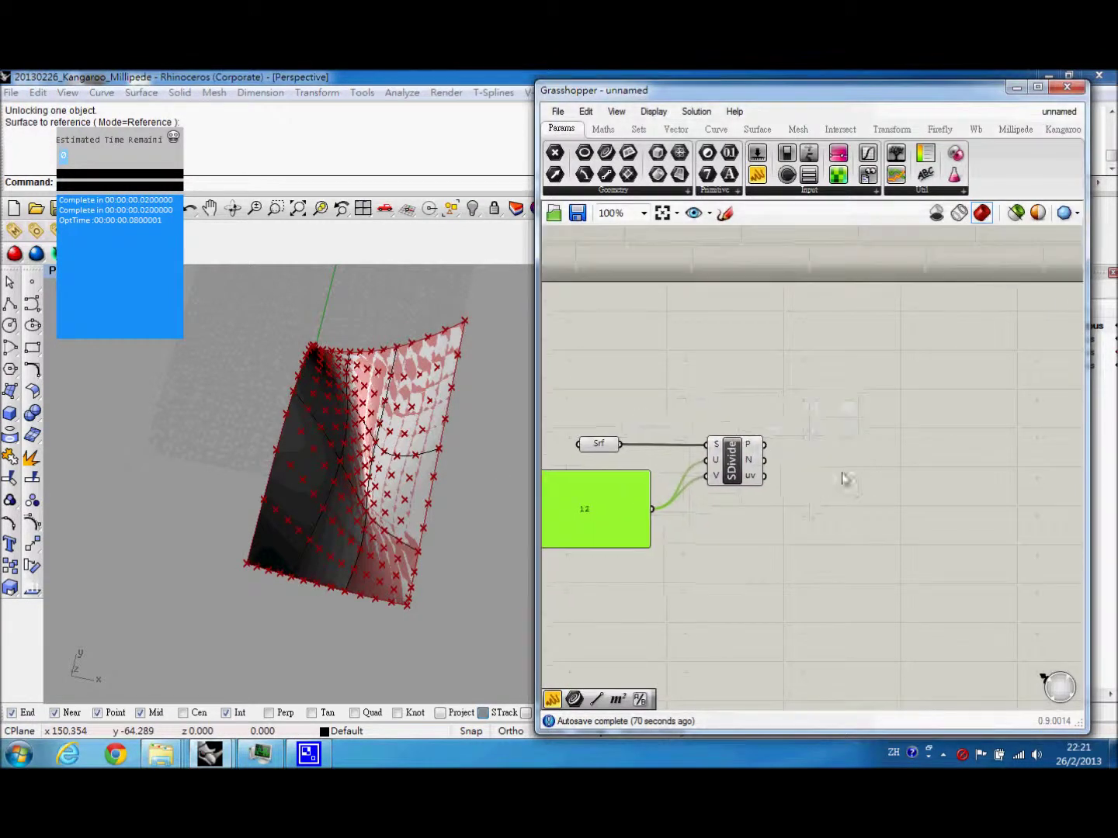
double_click(843, 469)
text(delete)
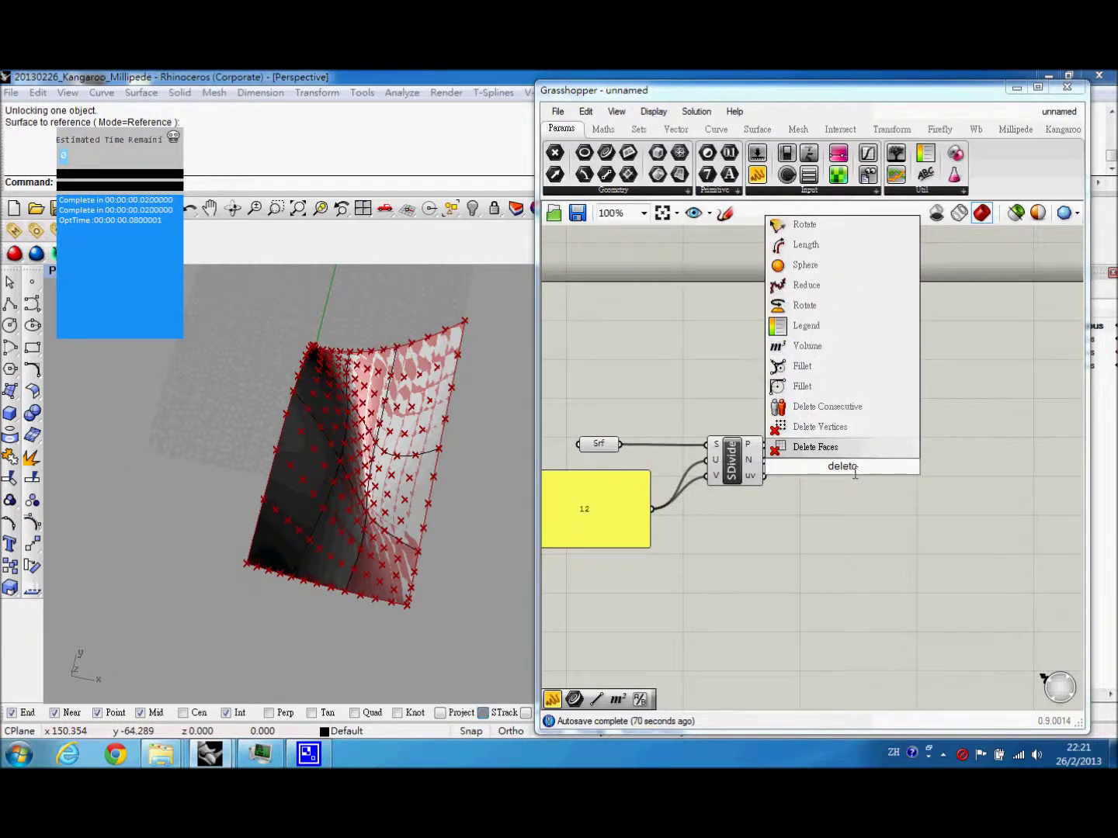
text( dupl)
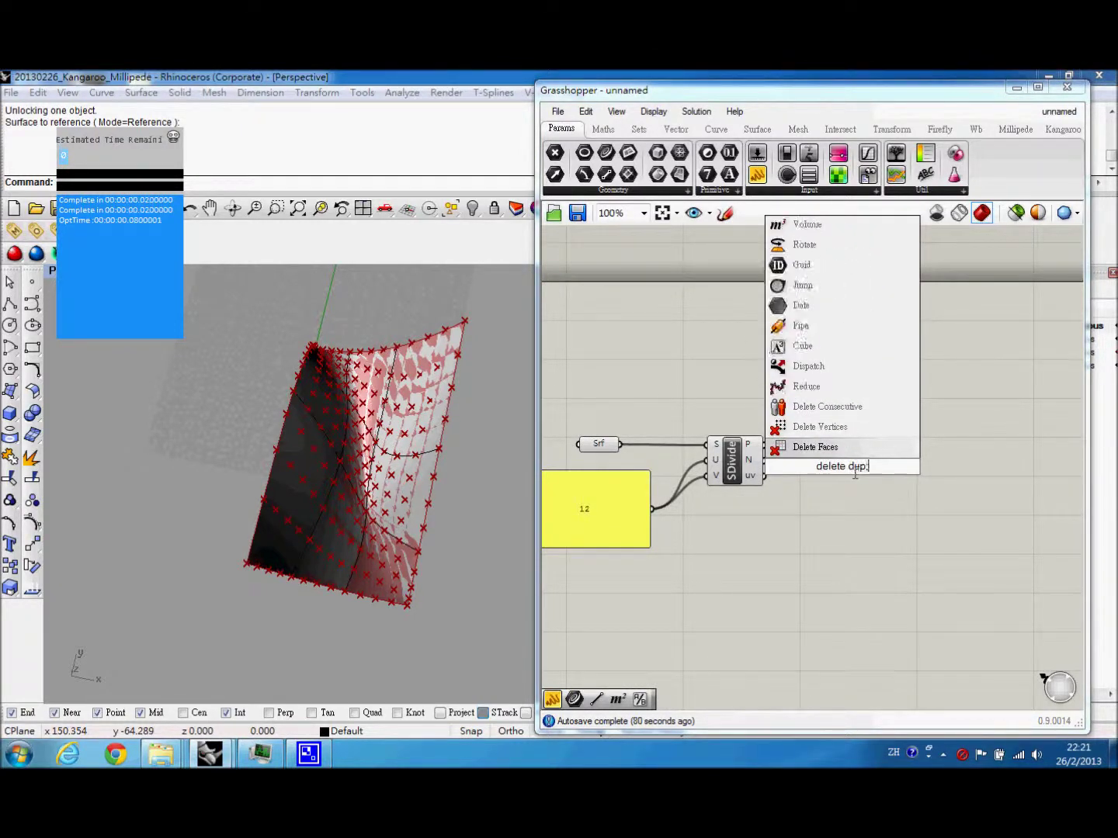
text(ioc)
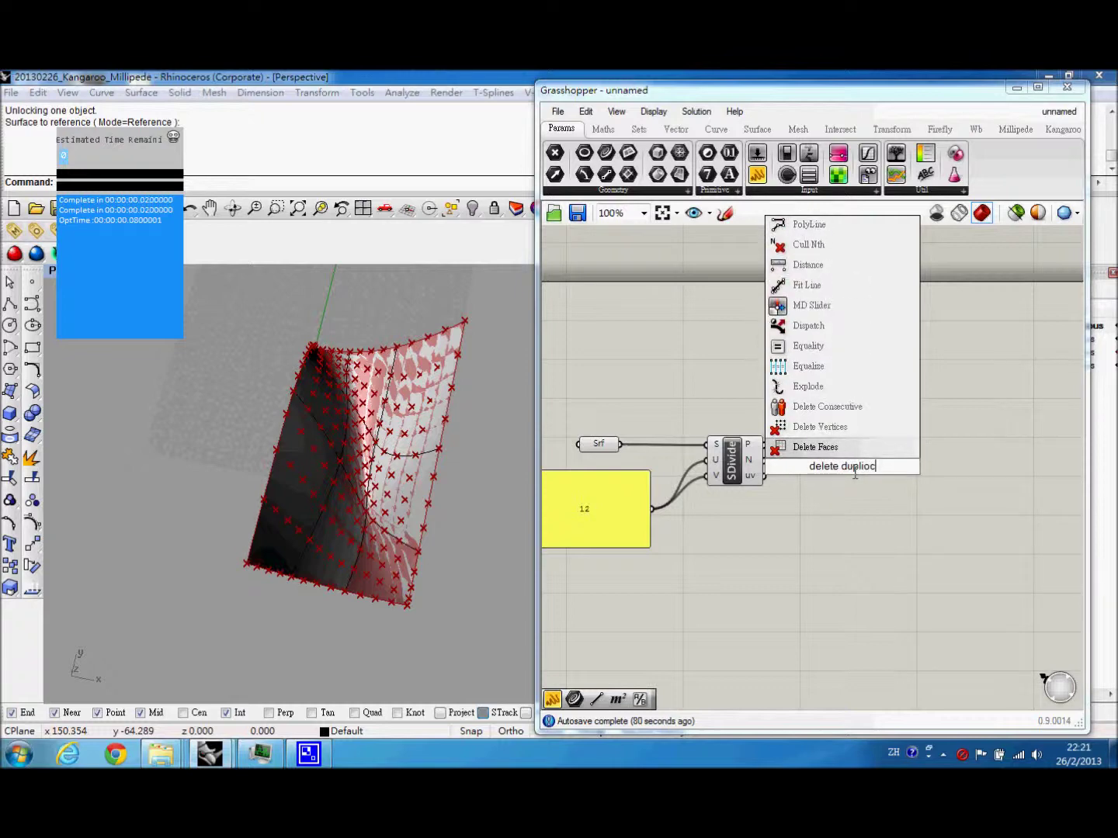
key(BackSpace)
key(BackSpace)
text(cat)
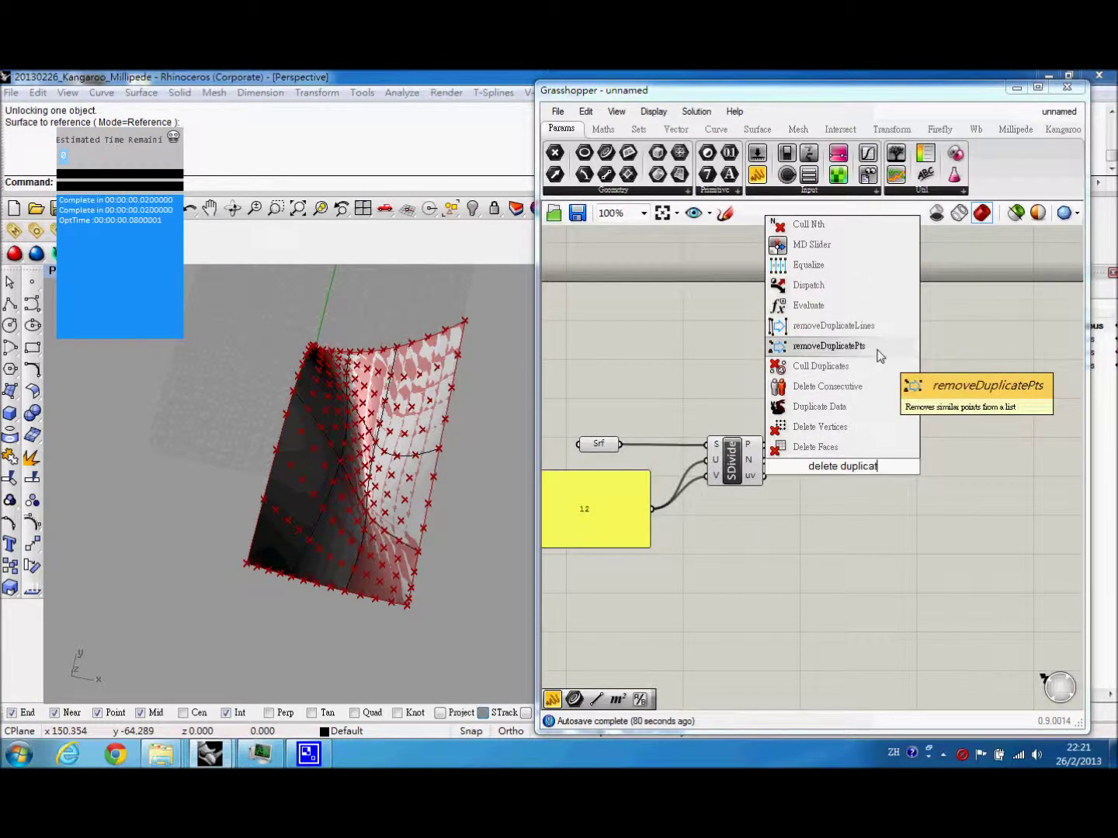
click(877, 350)
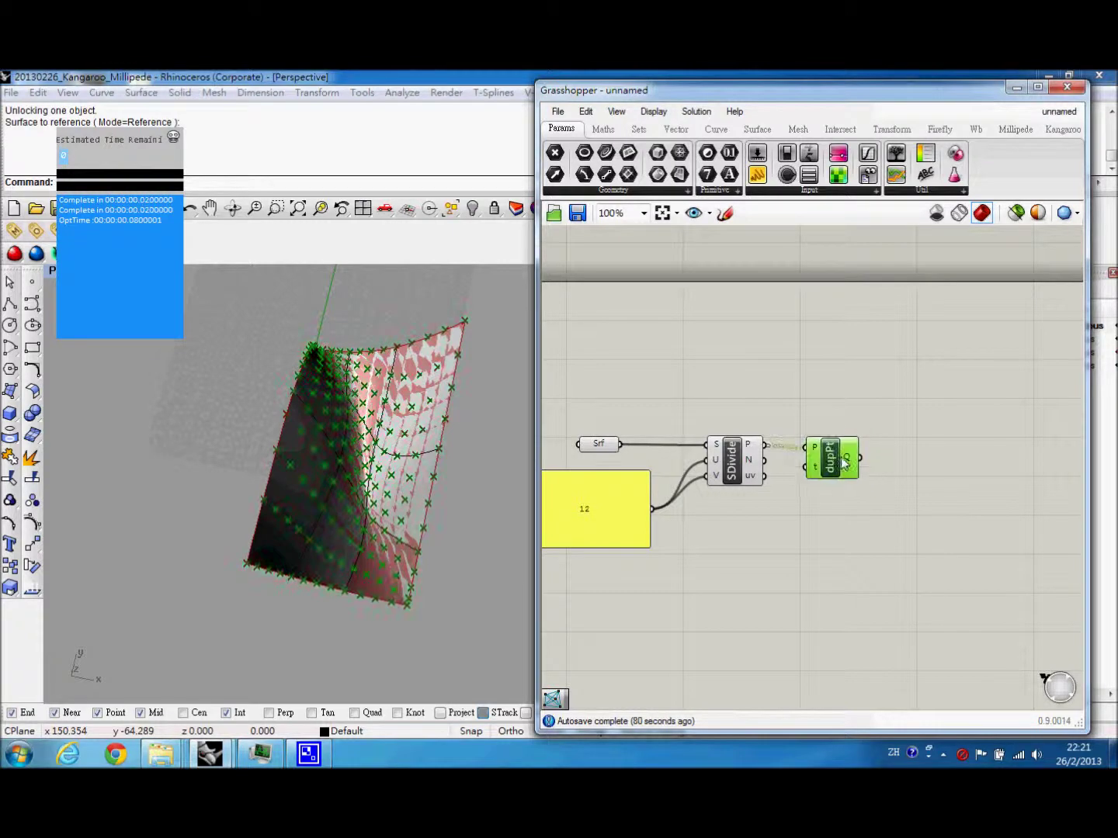
right_drag(885, 495, 828, 506)
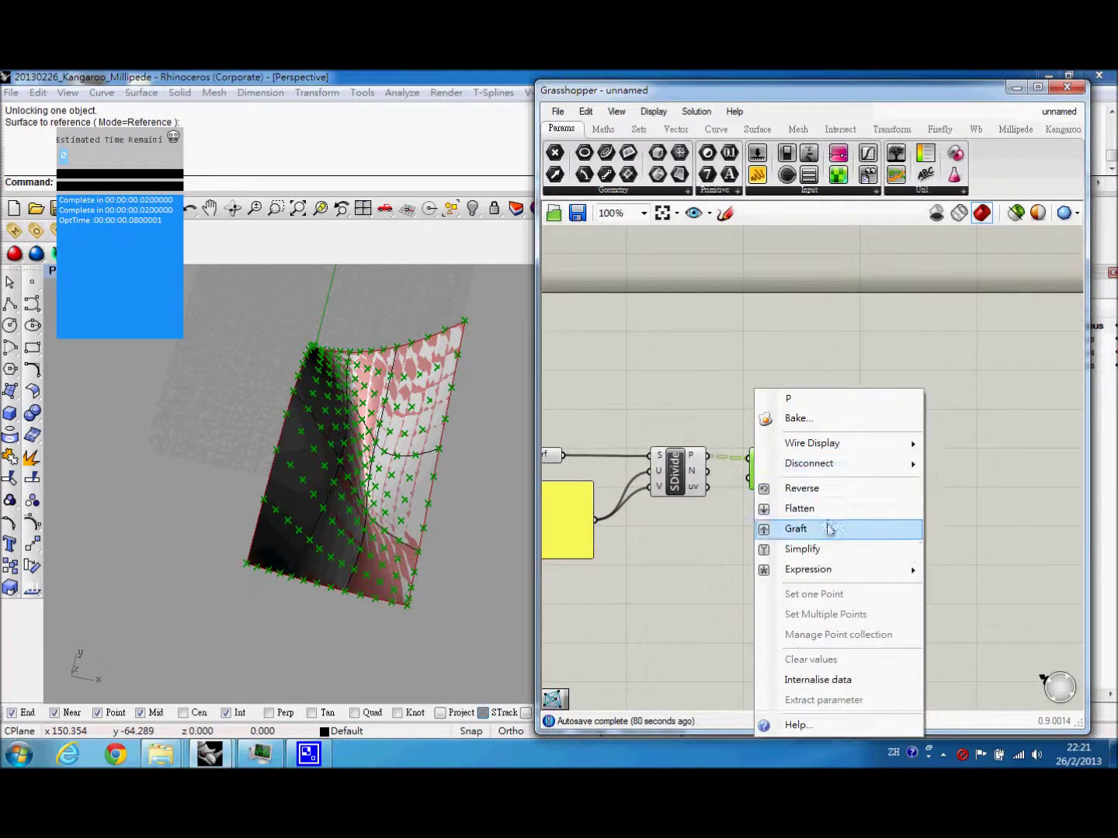
click(829, 528)
Add an interconnectPoints component close to removeDuplicatePts and connect the Q output to its P input
double_click(909, 453)
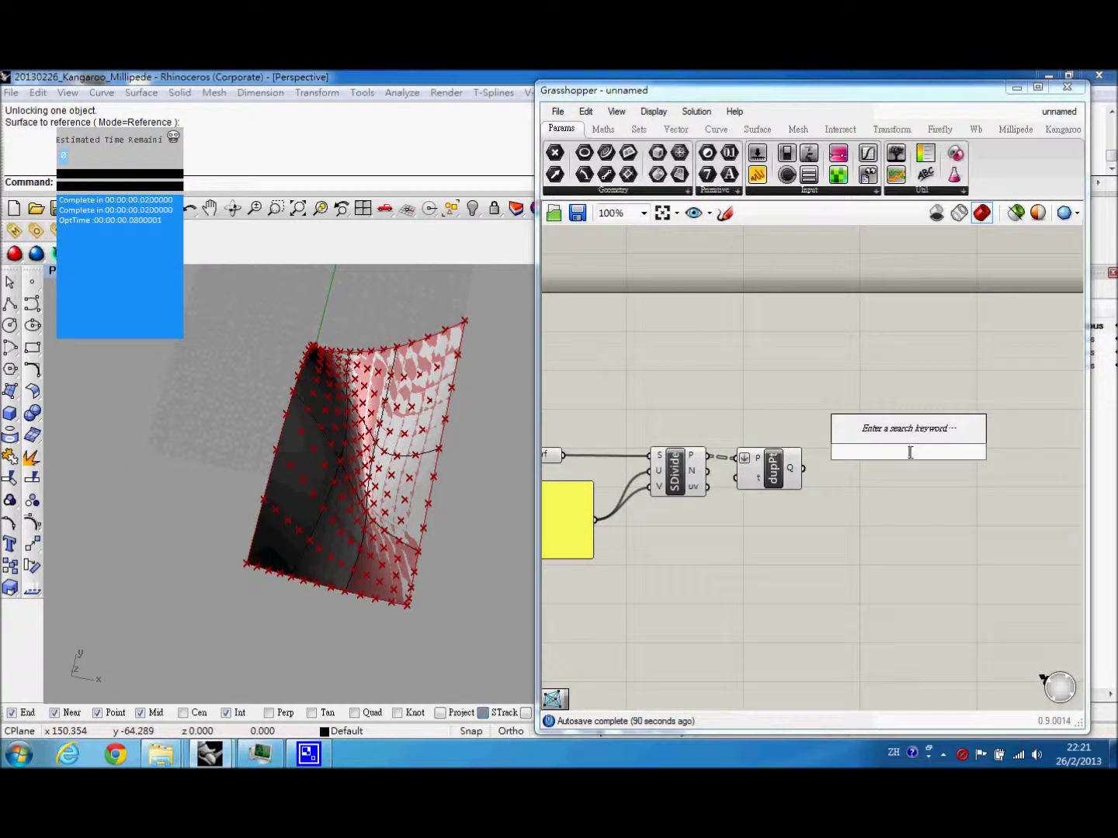
text(int)
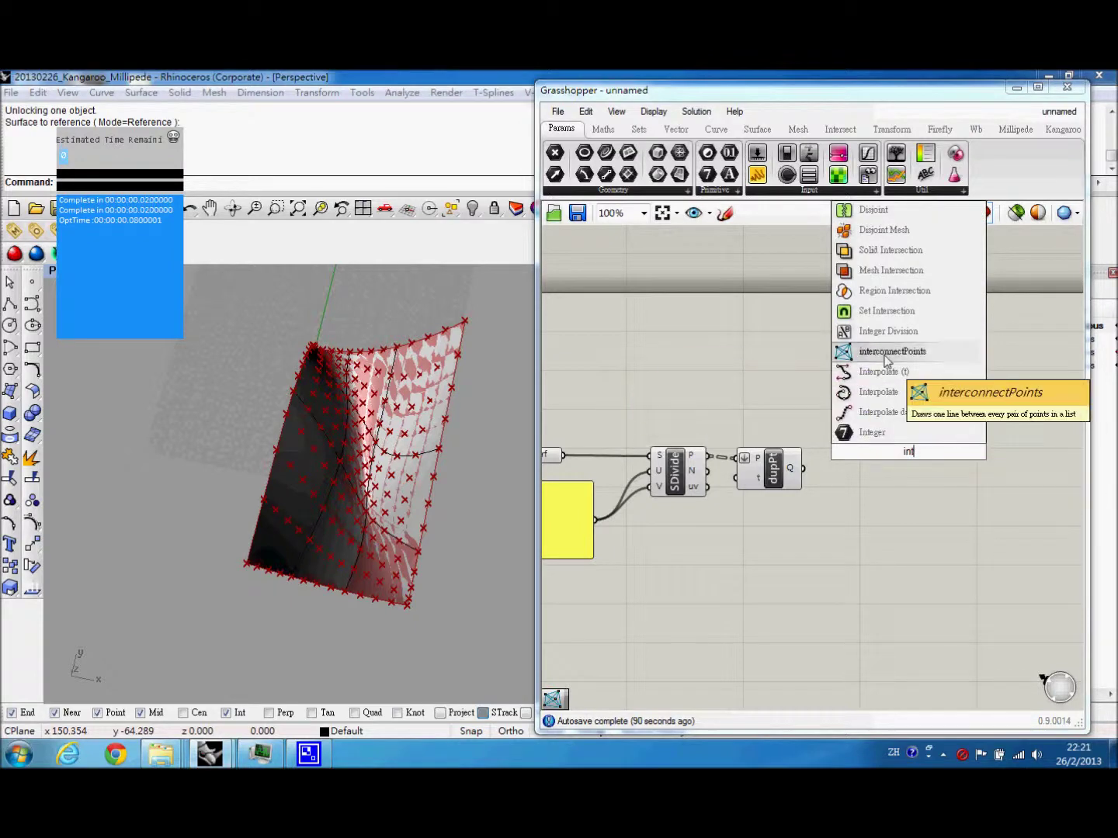
click(891, 351)
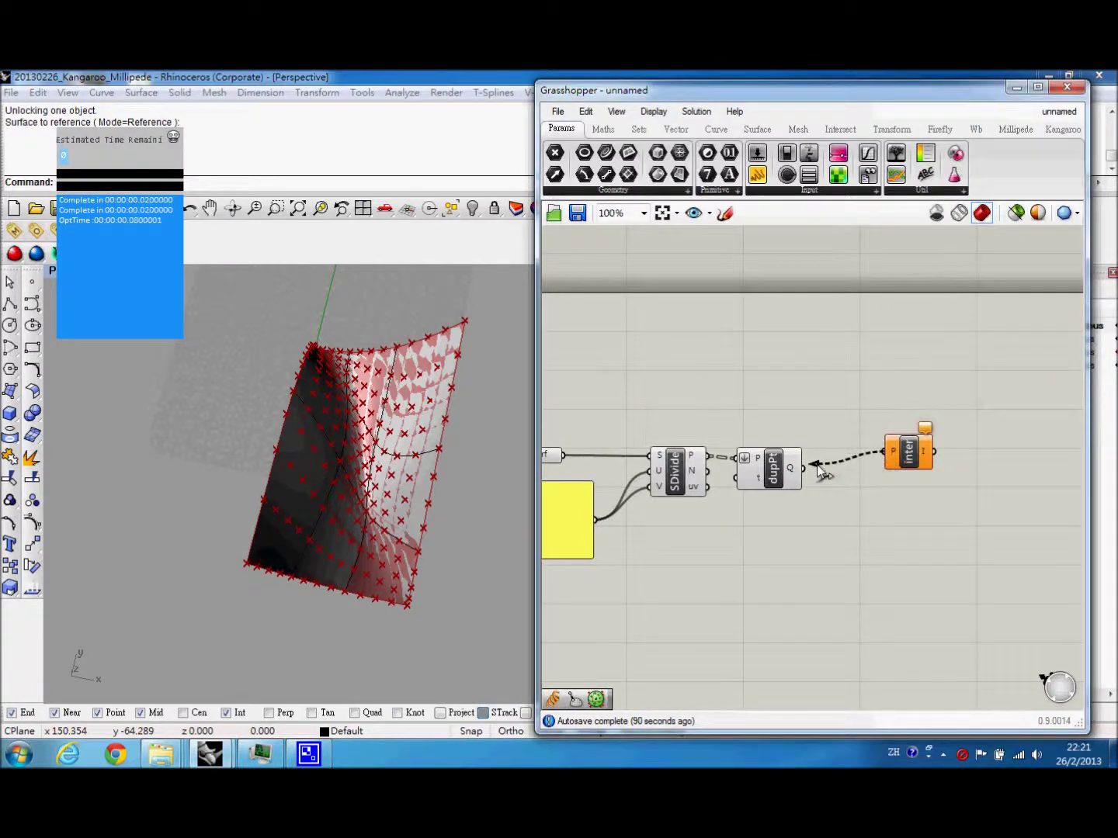
drag(819, 469, 804, 468)
drag(902, 461, 845, 485)
scroll(368, 455, up, 10)
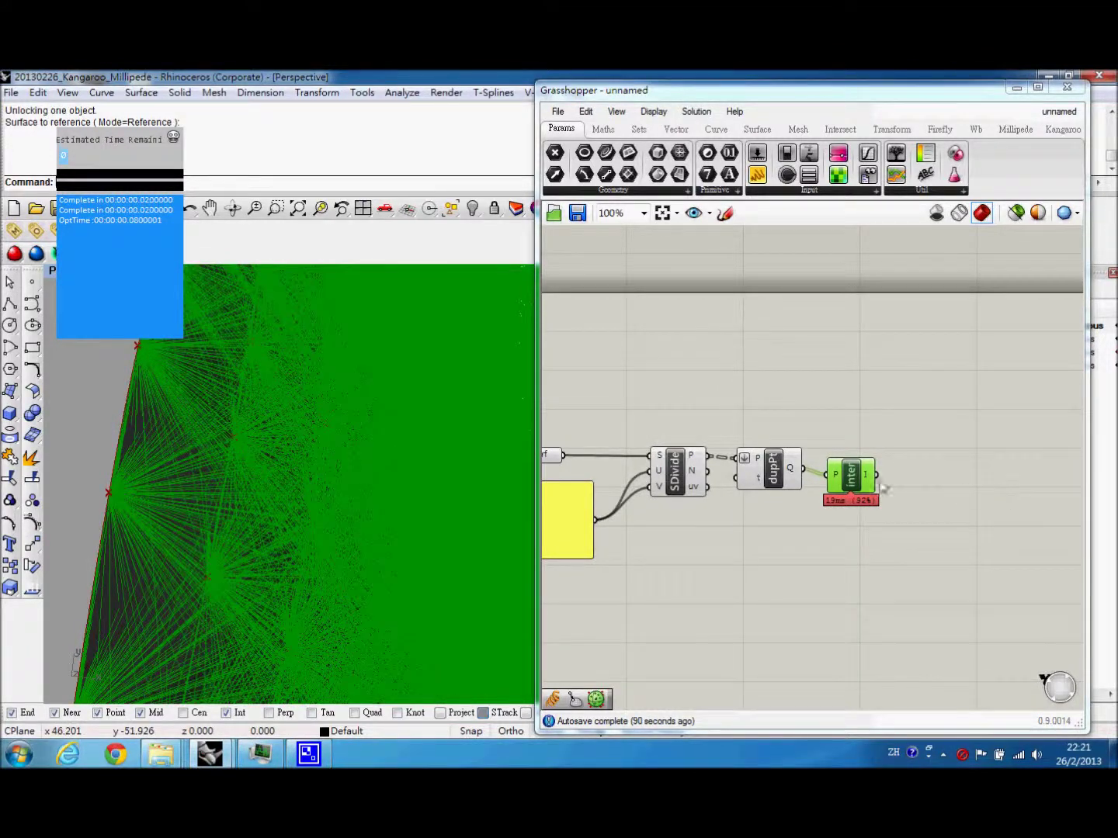
Add a SpringsFromLine component beside interconnectPoints and connect the I output to its Connection input
click(911, 466)
double_click(945, 456)
text(s)
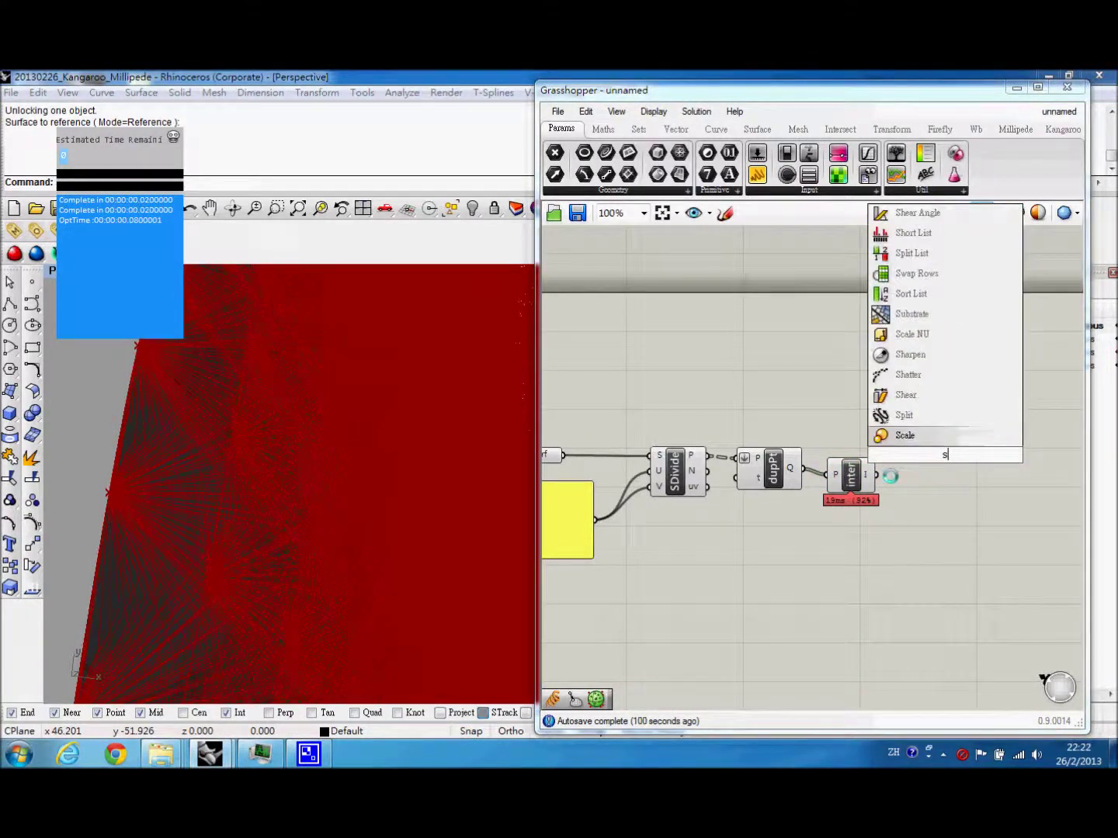
text(prings)
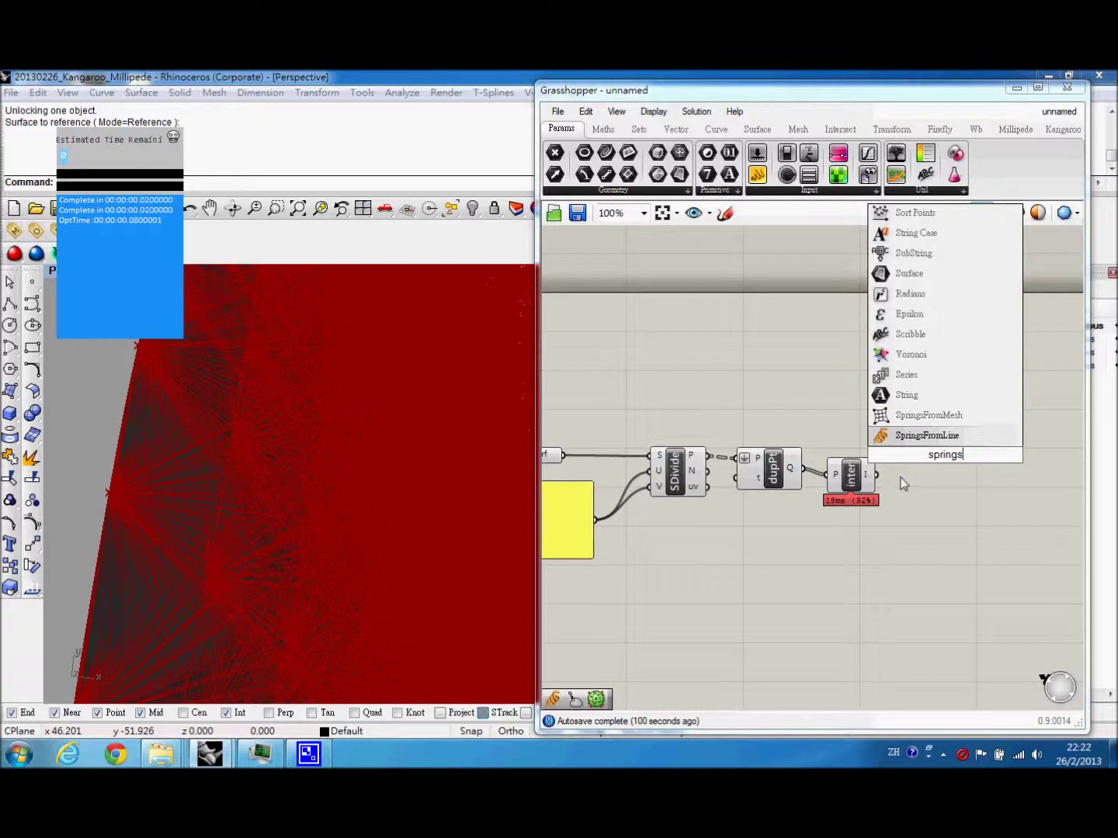
click(931, 443)
drag(916, 444, 876, 475)
Turn off the preview of the Srf, Divide Surface, removeDuplicatePts and interconnectPoints components
scroll(893, 556, down, 3)
drag(890, 557, 635, 430)
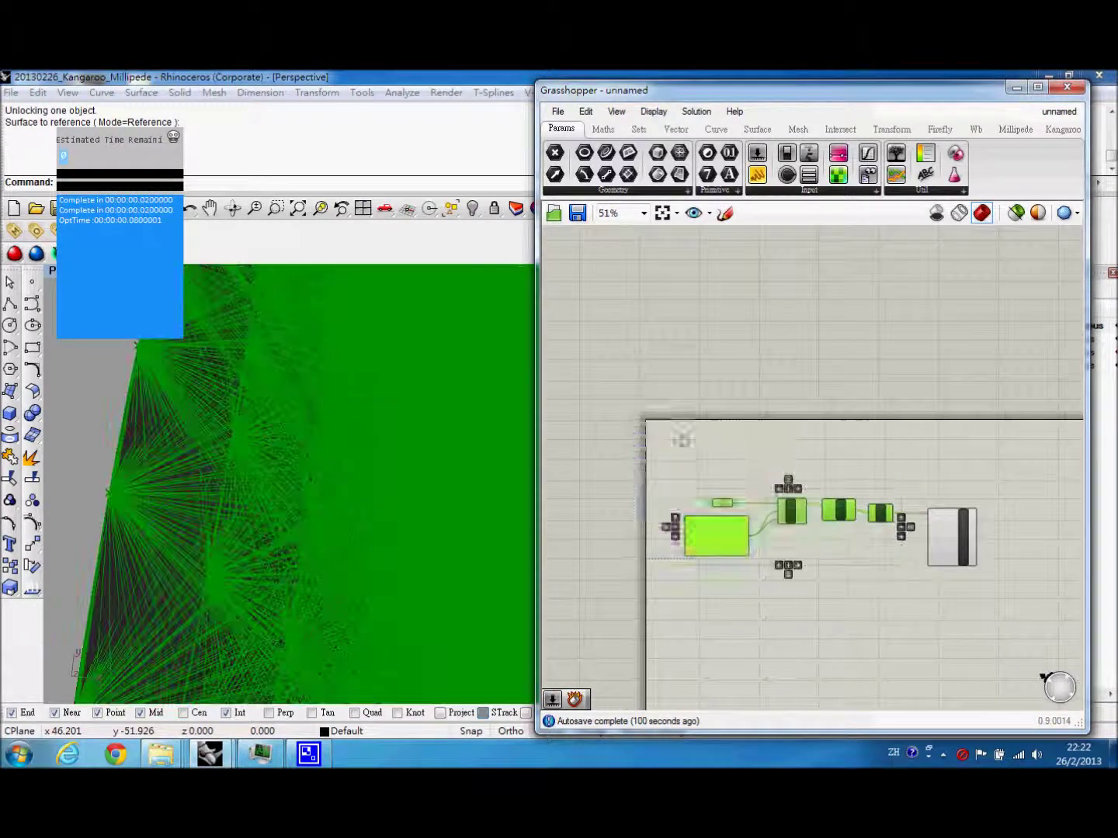
middle_click(683, 436)
click(733, 389)
right_drag(448, 467, 451, 464)
click(886, 578)
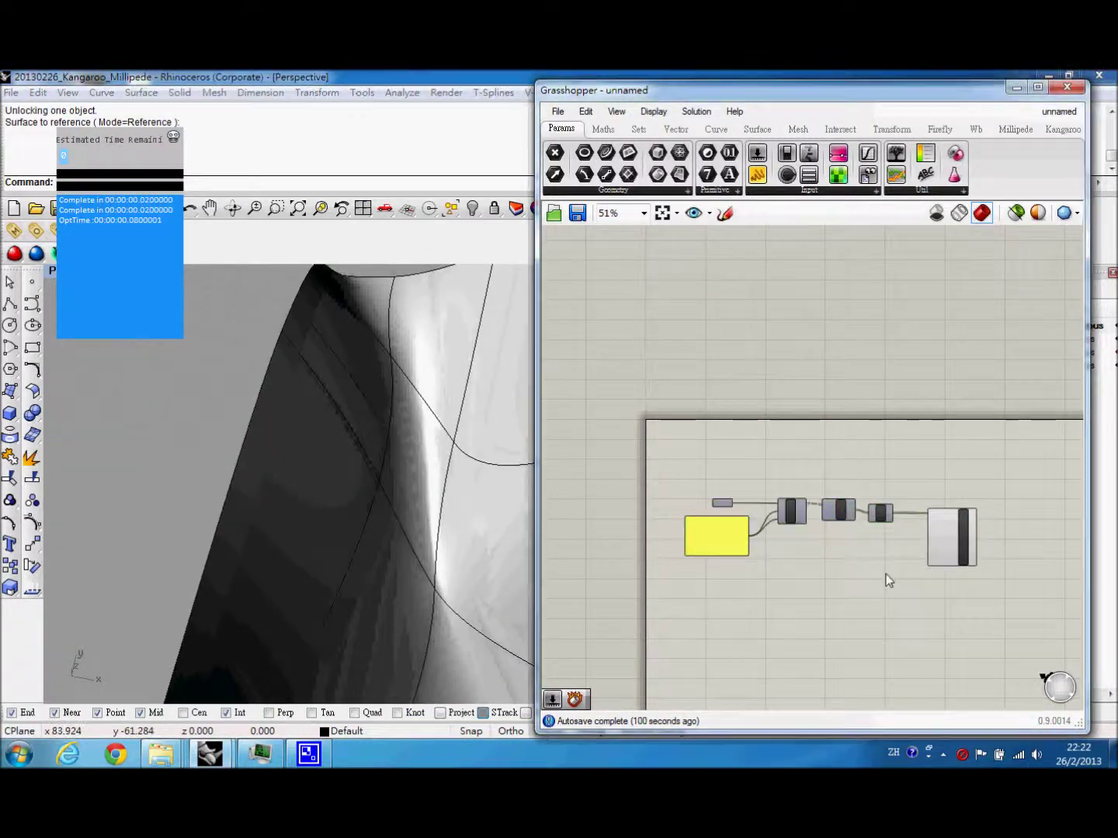
Turn the preview of the removeDuplicatePts component back on so its points show on the surface
right_drag(885, 578, 814, 528)
shift+right_drag(458, 550, 396, 497)
scroll(776, 534, up, 3)
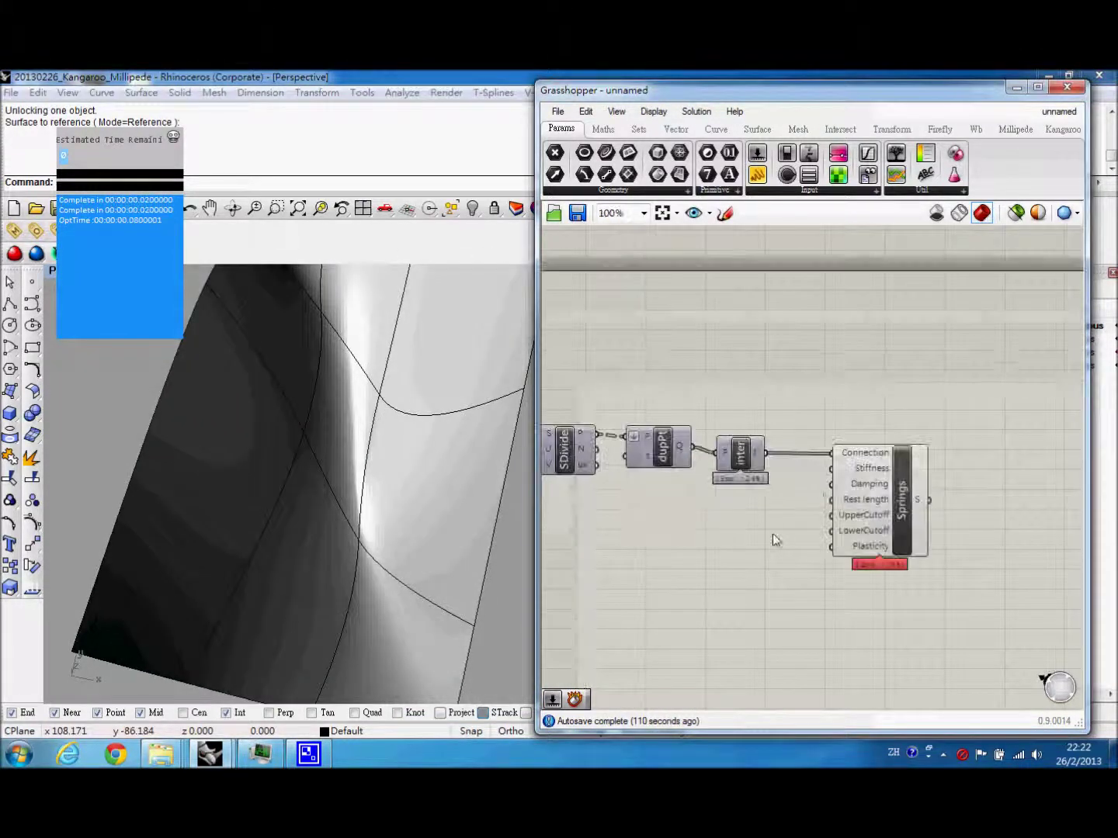
click(742, 458)
middle_click(741, 458)
click(776, 419)
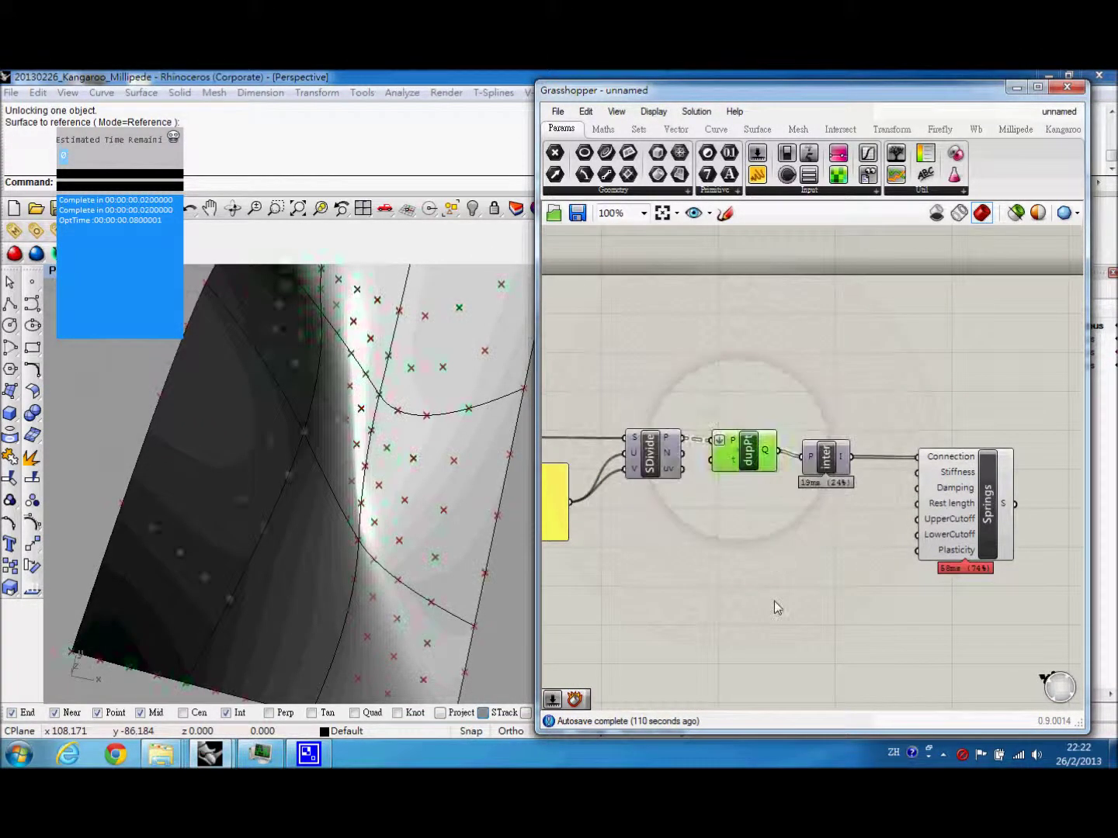
click(774, 604)
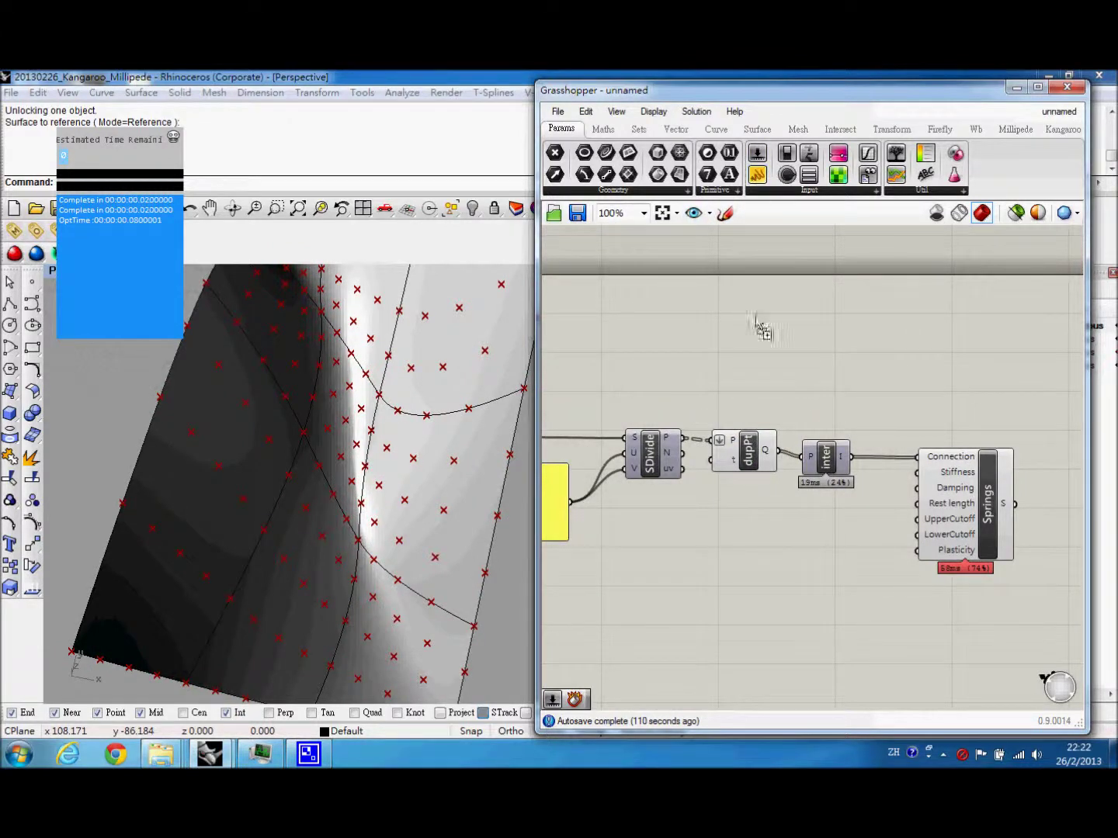
Add a panel containing 12 below the removeDuplicatePts component
drag(761, 330, 753, 527)
double_click(757, 543)
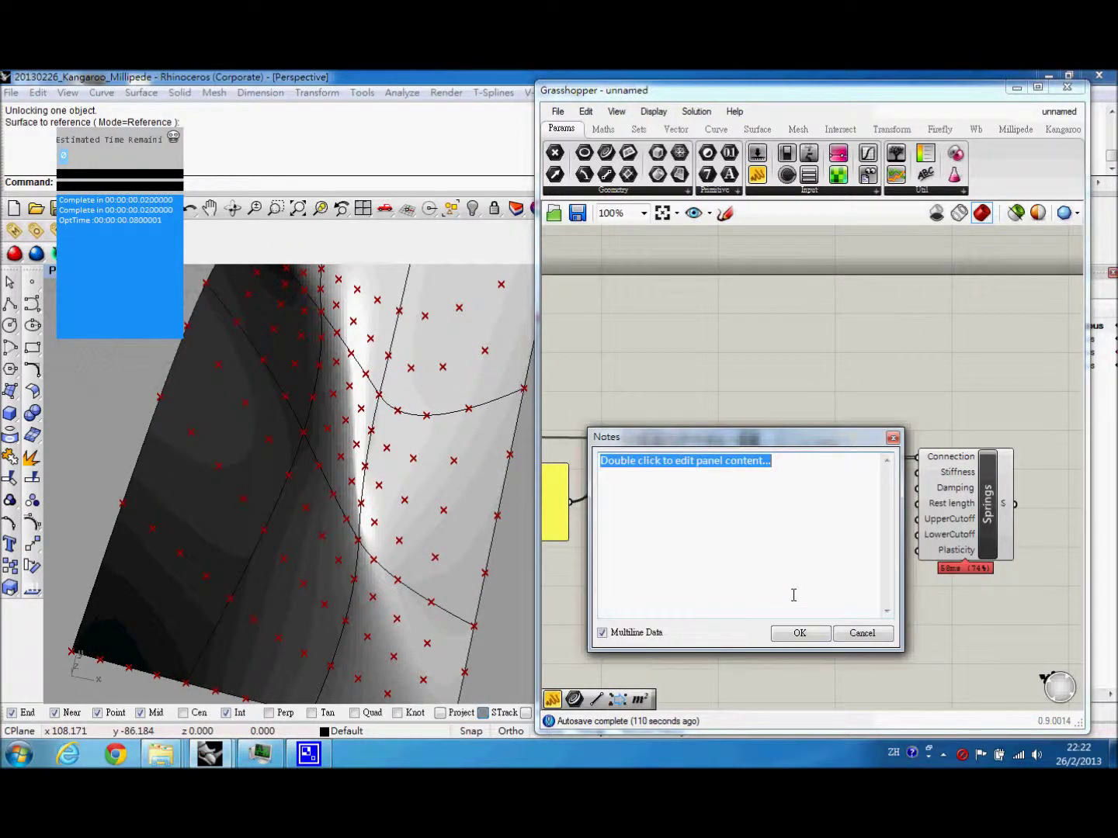
text(12)
click(801, 633)
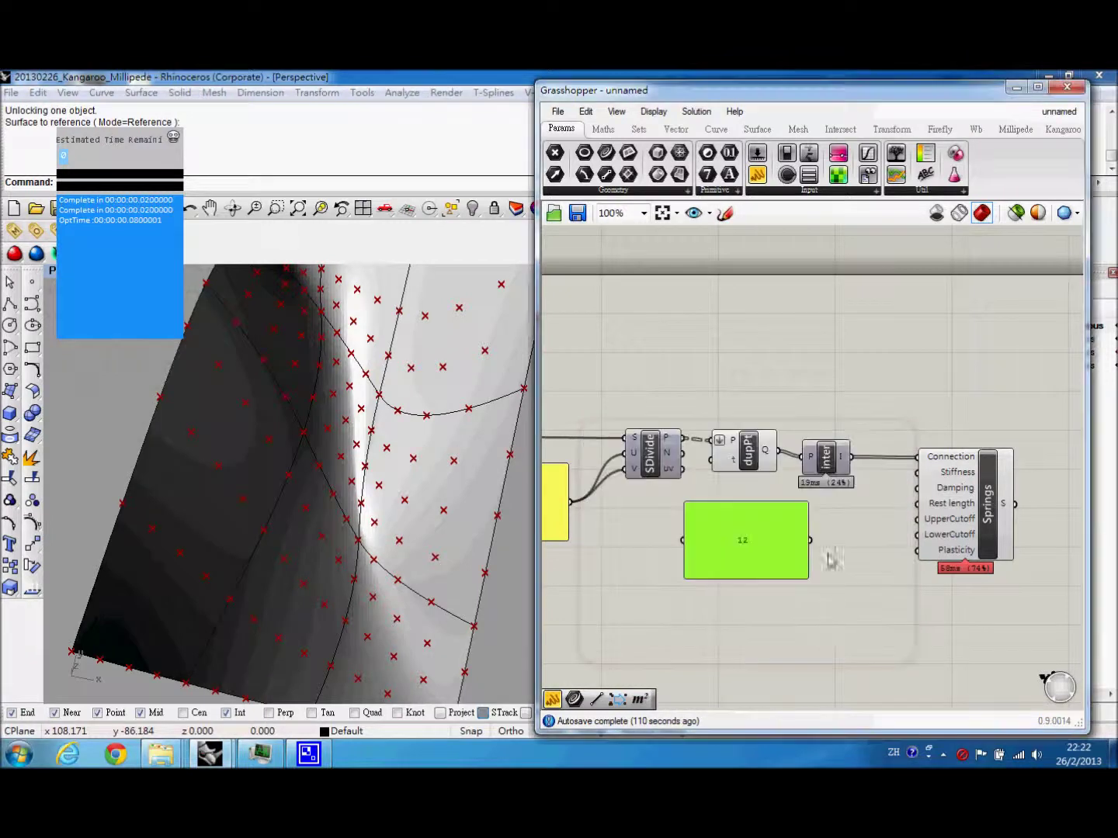
Wire the new panel to the Rest length and UpperCutoff inputs of Springs and shrink the panel
drag(812, 541, 917, 504)
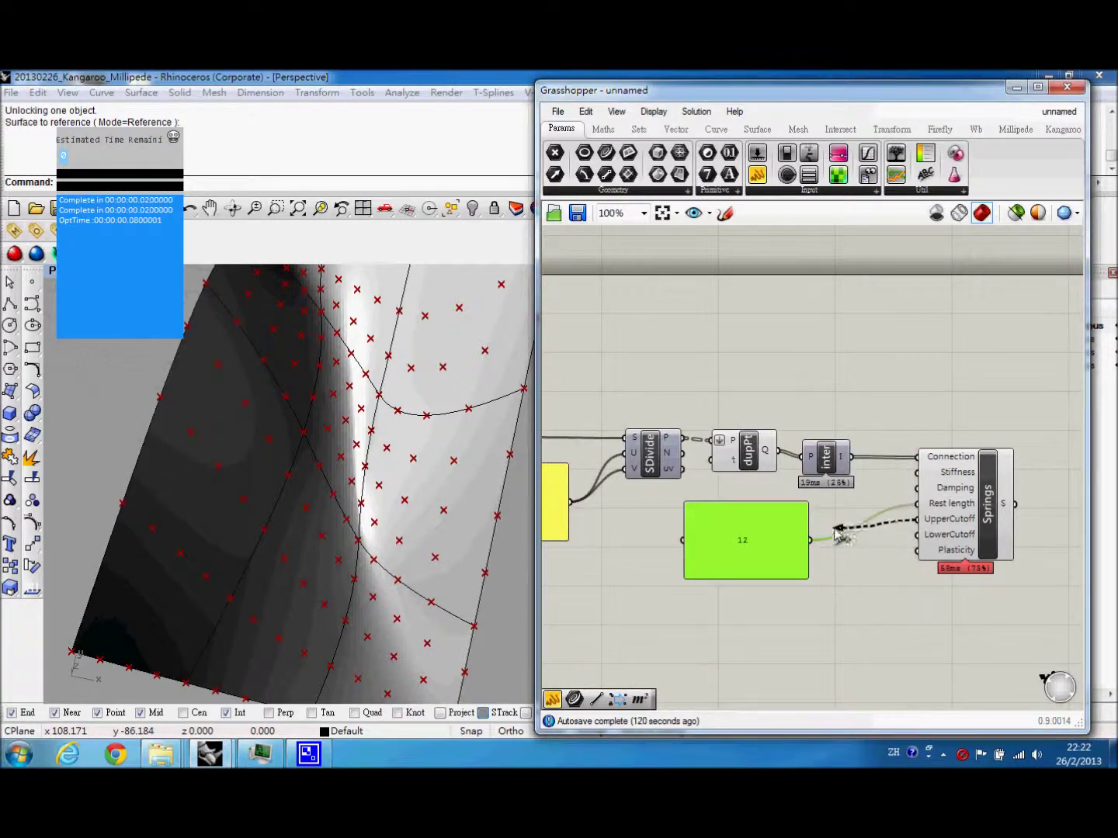
drag(808, 579, 831, 531)
mouse_move(860, 564)
right_down()
mouse_move(736, 541)
mouse_move(870, 552)
right_up()
click(784, 547)
Group removeDuplicatePts, interconnectPoints, the rest length panel and the Springs component
drag(968, 600, 695, 398)
key(ctrl+g)
right_drag(861, 419, 808, 375)
click(827, 565)
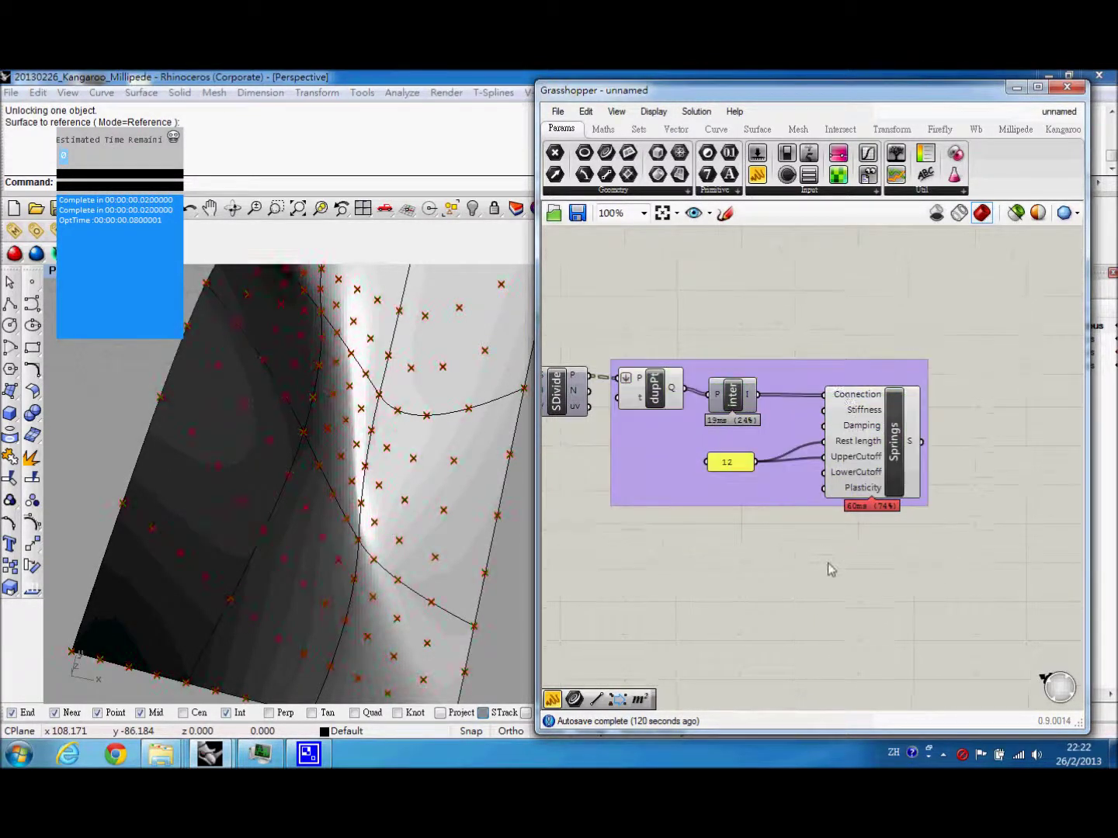
Add a PullToSurf component and place it below the springs group
right_drag(825, 521, 803, 529)
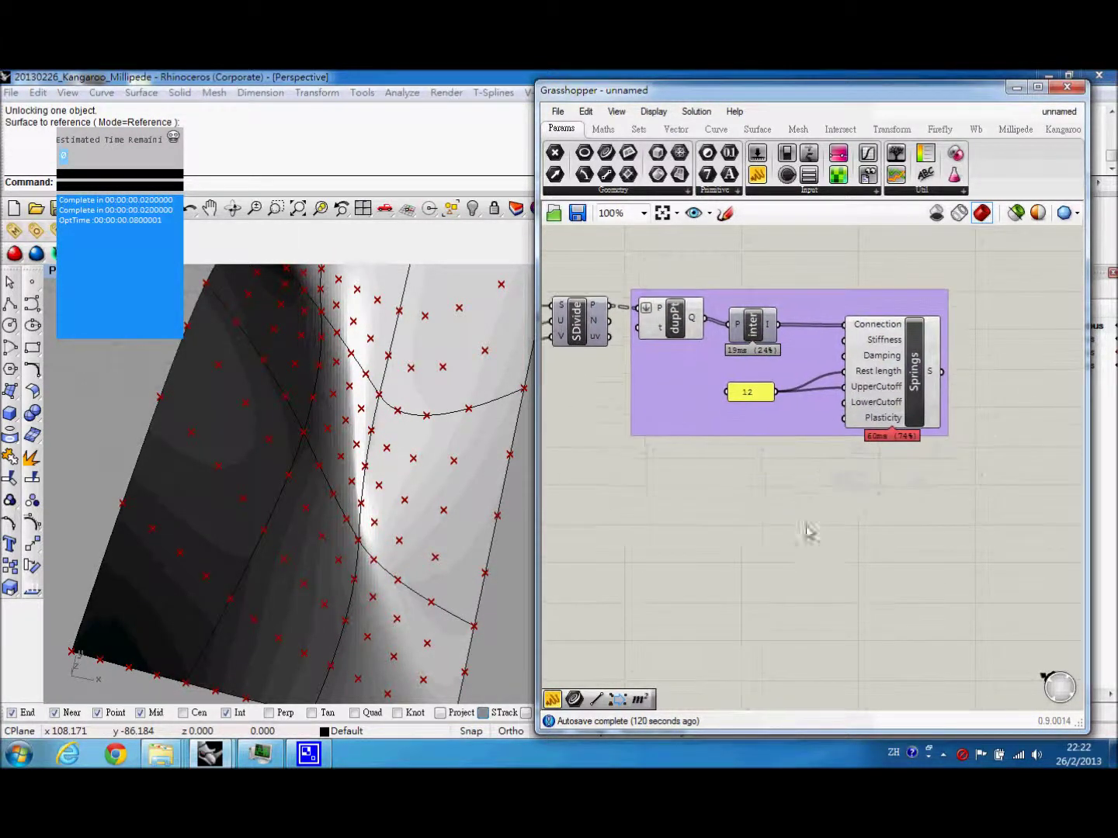
double_click(757, 534)
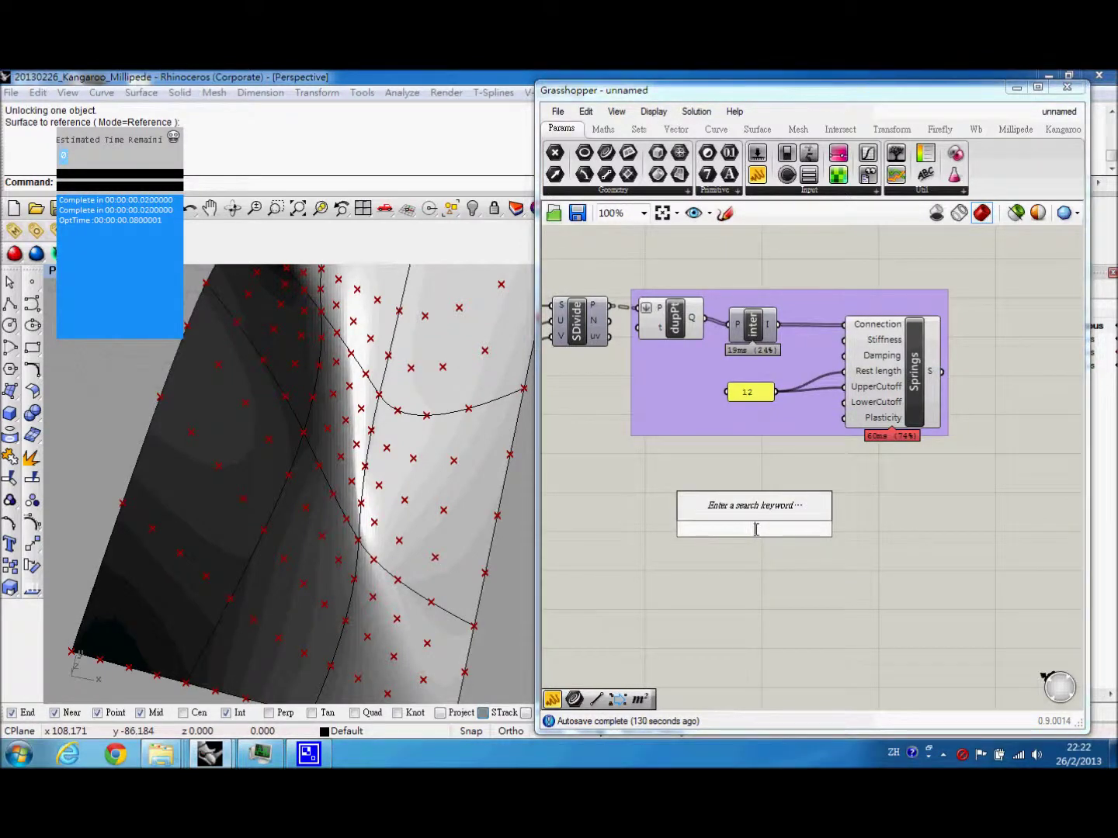
text(pull)
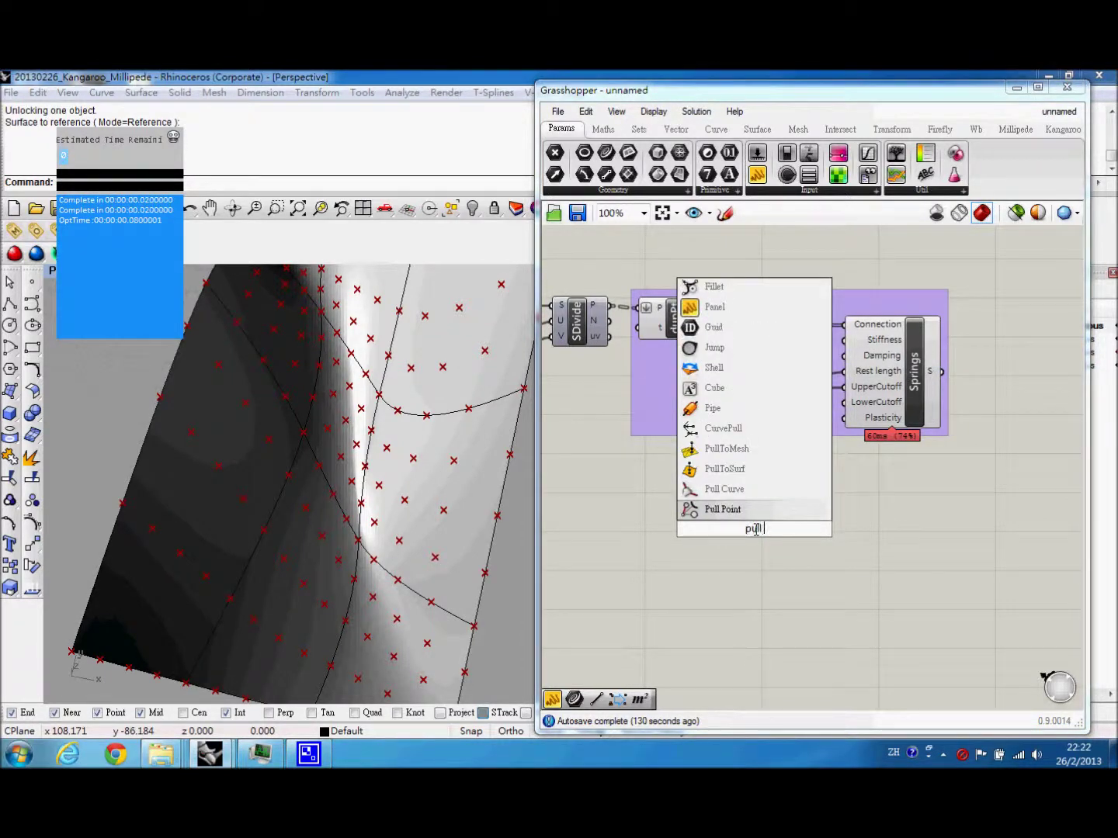
text( tosrf)
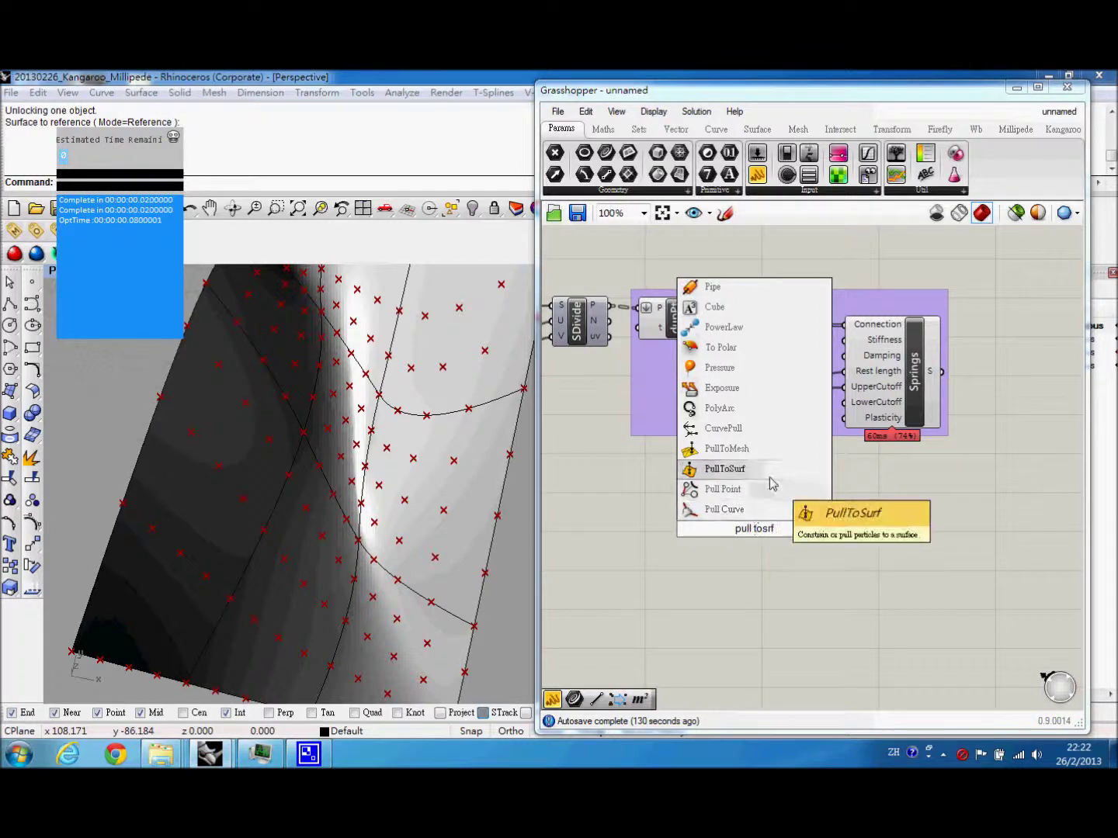
click(771, 478)
drag(734, 514, 836, 514)
Connect Srf to the ConstraintSurface input of PullToSurf and the removeDuplicatePts Q output to its Points input
right_drag(840, 419, 982, 443)
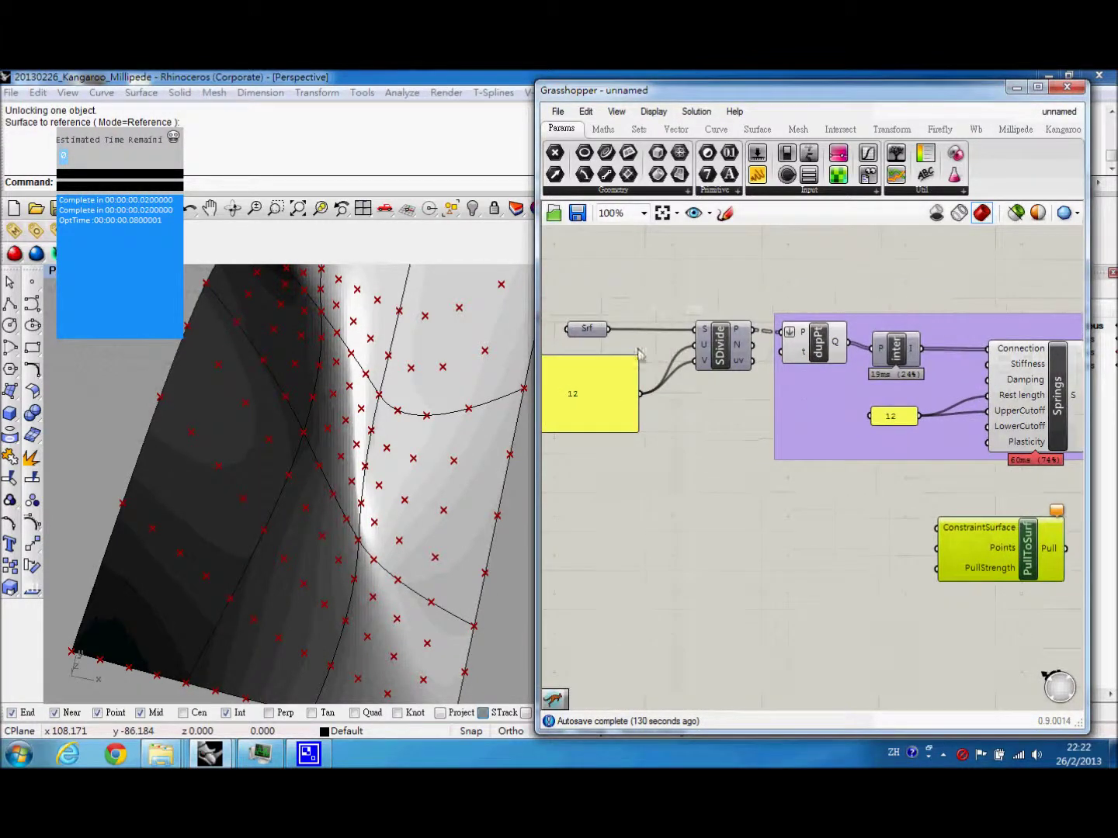
drag(610, 329, 961, 535)
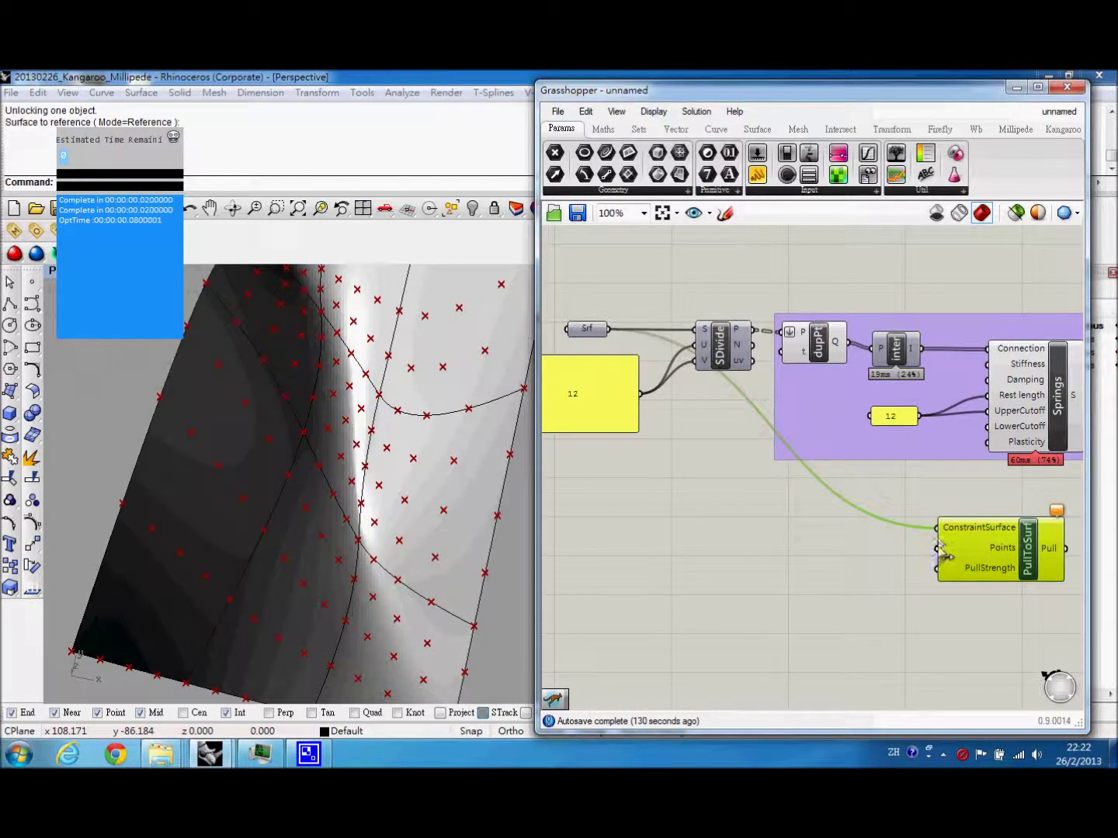
drag(848, 423, 847, 344)
Position the PullToSurf component under Springs and put it in its own group
right_drag(991, 550, 755, 548)
drag(754, 548, 774, 548)
drag(881, 643, 726, 491)
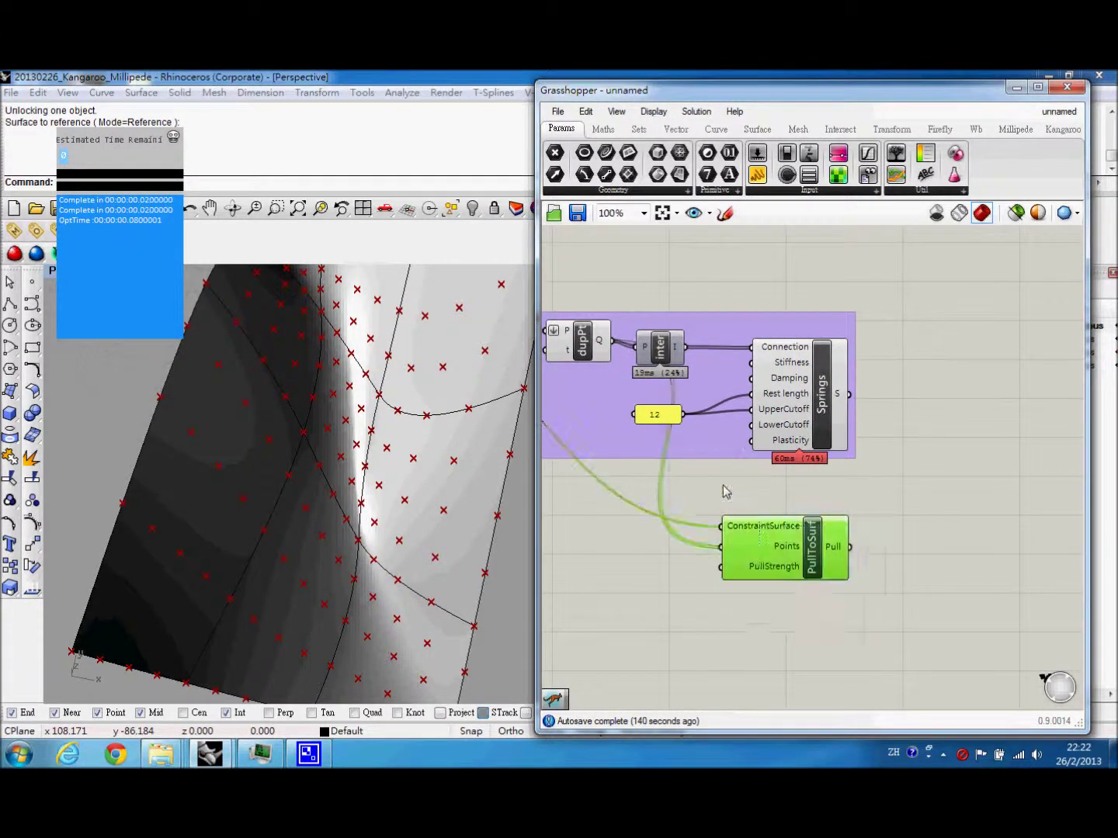
Add a KangarooPhysics component after the Springs and PullToSurf groups
right_drag(944, 490, 833, 509)
double_click(839, 504)
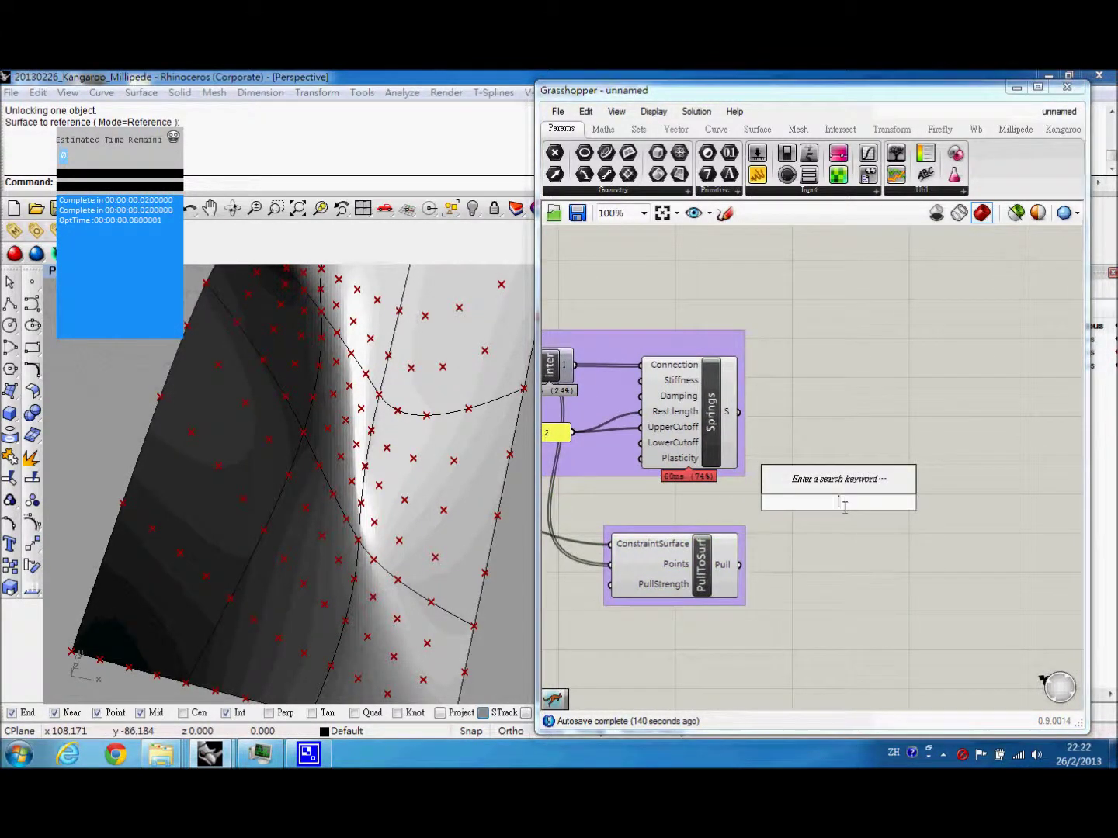
text(kang)
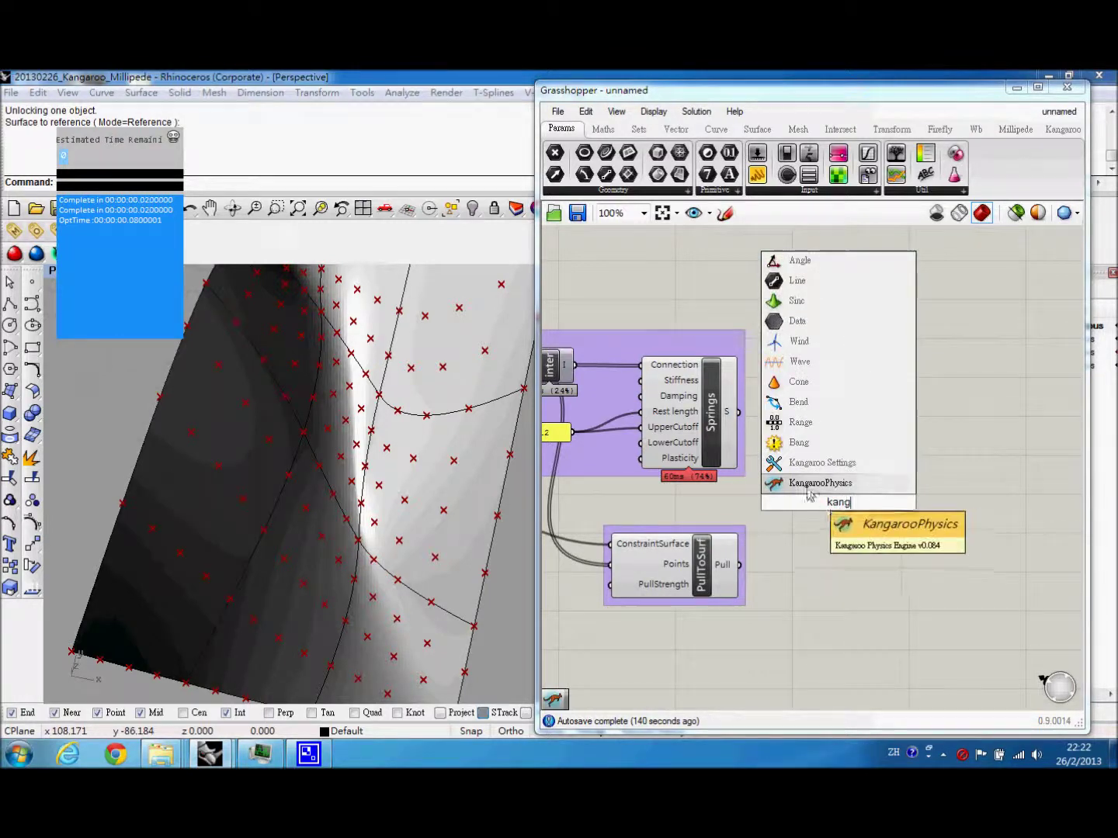
key(Return)
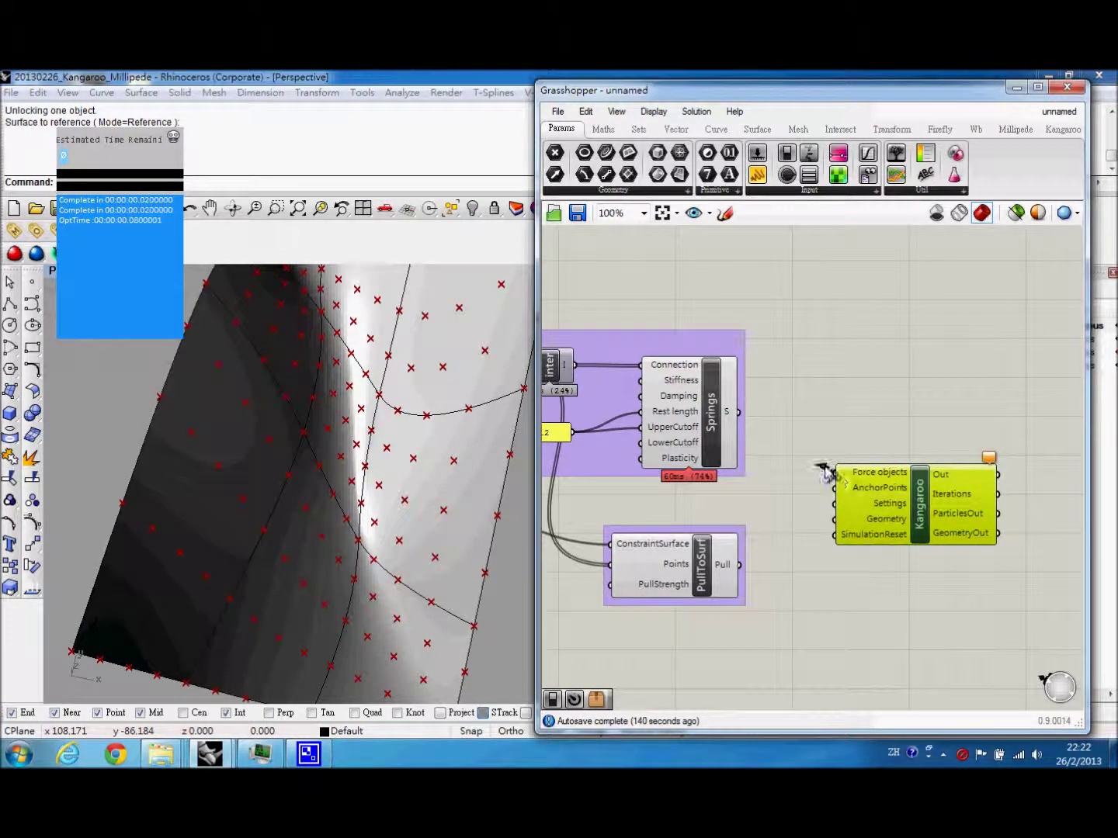
Connect the Springs S and PullToSurf Pull outputs to Kangaroo's Force objects input and flatten that input
drag(753, 421, 745, 418)
shift+drag(739, 565, 835, 477)
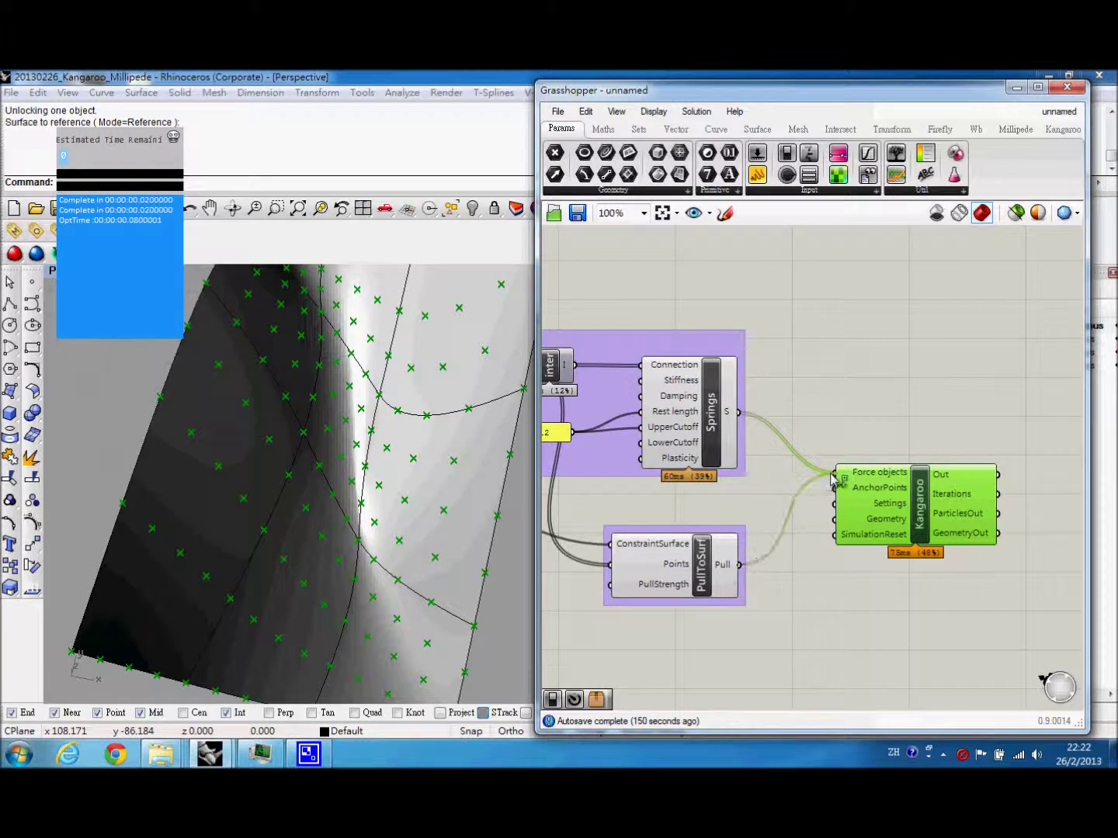
right_click(869, 479)
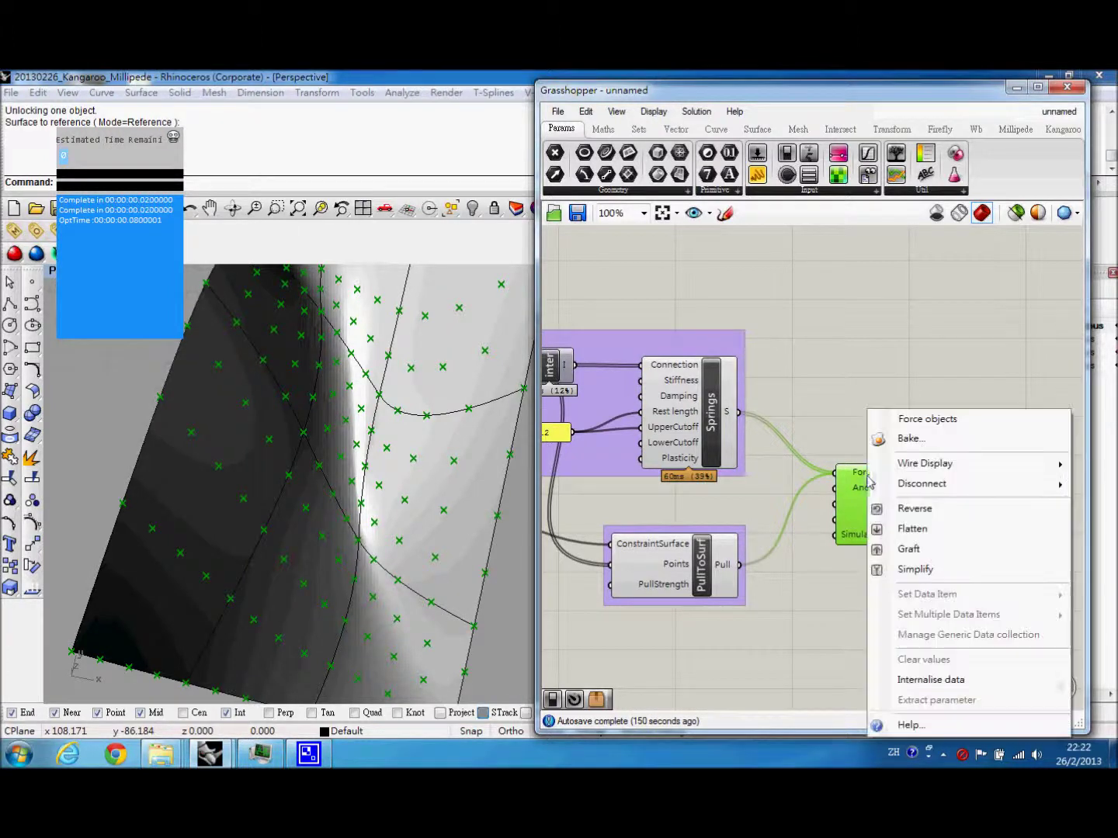
click(903, 528)
Shift the Kangaroo component slightly away from the groups and attach a new Timer to it
right_drag(893, 586, 850, 541)
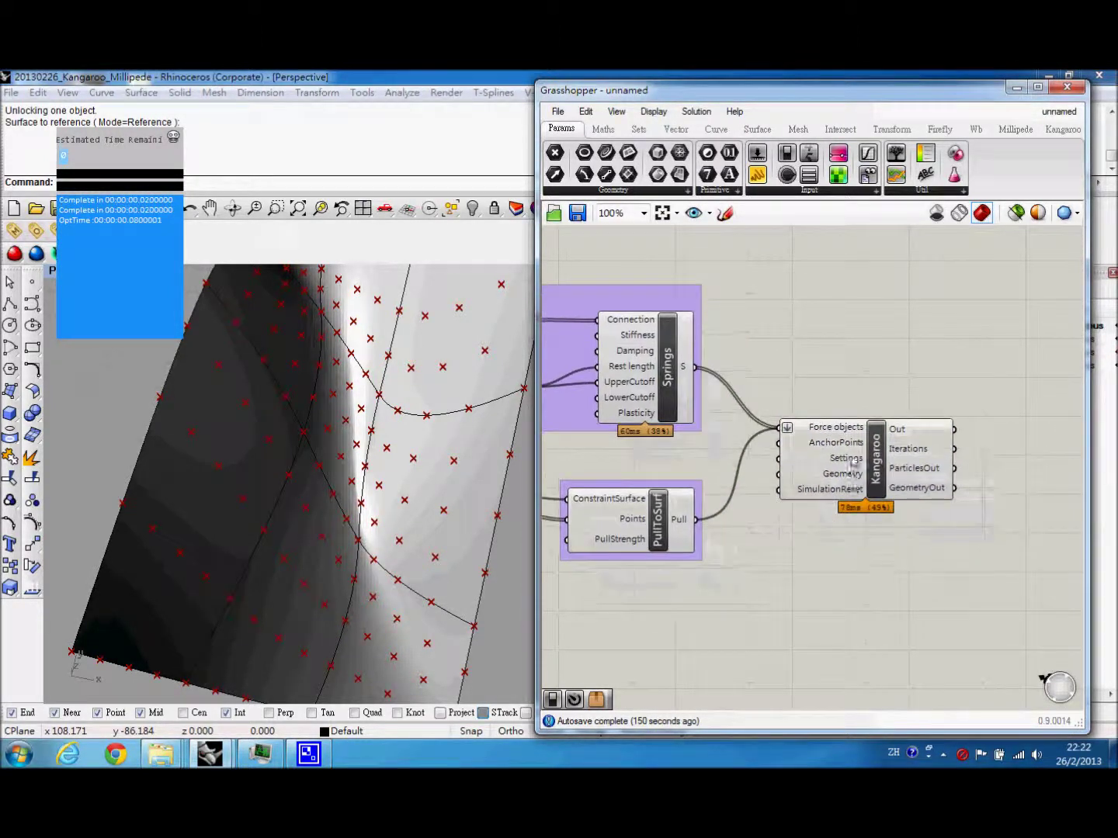
drag(855, 464, 882, 509)
double_click(800, 596)
text(timer)
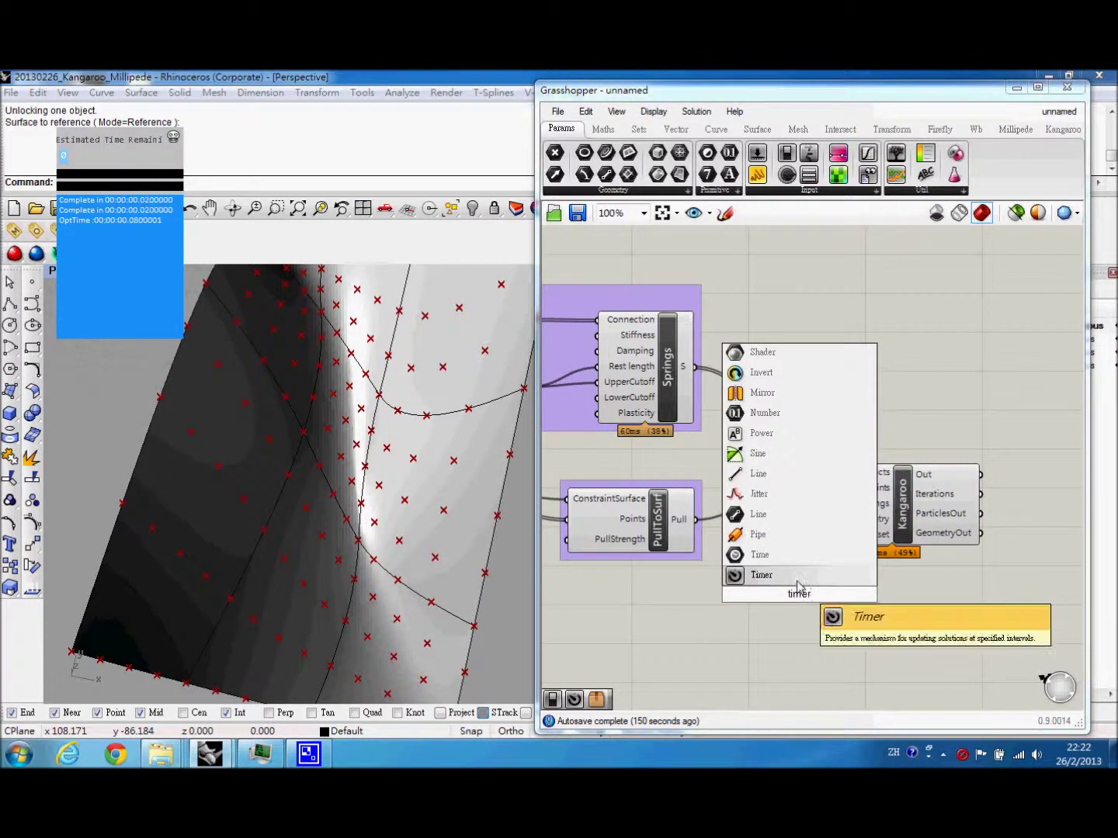
key(Return)
drag(833, 598, 853, 512)
Add a Boolean Toggle near the timer and connect it to Kangaroo's SimulationReset input
double_click(750, 656)
text(too)
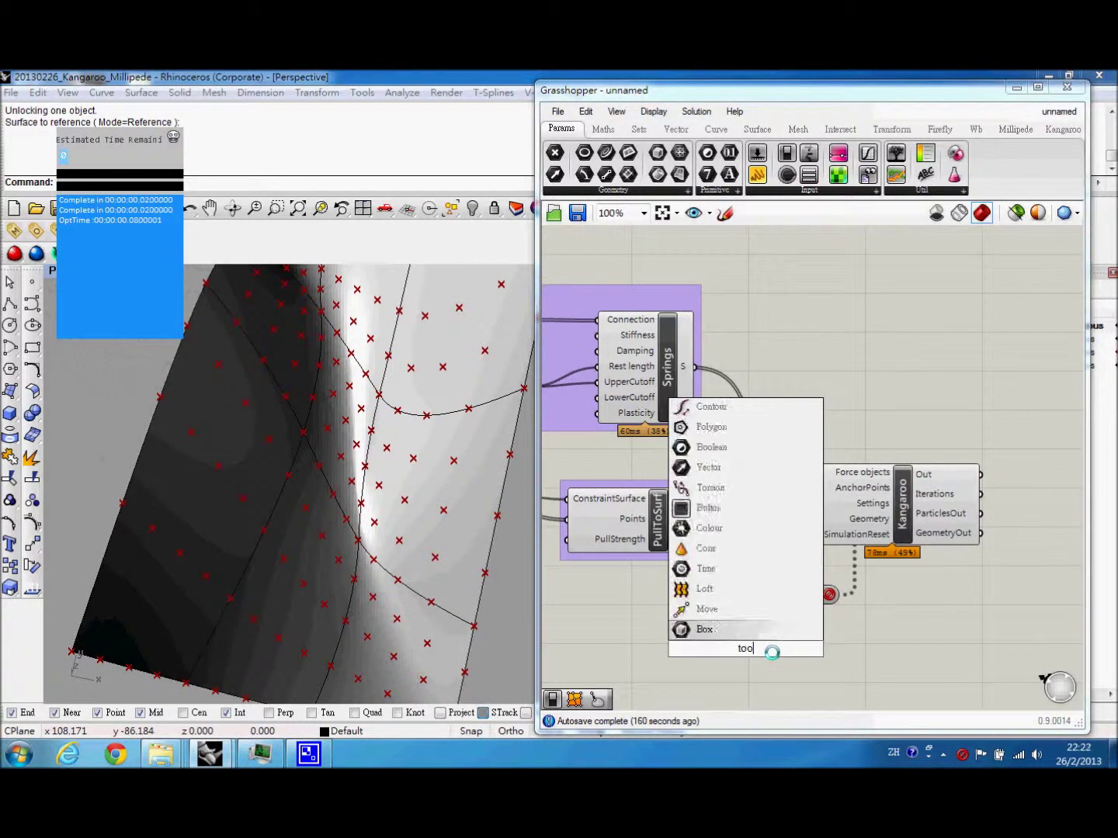
text(gle boo)
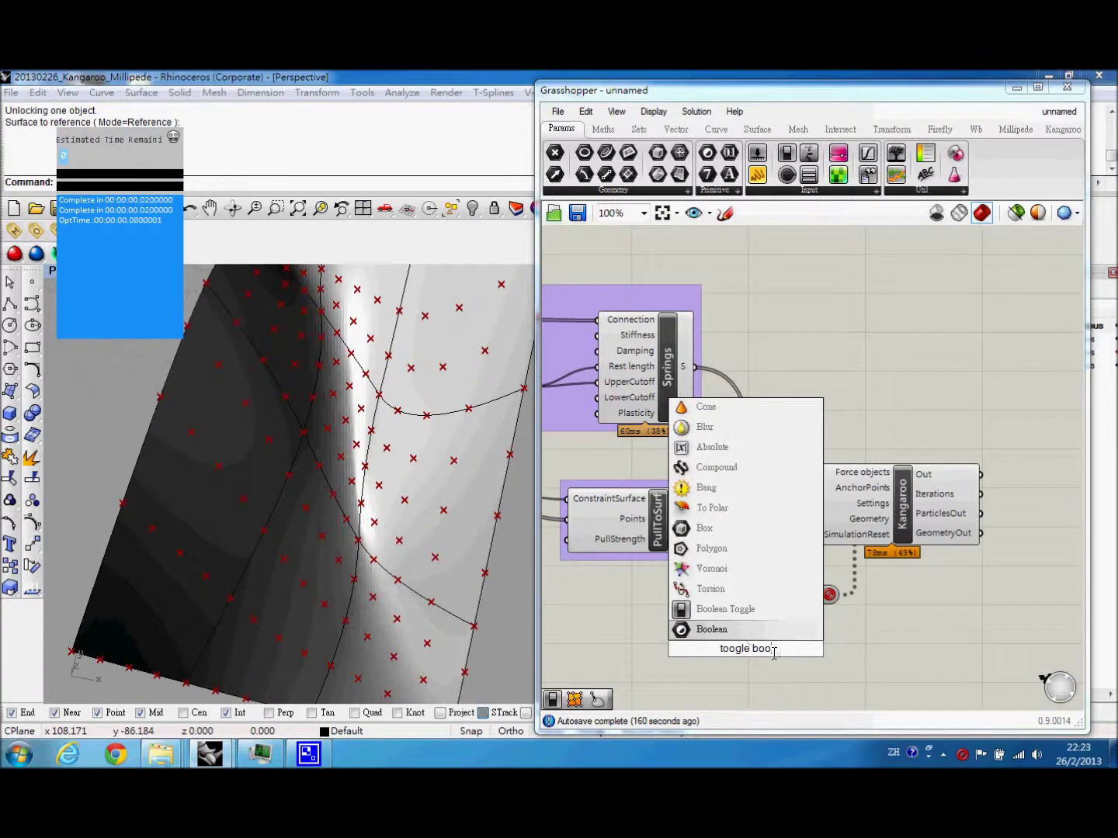
key(Up)
key(Return)
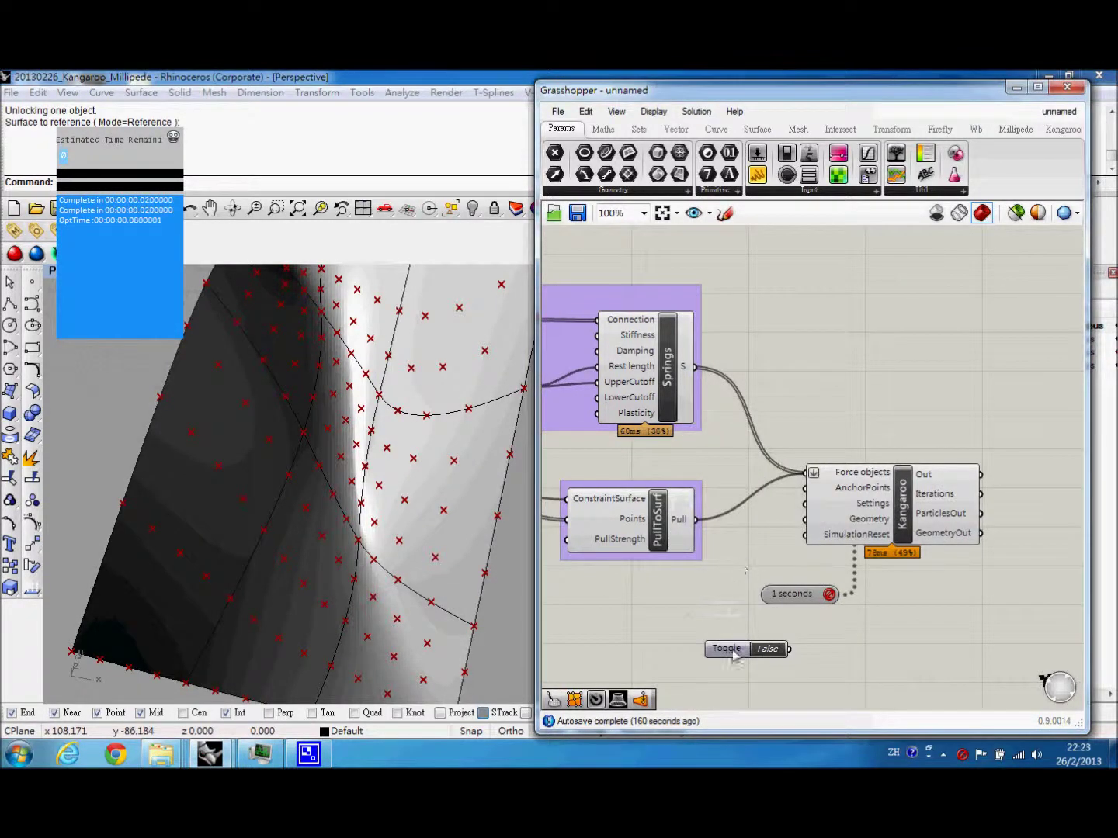
drag(734, 654, 702, 582)
drag(788, 556, 805, 535)
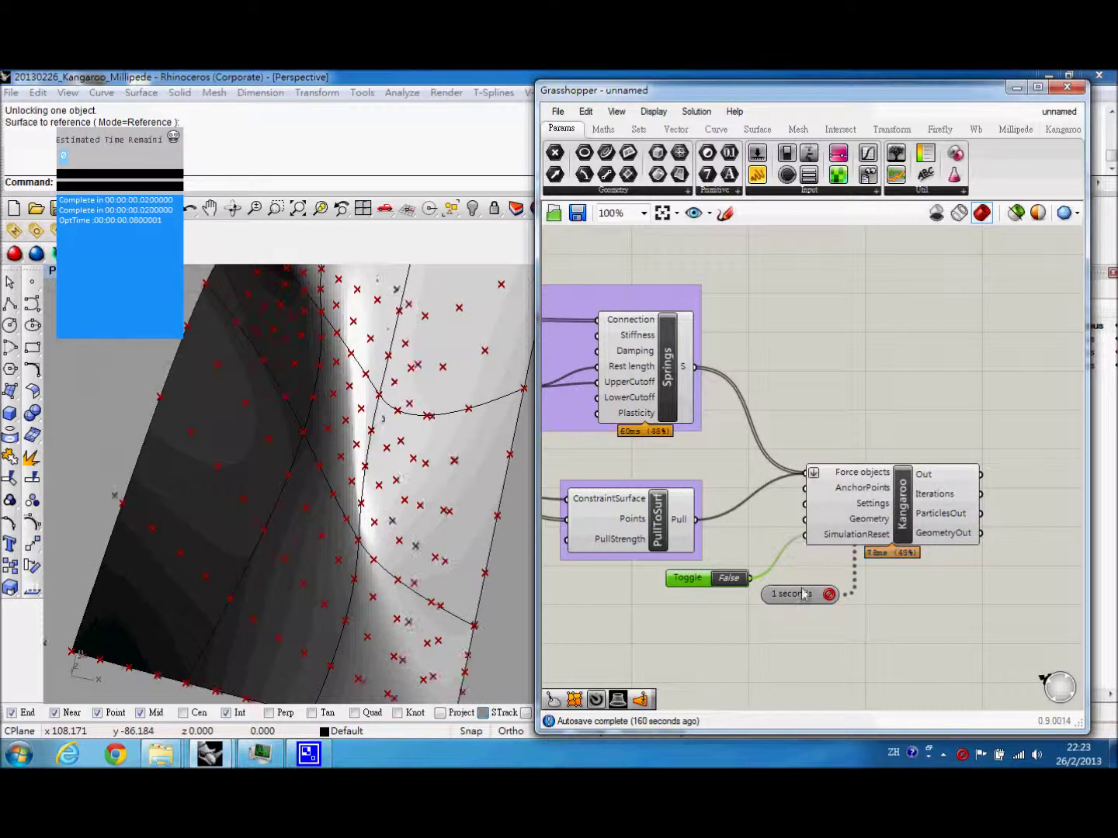
Set the interval of the Kangaroo timer to 20 ms
right_click(801, 594)
mouse_move(869, 662)
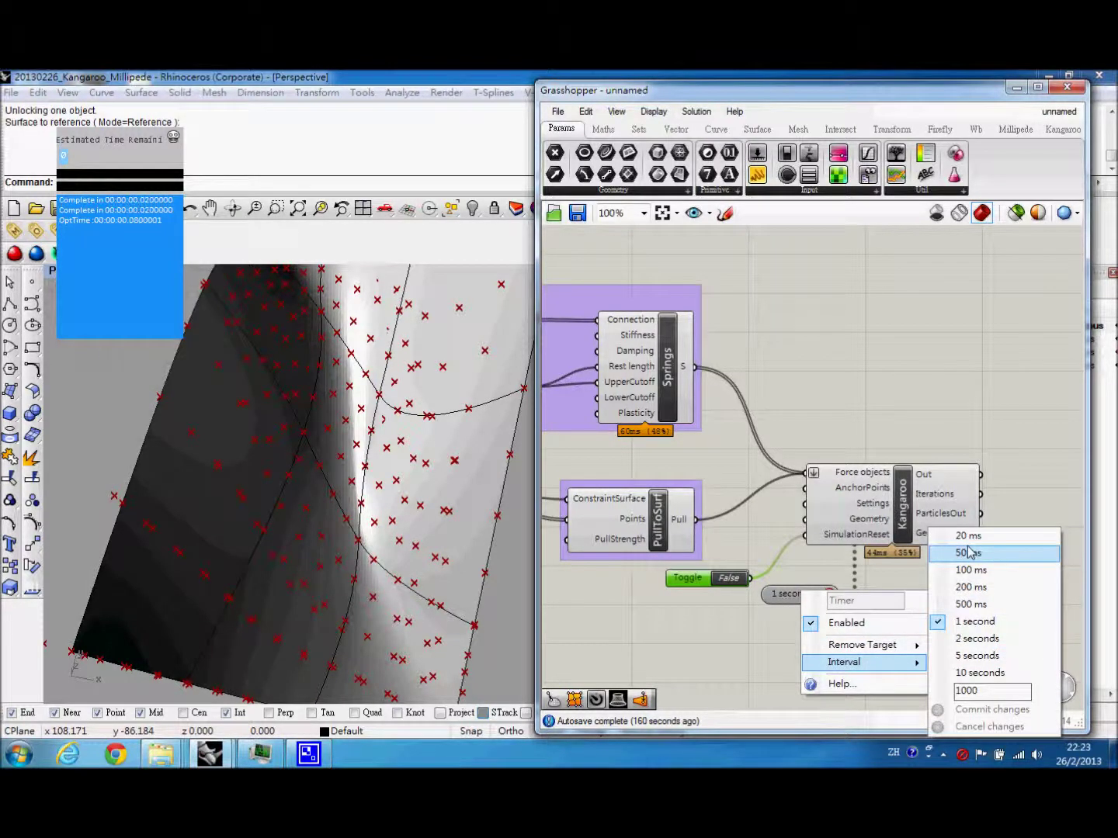
click(968, 536)
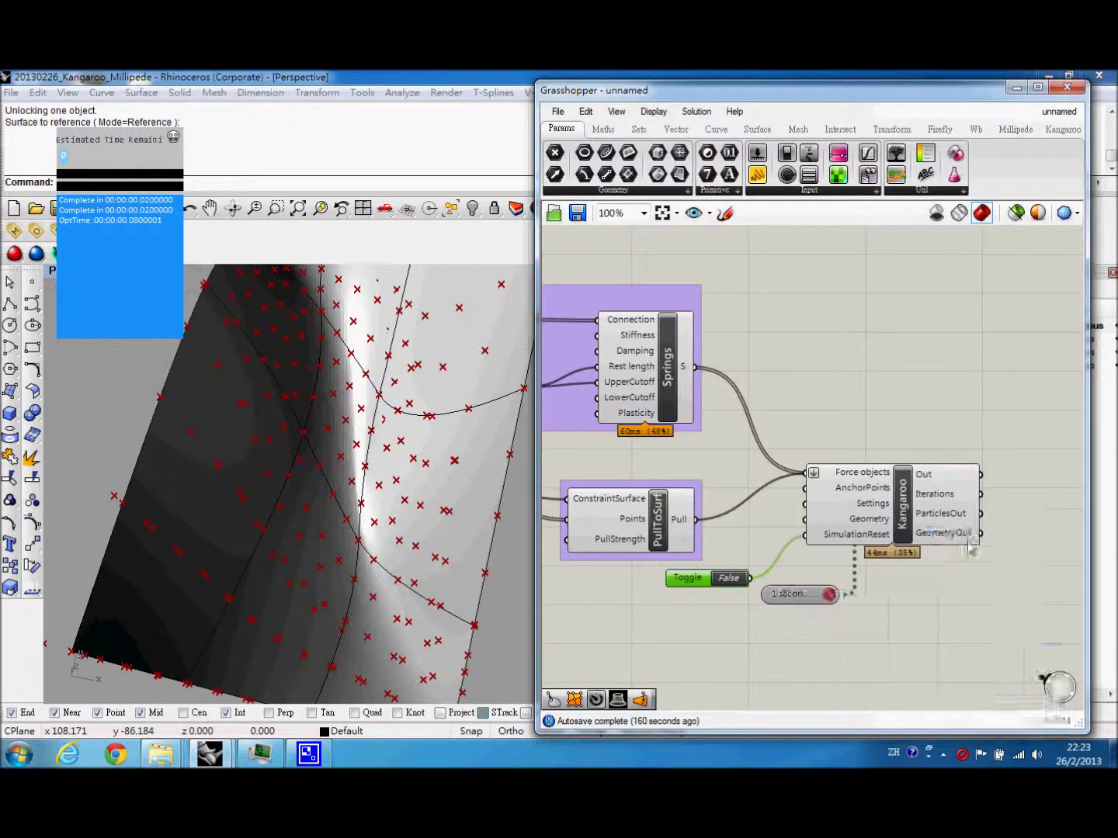
Reset the simulation with the toggle at True, enable Grasshopper's timers and set the toggle to False to run it
double_click(730, 578)
click(961, 755)
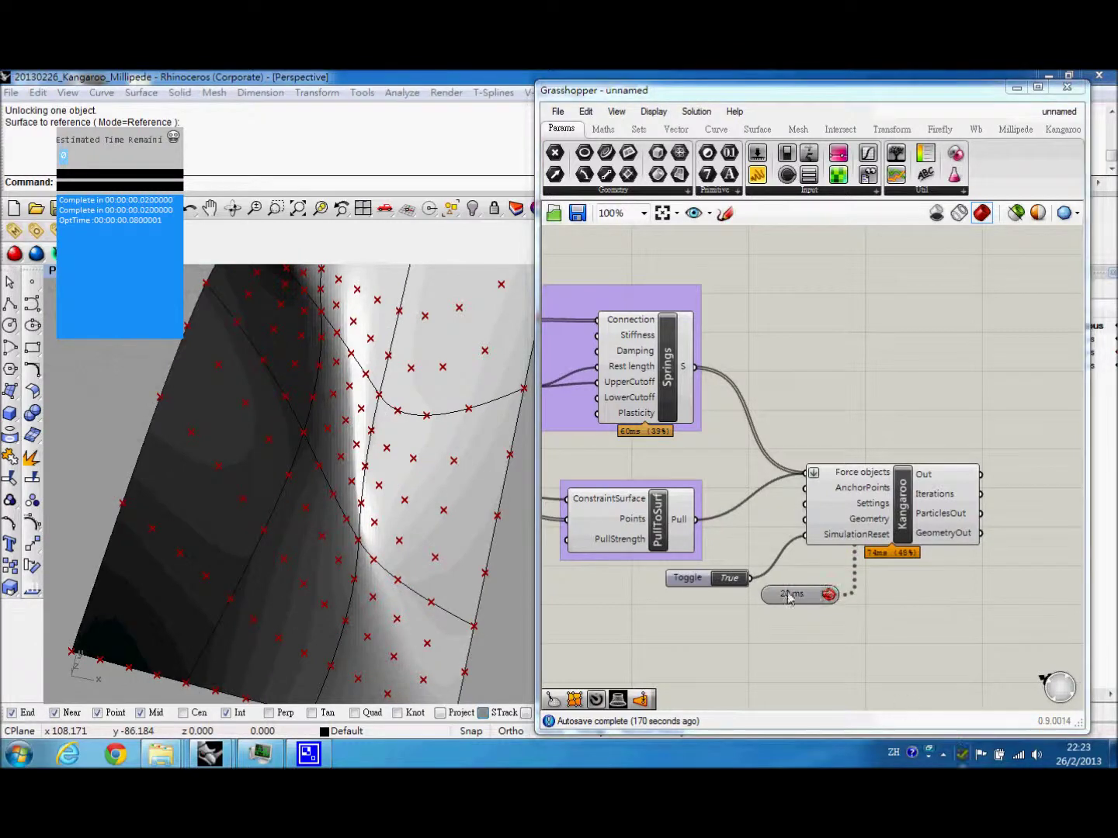
double_click(730, 579)
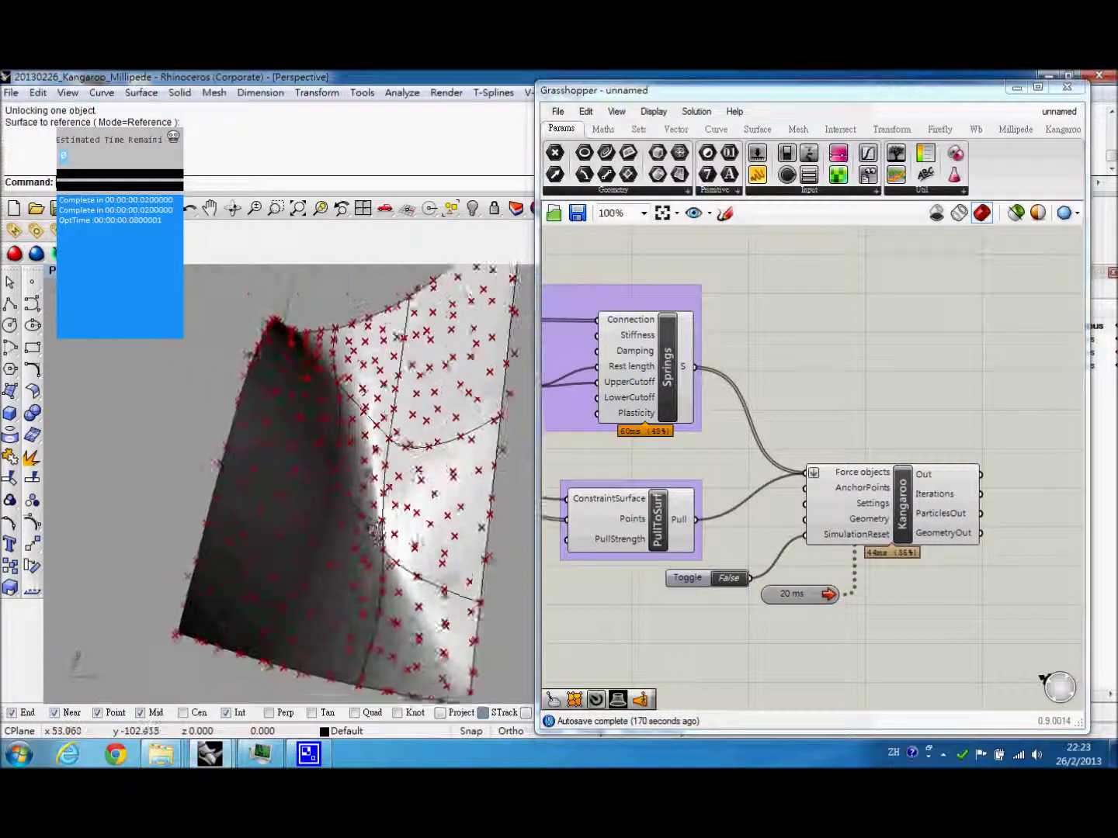
Turn off the preview of the components feeding Kangaroo so that only the simulated points are displayed
scroll(854, 582, down, 5)
drag(878, 643, 618, 398)
middle_click(657, 395)
click(707, 351)
right_drag(442, 481, 325, 505)
scroll(388, 495, up, 5)
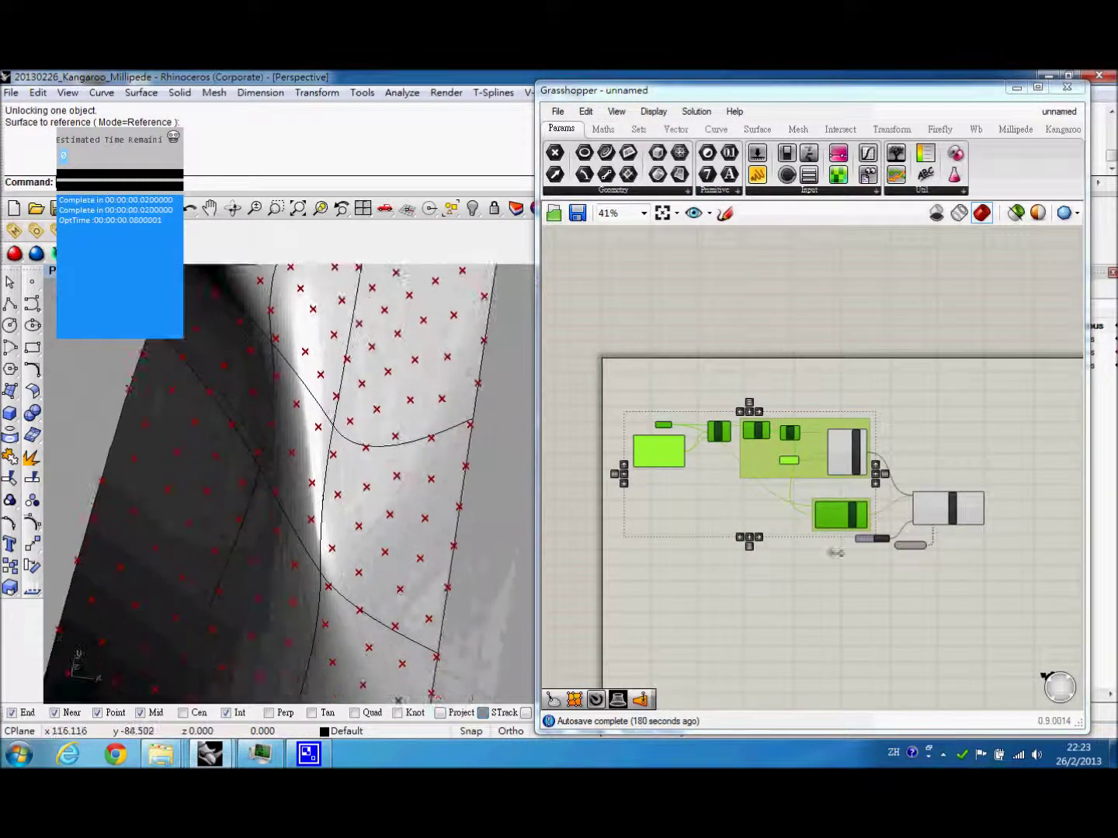
scroll(834, 578, up, 2)
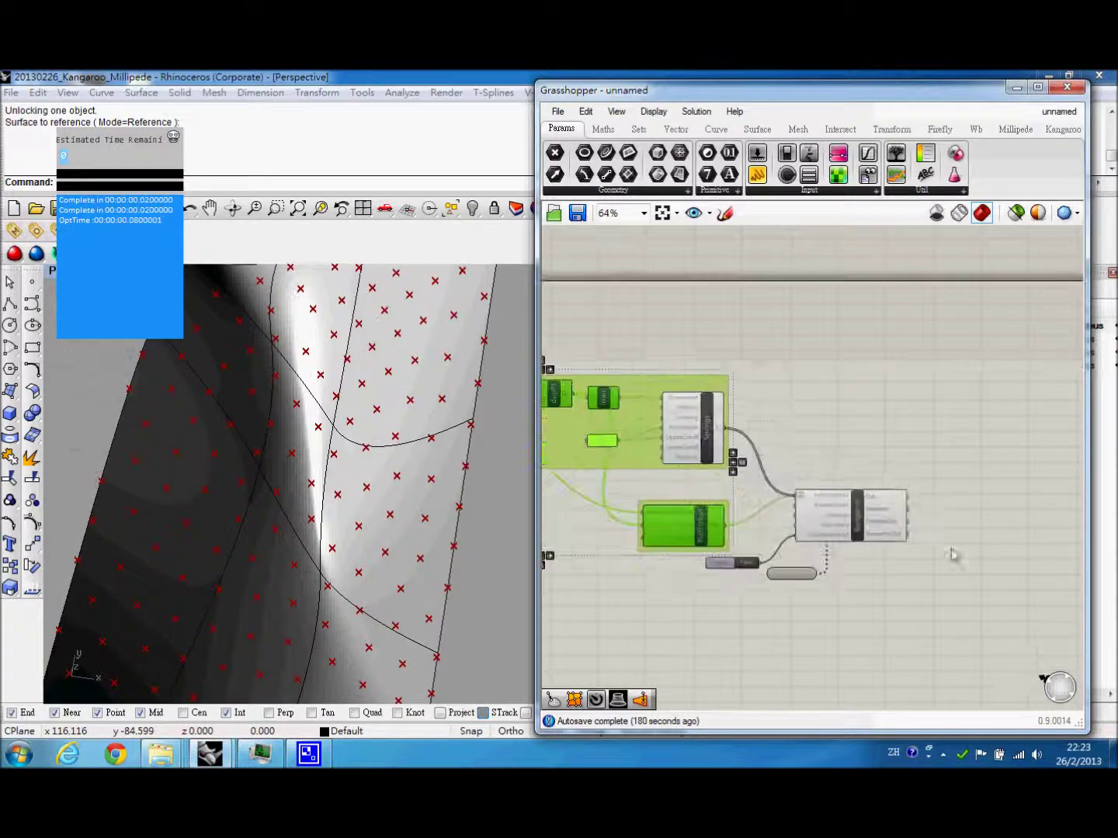
Add a Surface CP component and connect Kangaroo's ParticlesOut to its P input and the referenced surface to its S input
double_click(895, 460)
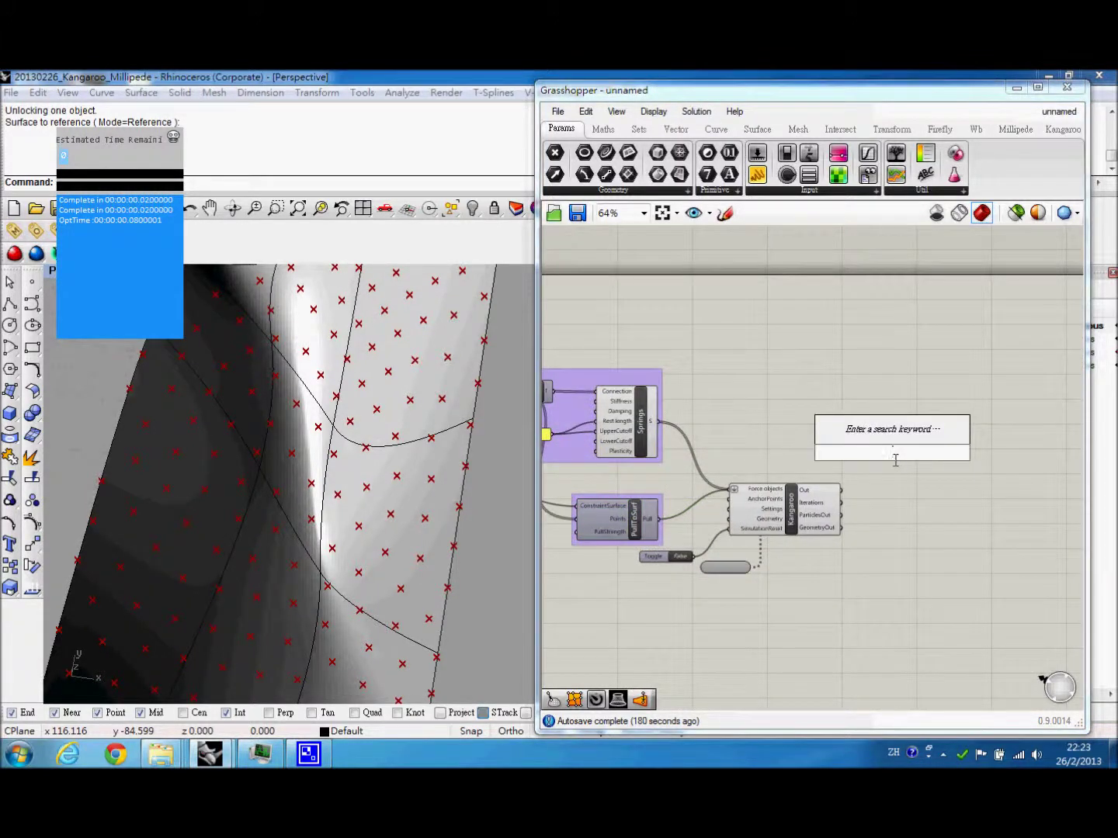
text(close)
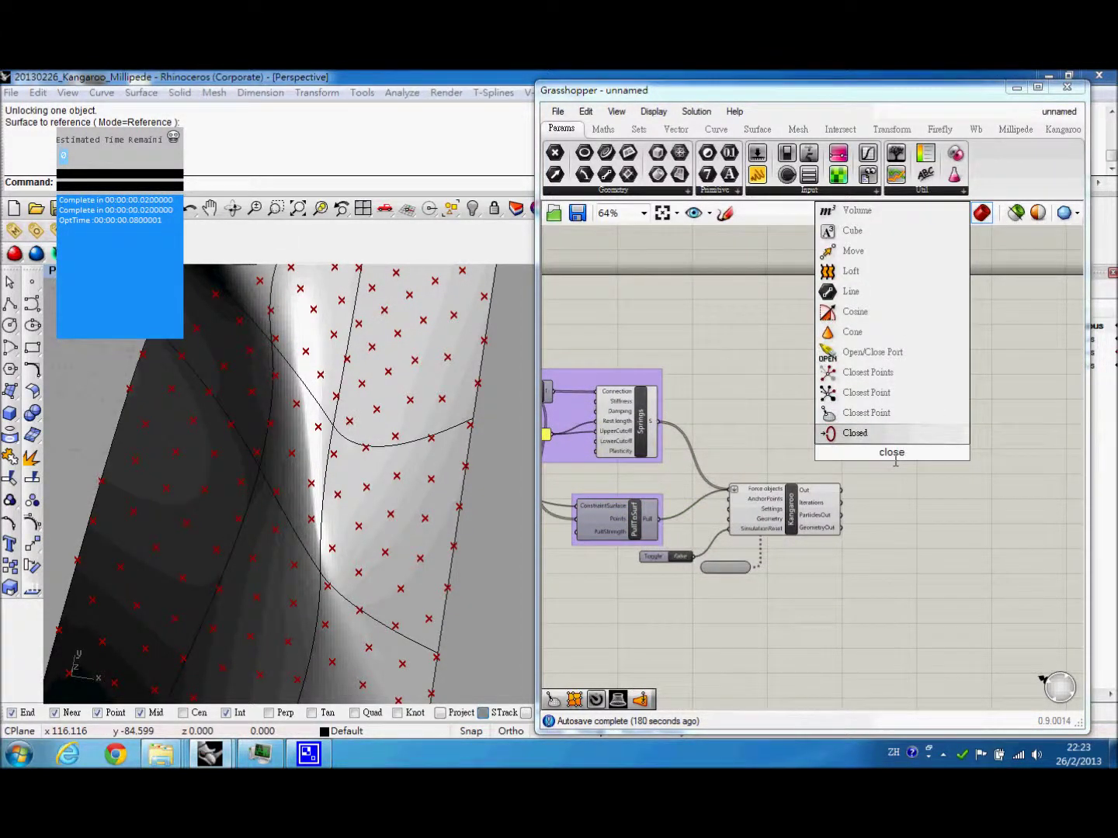
key(BackSpace)
key(BackSpace)
key(BackSpace)
key(BackSpace)
key(BackSpace)
text(surfa)
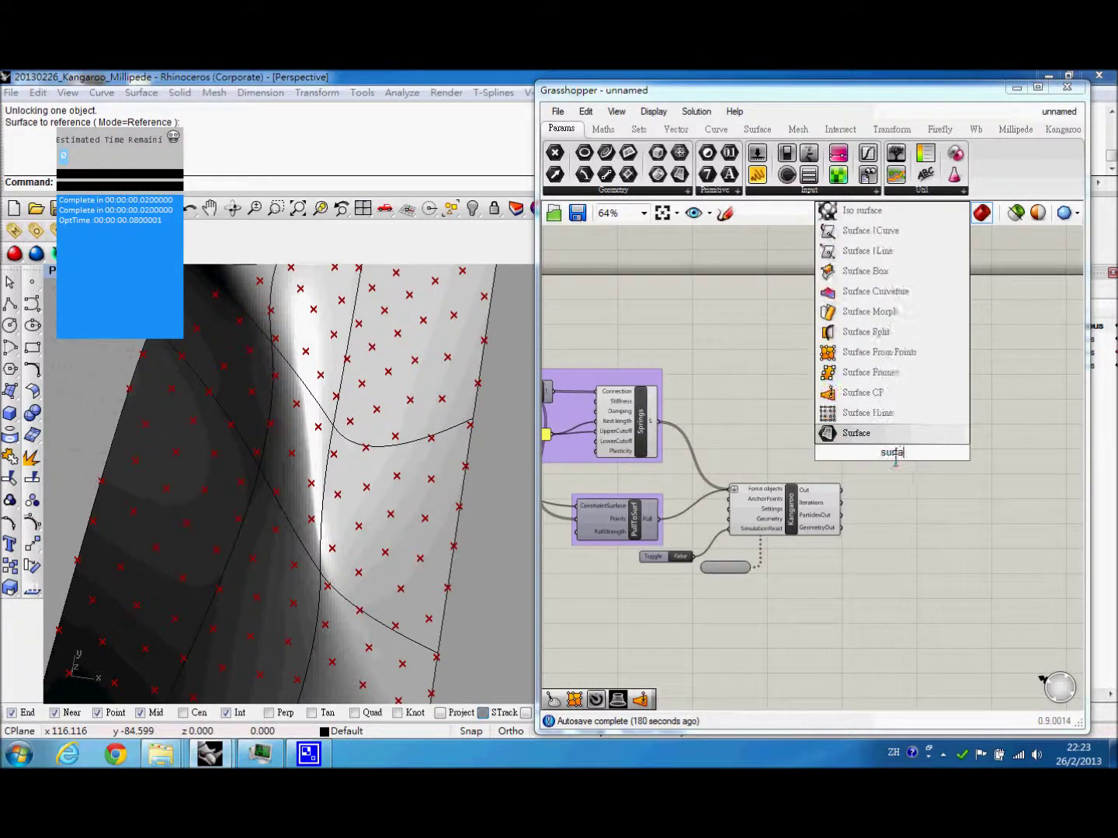
text(ce CP)
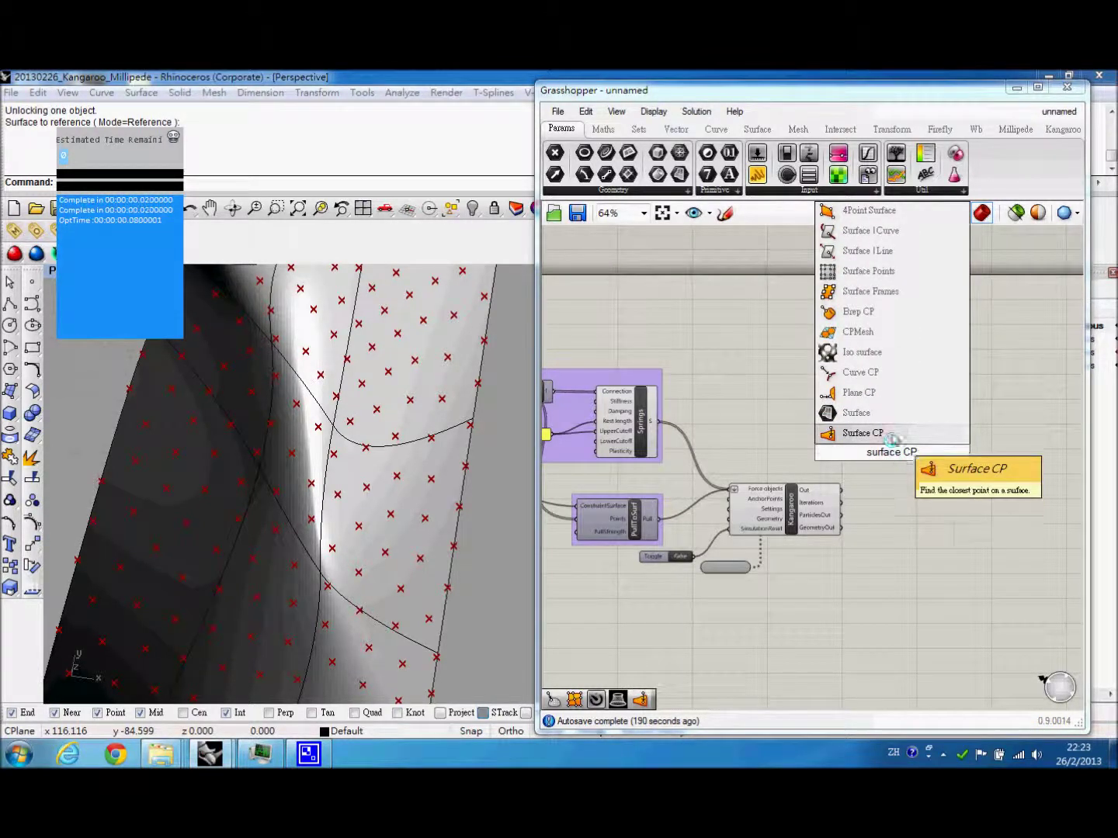
key(Return)
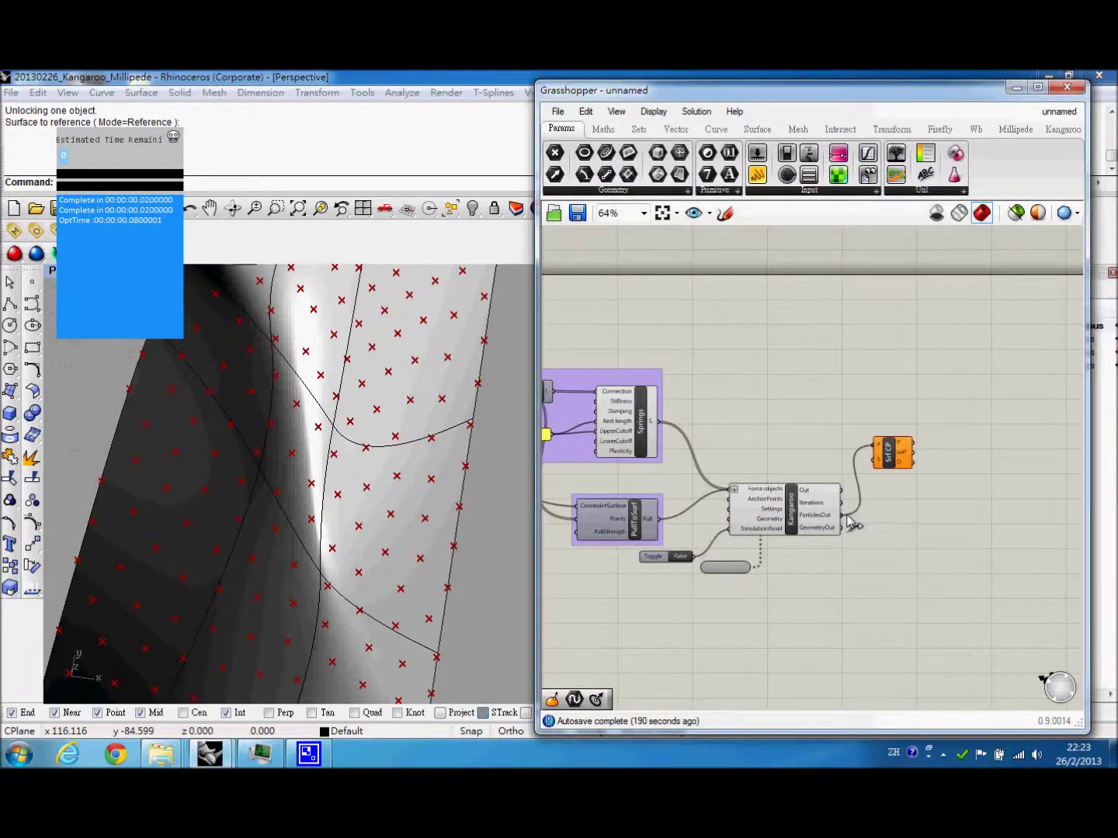
scroll(854, 519, down, 3)
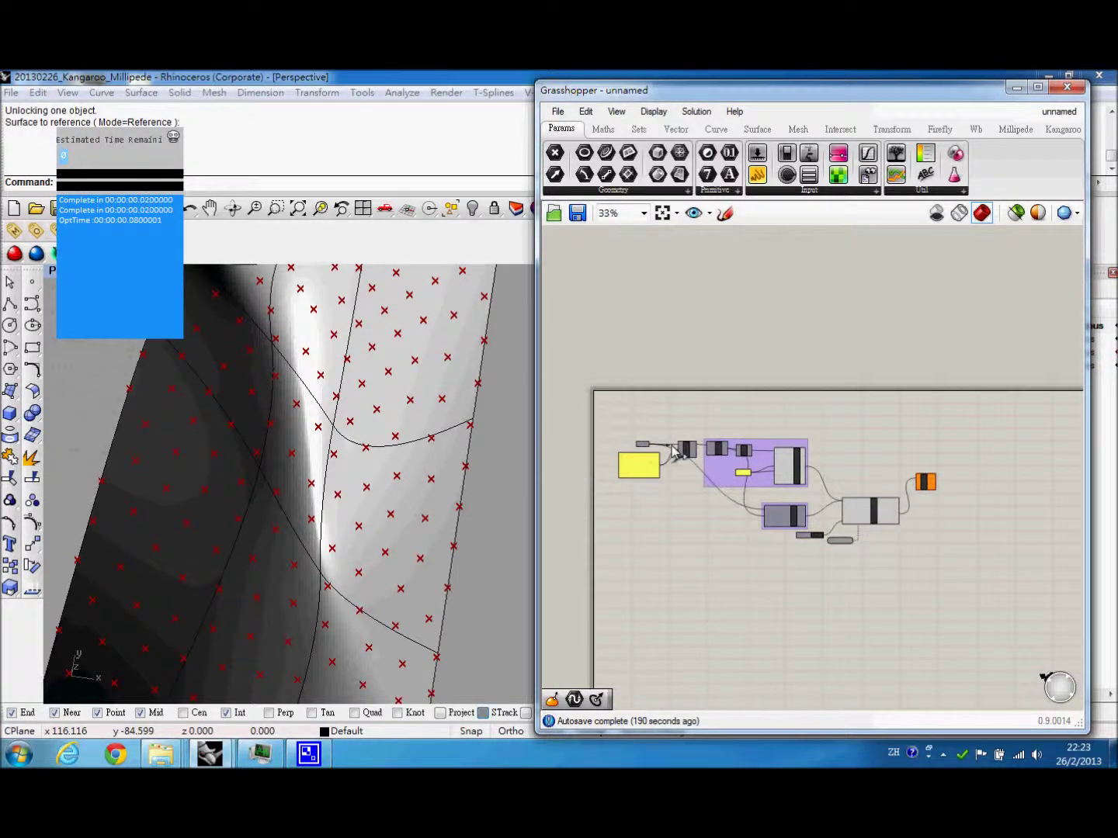
click(924, 483)
scroll(916, 466, up, 4)
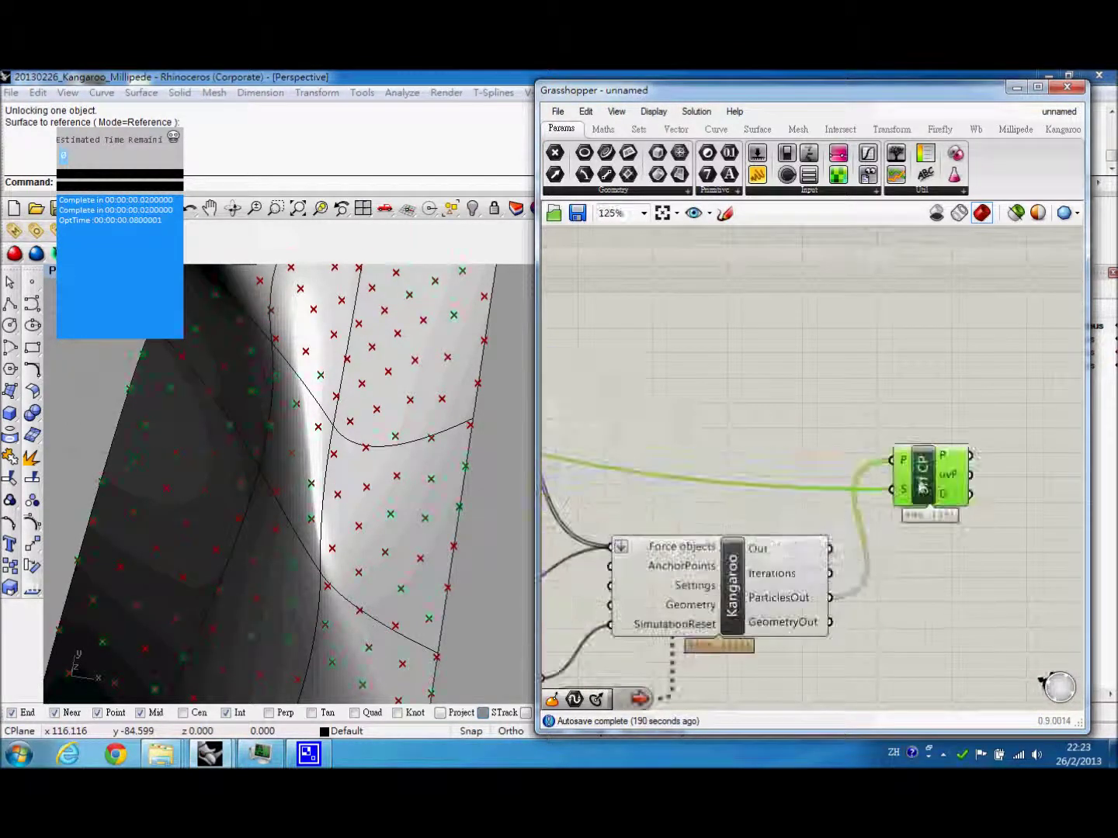
Turn off the preview of Kangaroo and the force components around it
scroll(912, 430, down, 3)
drag(901, 533, 707, 346)
scroll(744, 354, up, 1)
middle_click(744, 354)
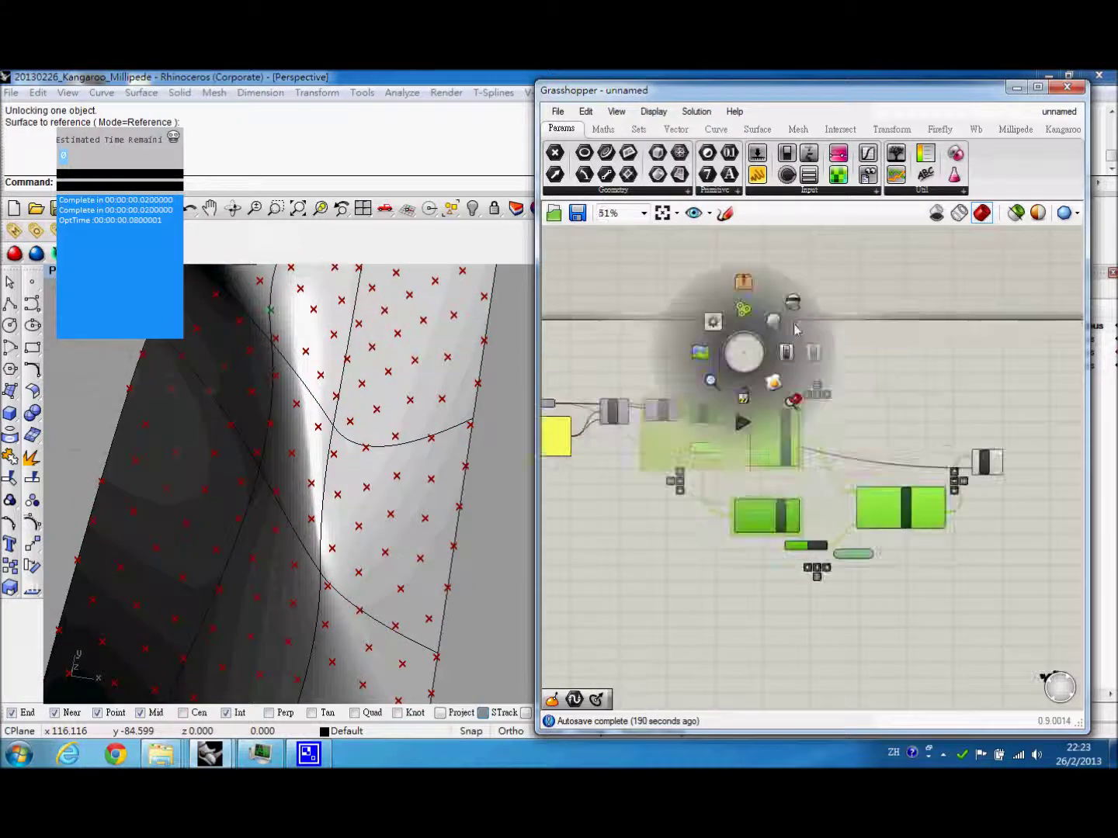
click(790, 312)
click(858, 408)
Add a Circle CNR component beyond Surface CP and connect the closest points to its centre input C
scroll(860, 411, up, 3)
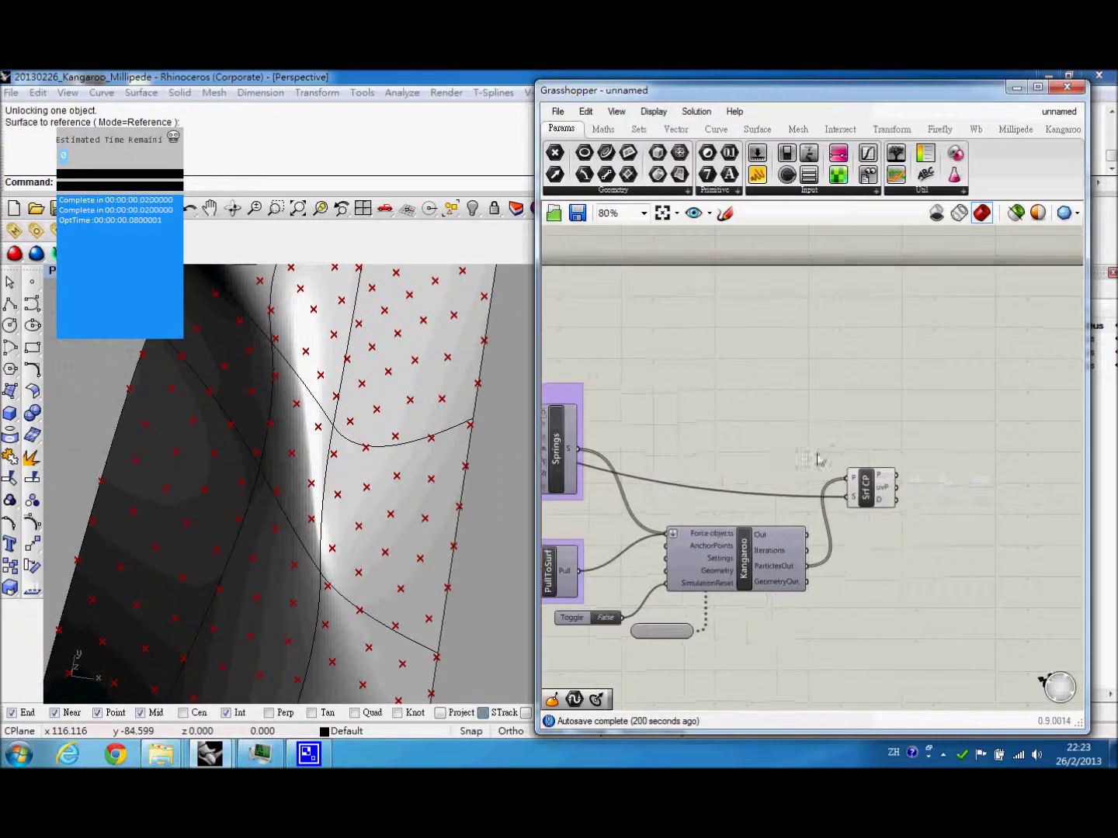
double_click(895, 549)
text(circle)
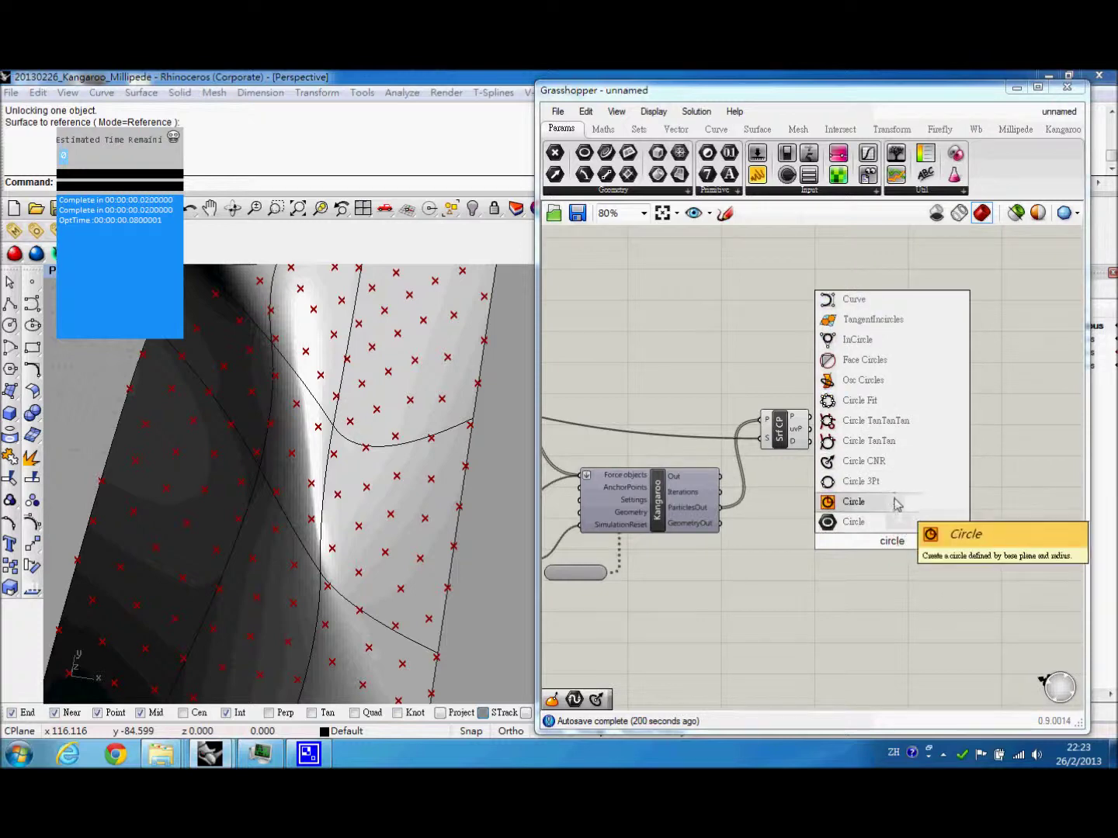
click(897, 468)
drag(890, 541, 977, 466)
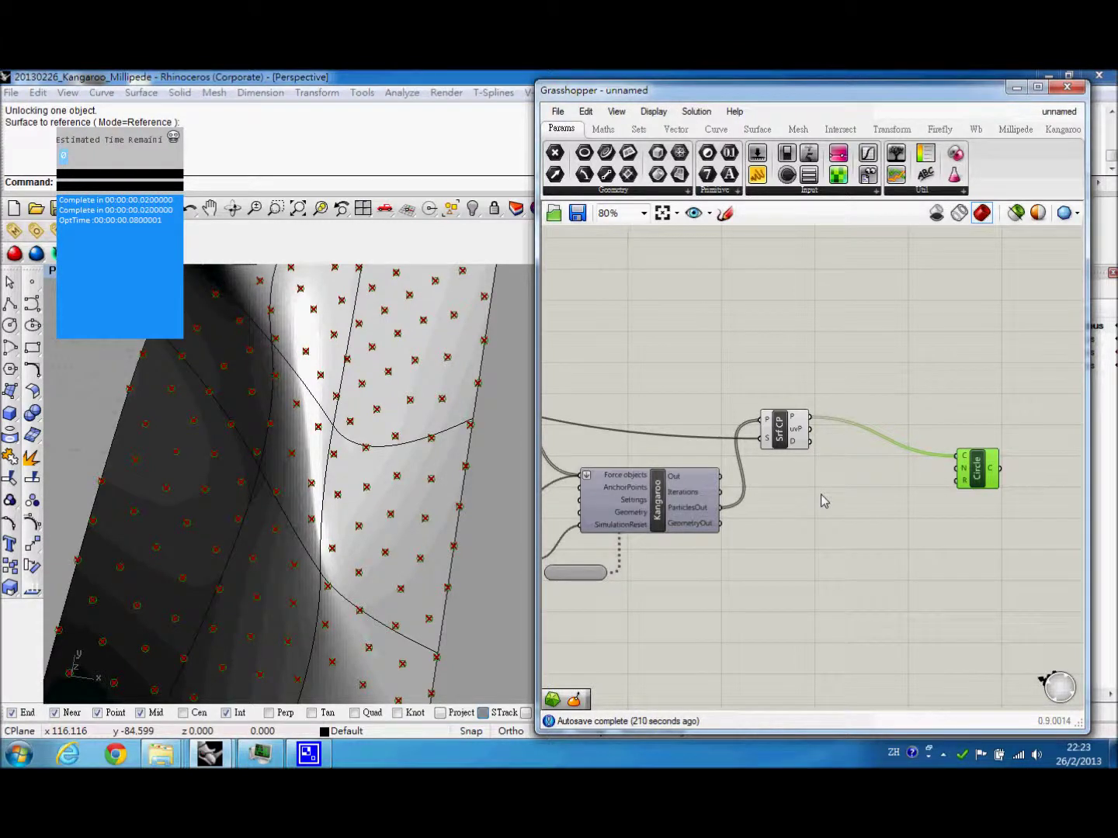
Add a Division component below Kangaroo's outputs
right_drag(746, 571, 836, 567)
double_click(836, 558)
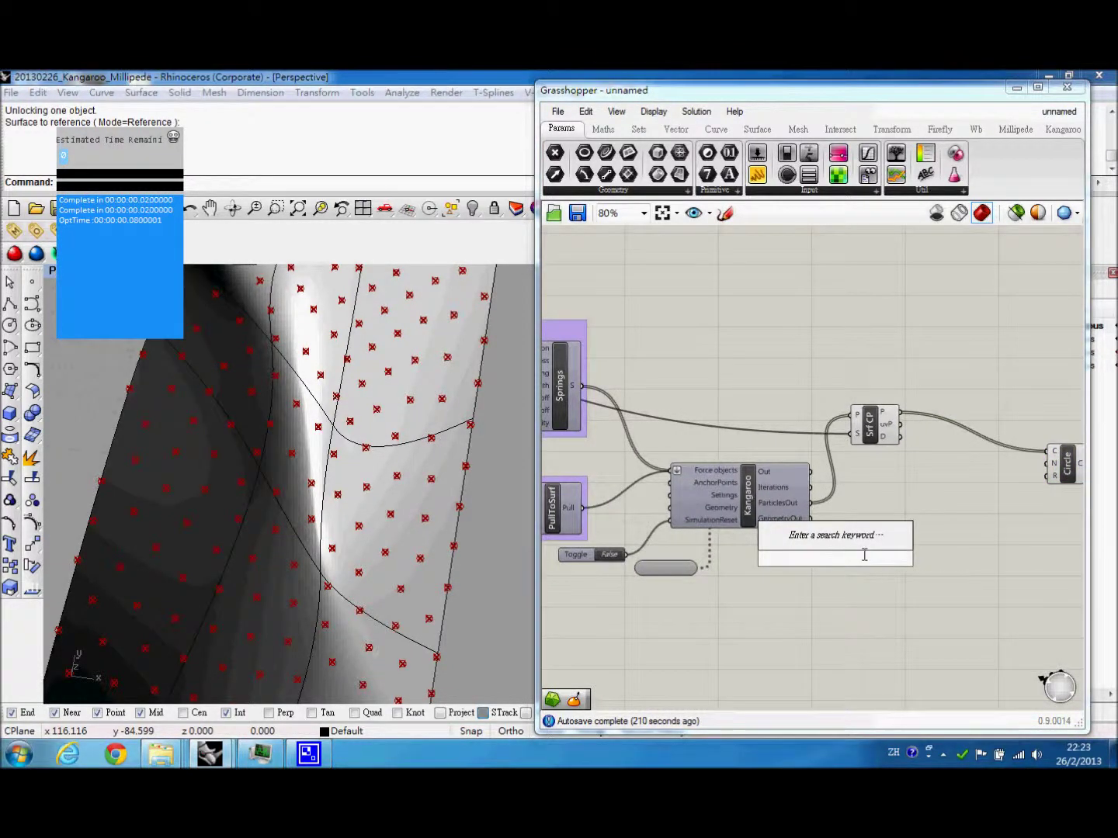
text(divisi)
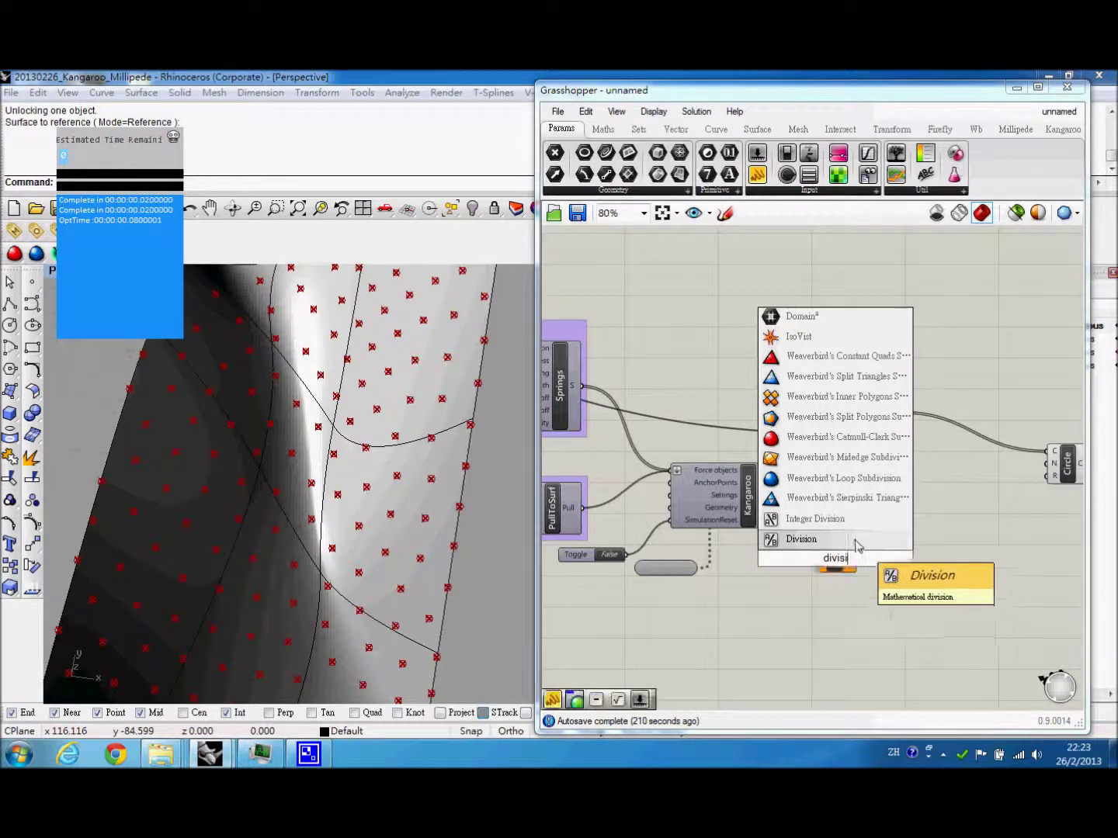
click(856, 539)
right_click(813, 574)
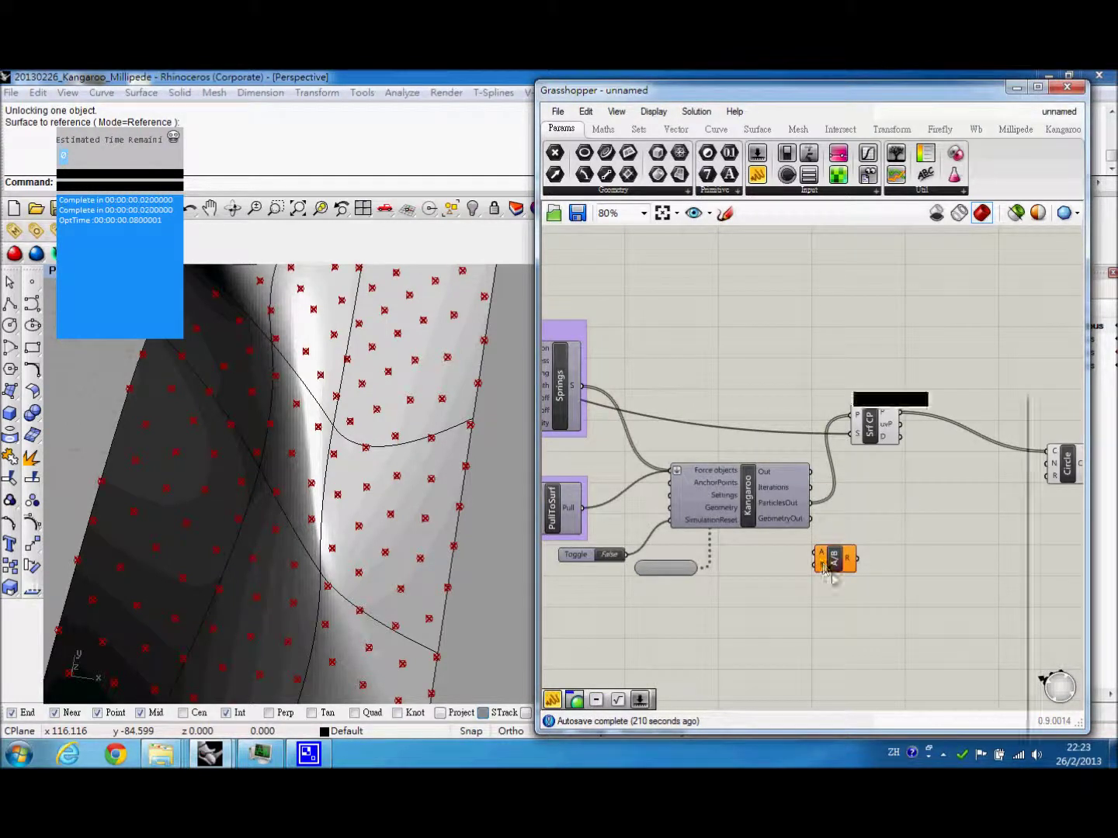
mouse_move(884, 593)
click(751, 614)
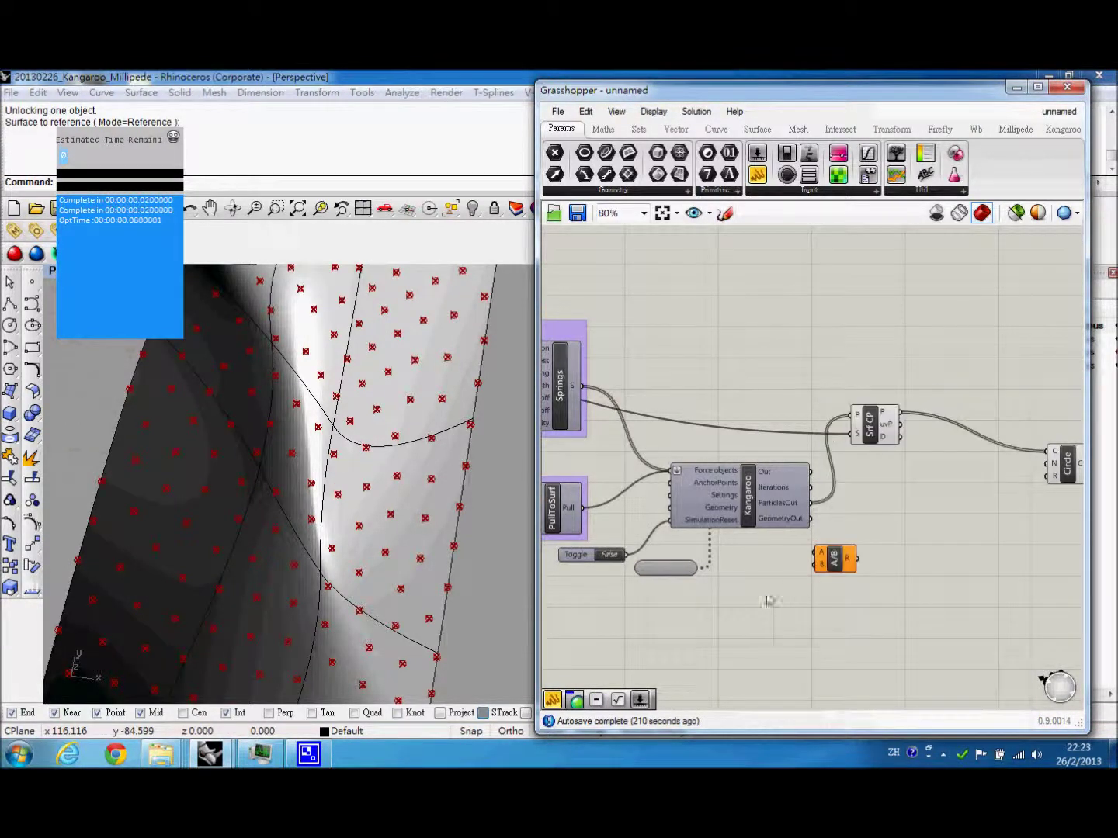
Connect the springs' rest-length panel to Division's A input, disconnect it from B, and connect the result to the circles' radius input R
scroll(768, 598, down, 3)
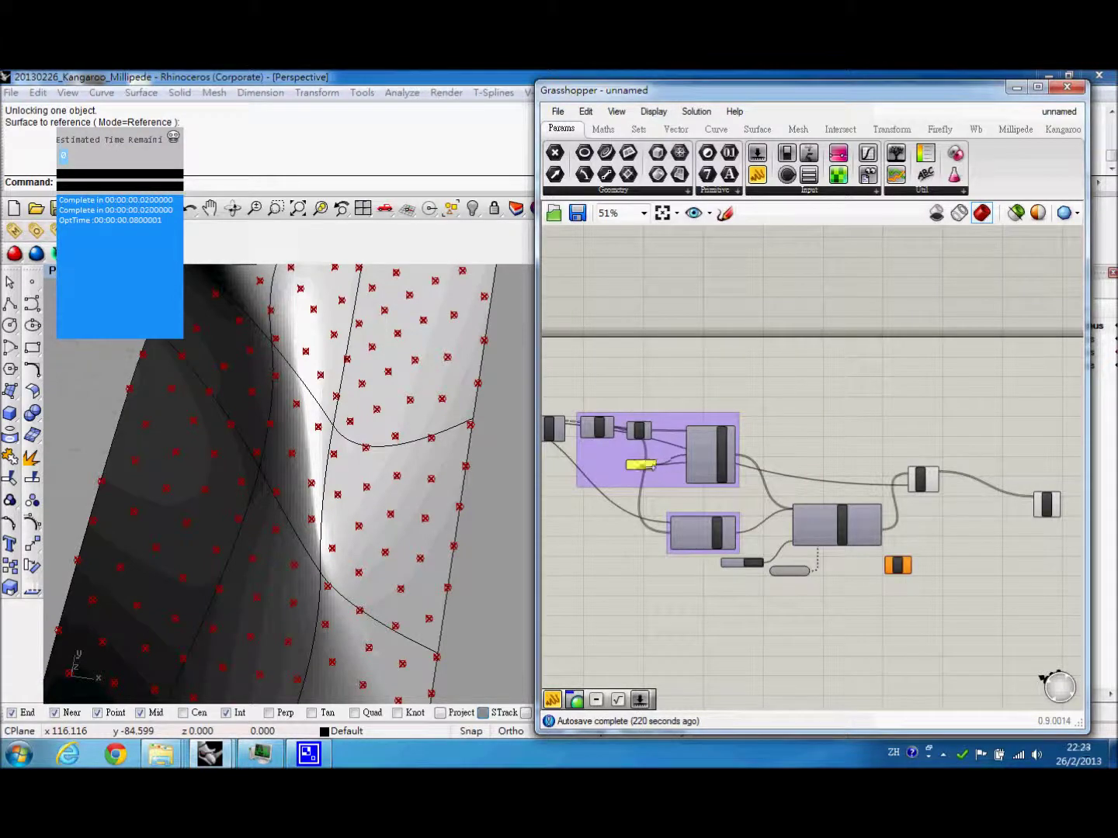
drag(650, 466, 885, 575)
scroll(908, 570, up, 2)
scroll(909, 570, down, 1)
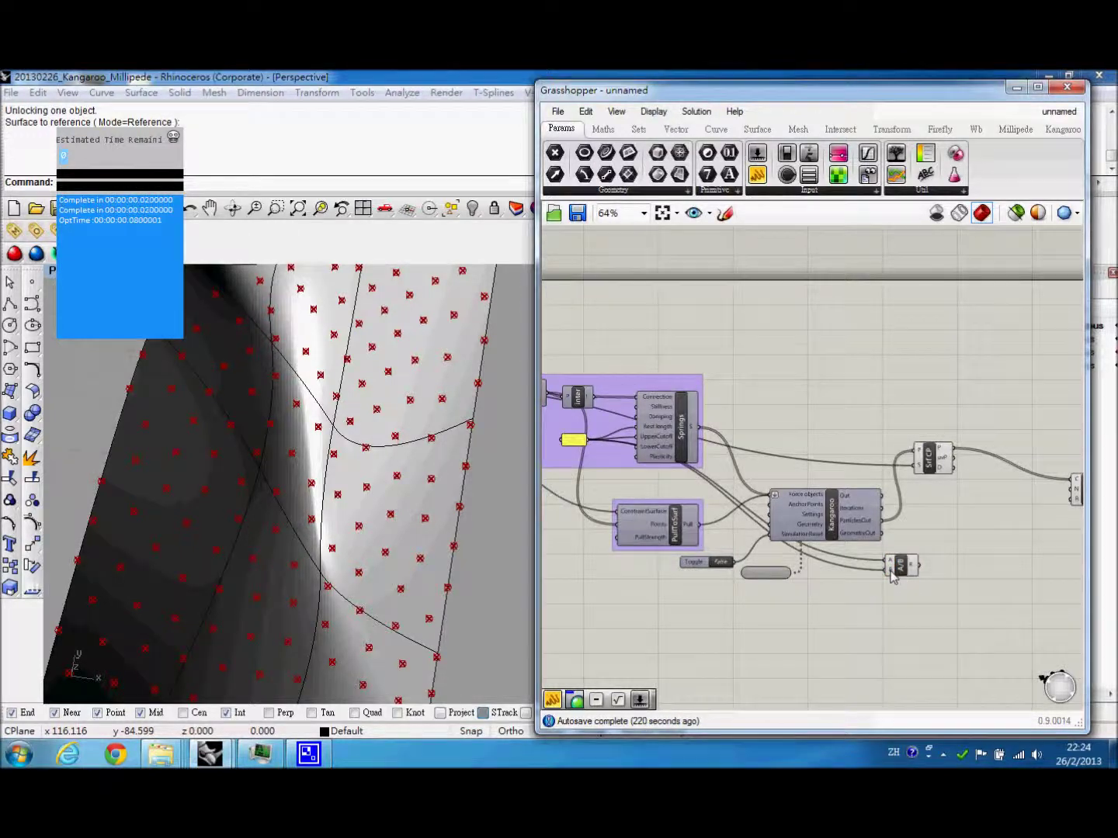
right_click(892, 574)
mouse_move(986, 481)
click(798, 509)
scroll(800, 578, up, 1)
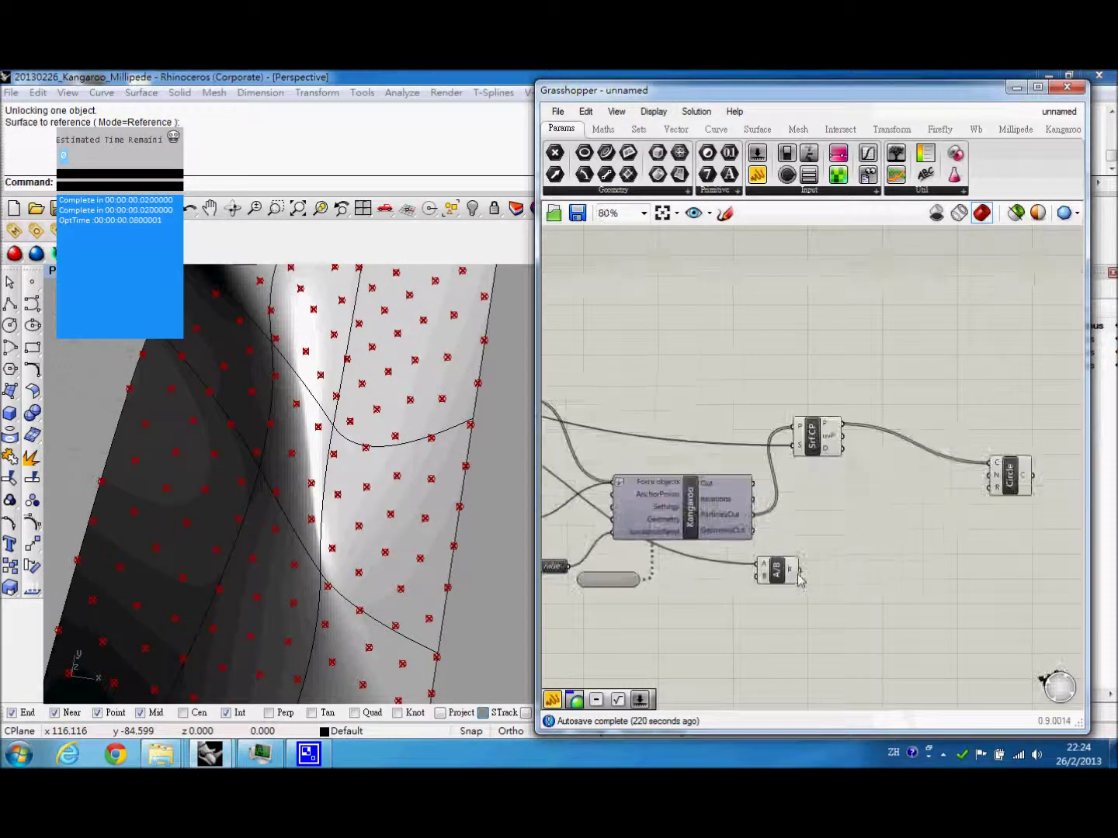
scroll(800, 579, up, 1)
drag(799, 569, 1040, 465)
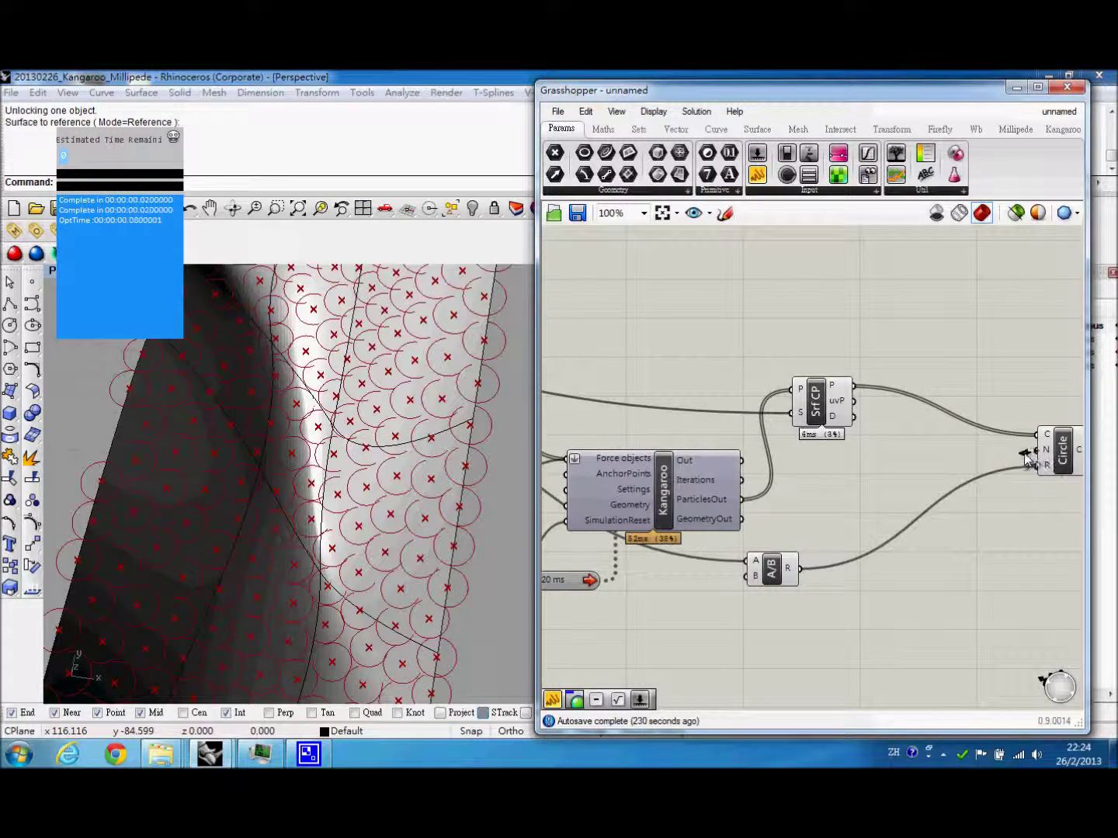
Add an Evaluate Surface component and connect the referenced surface to its S input and Surface CP's uvP output to its uv input
double_click(876, 490)
text(evalu)
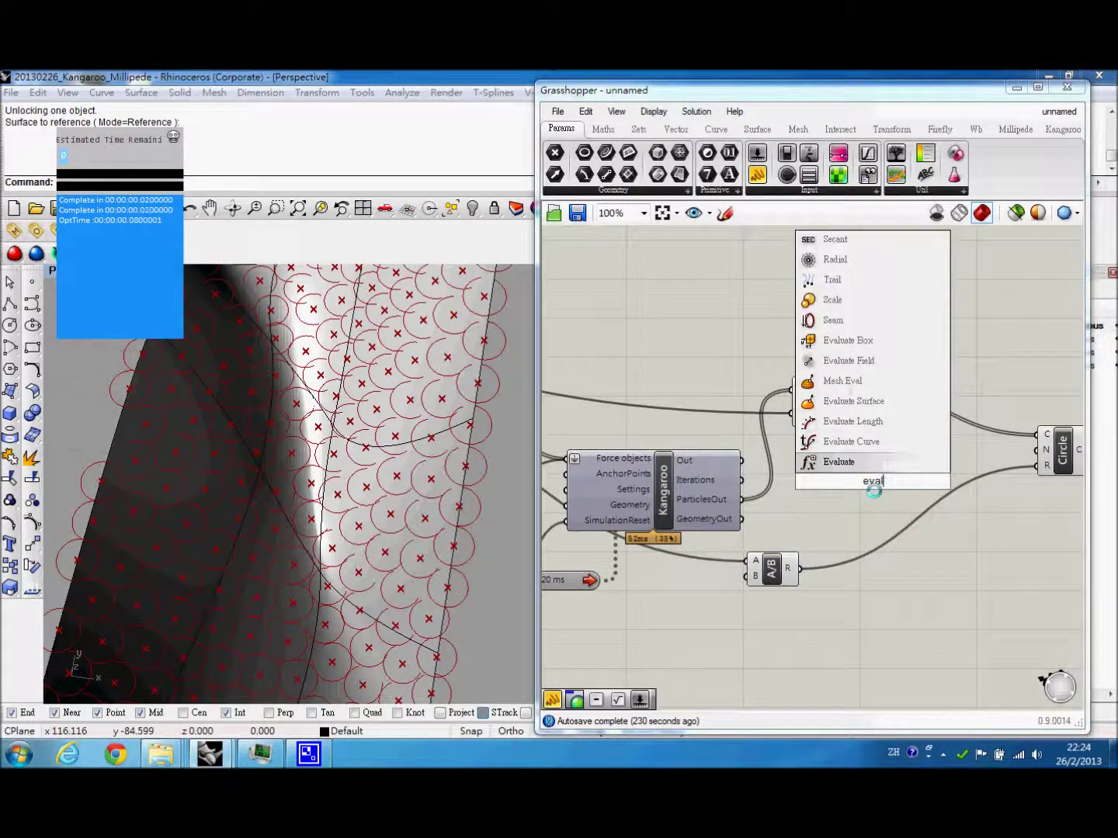
click(885, 401)
right_drag(872, 481, 893, 480)
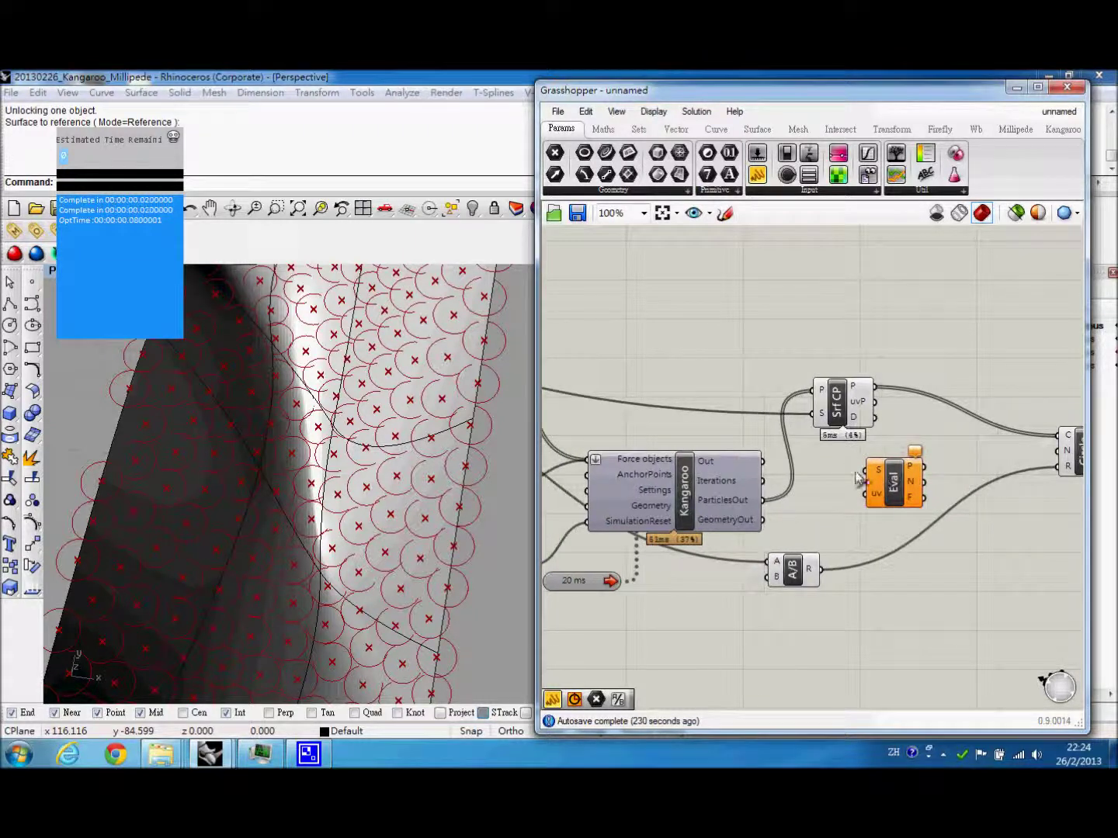
scroll(877, 416, down, 5)
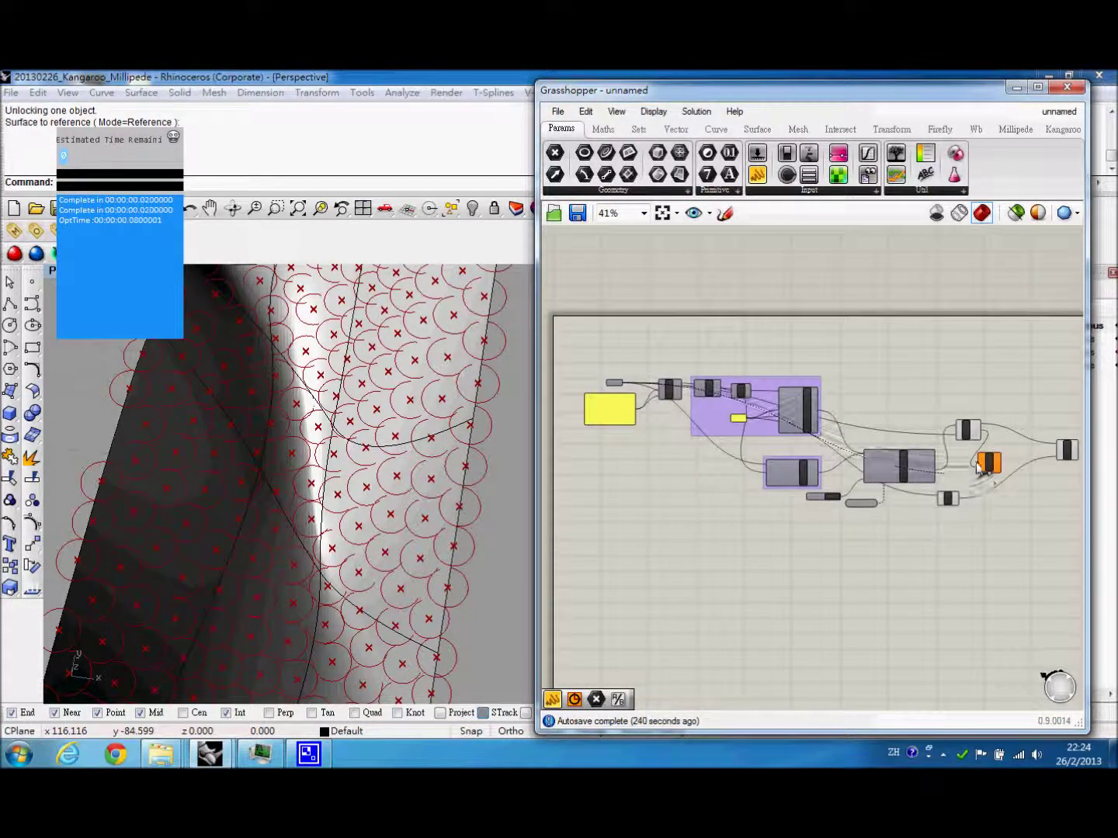
scroll(982, 478, up, 5)
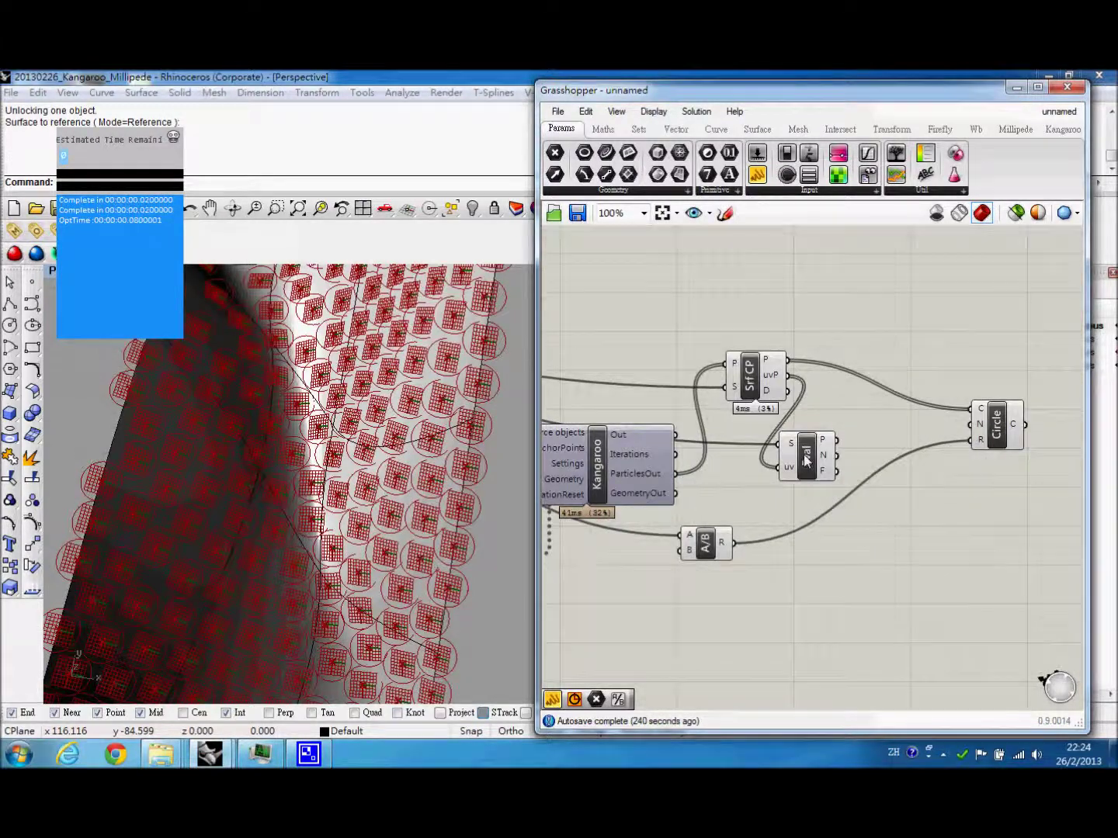
Connect Evaluate Surface's normal output N to the circles' normal input and turn off the Evaluate Surface preview
click(837, 444)
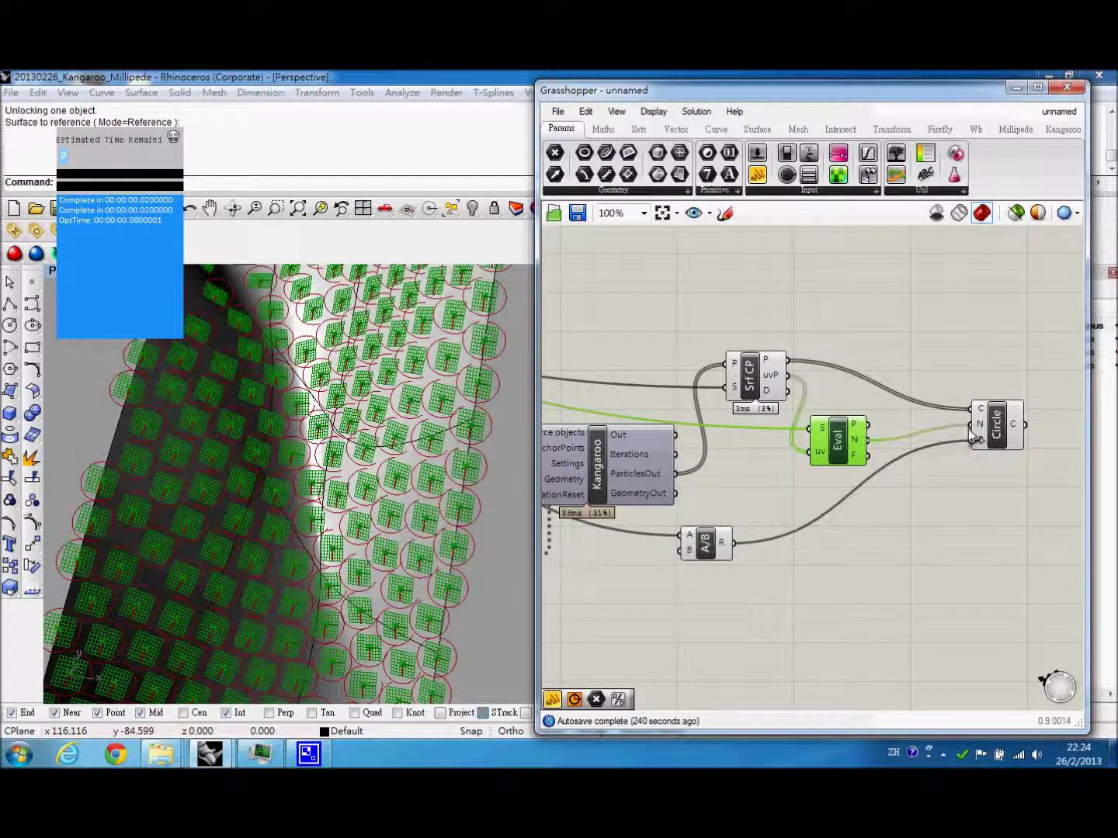
middle_click(842, 448)
click(892, 392)
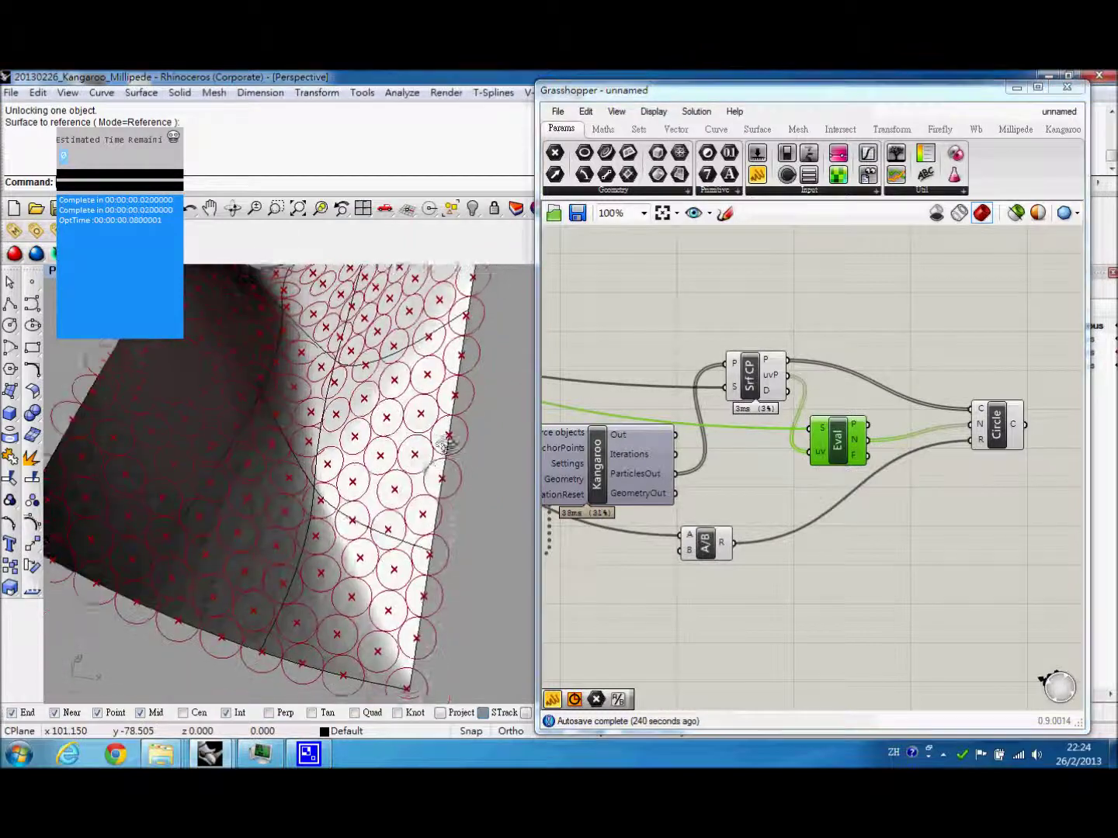
Hide the shaded surface in the Rhino Perspective viewport
right_drag(446, 444, 416, 500)
middle_click(399, 470)
click(376, 458)
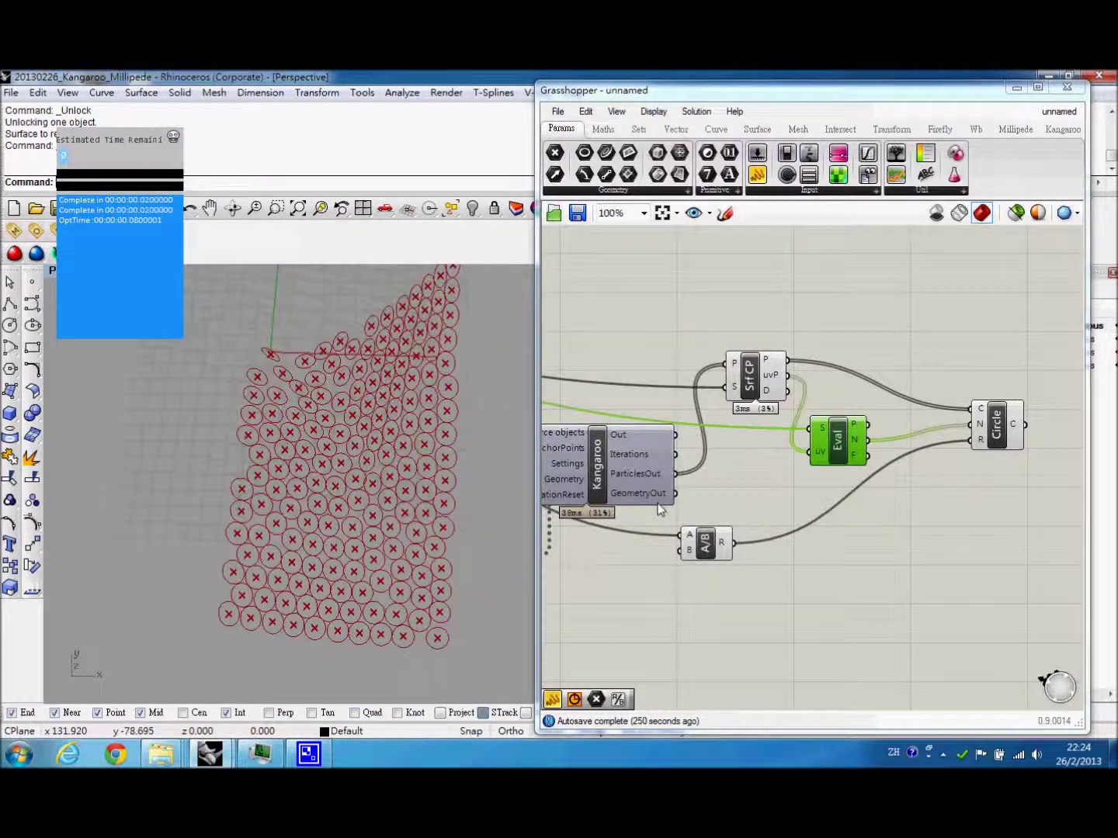
Disable Grasshopper's timers, reset the simulation by setting the toggle to True and back to False, and re-enable the timers to run it
scroll(815, 506, down, 3)
scroll(893, 543, up, 4)
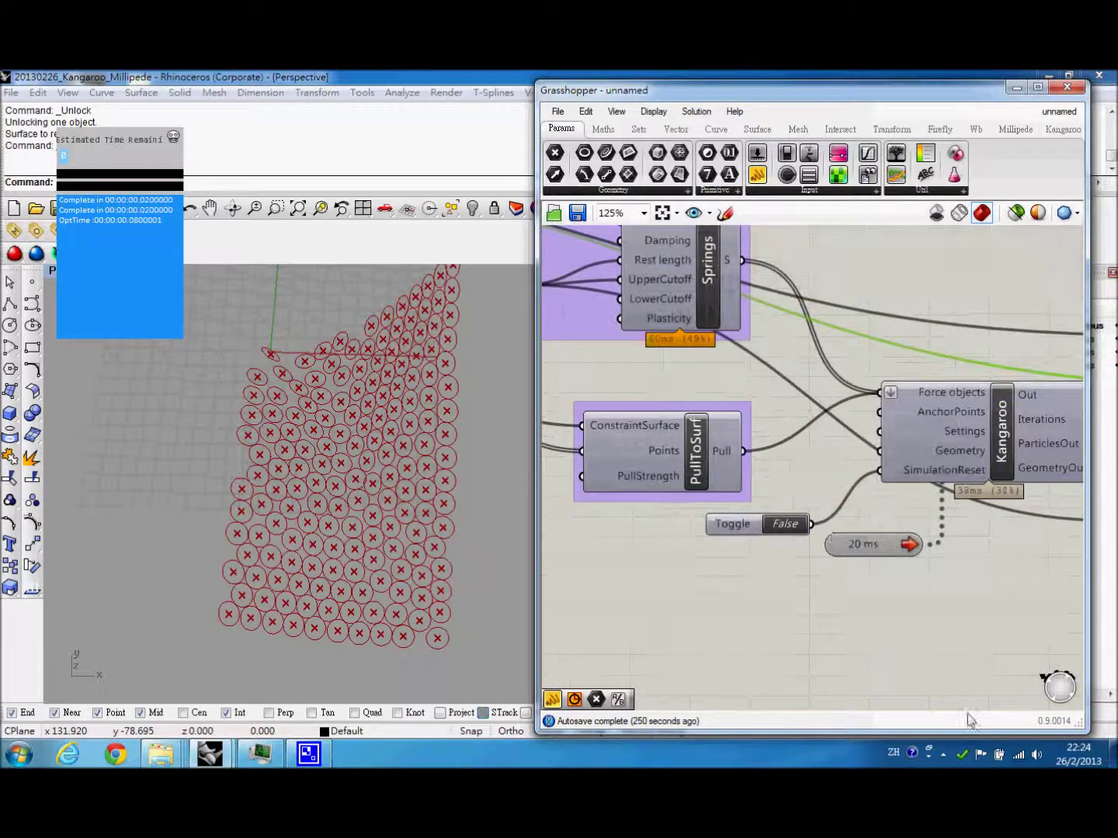
double_click(783, 524)
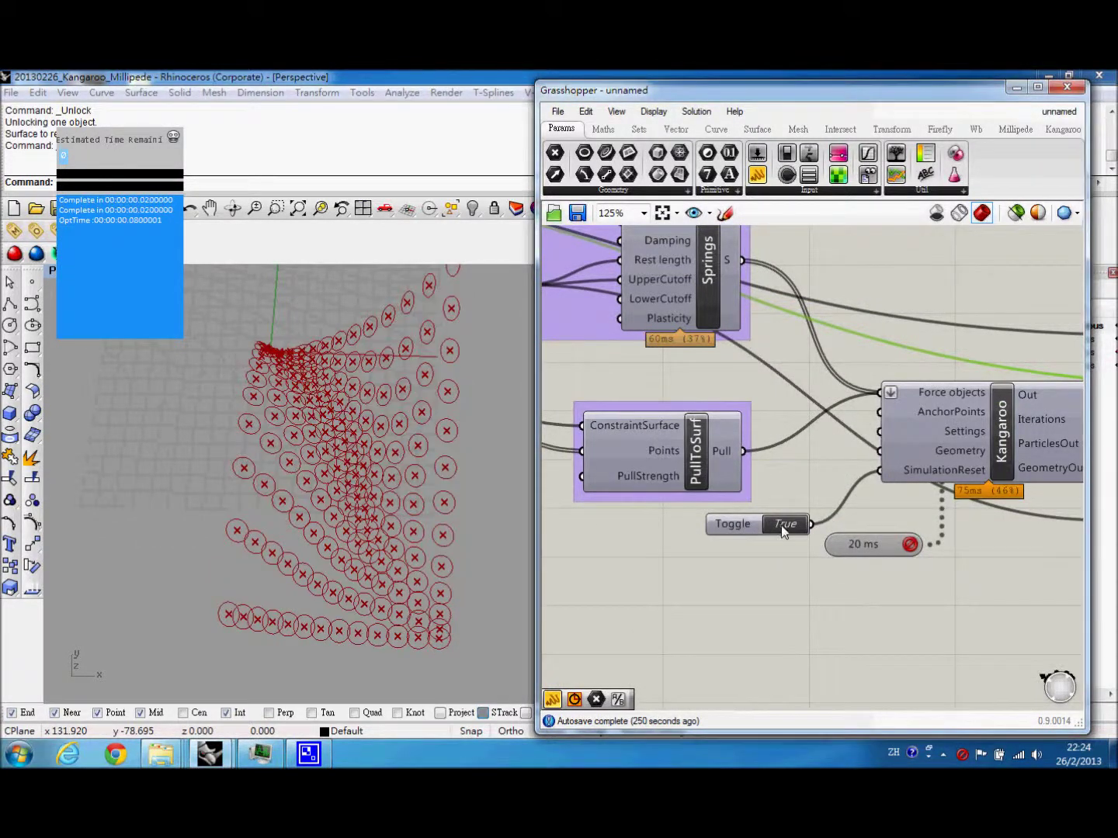
double_click(788, 524)
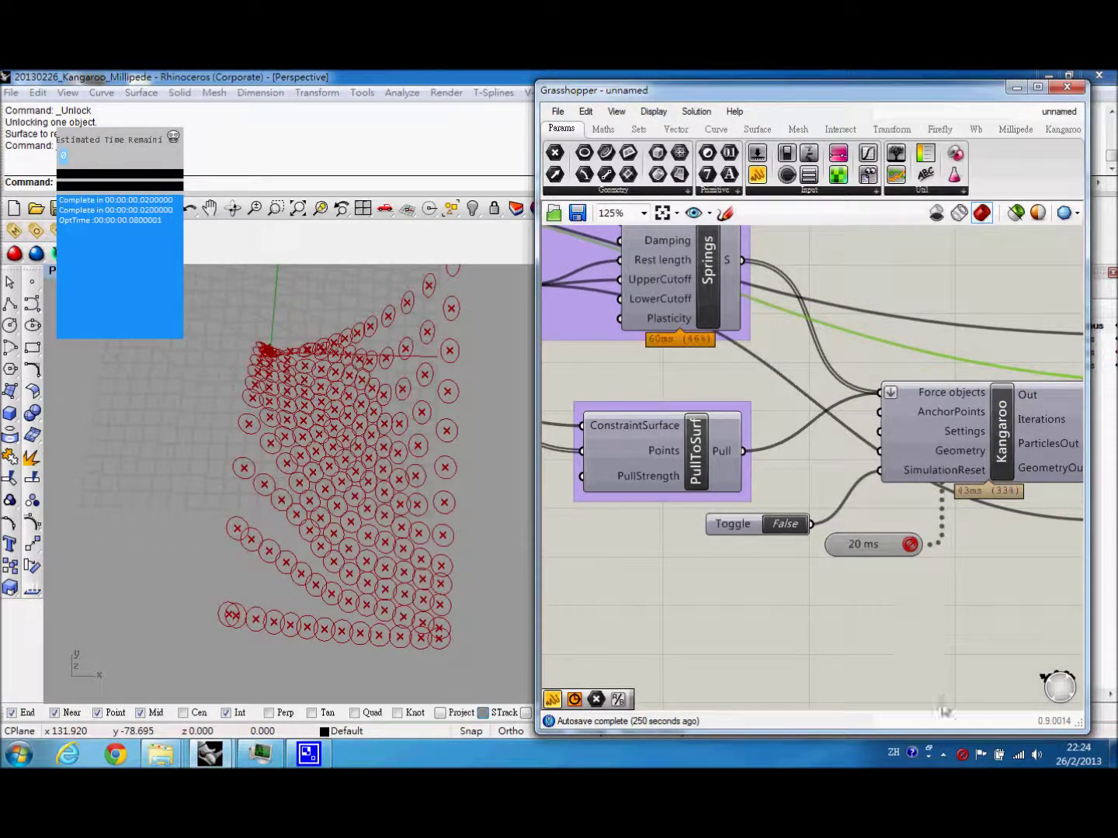
click(964, 754)
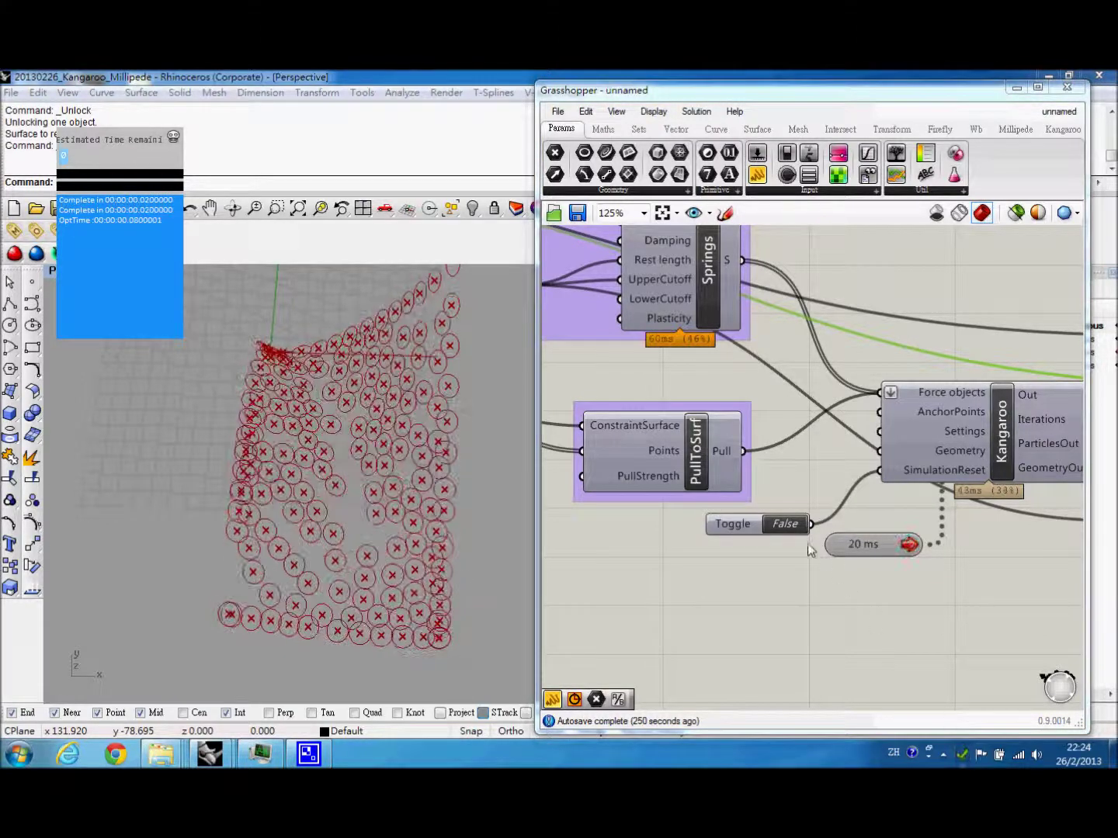
Reset and rerun the simulation twice more by setting the toggle to True and back to False with the timers running
double_click(786, 525)
double_click(785, 524)
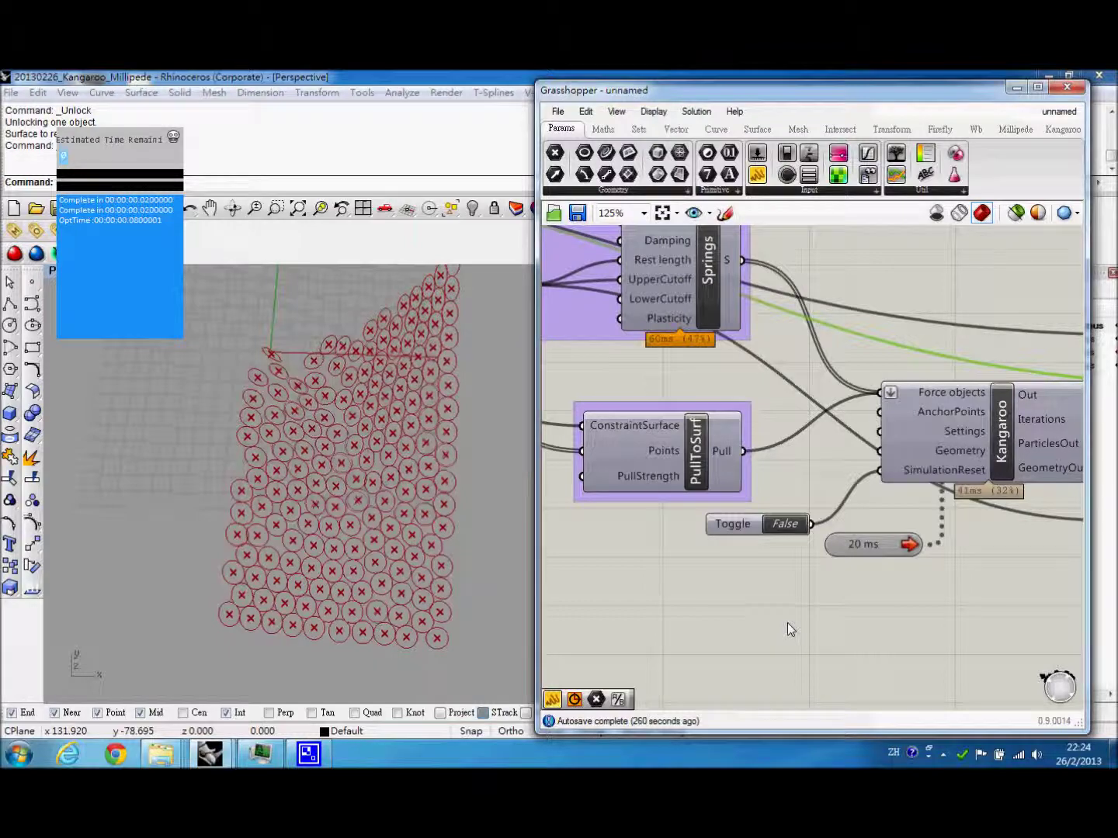
mouse_move(706, 574)
right_down()
mouse_move(766, 614)
mouse_move(703, 599)
right_up()
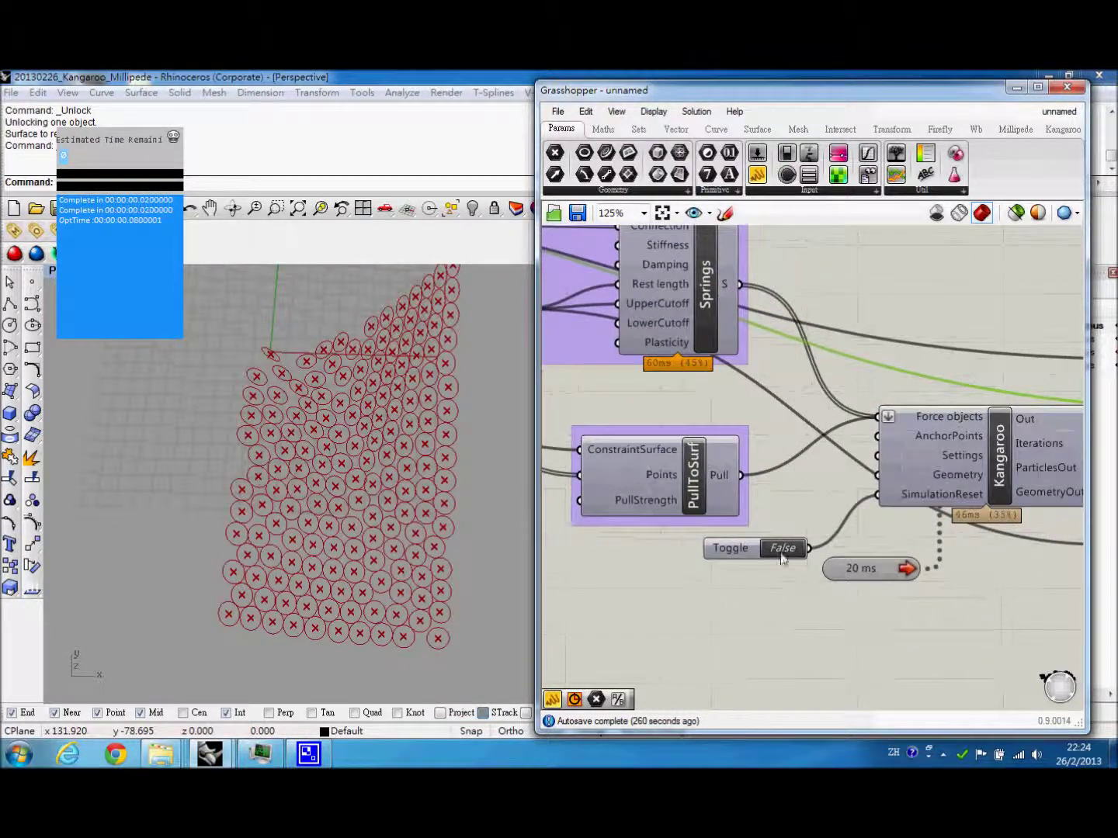
double_click(781, 550)
right_drag(868, 548, 784, 558)
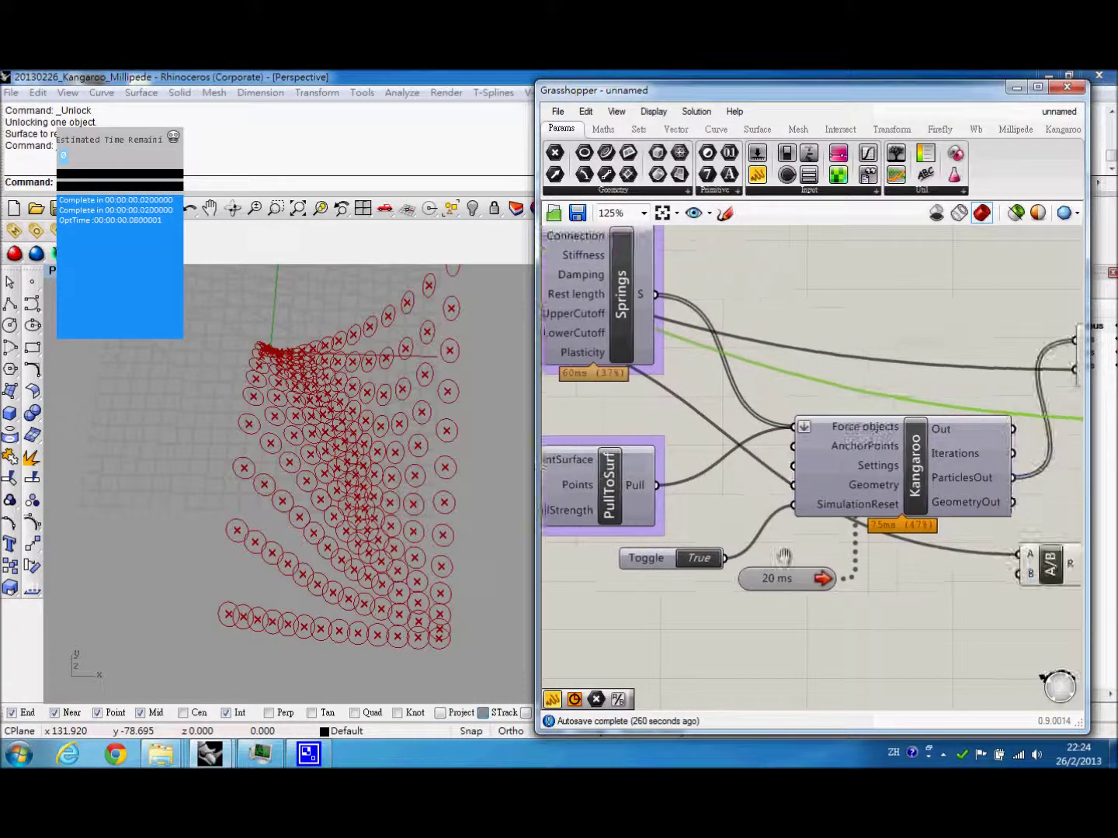
scroll(784, 557, down, 5)
scroll(796, 564, up, 3)
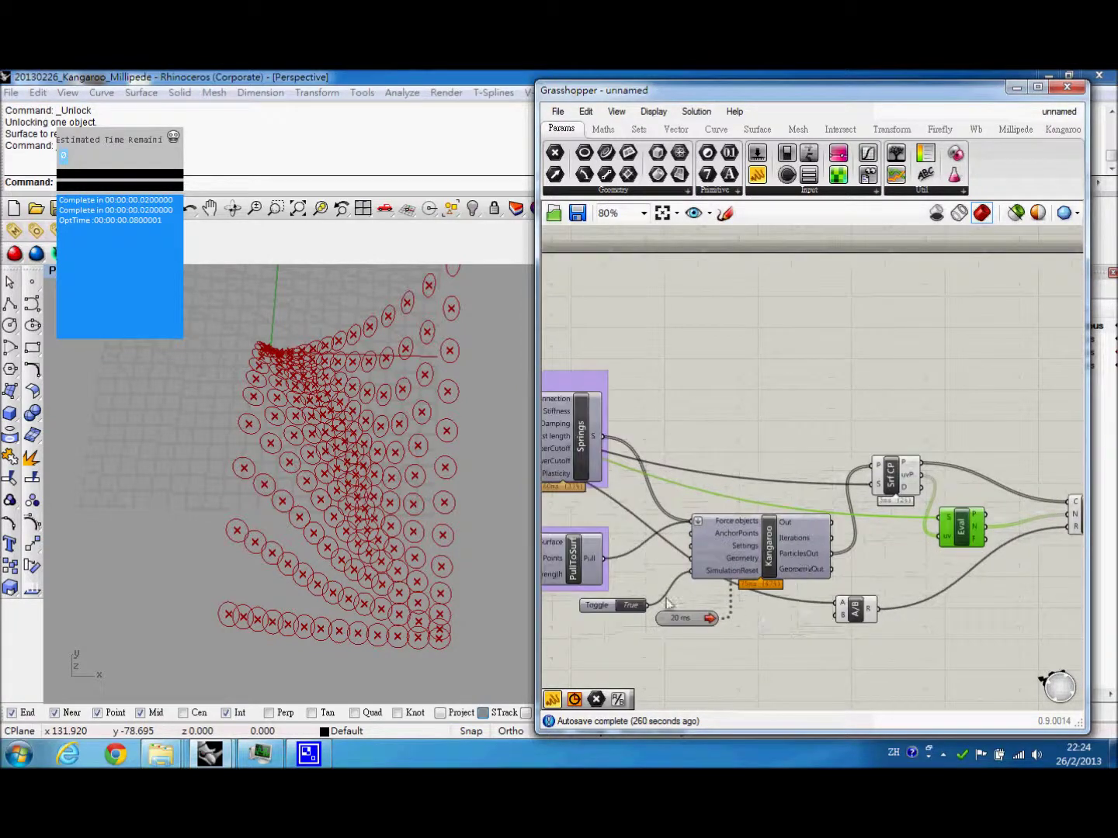
double_click(630, 605)
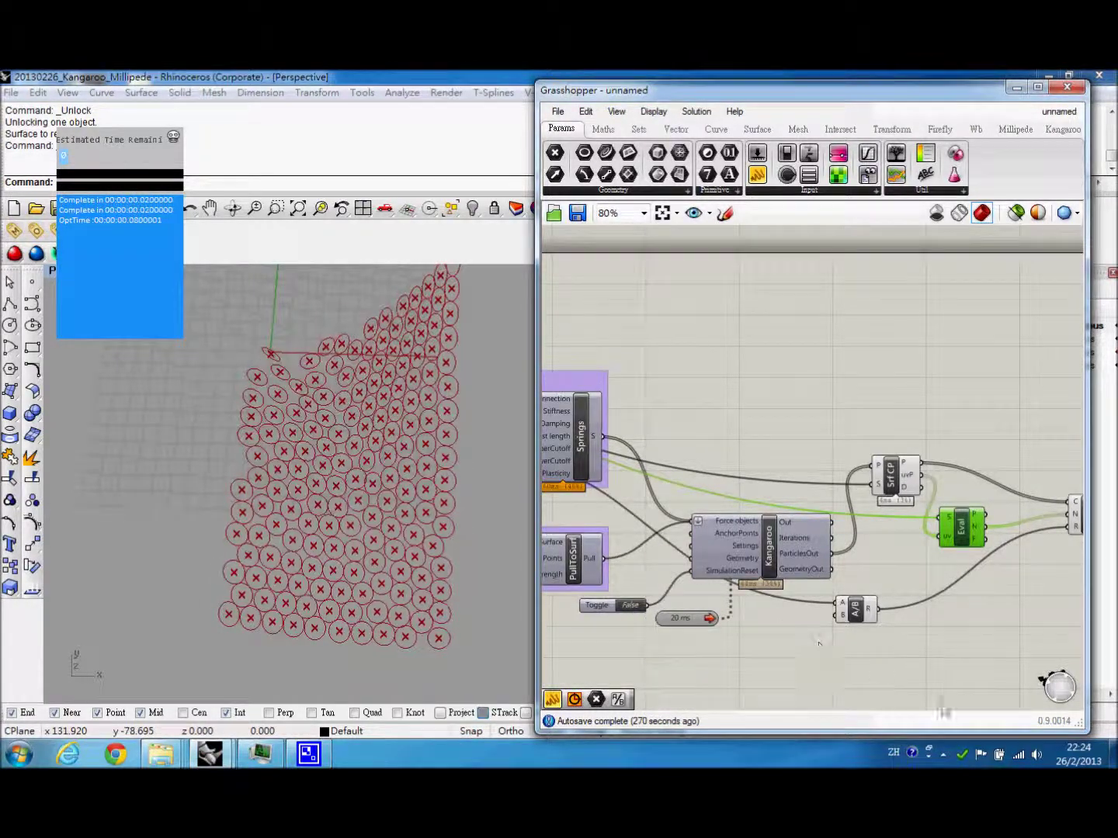
Disable Grasshopper's timers and turn off the Circle component's preview
click(962, 757)
right_drag(946, 619, 800, 627)
click(942, 528)
click(973, 570)
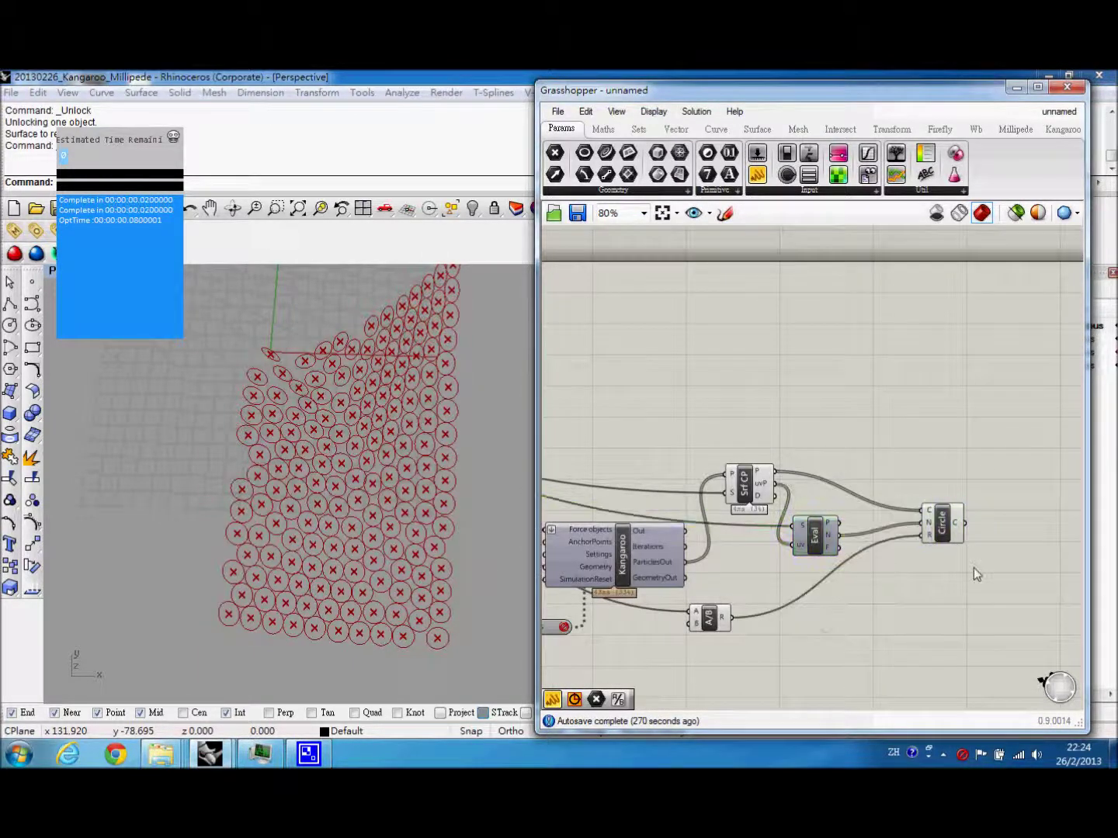
click(941, 523)
middle_click(910, 467)
click(980, 469)
Add a Delaunay Mesh component and connect Surface Closest Point's uvP output to its point input P
double_click(880, 451)
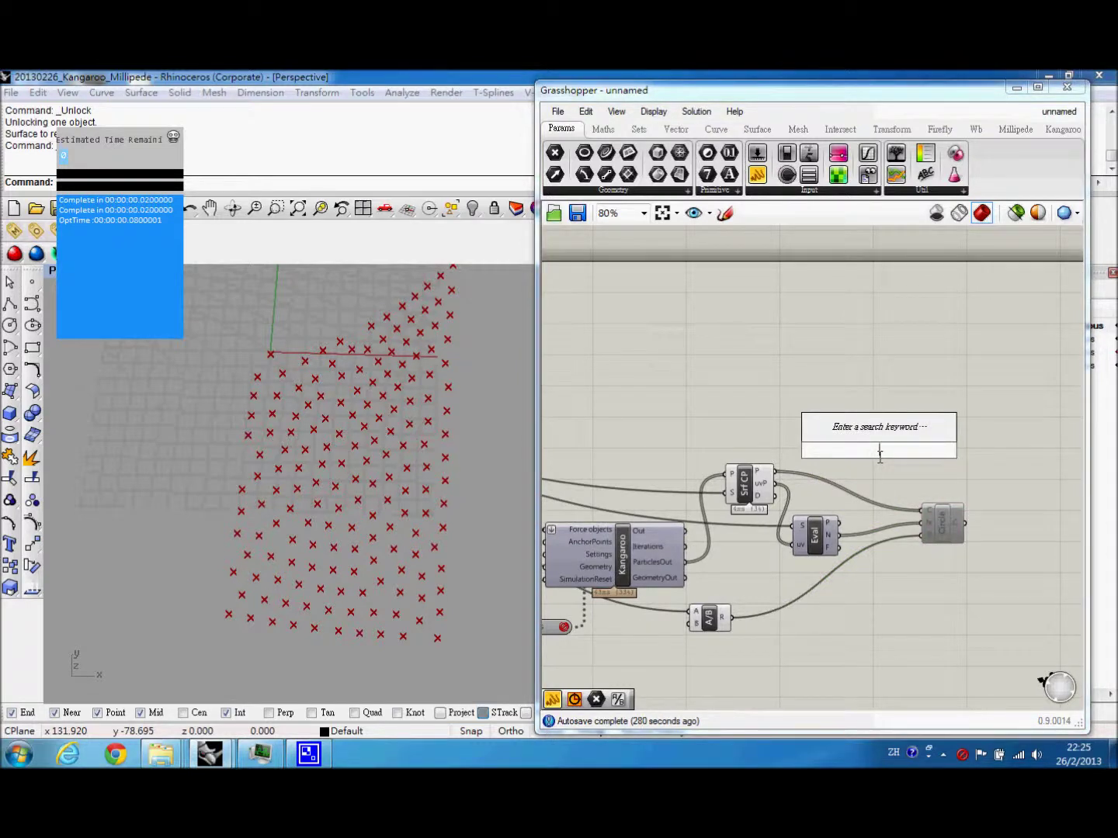
text(de)
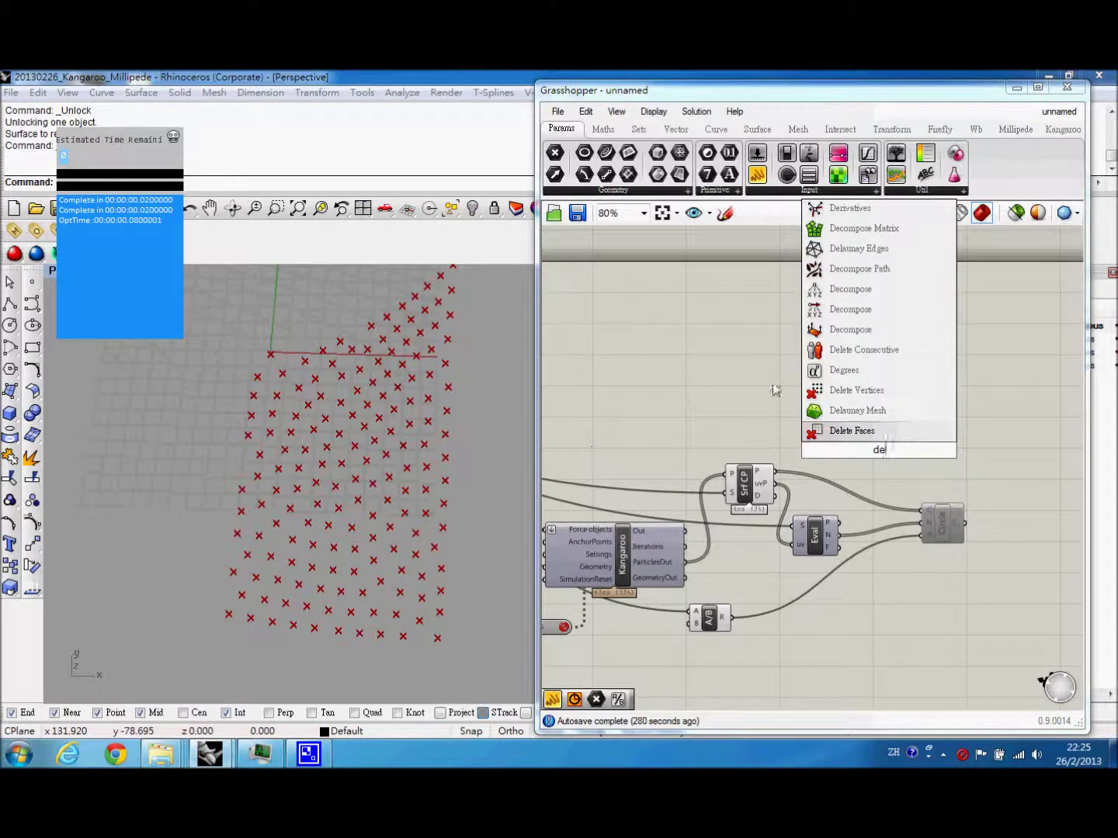
click(861, 413)
drag(879, 452, 892, 426)
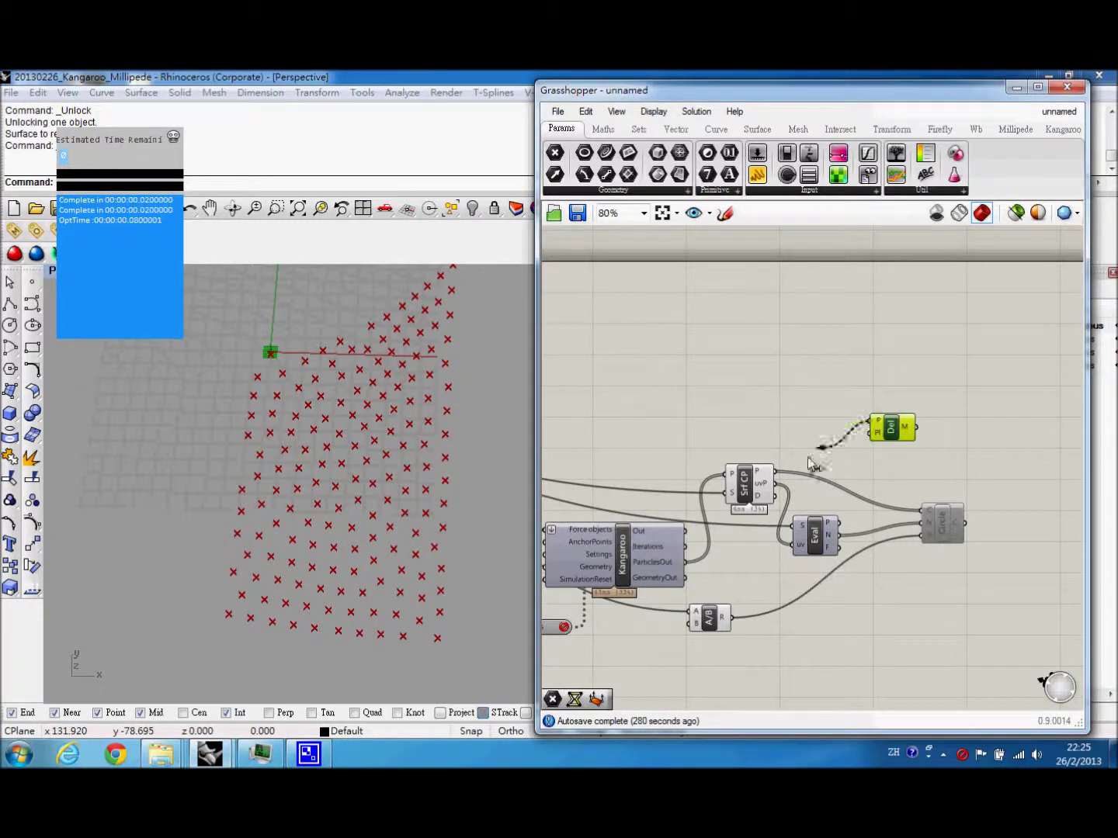
drag(808, 458, 776, 472)
right_drag(882, 428, 834, 443)
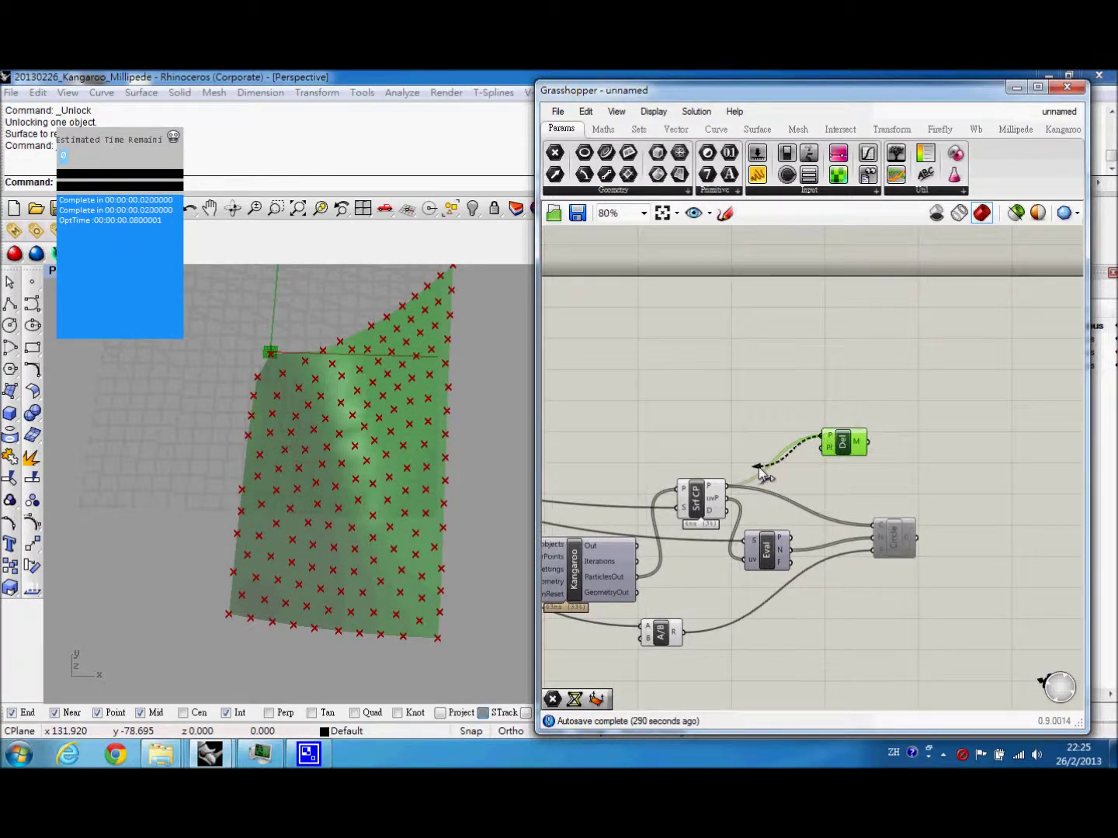
drag(761, 474, 727, 487)
right_click(828, 437)
click(887, 405)
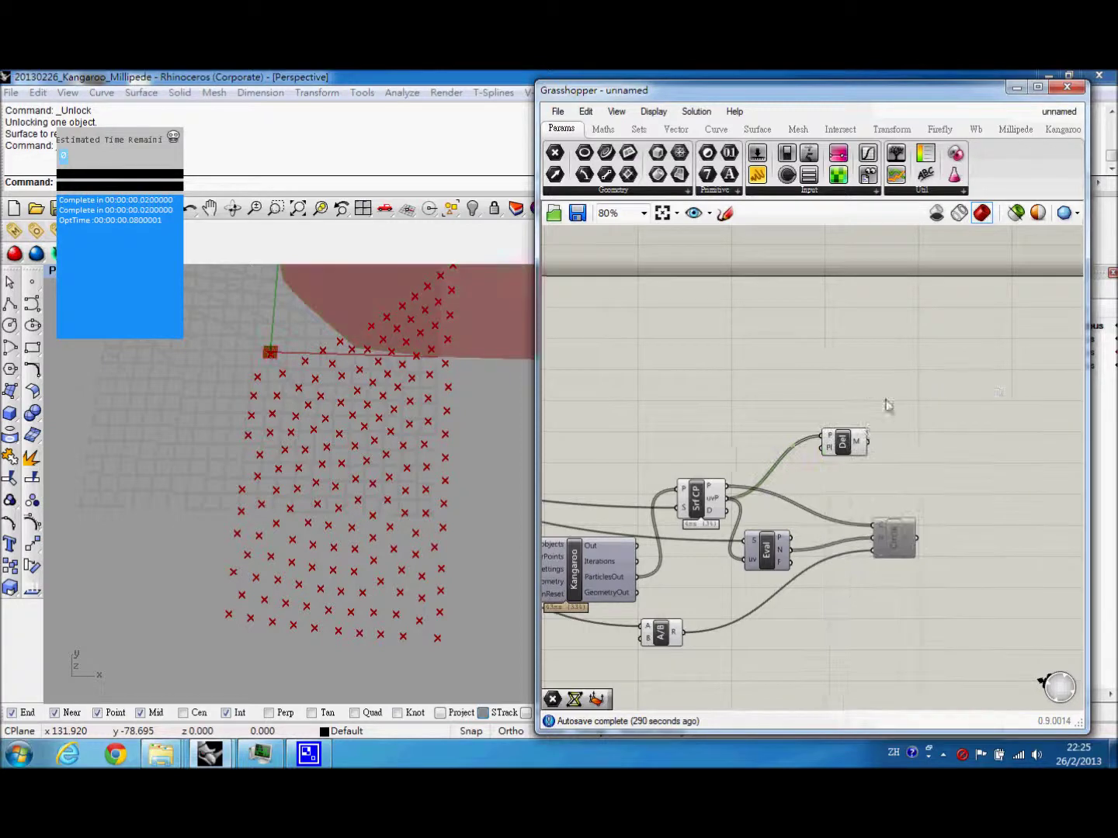
right_drag(887, 404, 859, 452)
double_click(871, 440)
text(mesh)
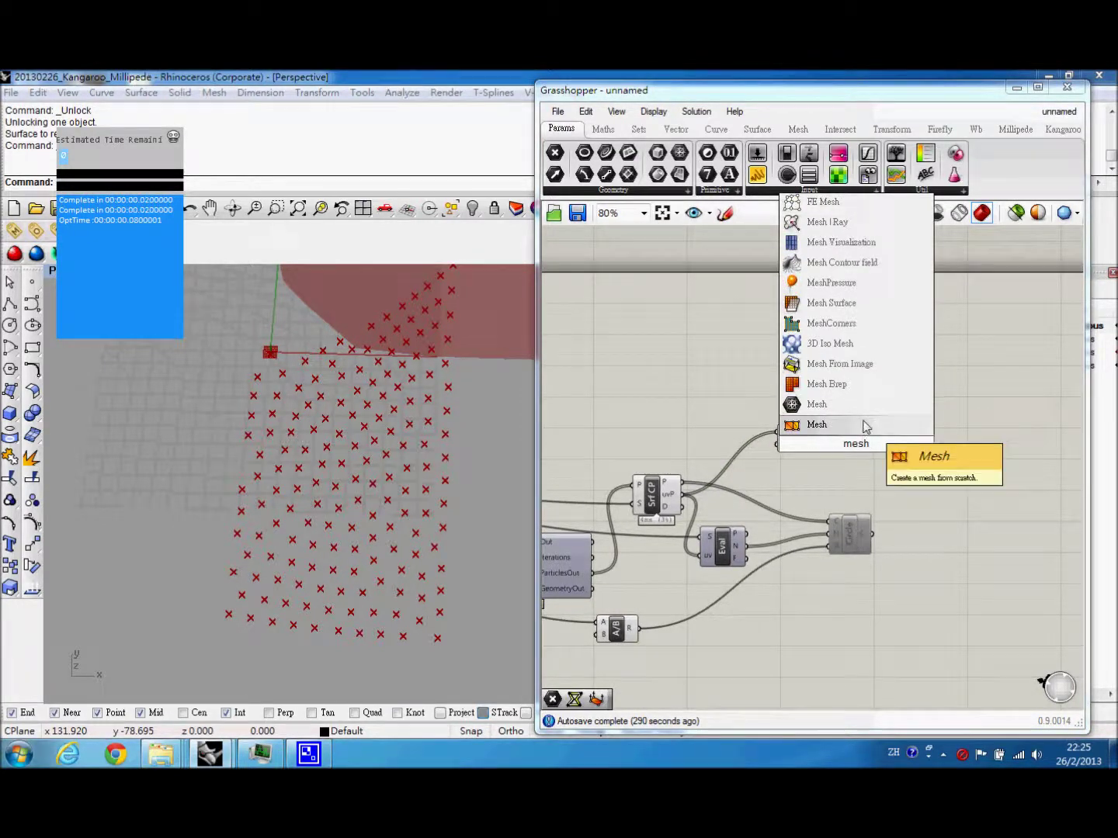
click(864, 425)
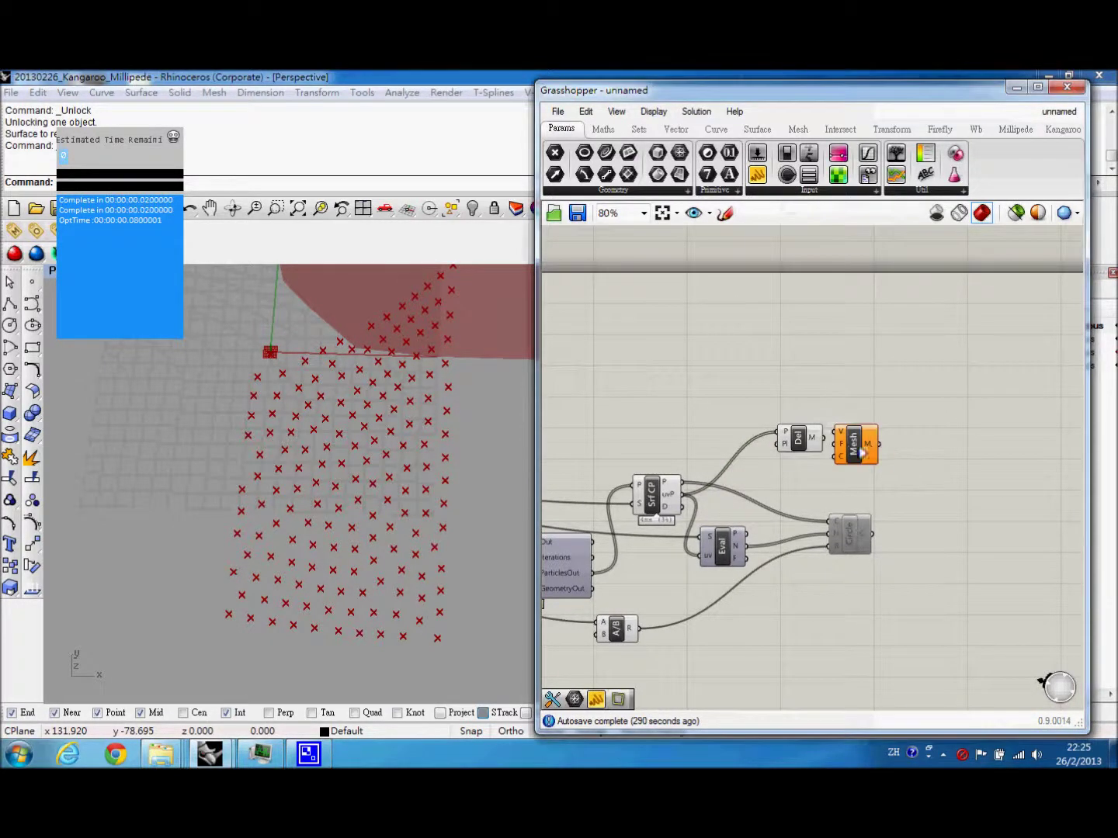
drag(857, 449, 922, 458)
double_click(848, 448)
click(919, 457)
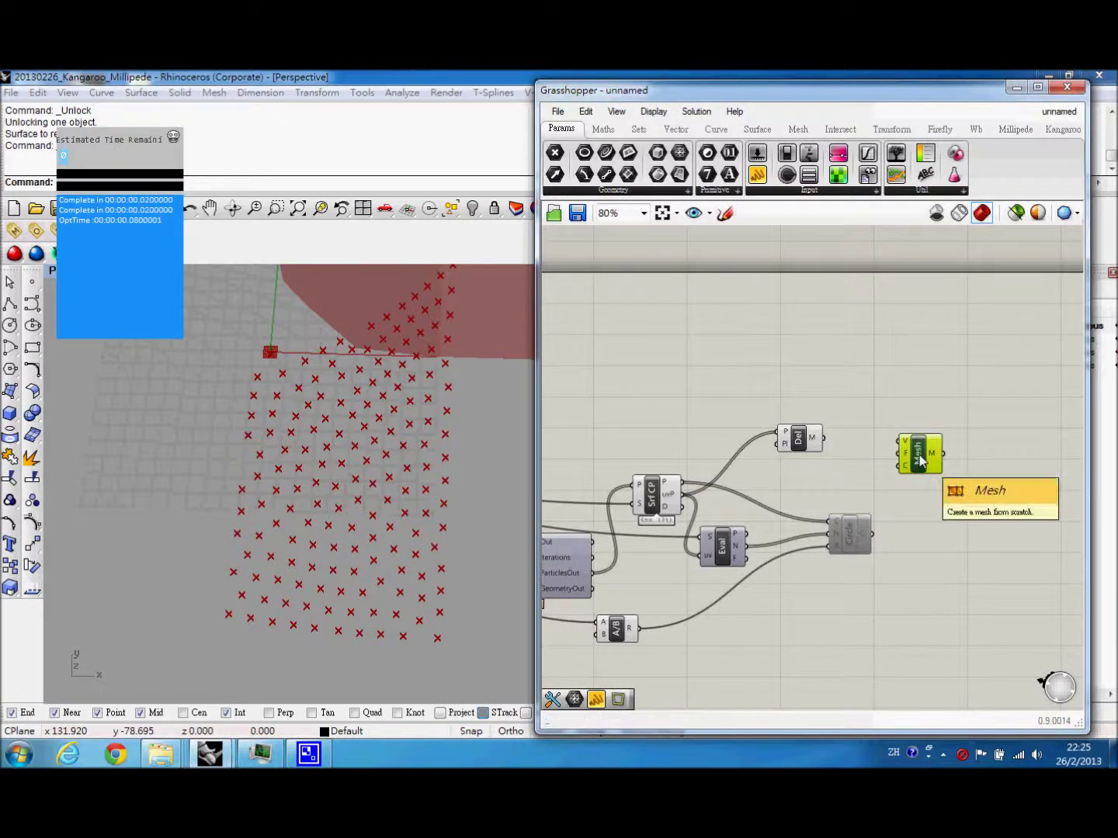
key(Delete)
Add the mesh Decompose component and connect the Delaunay mesh output M to its input
double_click(885, 405)
text(decompos)
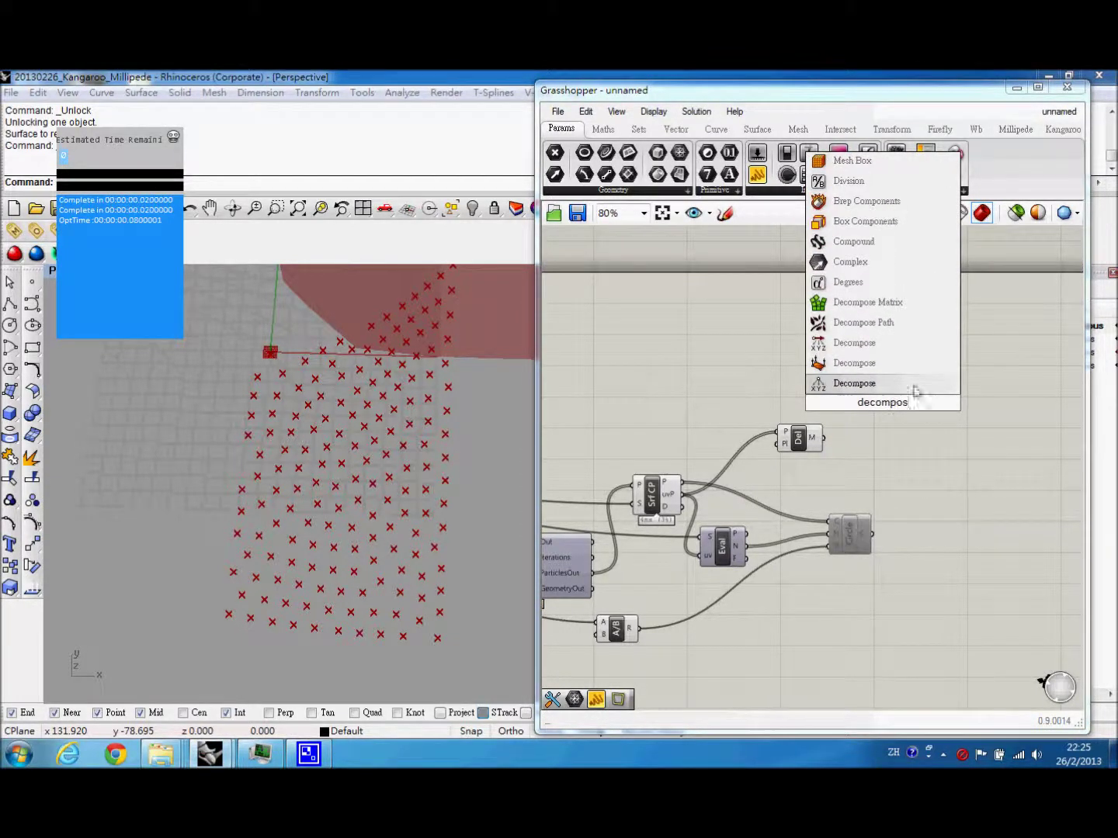
click(908, 363)
drag(881, 407, 891, 450)
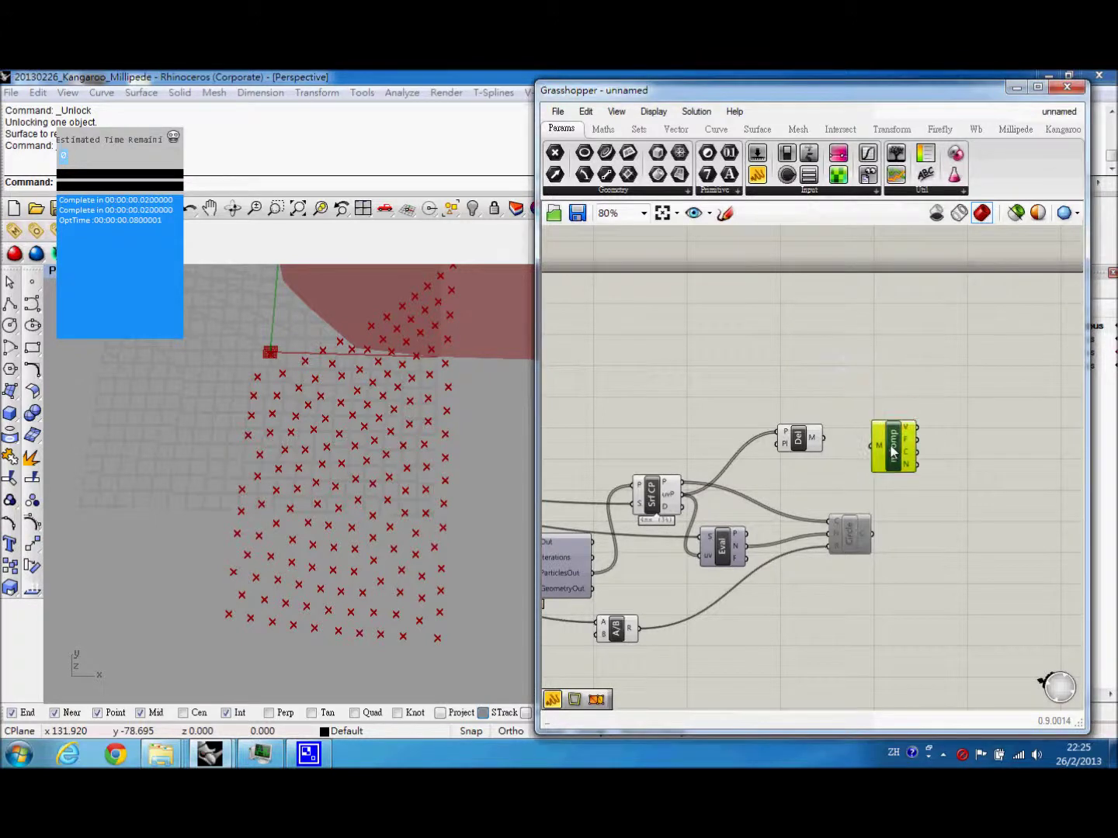
drag(819, 437, 821, 439)
Add a Mesh construction component with vertices V from Surface Closest Point's P output and faces F from the decomposed mesh
right_drag(938, 446, 854, 432)
double_click(877, 445)
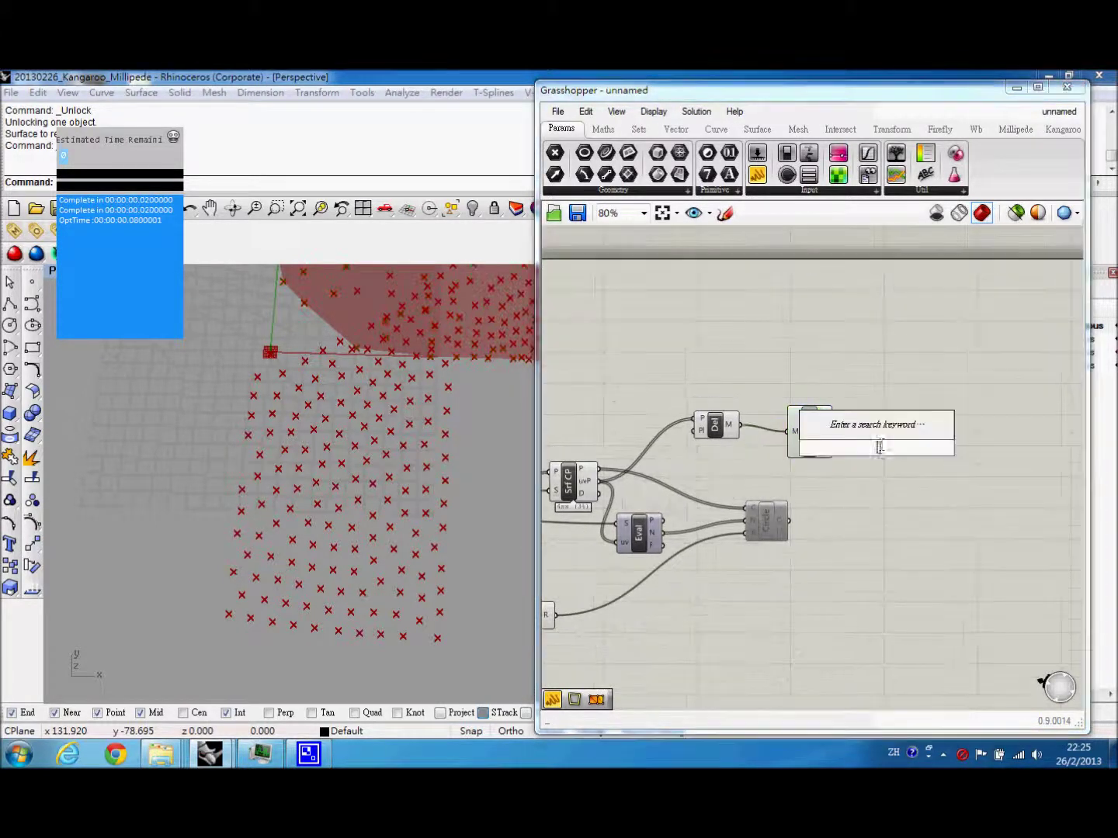
text(mesh)
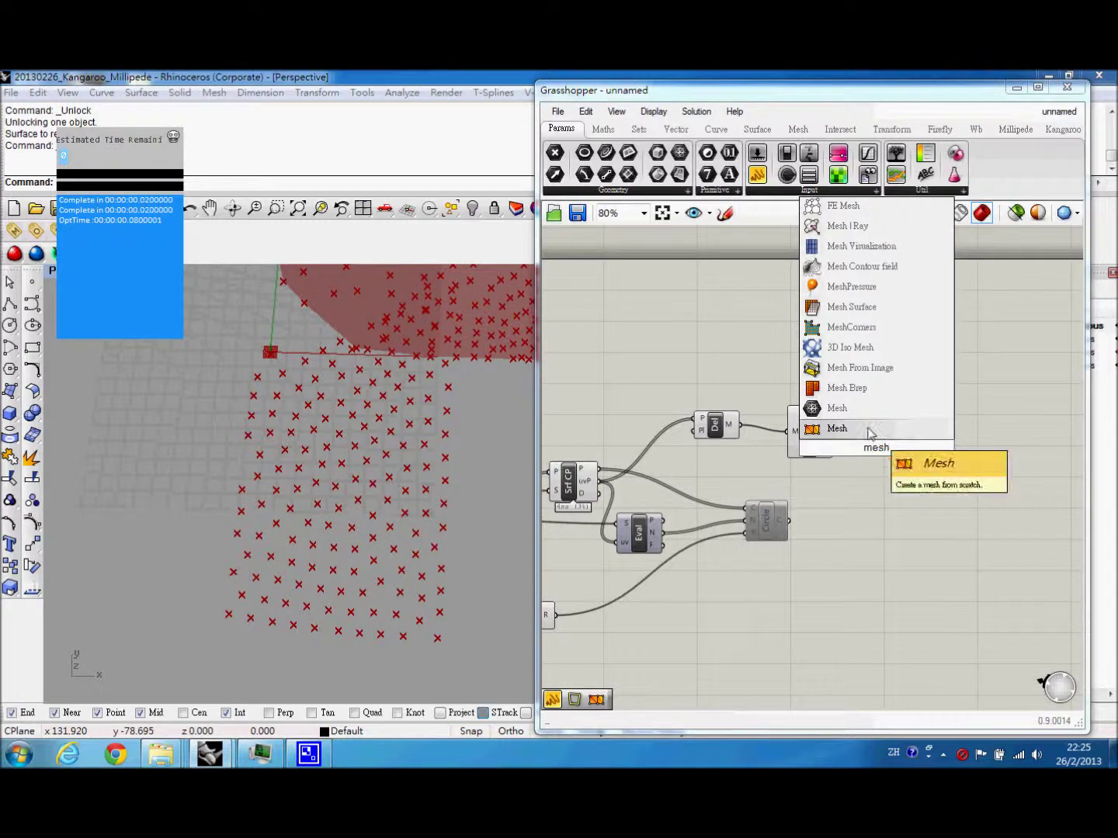
click(865, 429)
drag(840, 452, 876, 477)
drag(864, 476, 833, 426)
right_drag(870, 444, 835, 445)
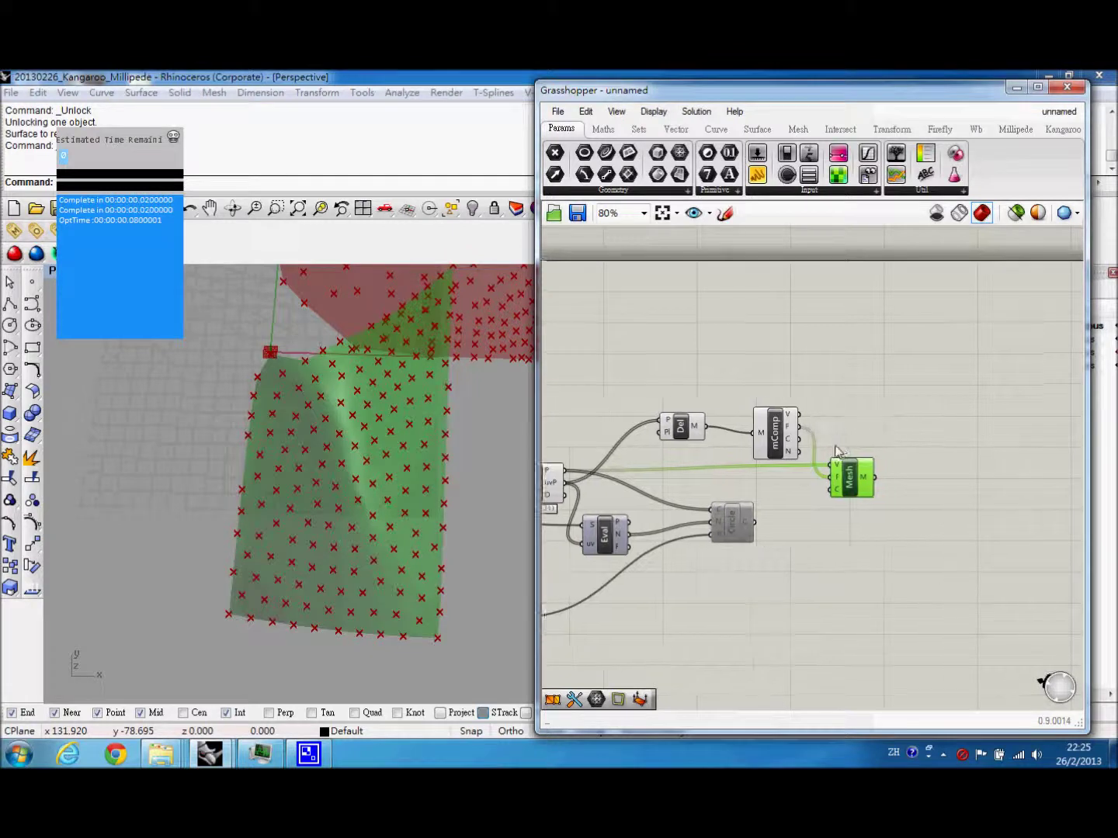
Add a Weaverbird's Face Polylines component and connect the constructed mesh to its M input
double_click(916, 458)
text(weaver)
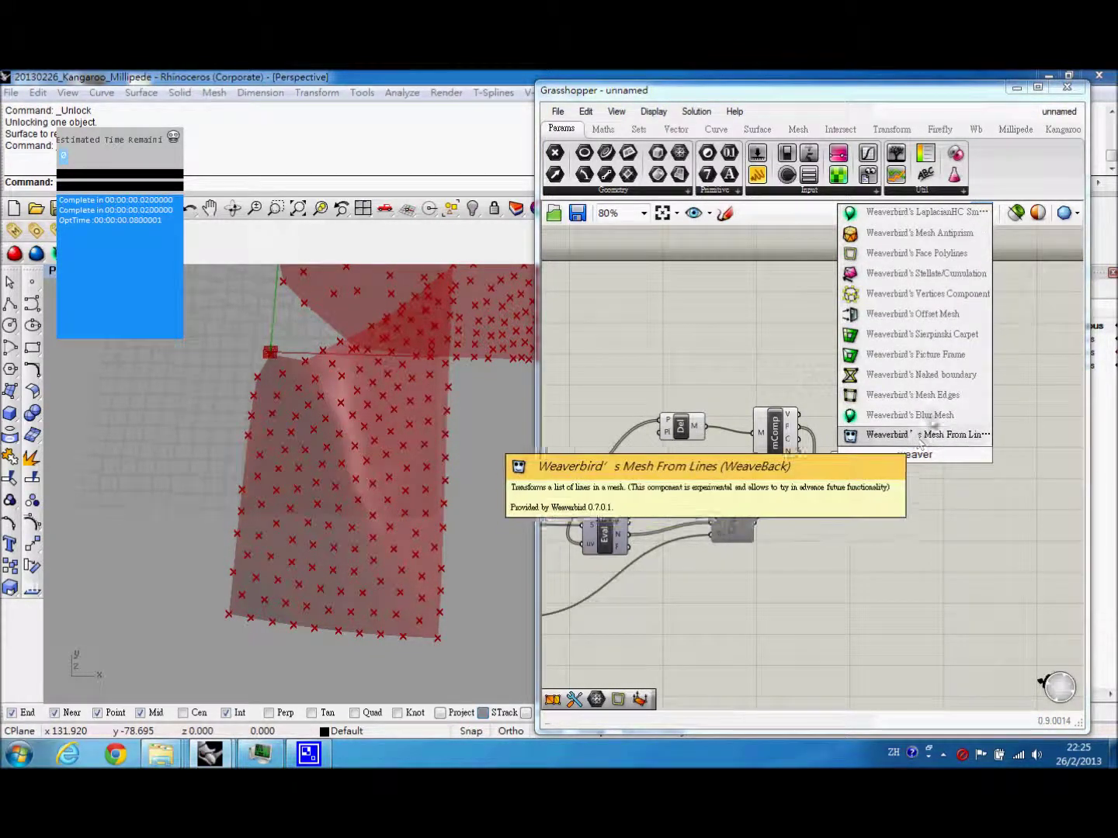
click(935, 263)
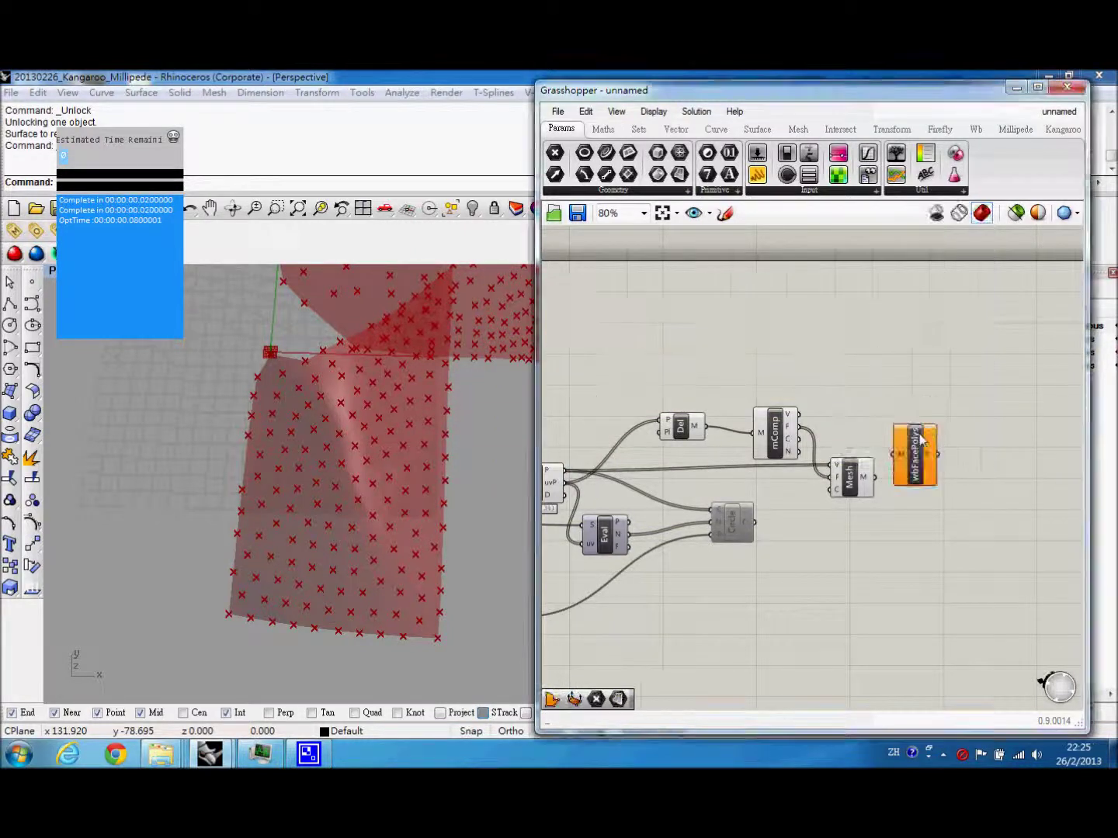
drag(877, 476, 876, 478)
mouse_move(402, 470)
right_down()
mouse_move(313, 446)
mouse_move(392, 447)
right_up()
scroll(313, 446, up, 2)
Turn off the preview of all components upstream of Face Polylines, leaving only the face polylines displayed
right_drag(746, 490, 1018, 485)
scroll(1017, 485, down, 3)
mouse_move(866, 524)
right_down()
mouse_move(711, 511)
mouse_move(767, 525)
right_up()
scroll(879, 469, up, 2)
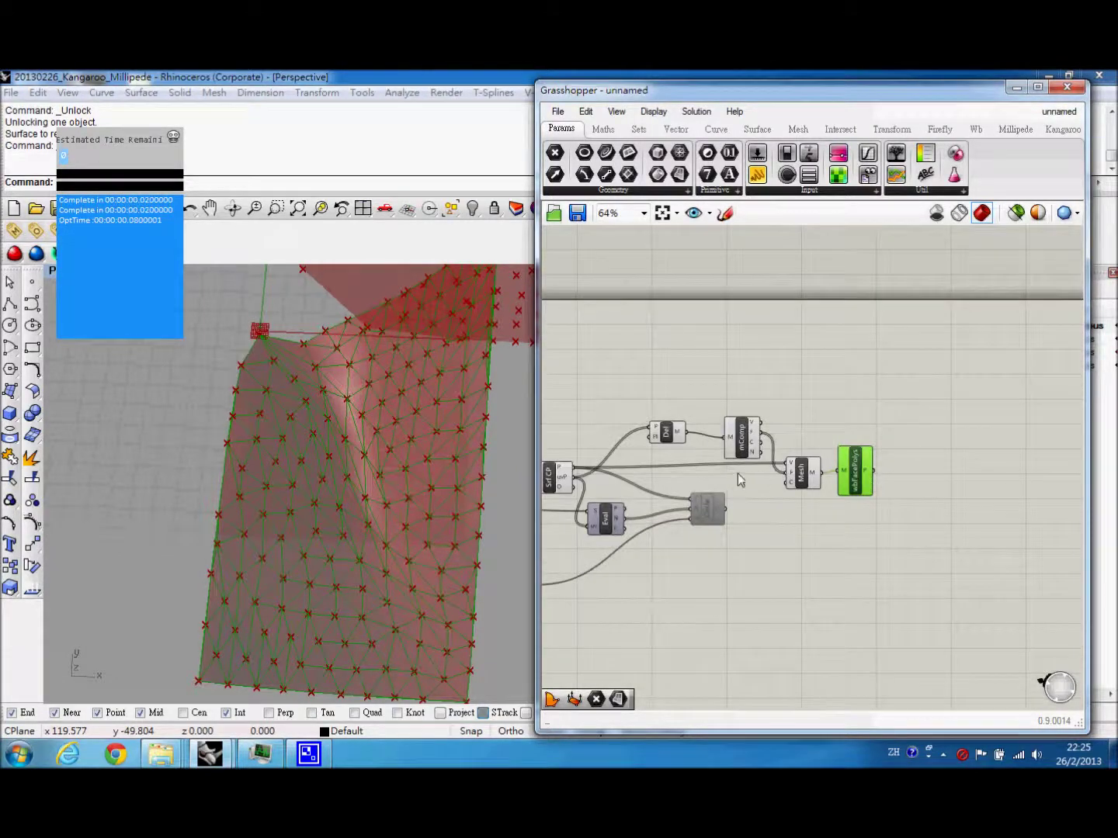
scroll(739, 480, down, 3)
drag(941, 635, 528, 381)
middle_click(795, 375)
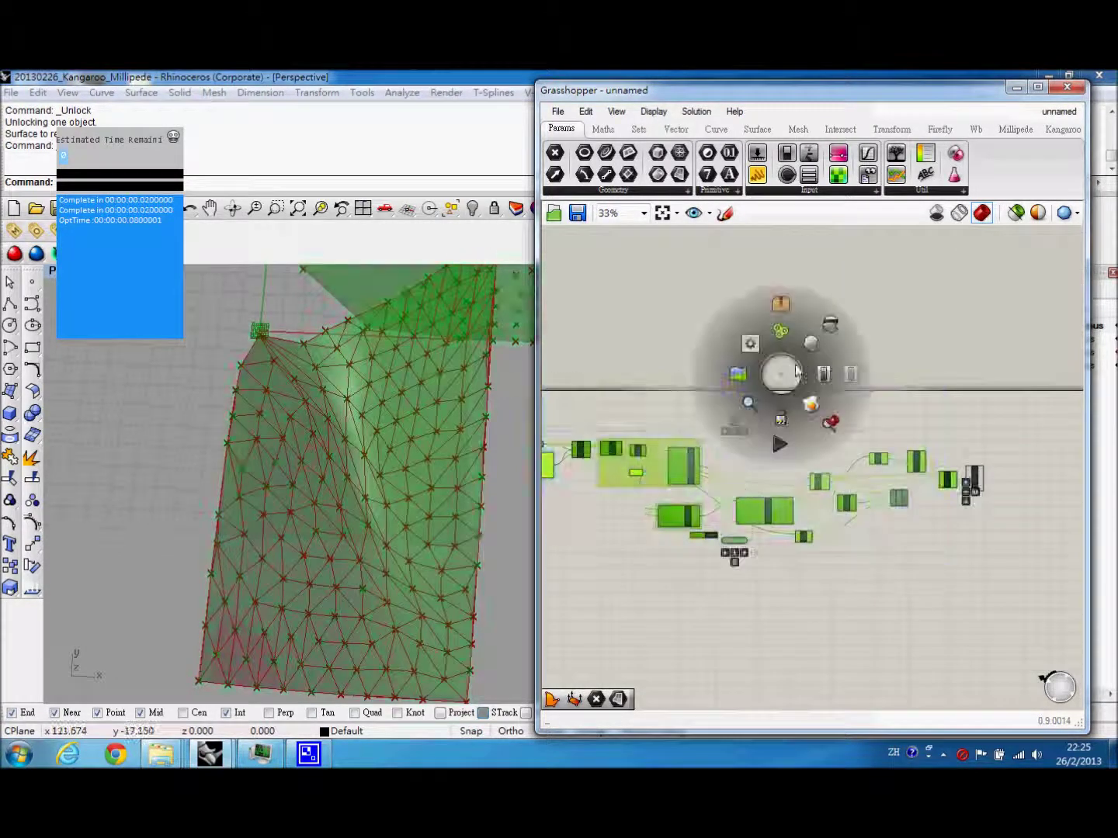
click(781, 430)
Add a Planar Srf component and connect the Face Polylines output P to its edge input E
scroll(846, 462, up, 4)
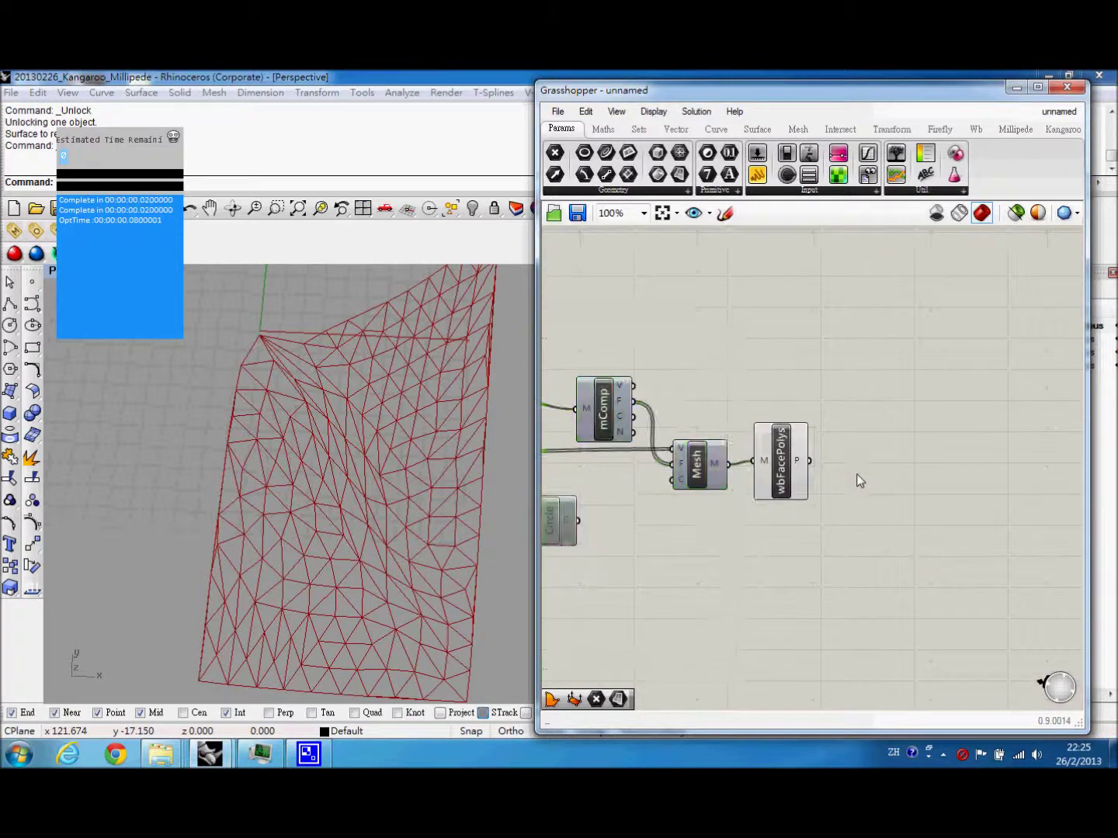
double_click(859, 481)
text(planar)
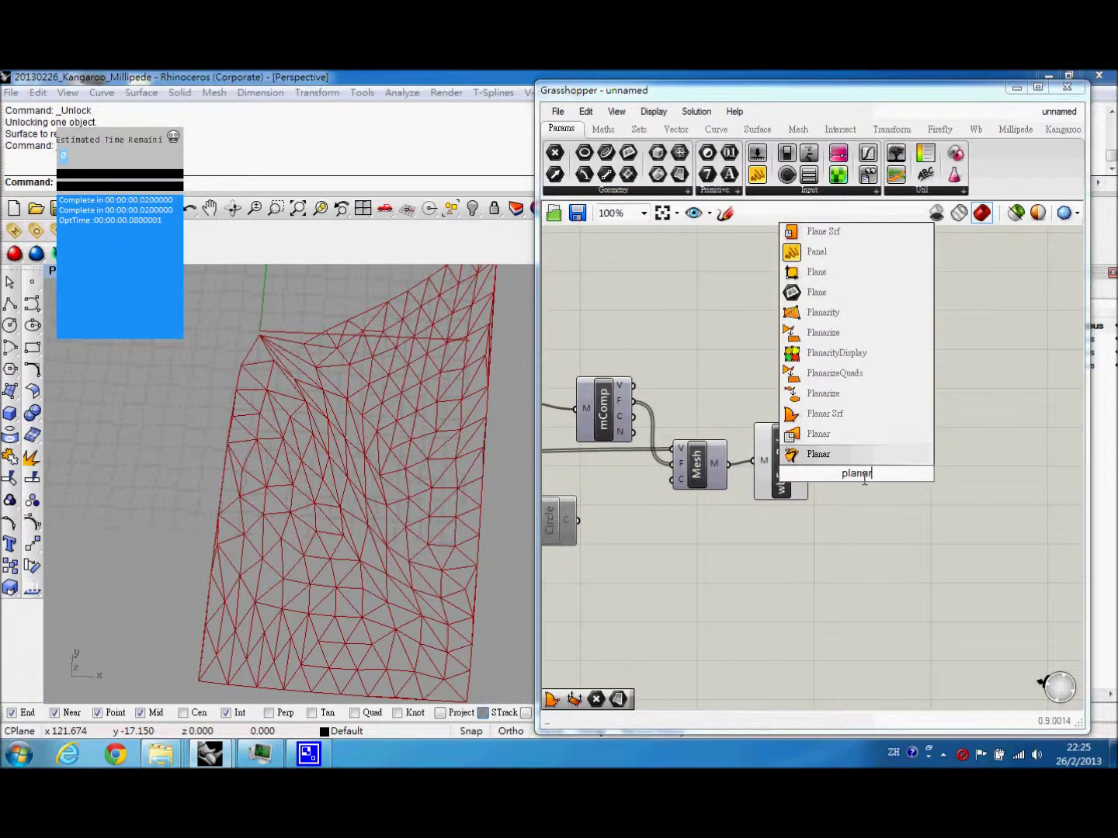
click(893, 414)
drag(857, 468, 812, 461)
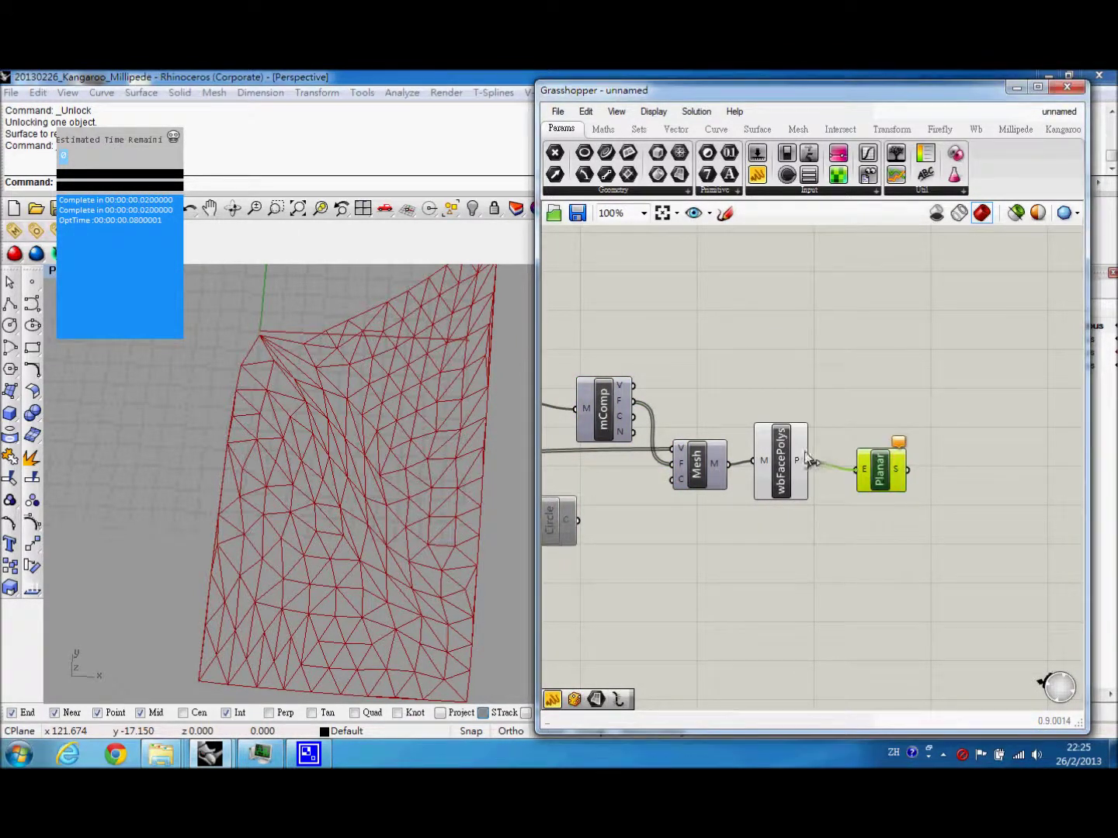
right_drag(387, 499, 403, 467)
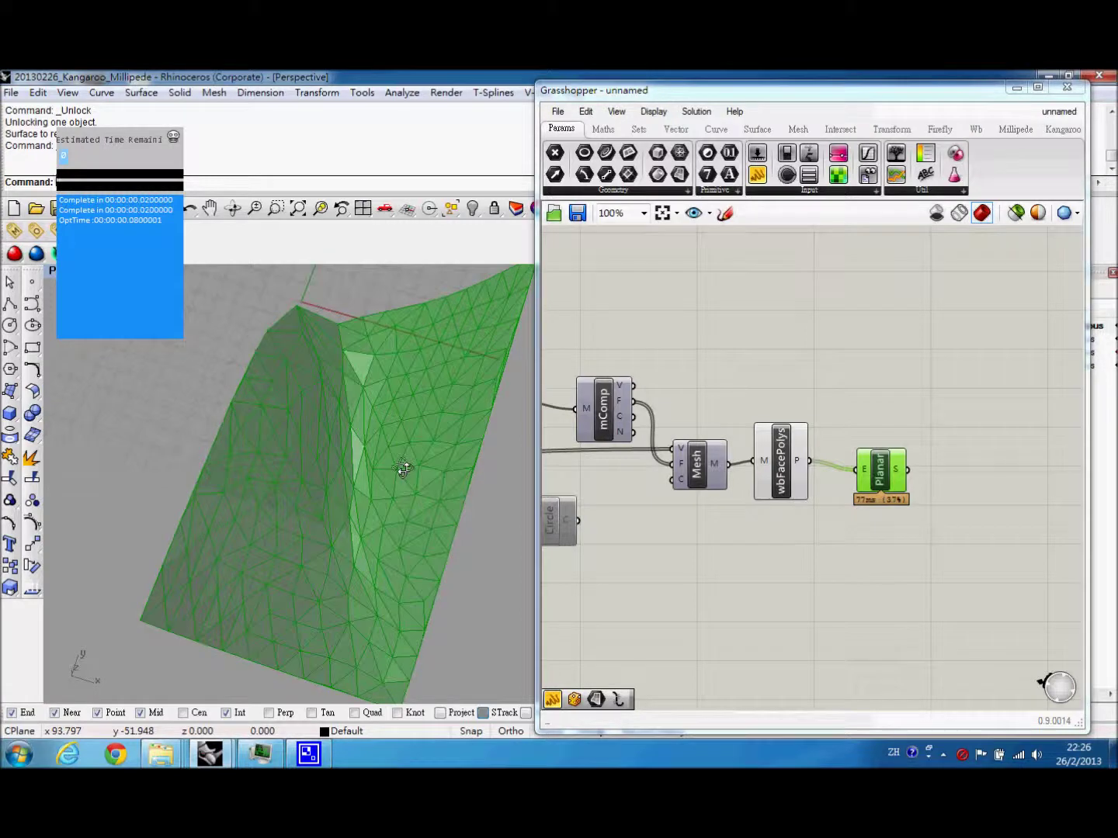
click(840, 523)
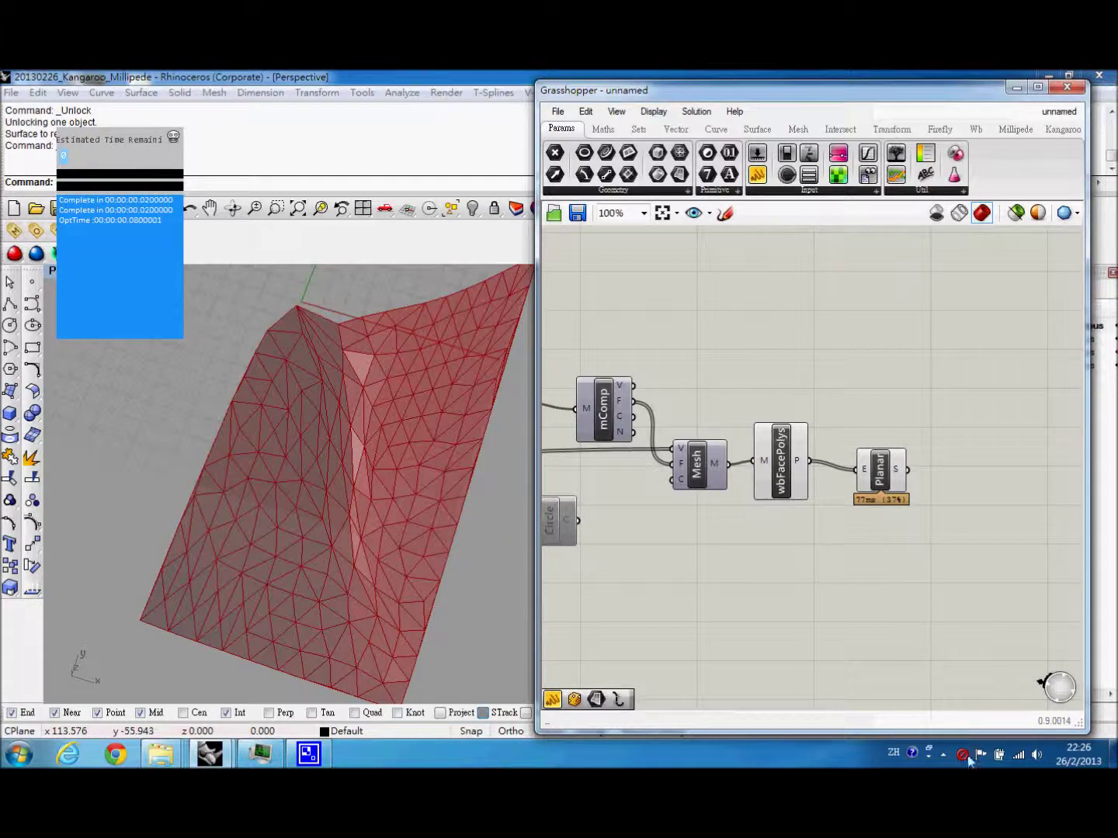
click(943, 753)
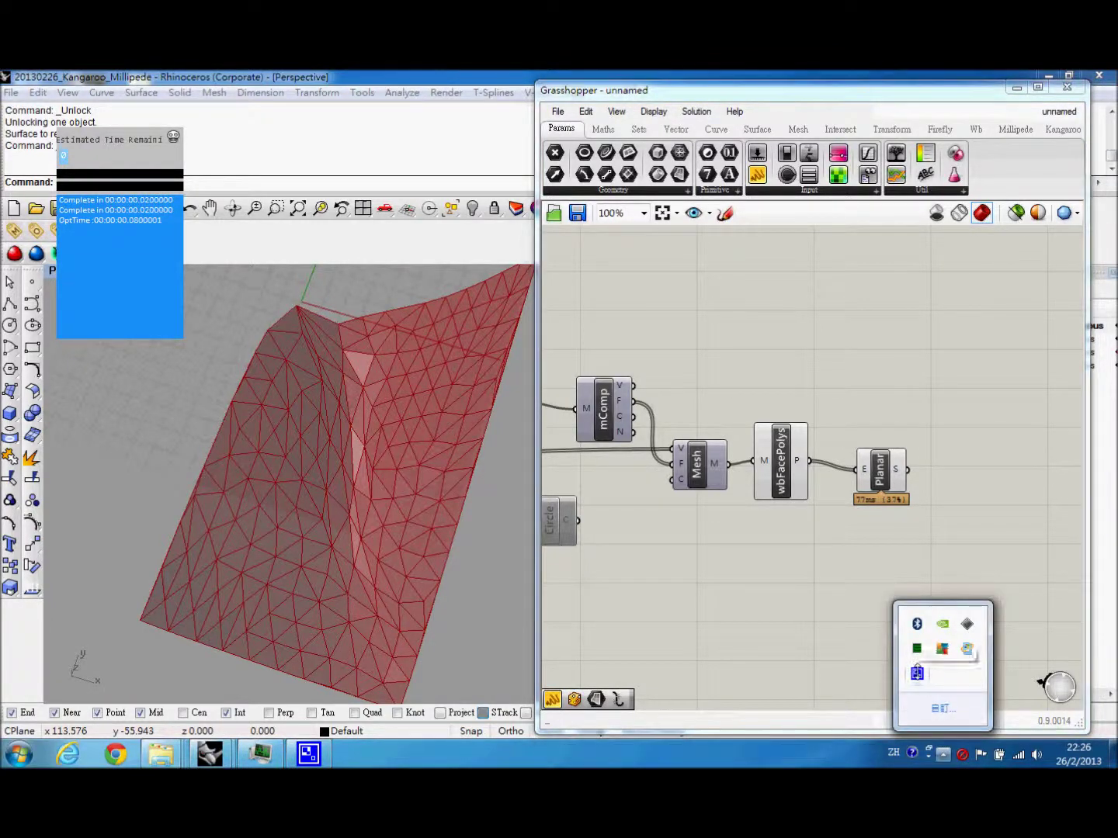
right_click(967, 648)
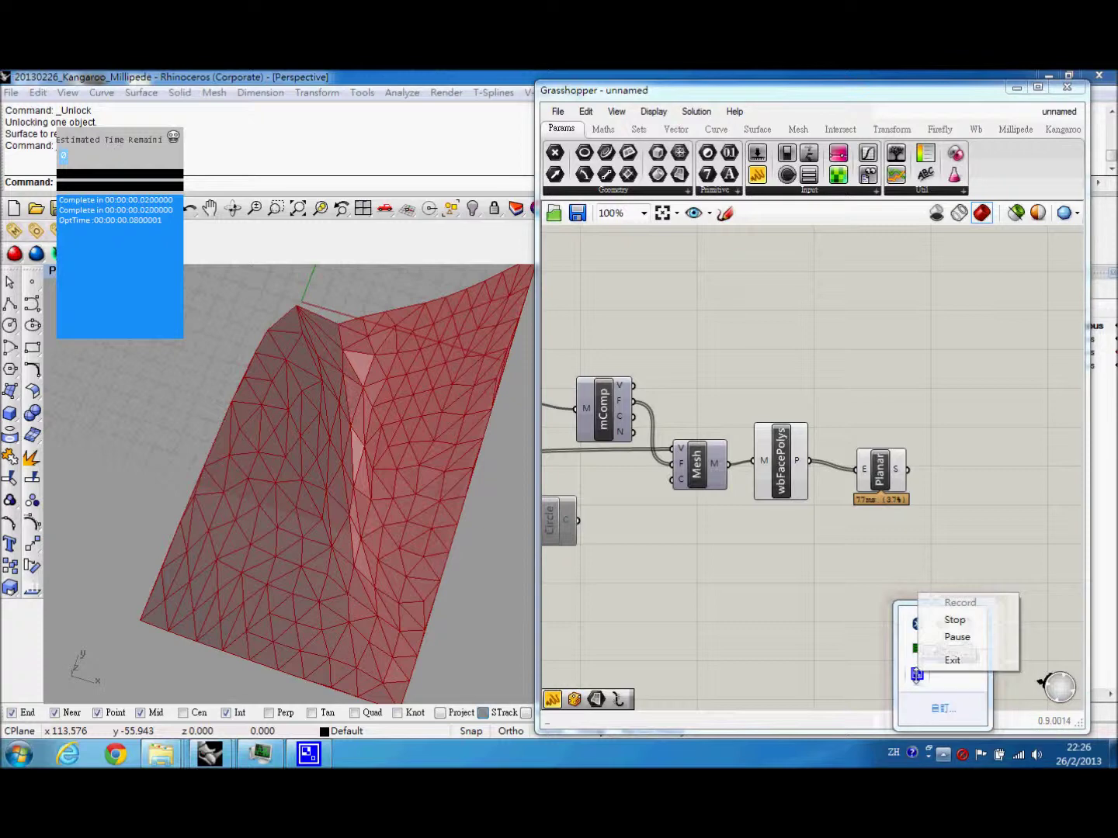
click(954, 621)
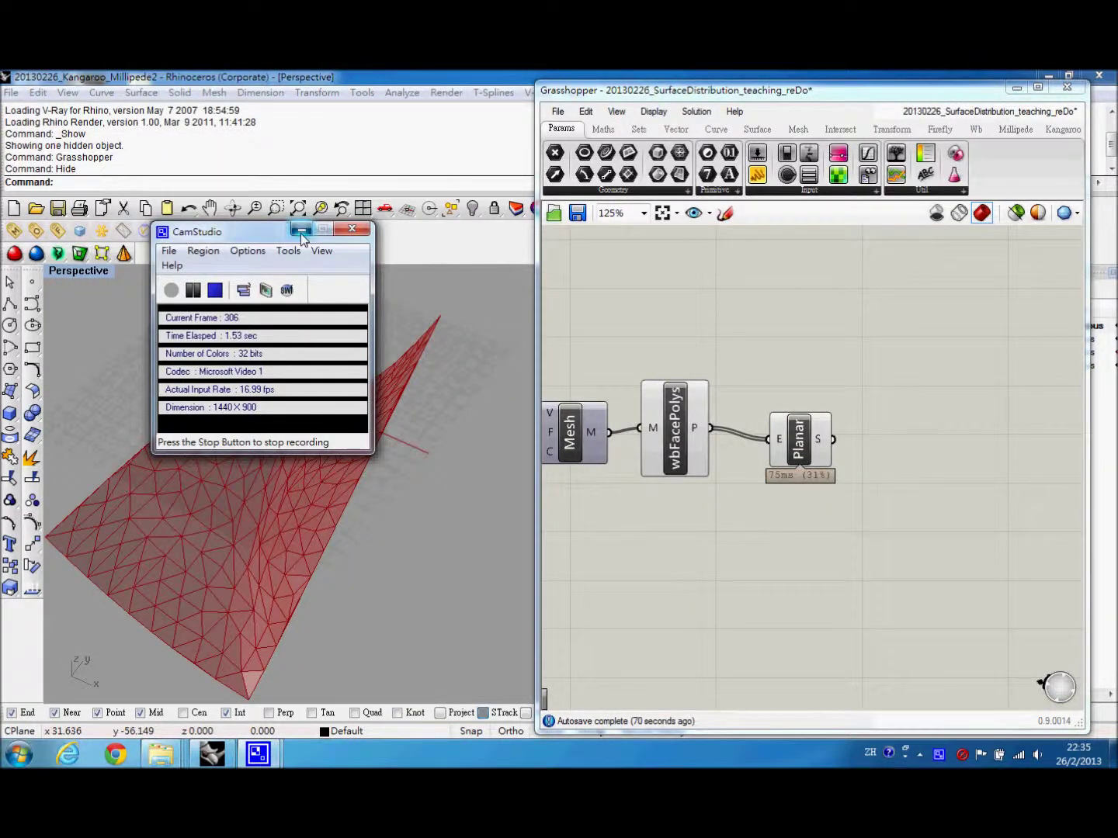
click(301, 232)
Add an Explode component fed by the Face Polylines output P and flatten its segments output S
right_click(851, 413)
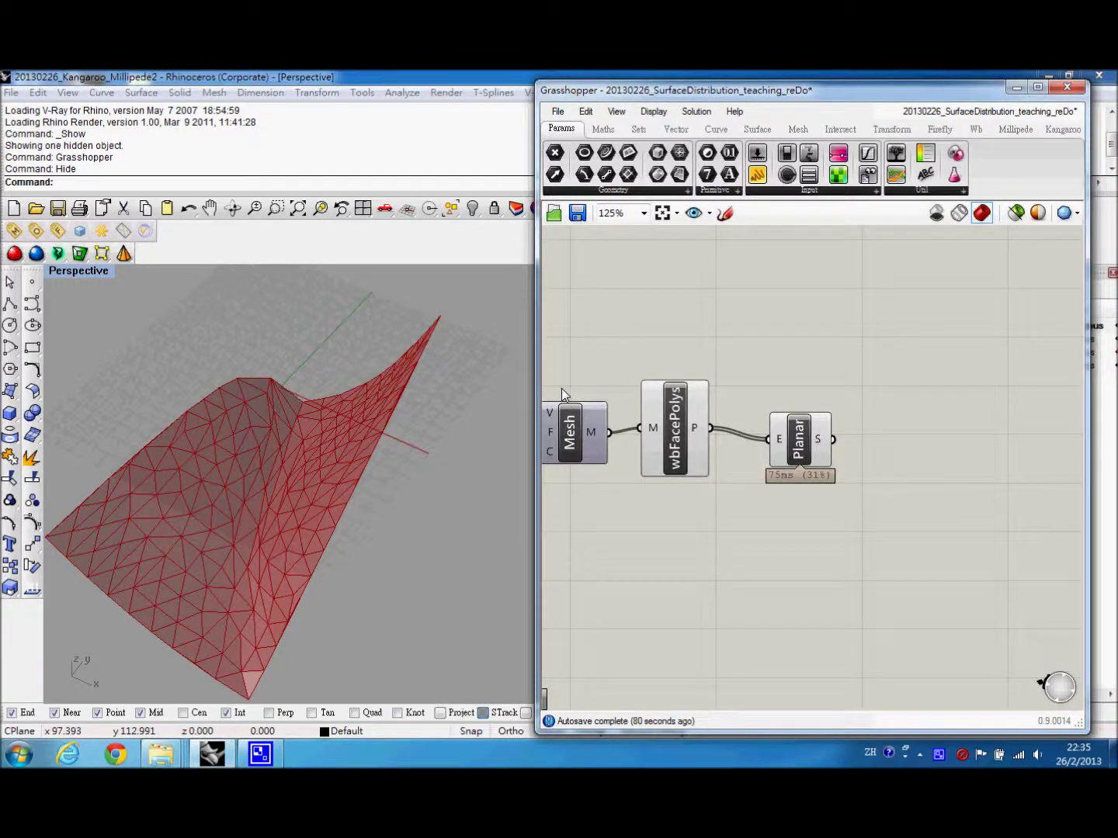
scroll(791, 489, down, 4)
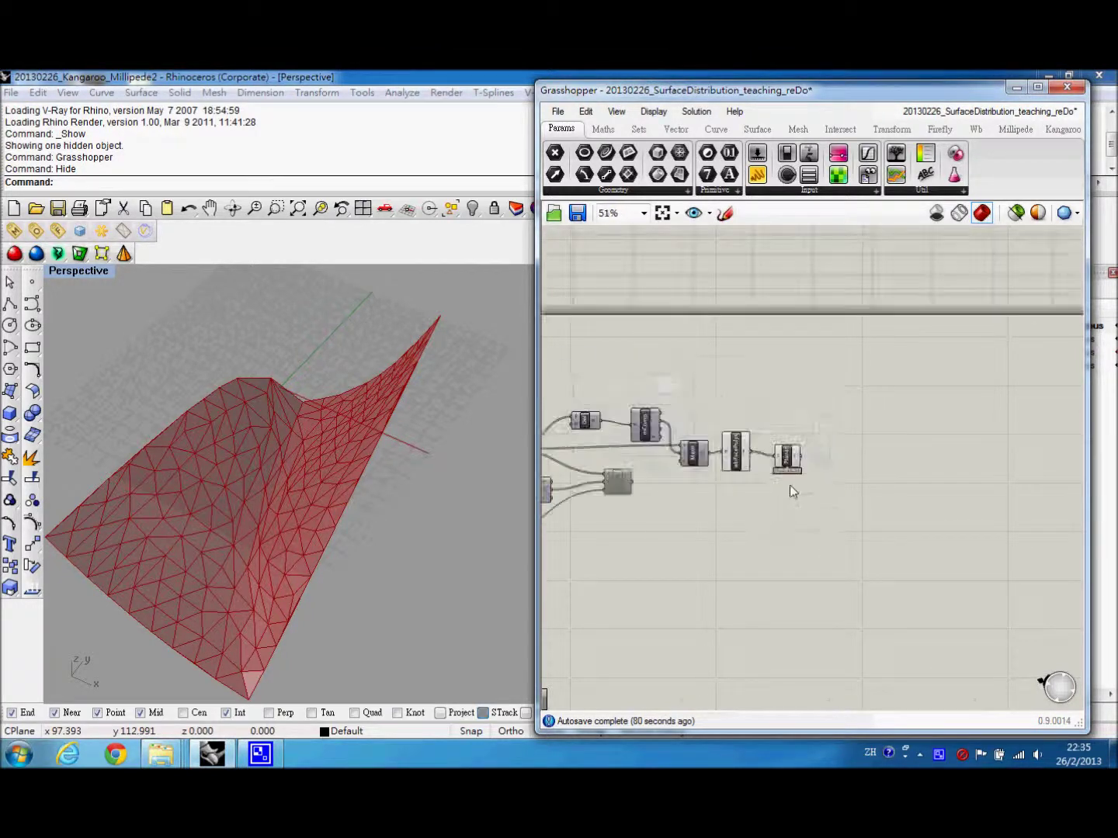
click(687, 451)
scroll(688, 449, up, 5)
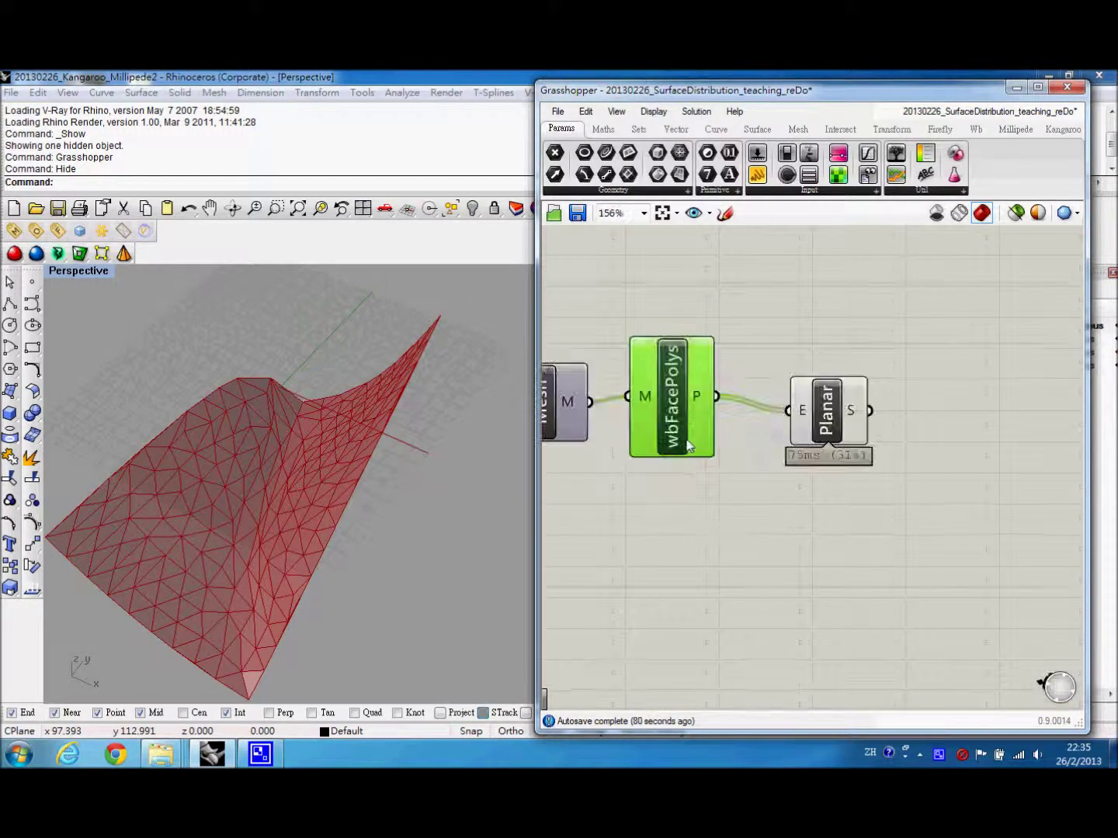
mouse_move(689, 444)
right_down()
mouse_move(715, 426)
mouse_move(692, 417)
right_up()
double_click(731, 506)
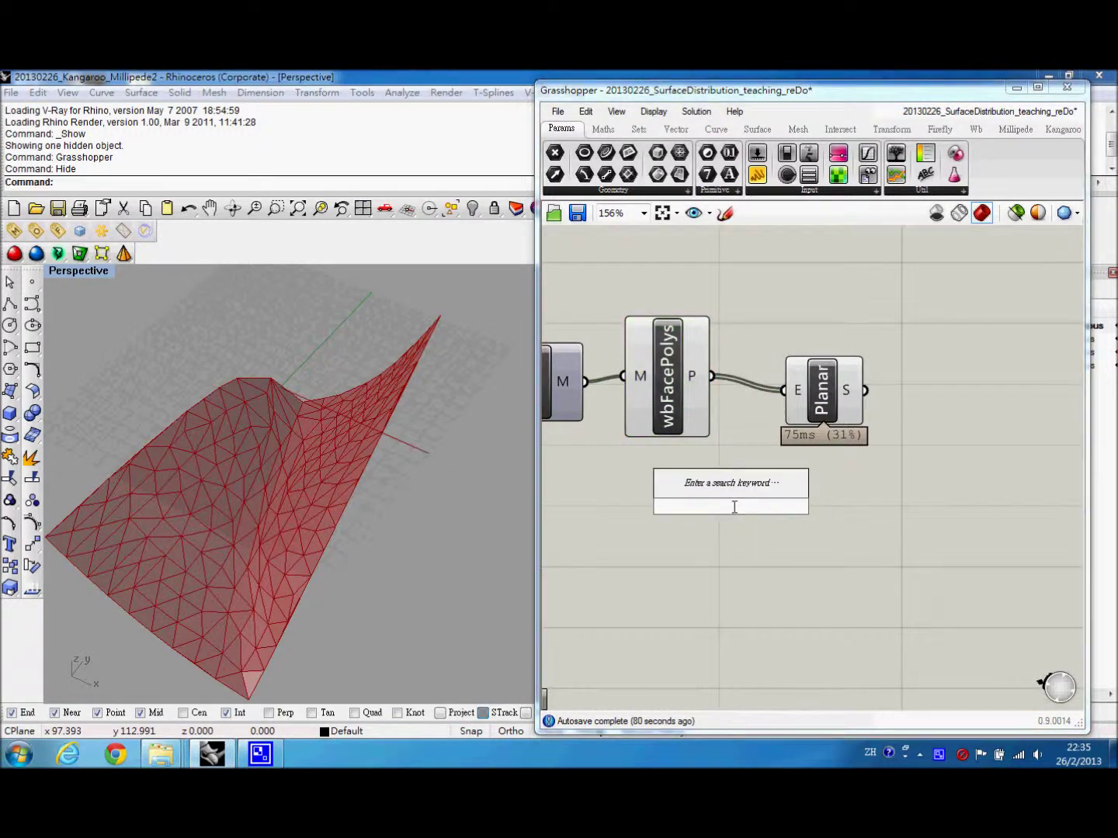
text(explode)
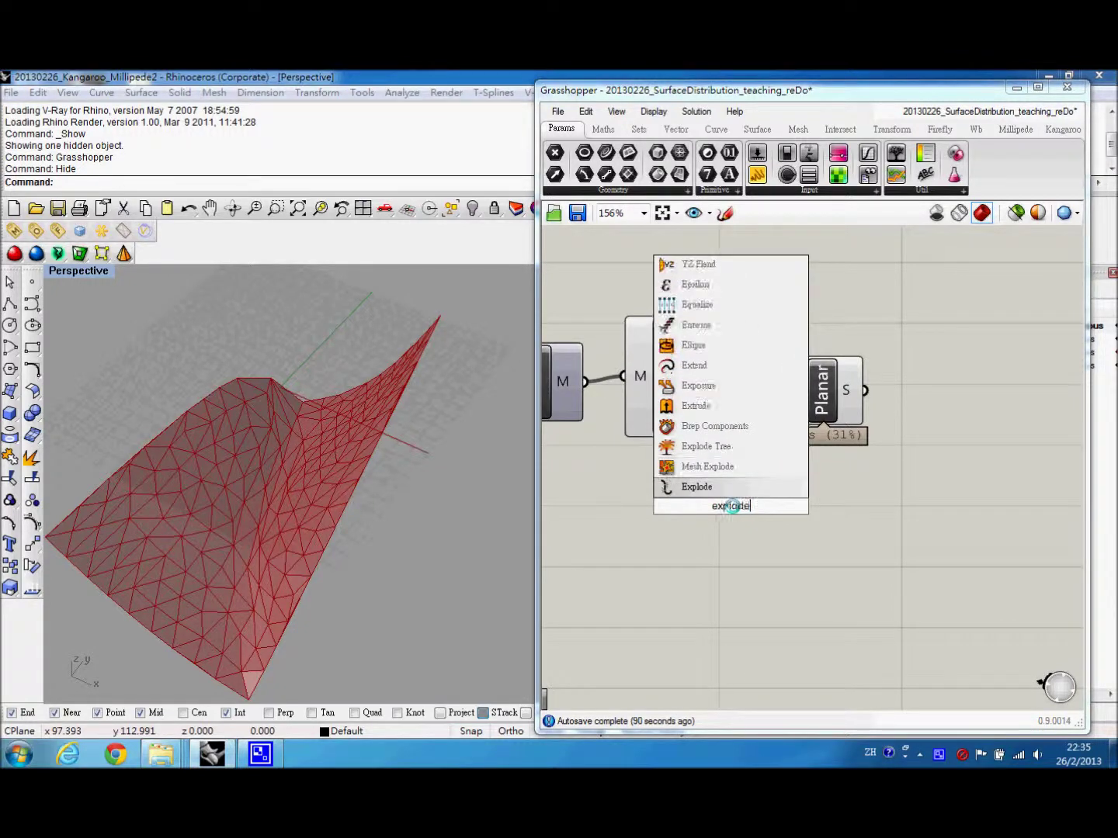
click(741, 487)
drag(731, 505, 915, 535)
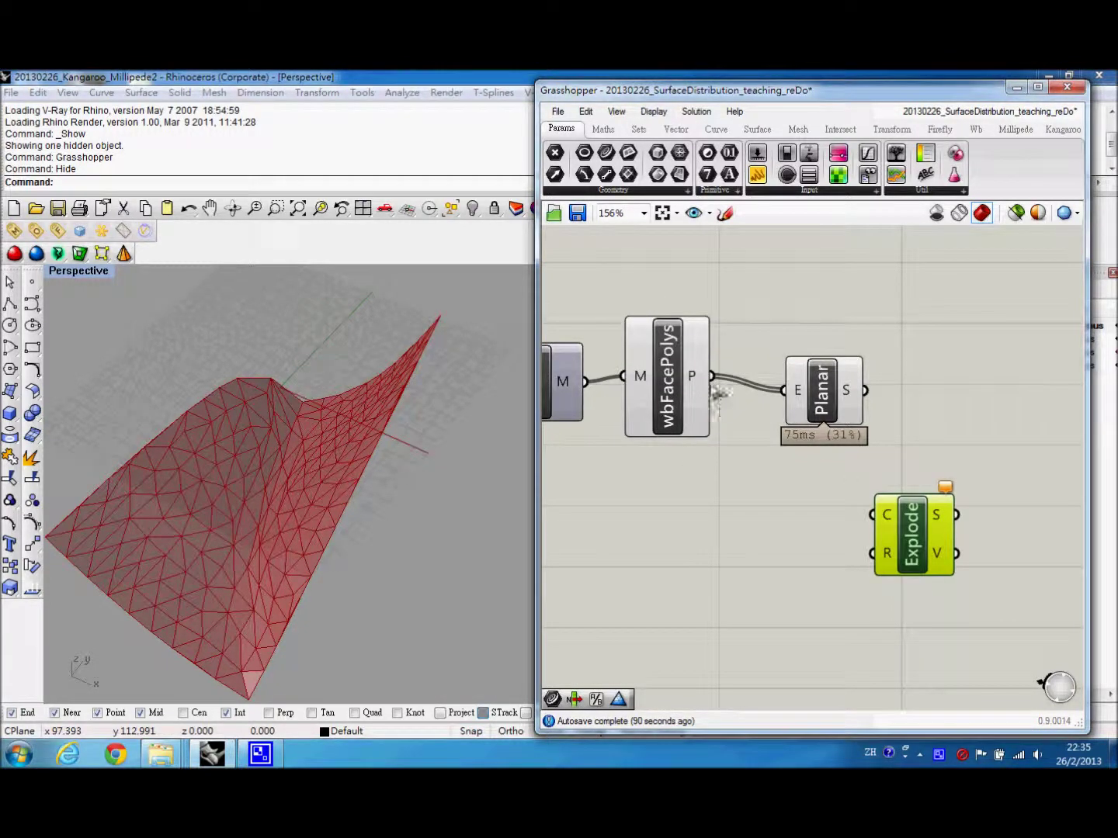
drag(712, 377, 871, 515)
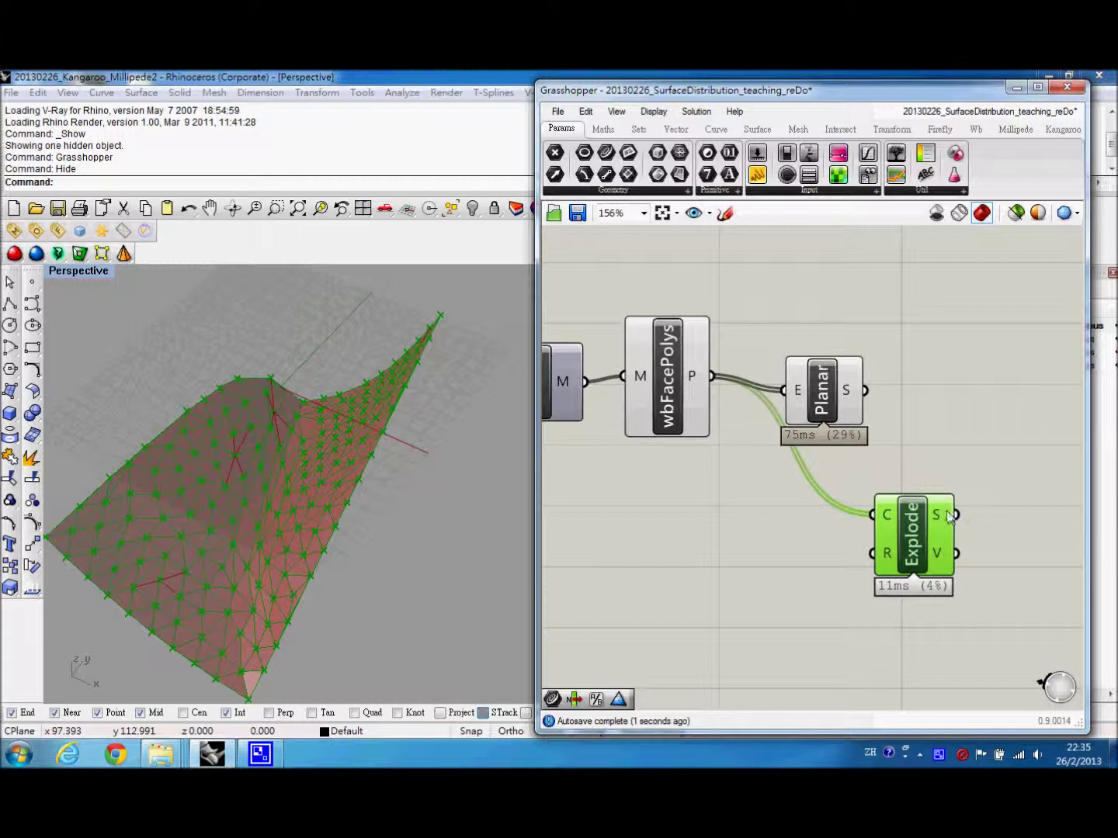
right_click(942, 518)
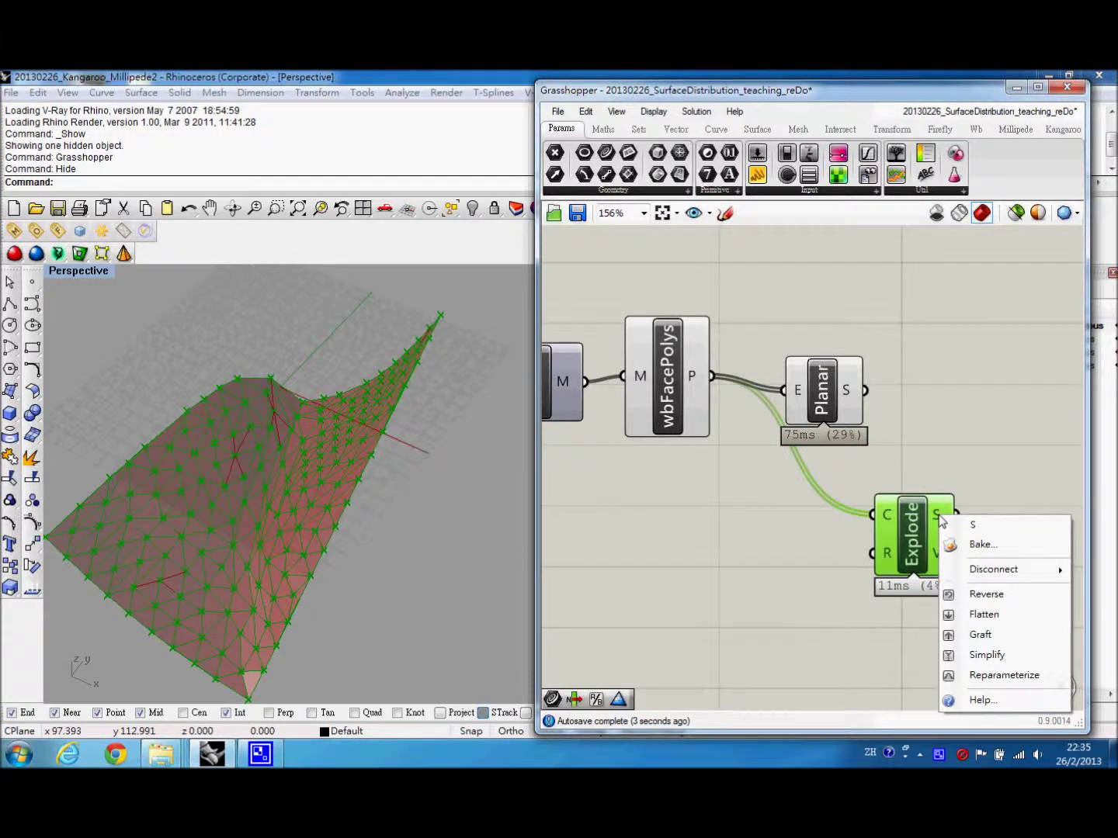
click(966, 633)
Add a Curve parameter beside Explode and connect the segments output S to it
scroll(826, 414, down, 3)
double_click(848, 421)
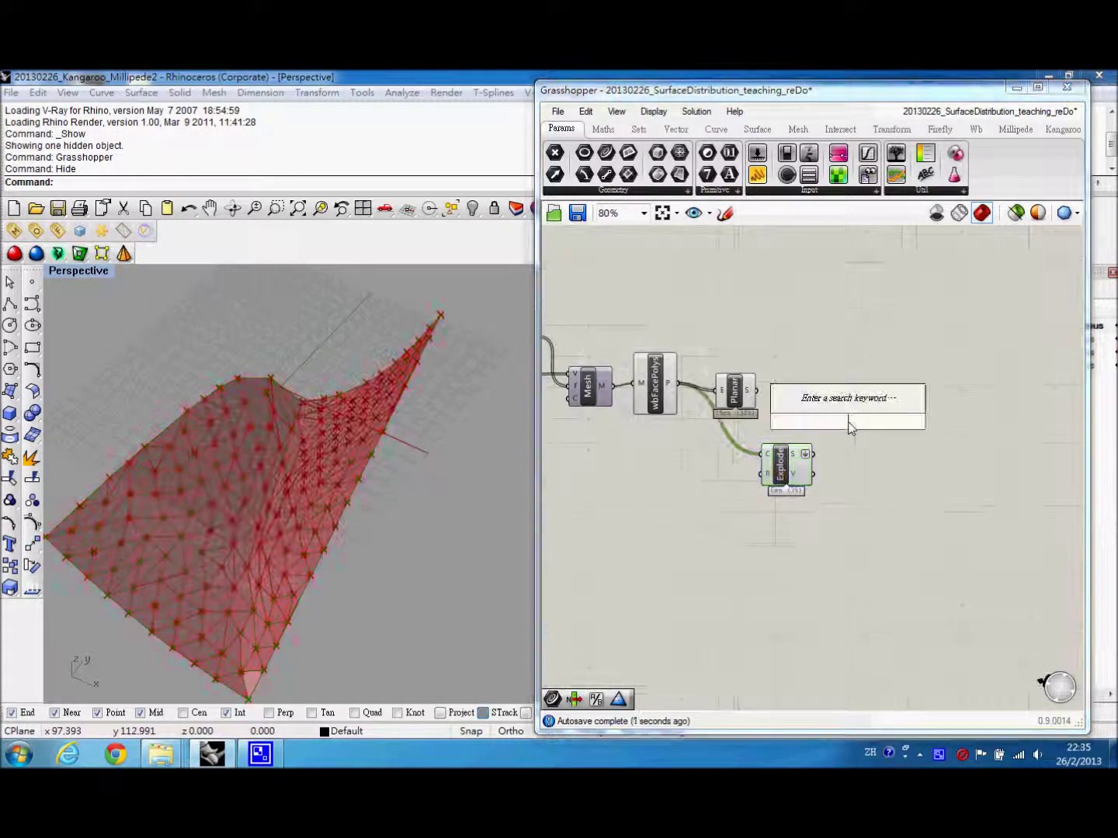
text(curve)
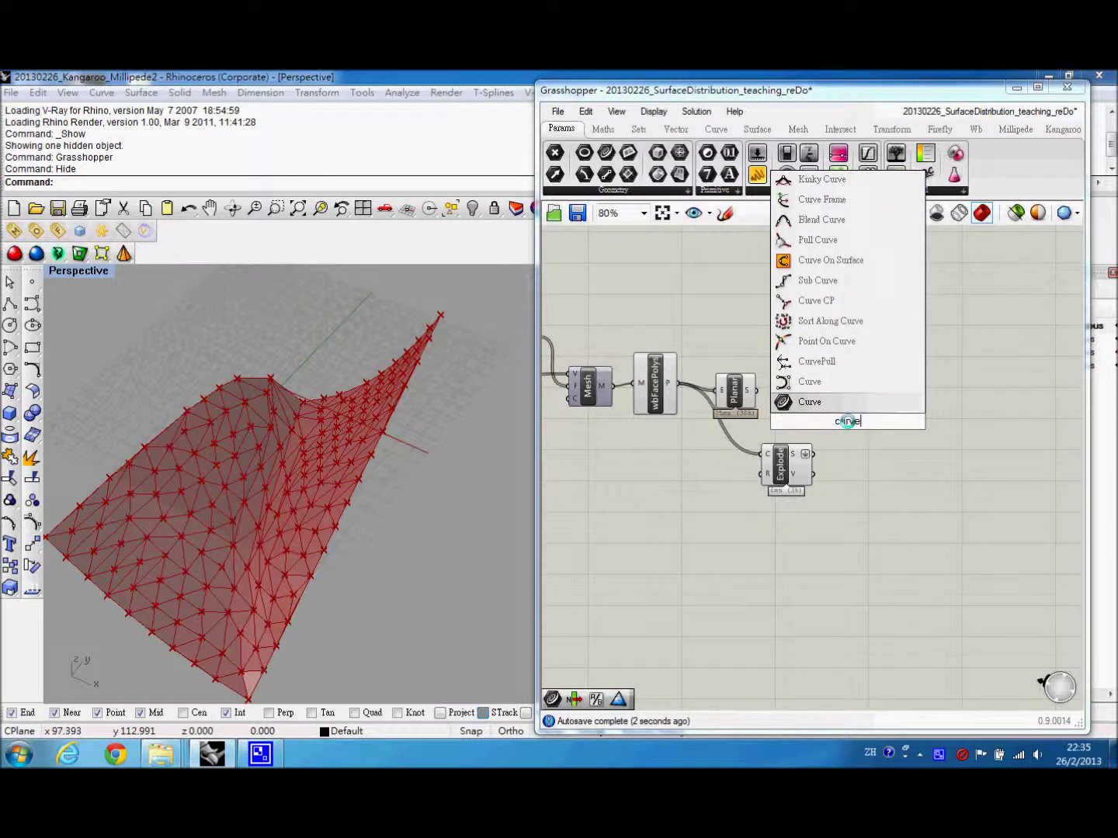
key(Return)
drag(850, 428, 867, 456)
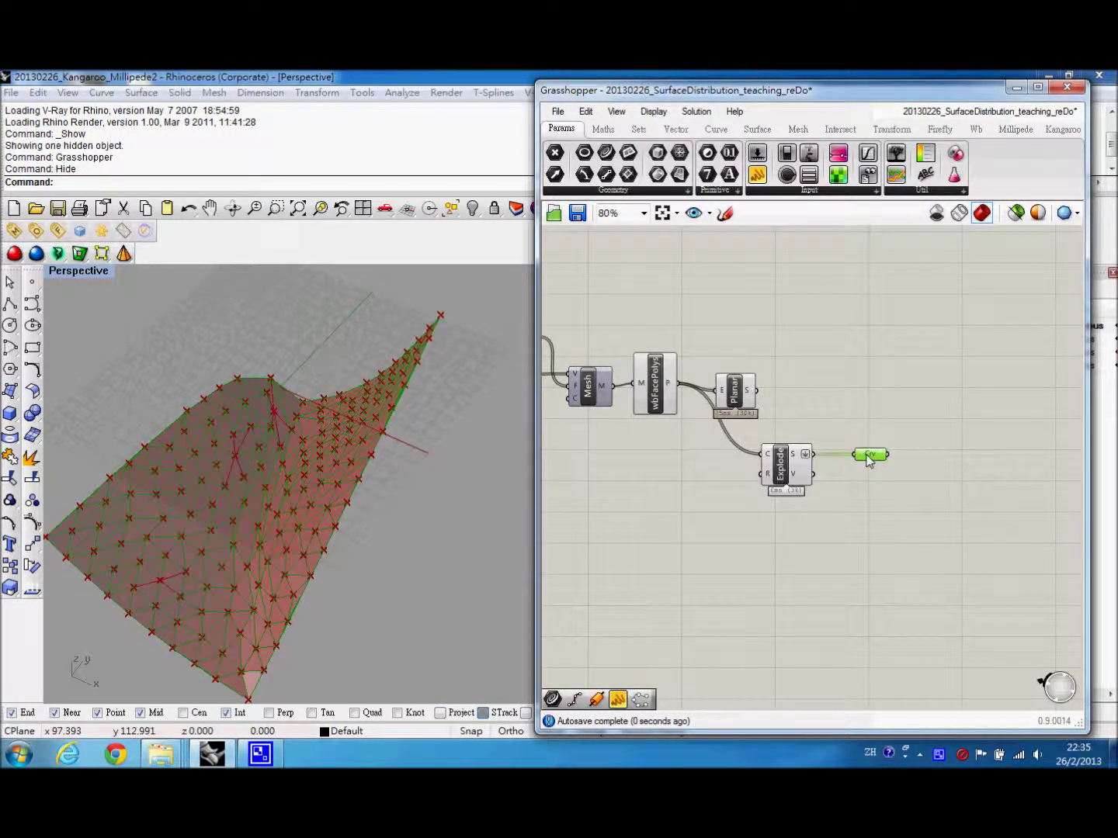
Disable the Planar Srf component so only the triangulated edge lines are computed and displayed
click(752, 400)
right_click(749, 398)
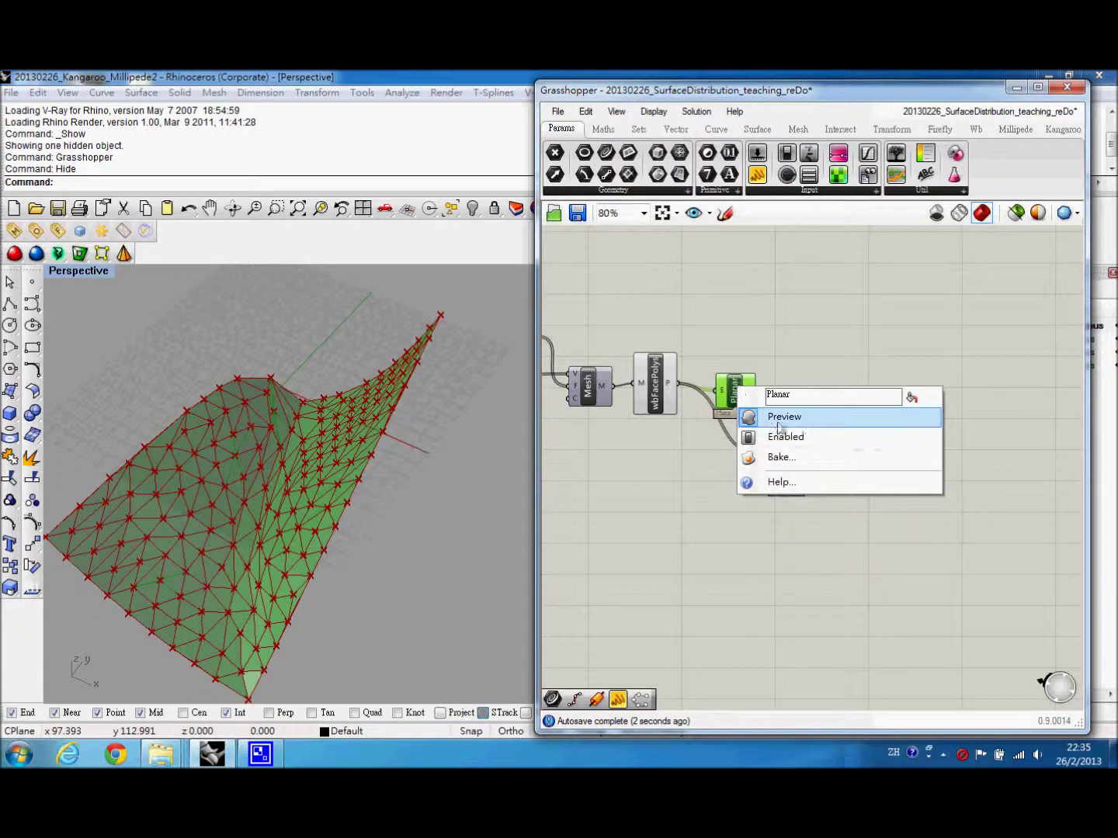
click(800, 437)
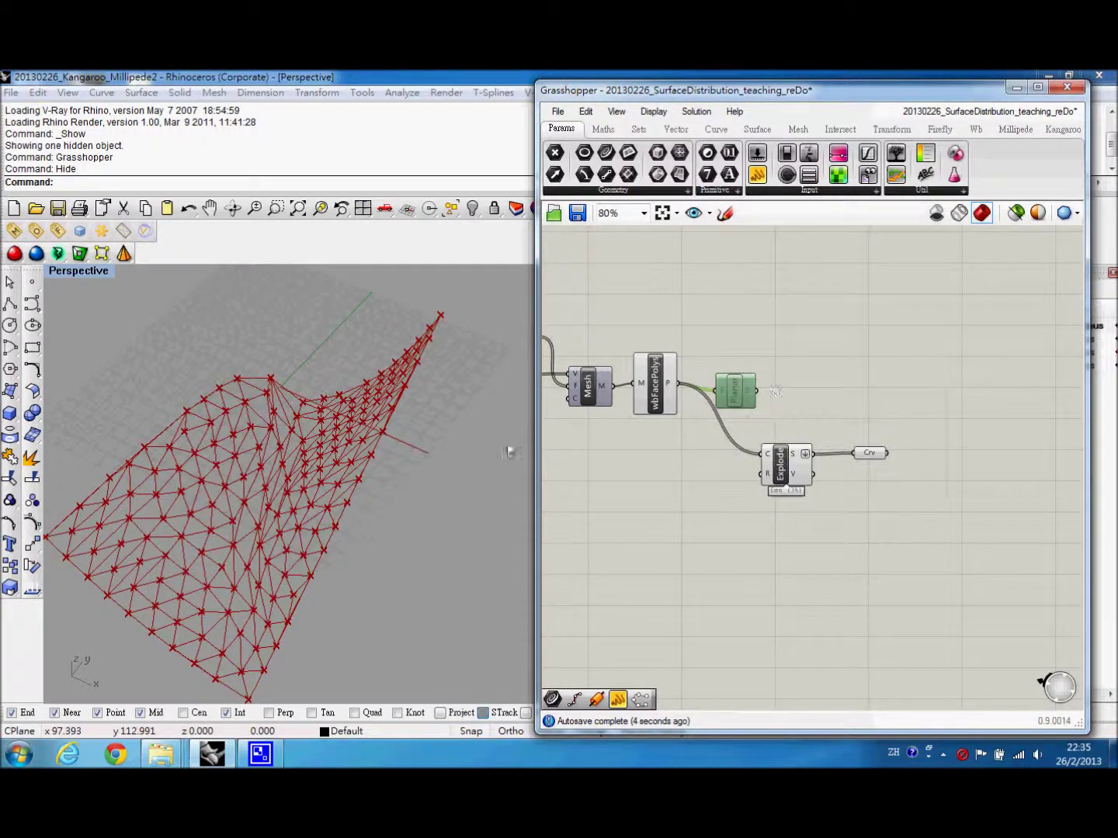
right_drag(382, 474, 362, 457)
scroll(402, 470, down, 3)
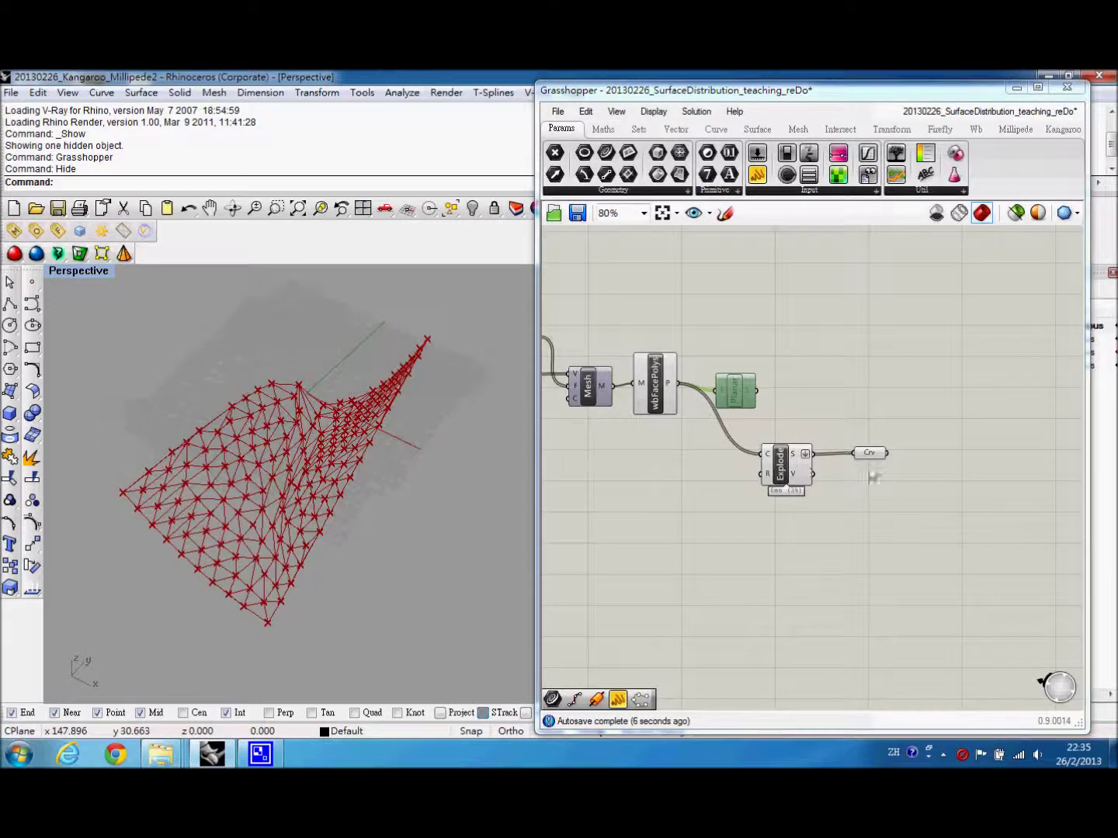
Add Millipede's Frame Curves component to the canvas beyond the Curve parameter
right_drag(872, 477, 750, 501)
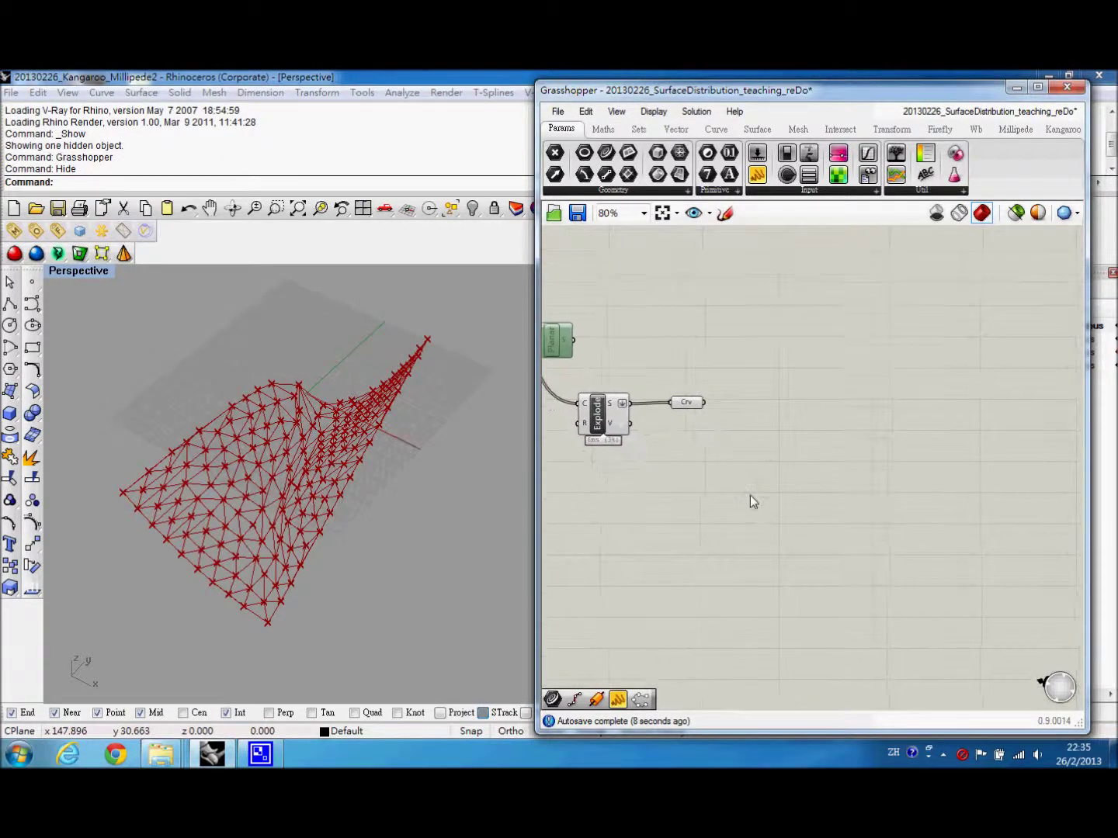
double_click(786, 455)
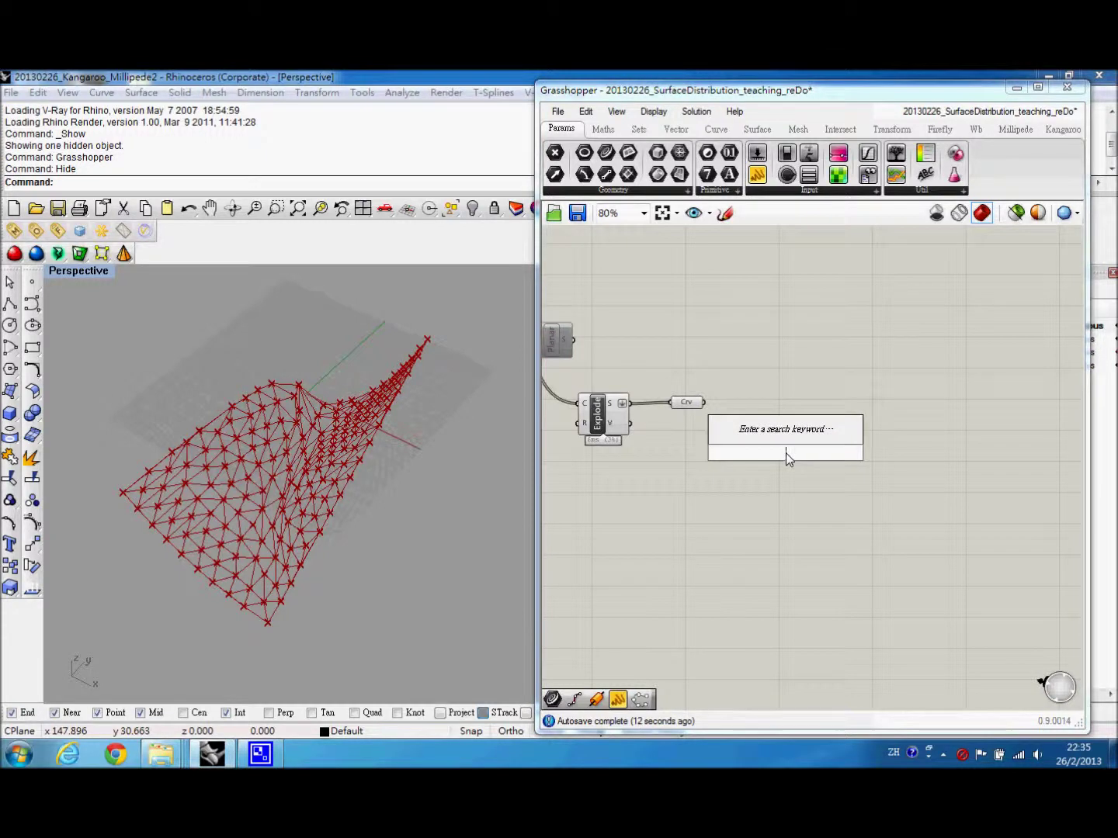
text(frame)
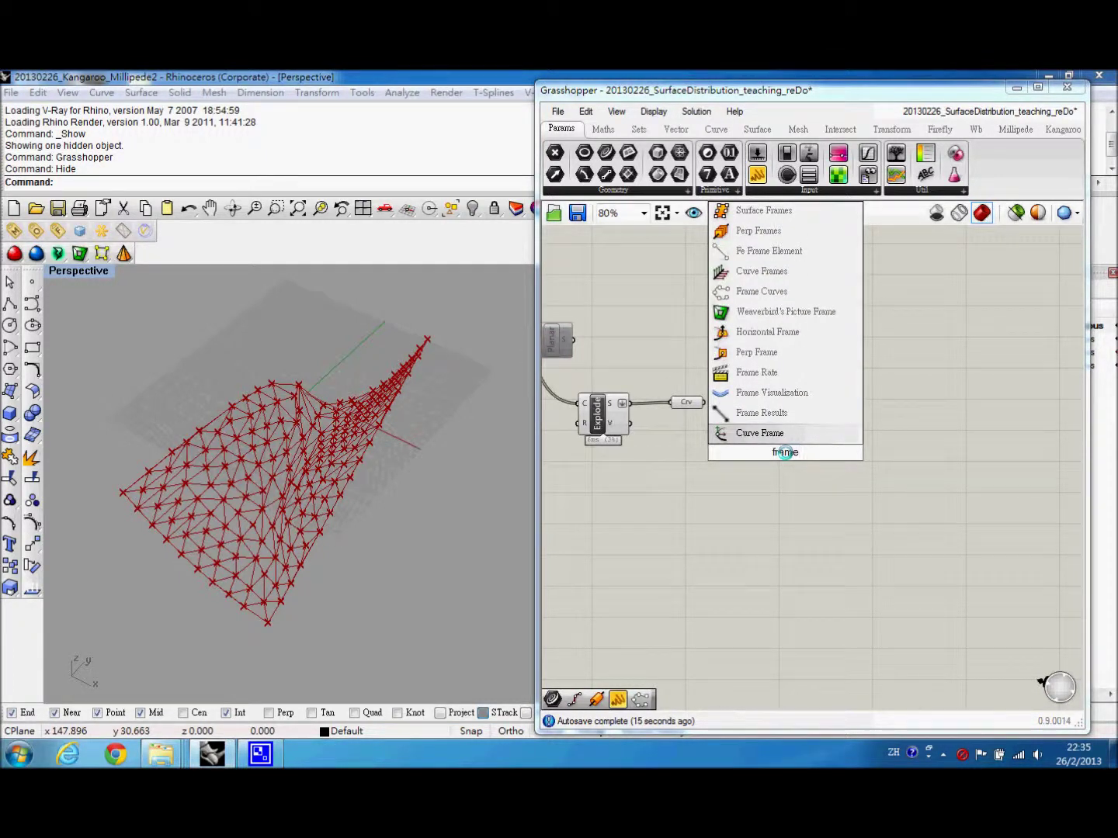
click(781, 311)
scroll(792, 452, up, 3)
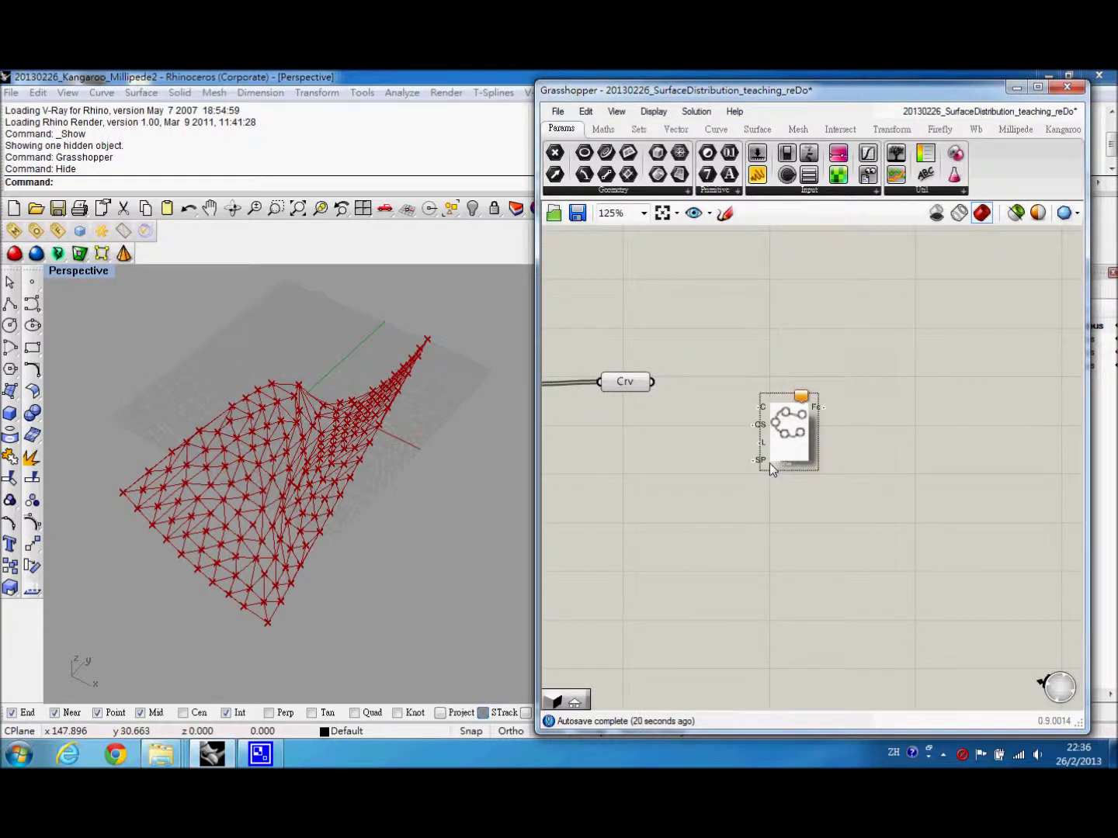
right_drag(769, 463, 784, 467)
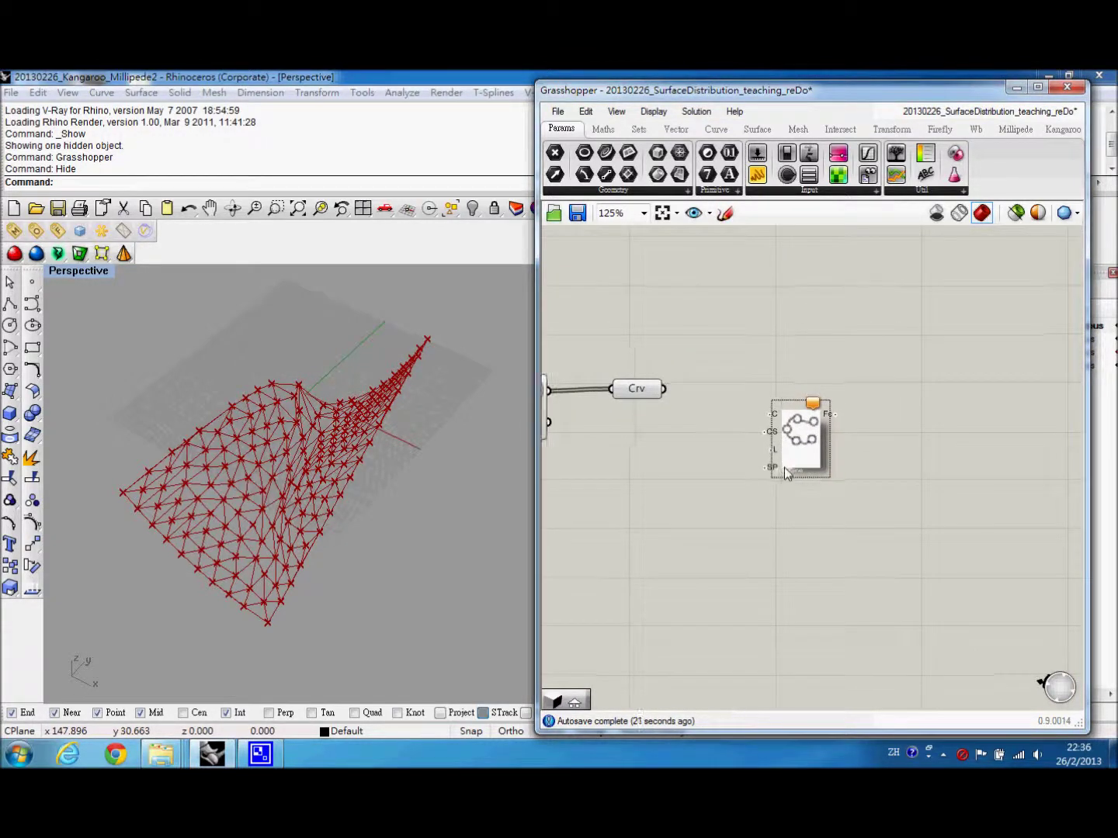
Add an FE Point Supports component below the Frame Curves component
double_click(800, 551)
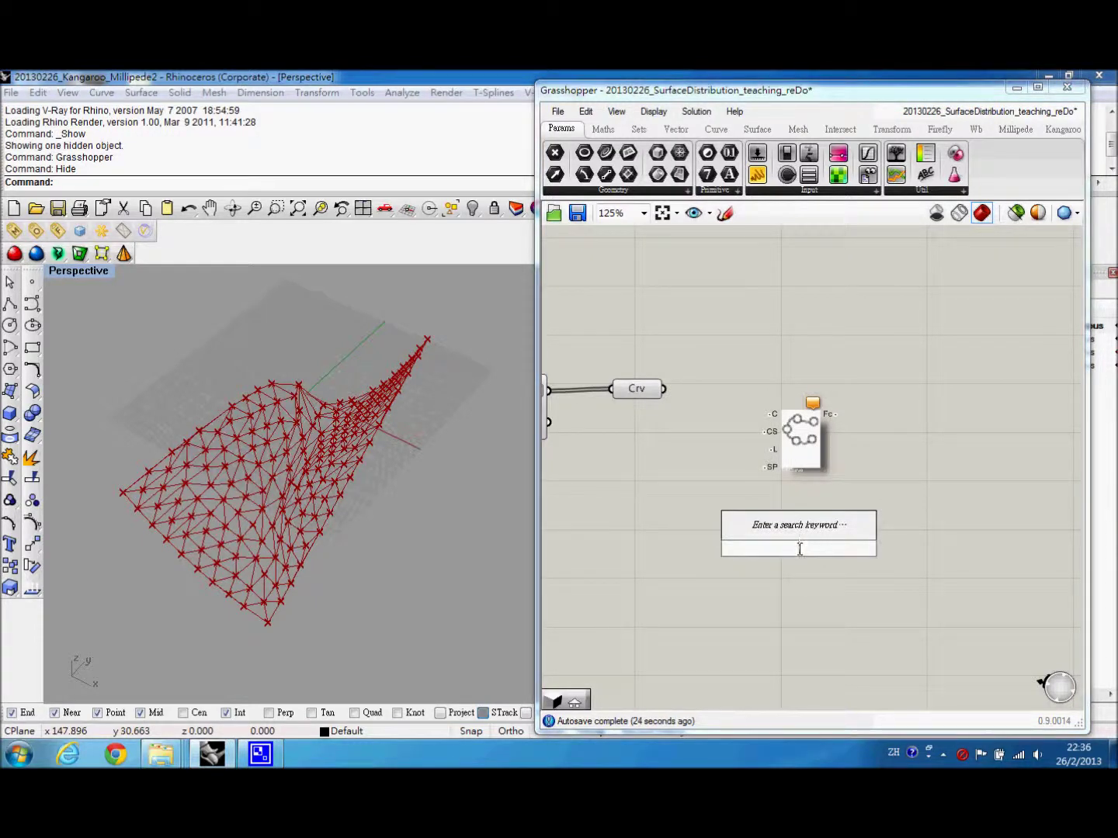
text(e)
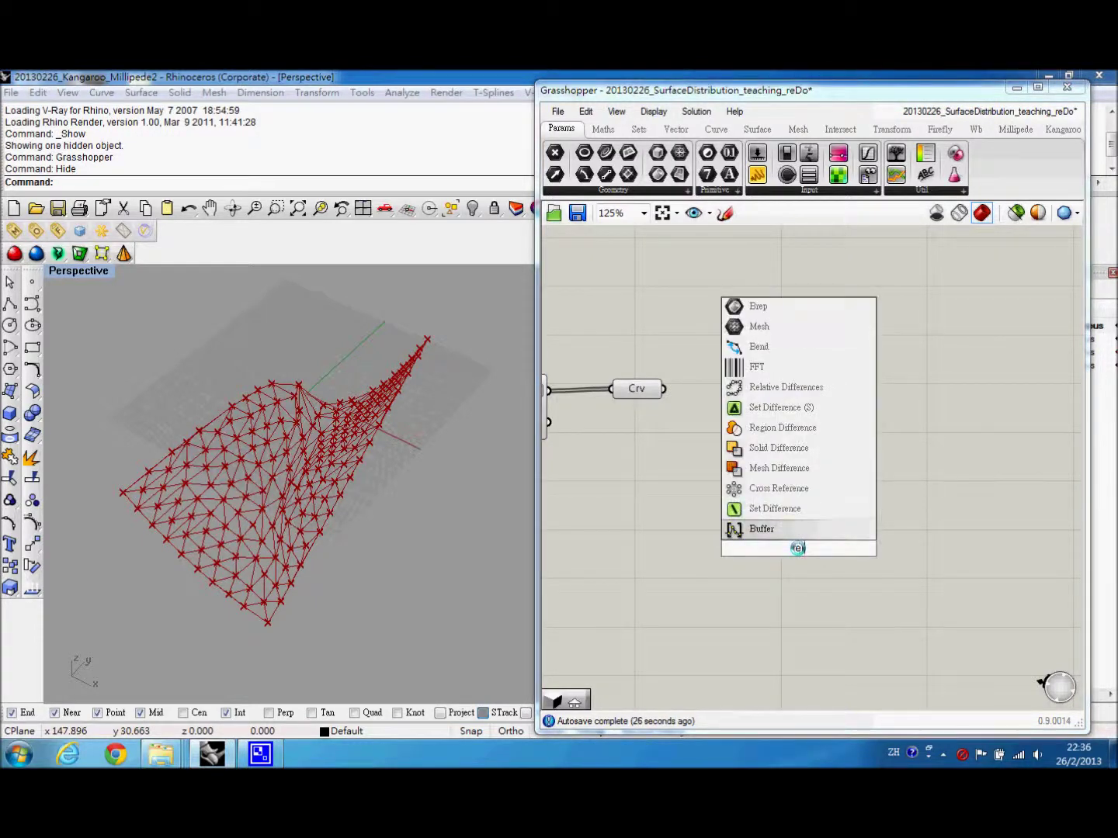
key(BackSpace)
text(fe point)
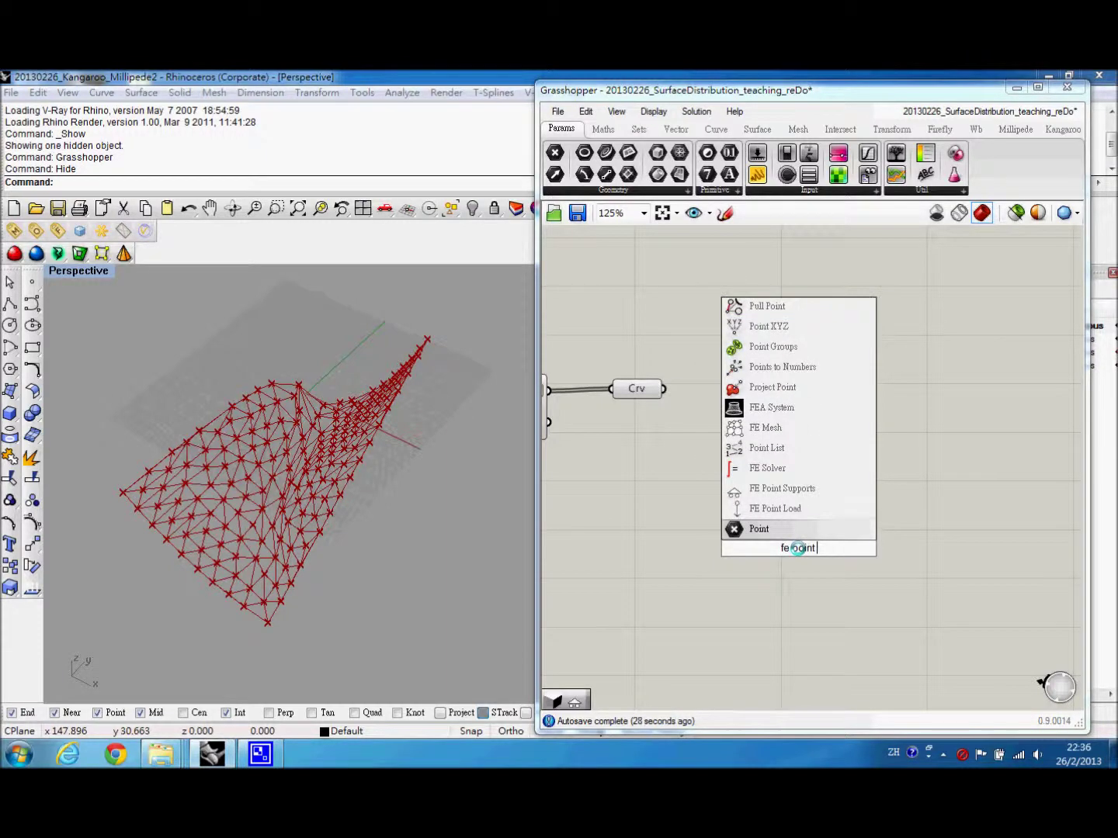
click(793, 487)
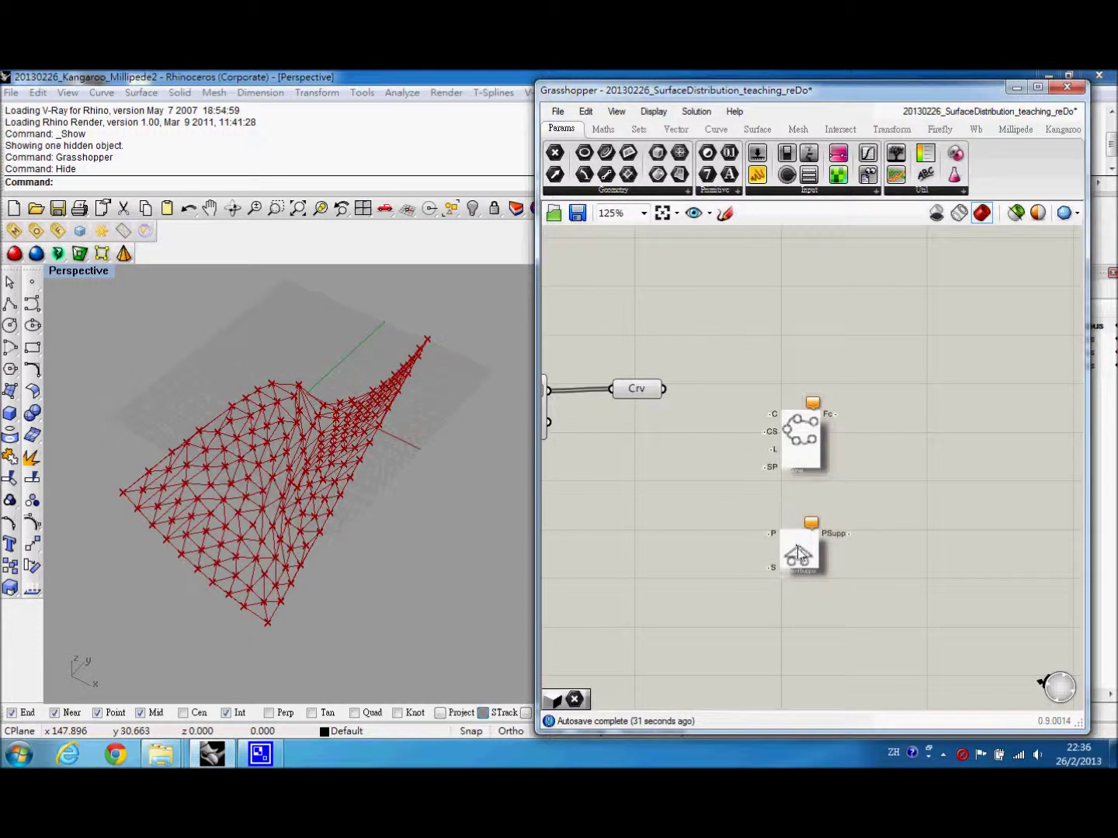
drag(803, 553, 803, 545)
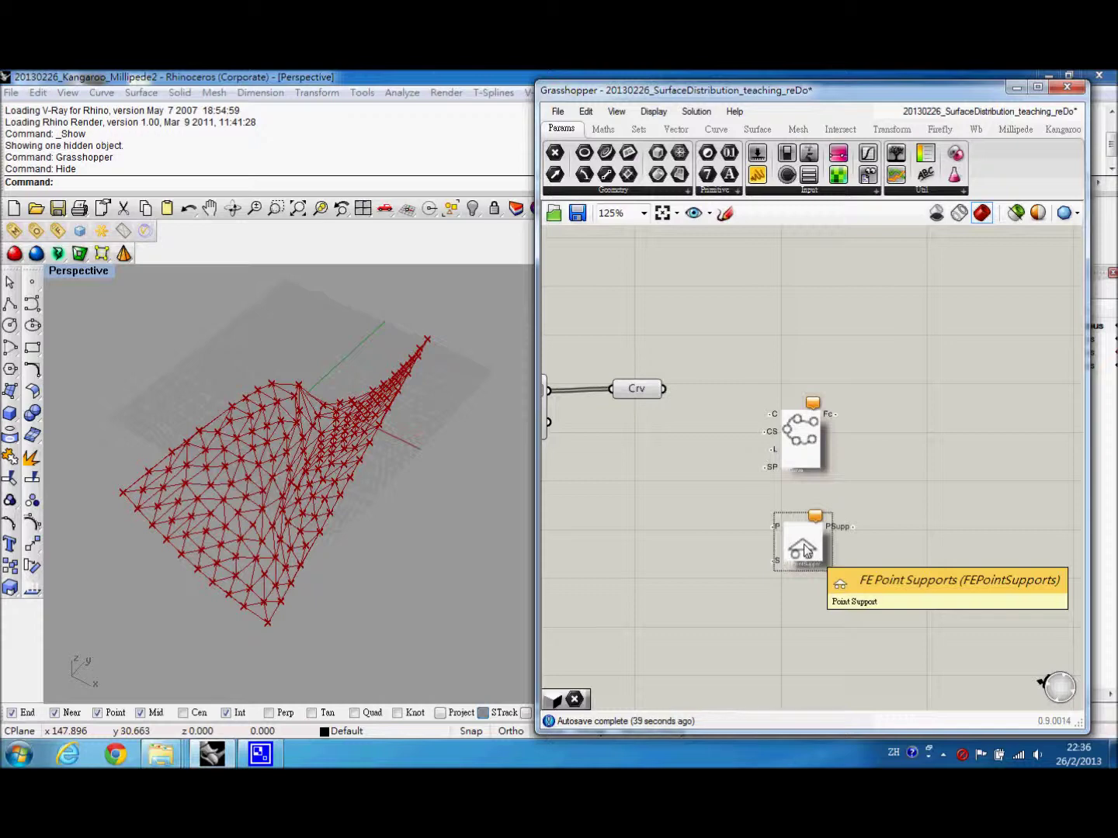
right_drag(803, 544, 808, 545)
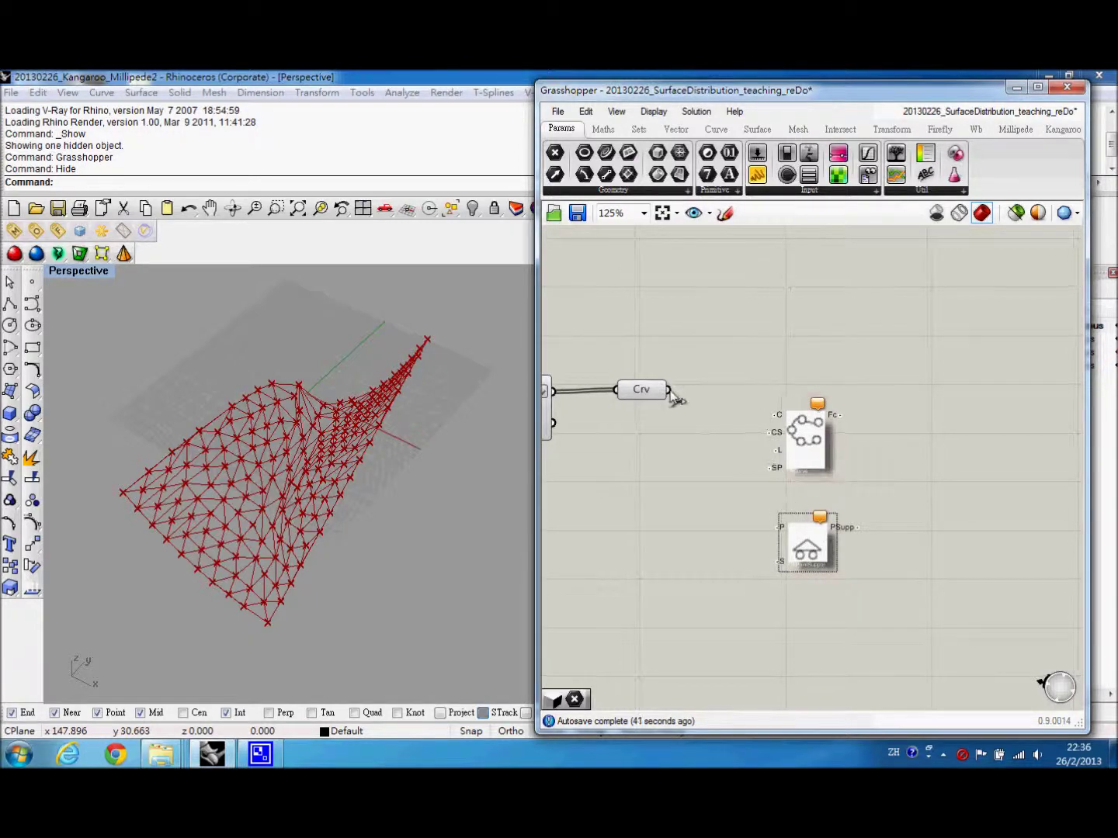
Connect the Curve parameter to the Frame Curves input C and shift both Millipede components away to free up space
drag(709, 403, 765, 418)
right_drag(819, 492, 881, 491)
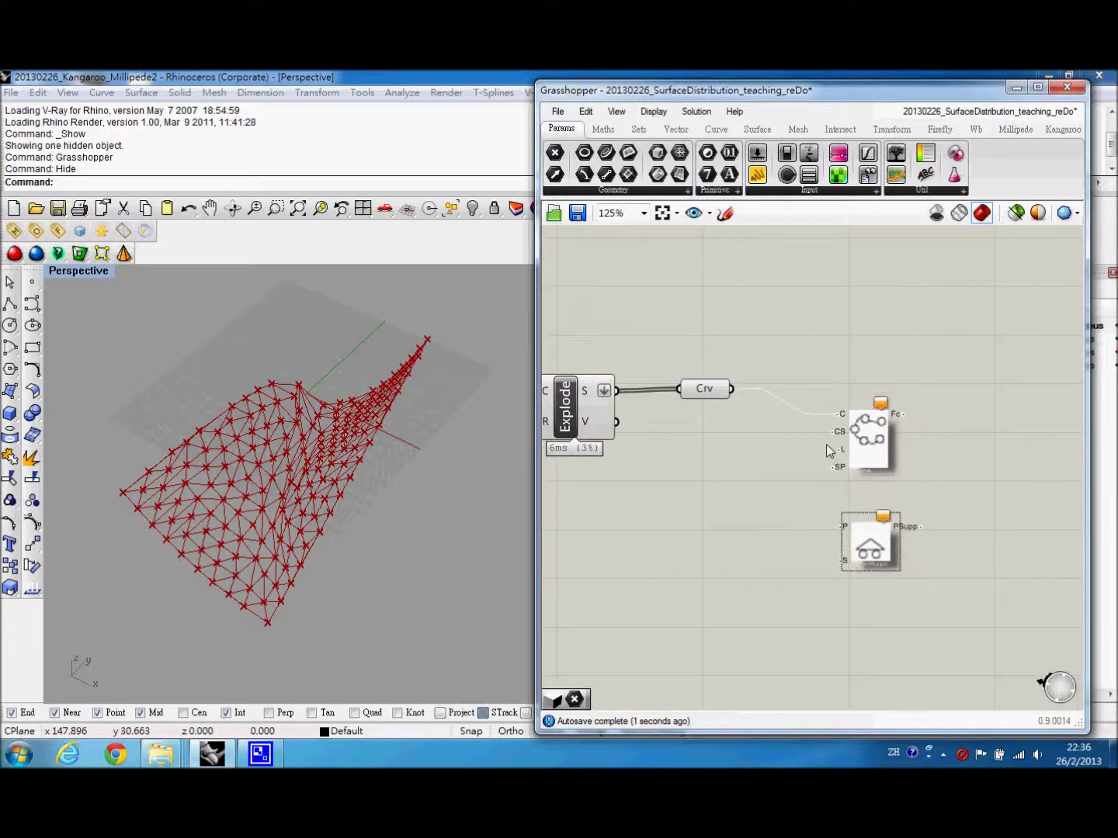
drag(876, 457, 931, 454)
drag(876, 548, 952, 565)
Add a Millipede Material component below the Curve parameter and set its material to STEEL
double_click(687, 453)
text(material)
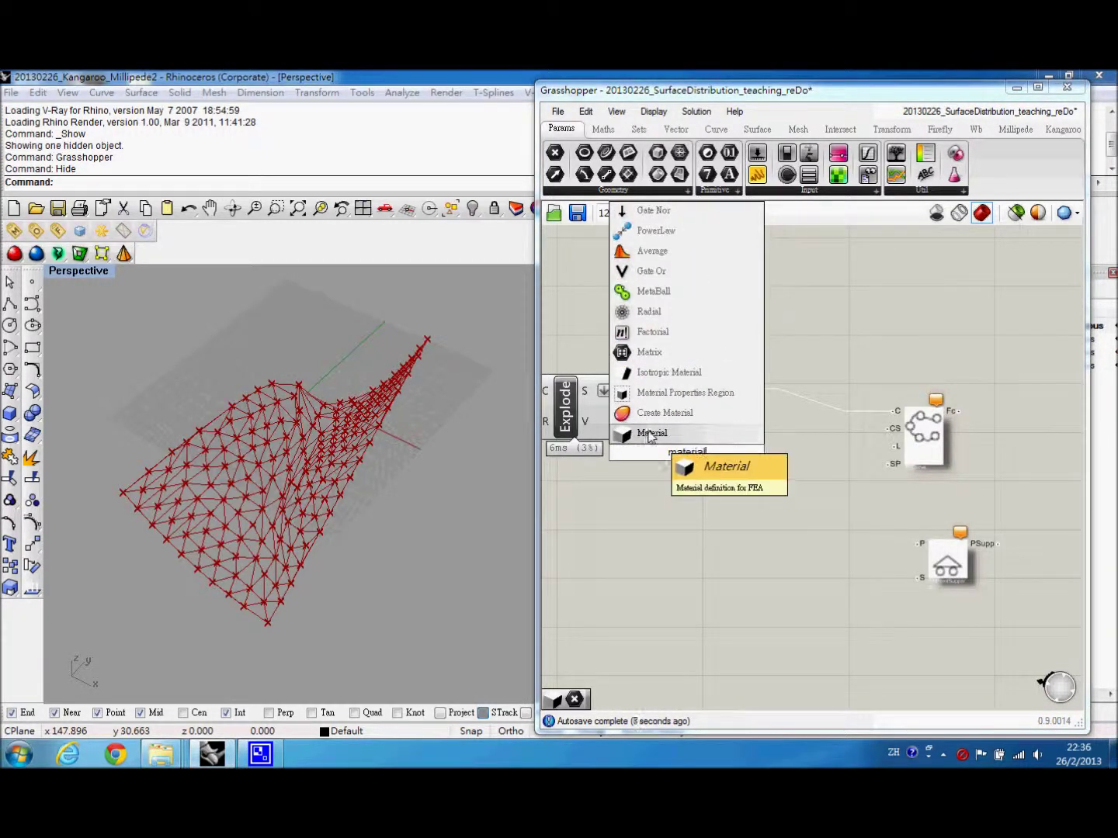
click(657, 433)
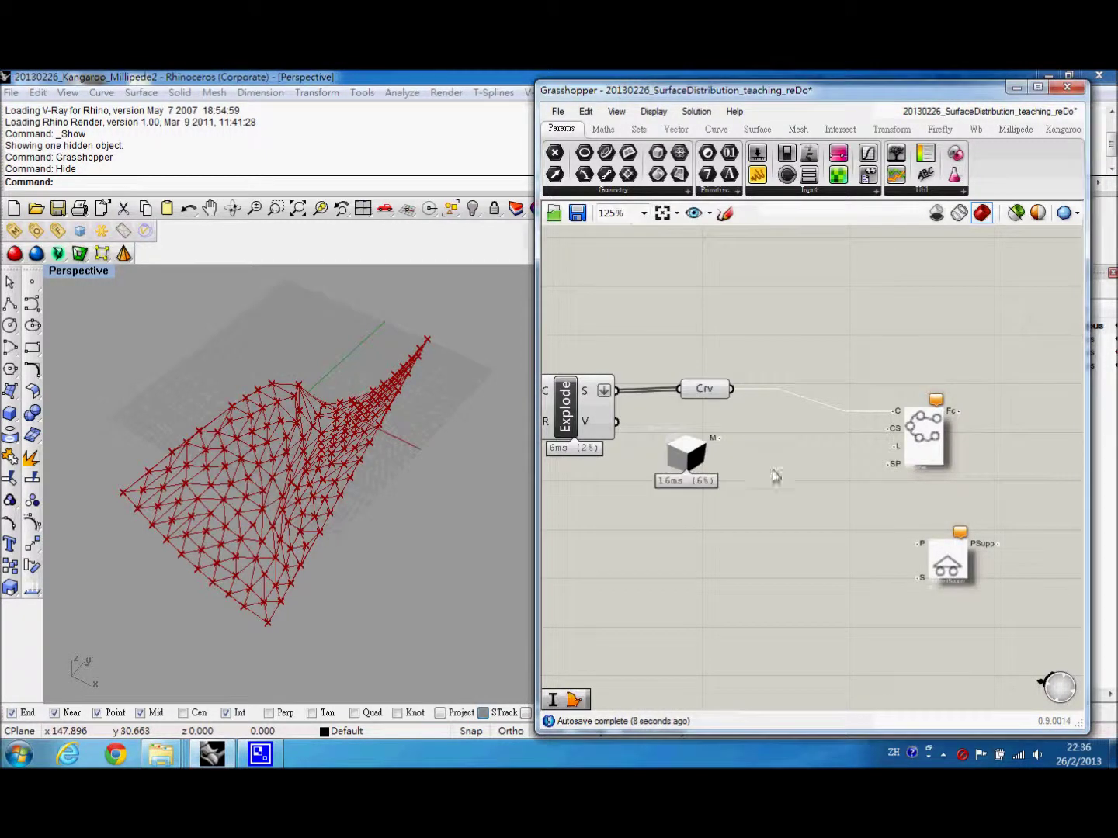
right_click(649, 463)
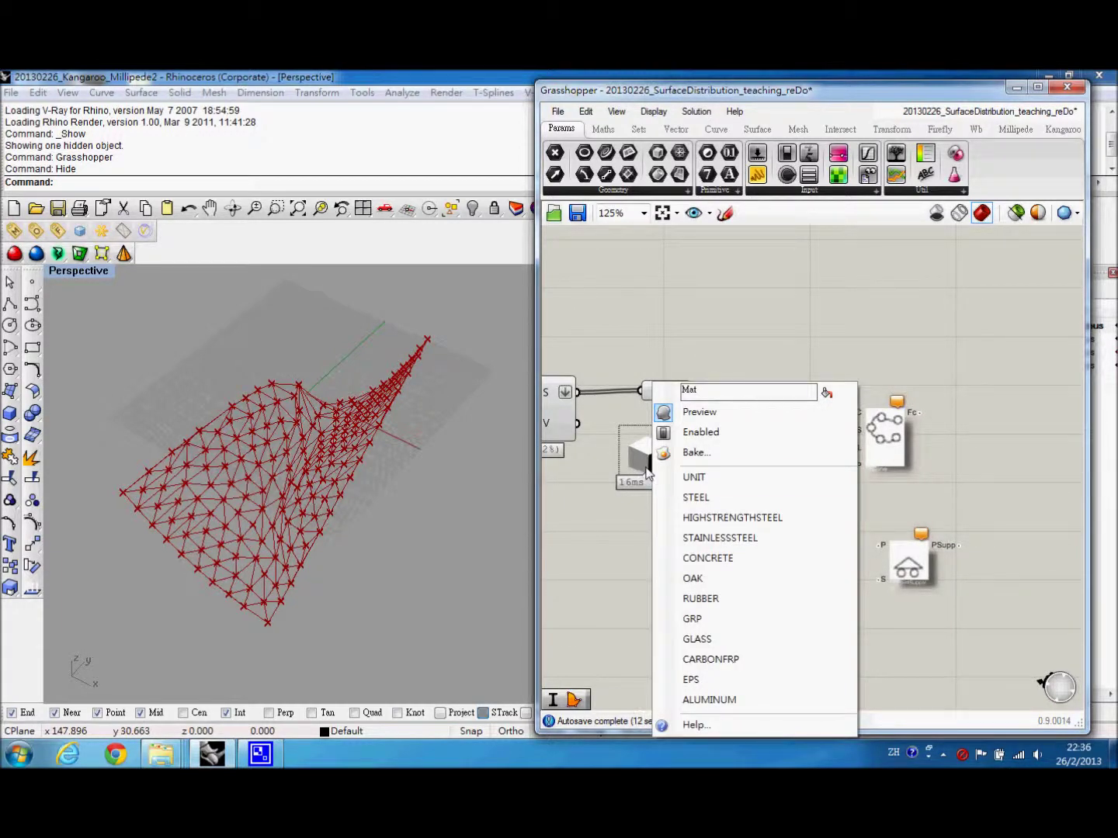
click(706, 503)
Add a MillC_CrossSection component beside the material and set its profile type to I_BEAM
double_click(709, 472)
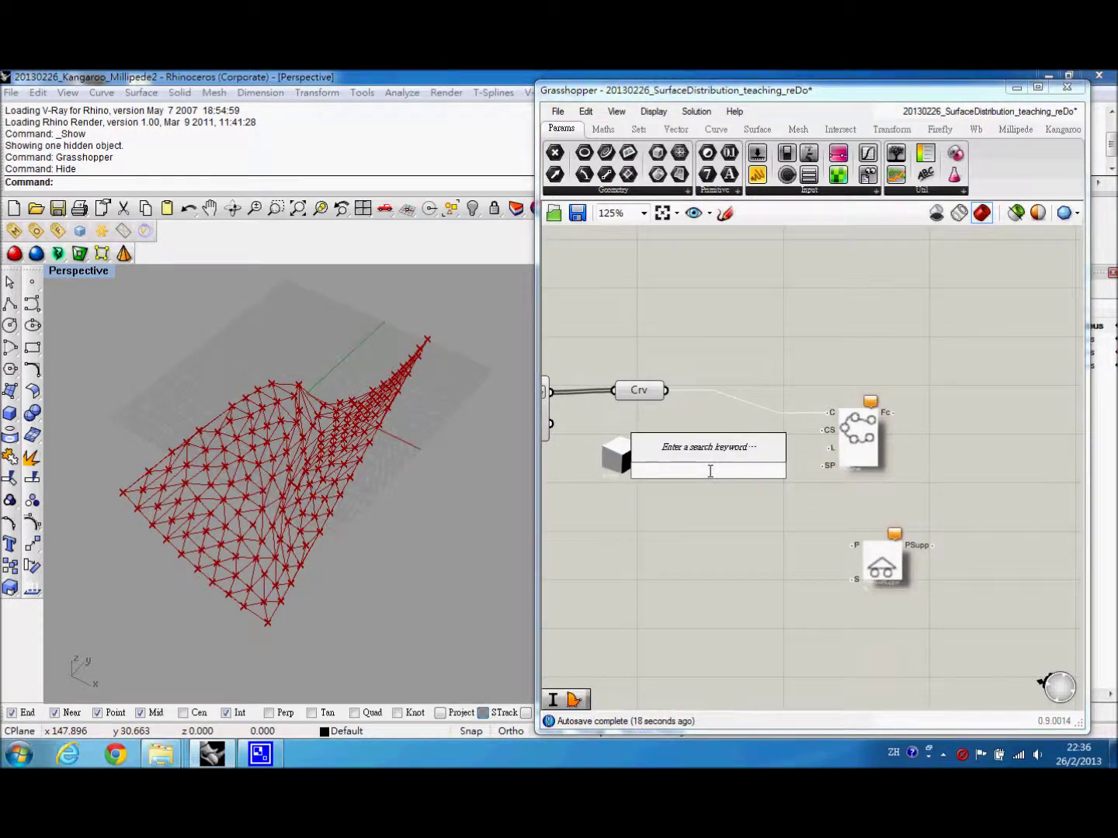
text(mill)
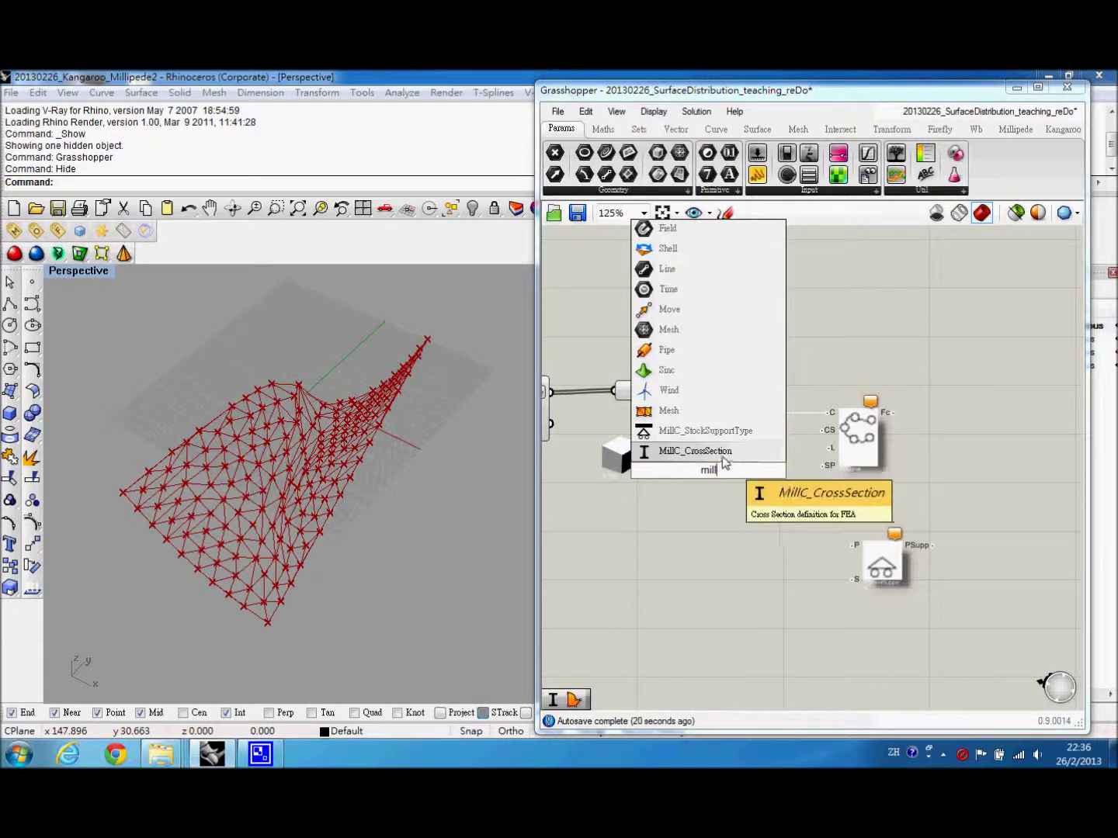
click(714, 452)
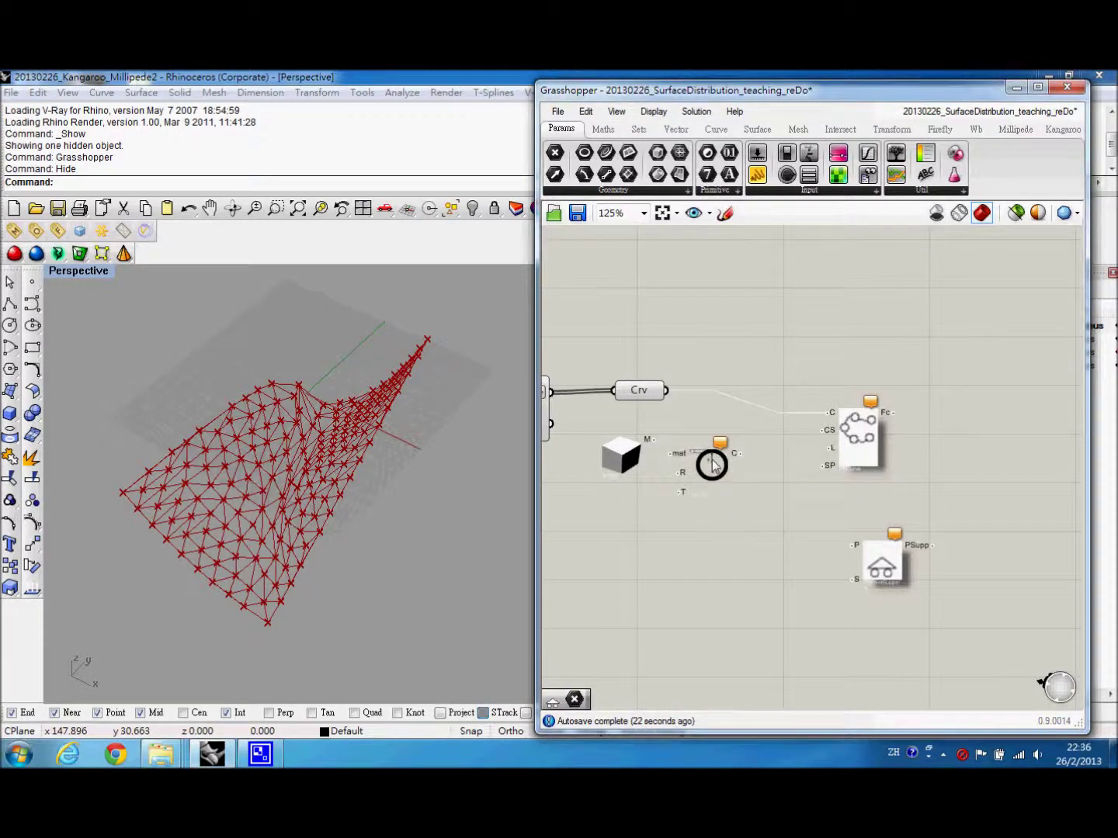
drag(713, 464, 727, 454)
right_click(727, 454)
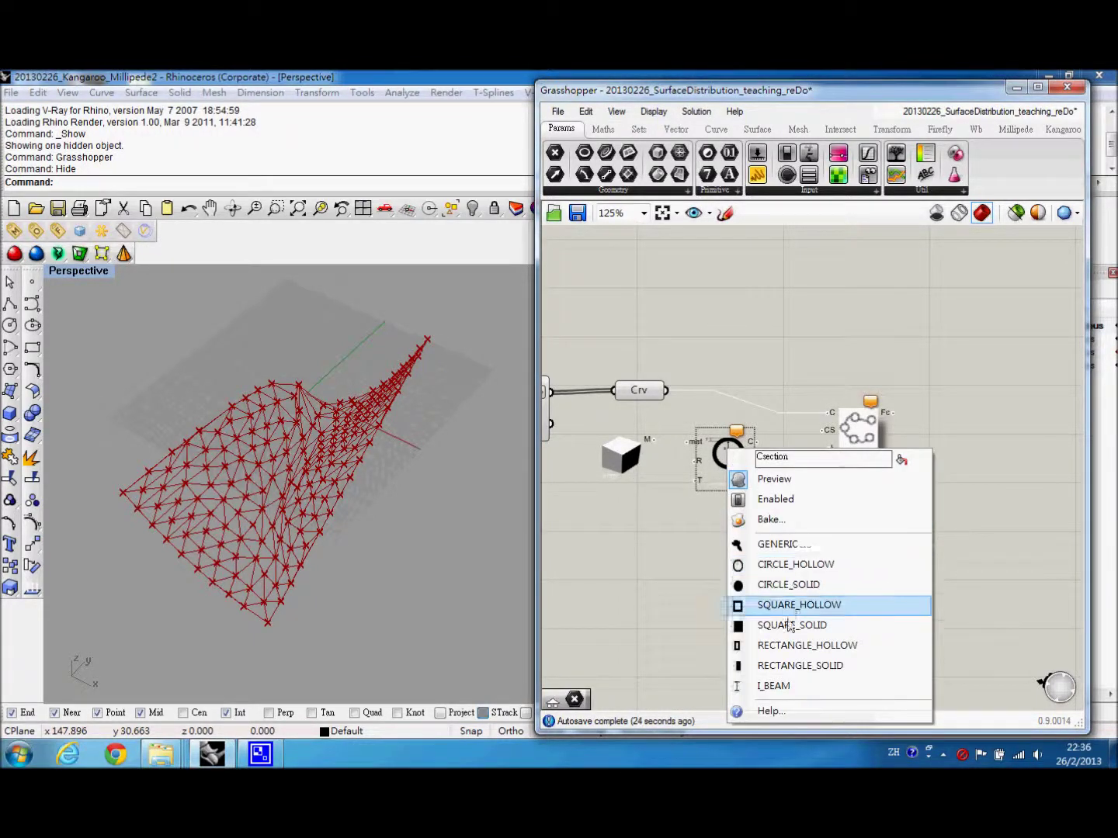
click(778, 689)
right_drag(775, 475, 740, 472)
scroll(687, 463, up, 3)
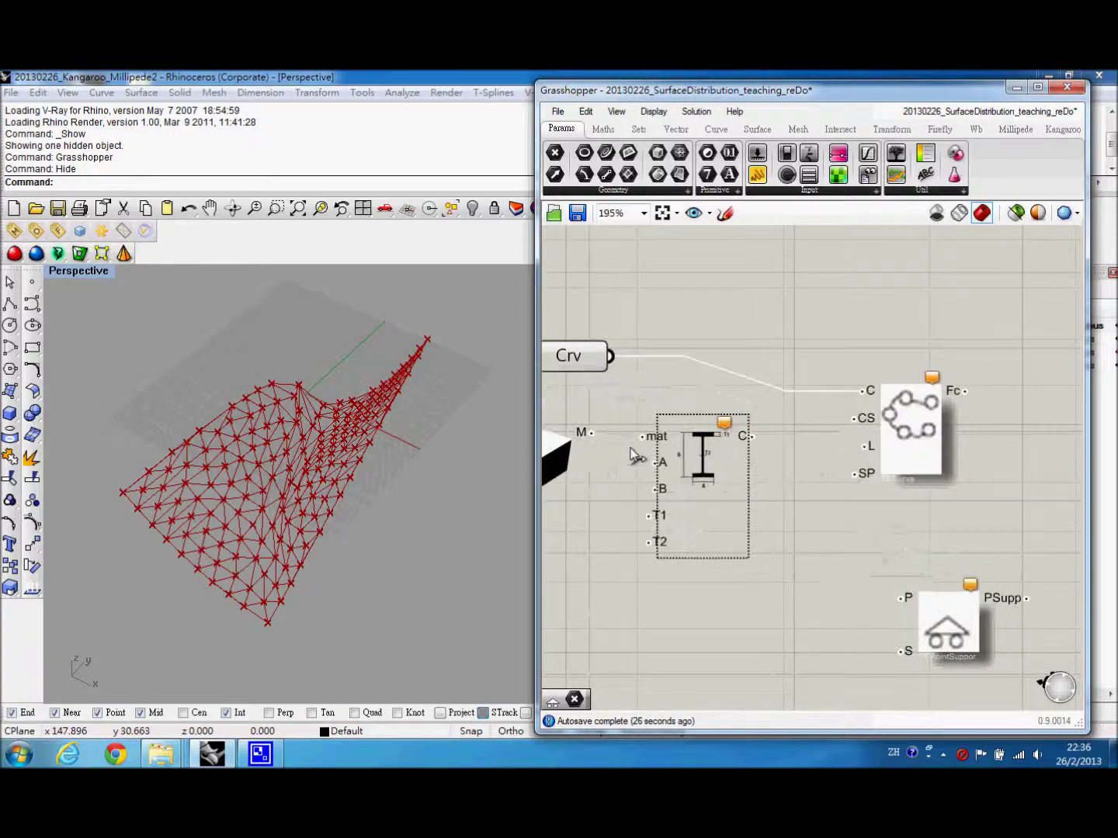
Connect the material to the cross section's mat input and the cross section output C to the Frame Curves input CS
drag(590, 434, 641, 439)
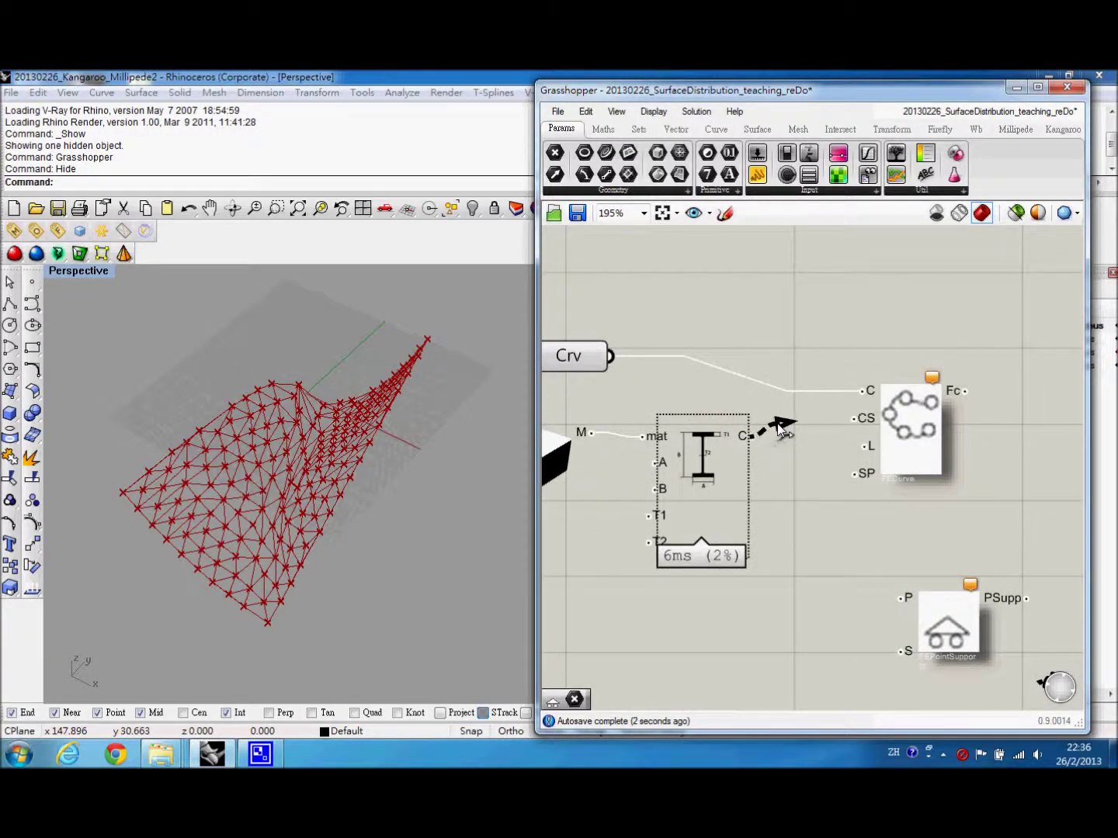
drag(778, 426, 856, 418)
right_drag(823, 497, 798, 489)
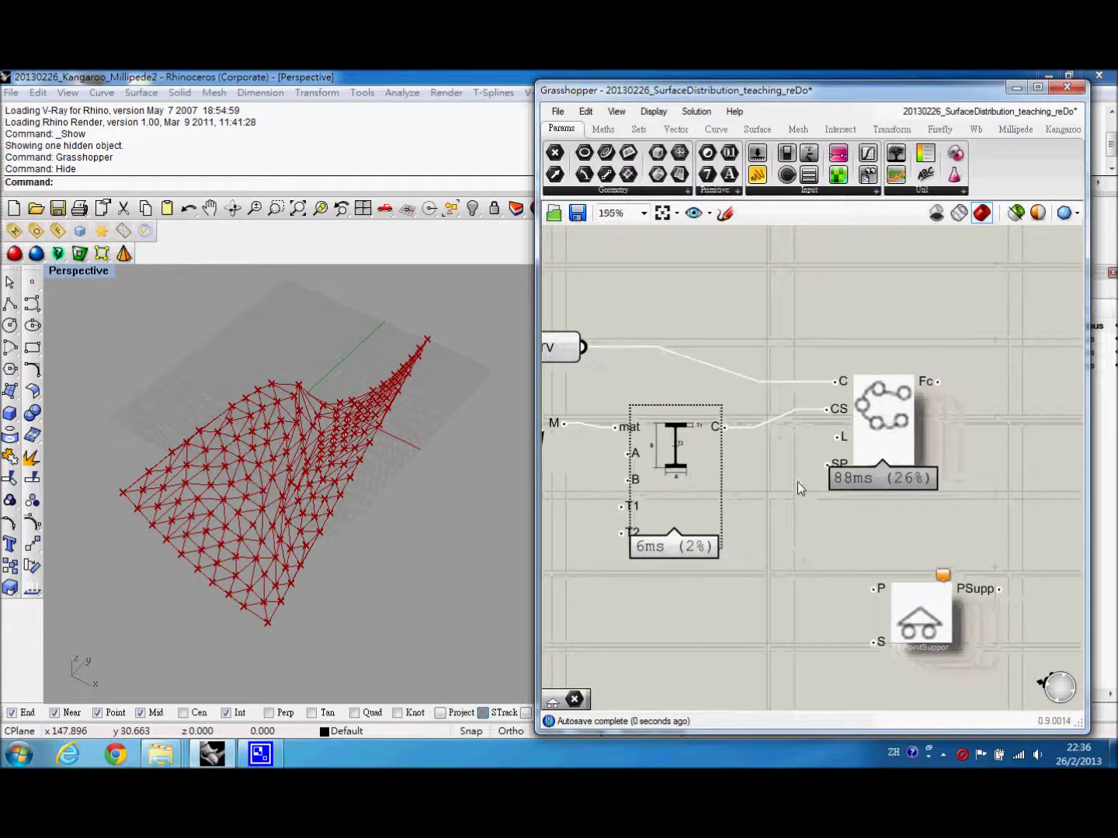
scroll(797, 488, down, 4)
Align the FE Point Supports component below Frame Curves and inspect the structure's lowest edges from the side
drag(885, 545, 866, 567)
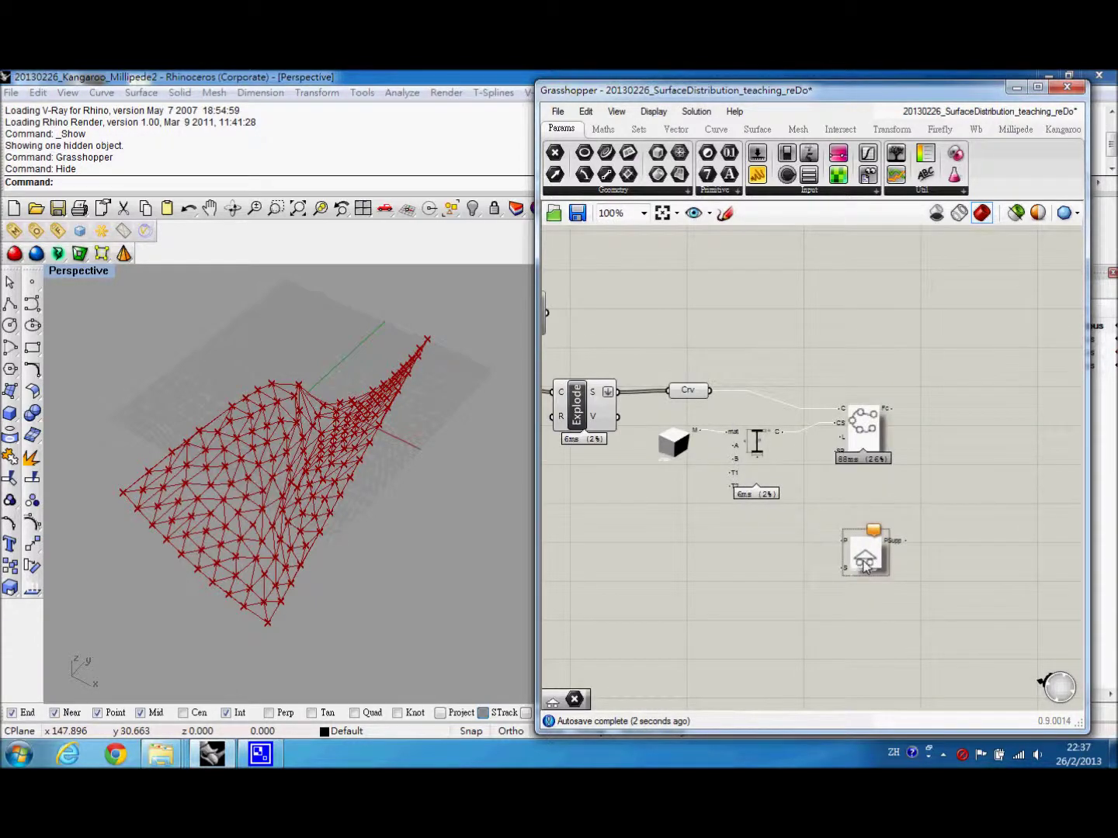
right_drag(329, 569, 477, 444)
click(858, 548)
scroll(862, 555, up, 4)
right_drag(429, 317, 453, 353)
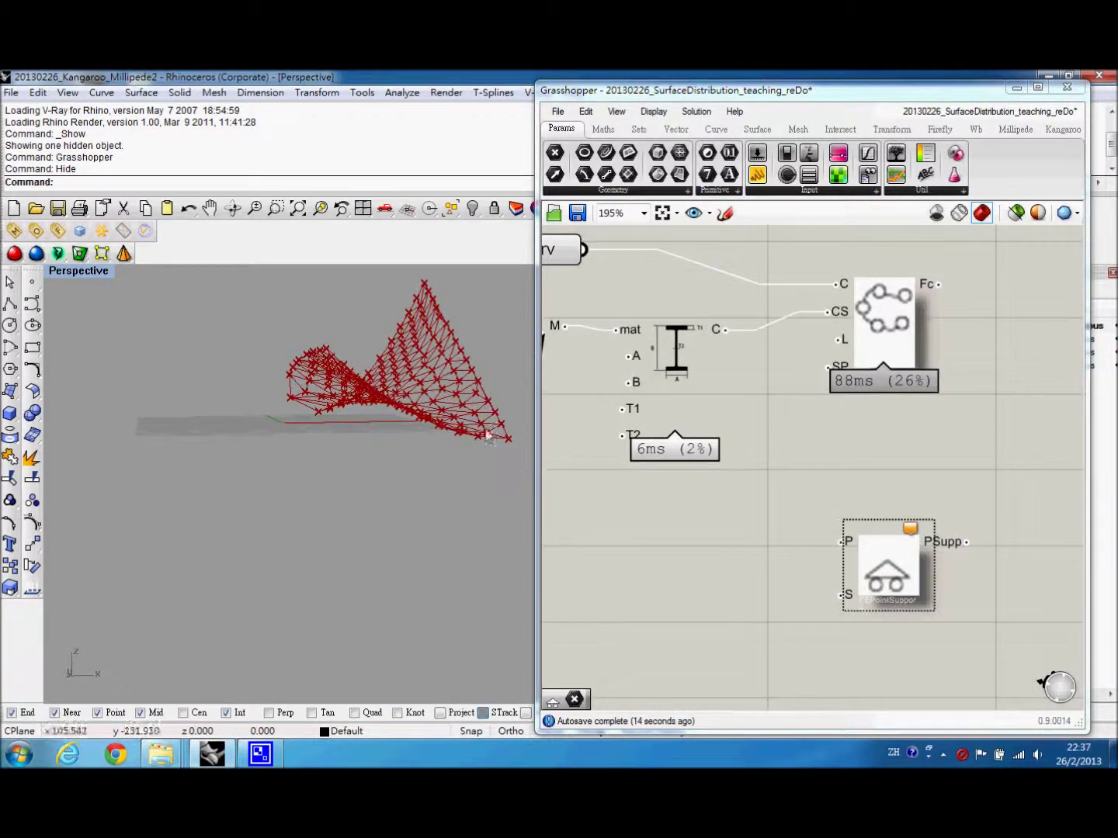
Bake the face polylines from the Weaverbird Face Polylines component into Rhino
scroll(631, 459, down, 4)
right_drag(625, 466, 815, 505)
right_drag(710, 425, 773, 439)
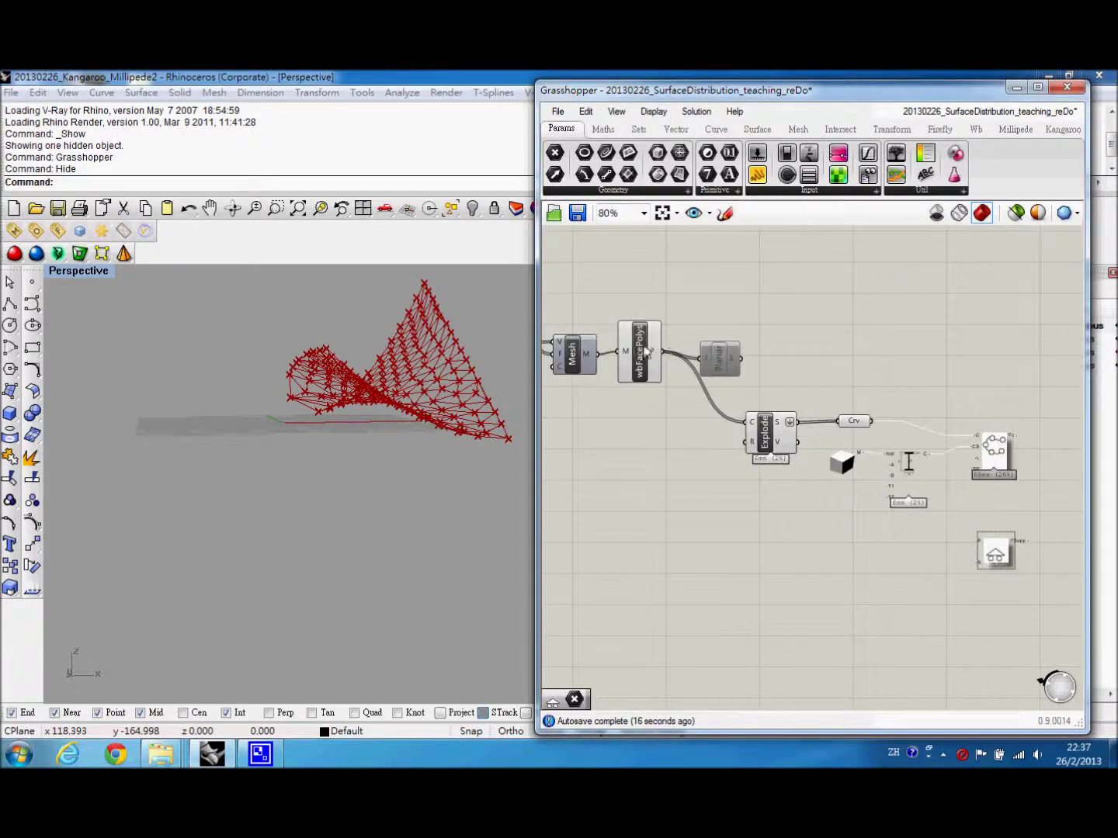
click(639, 350)
middle_click(641, 350)
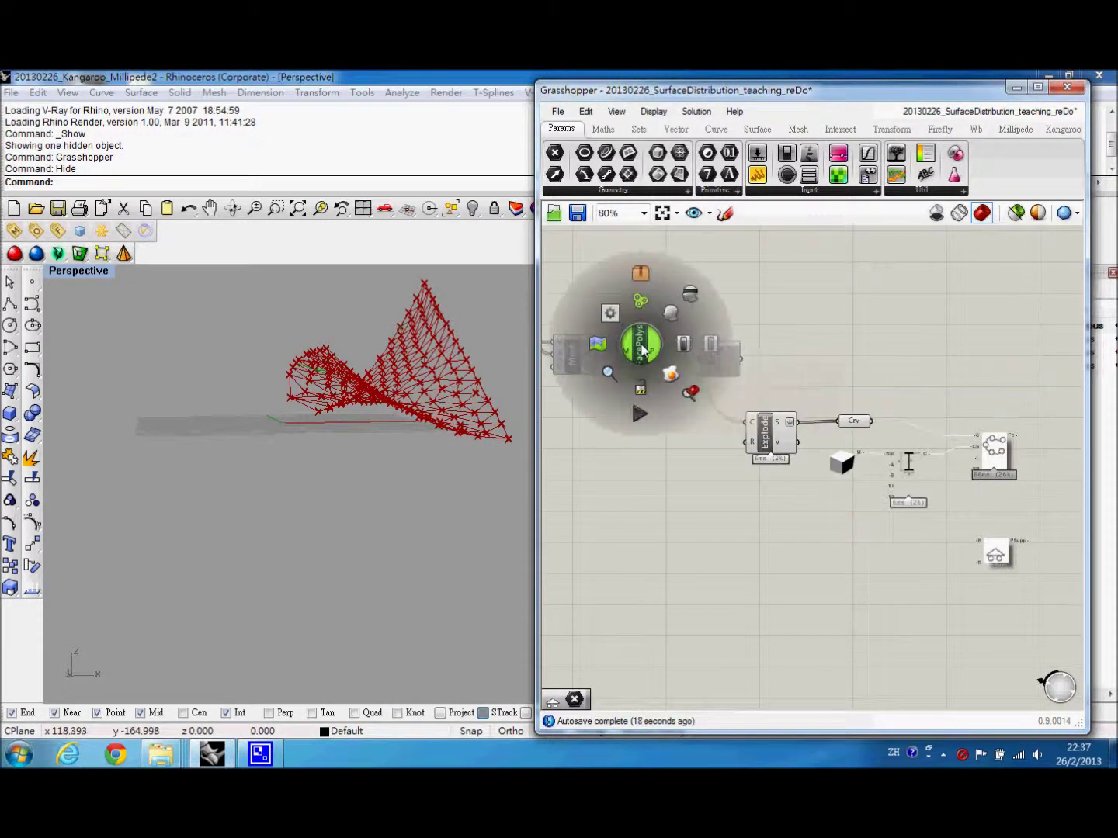
right_drag(466, 408, 398, 424)
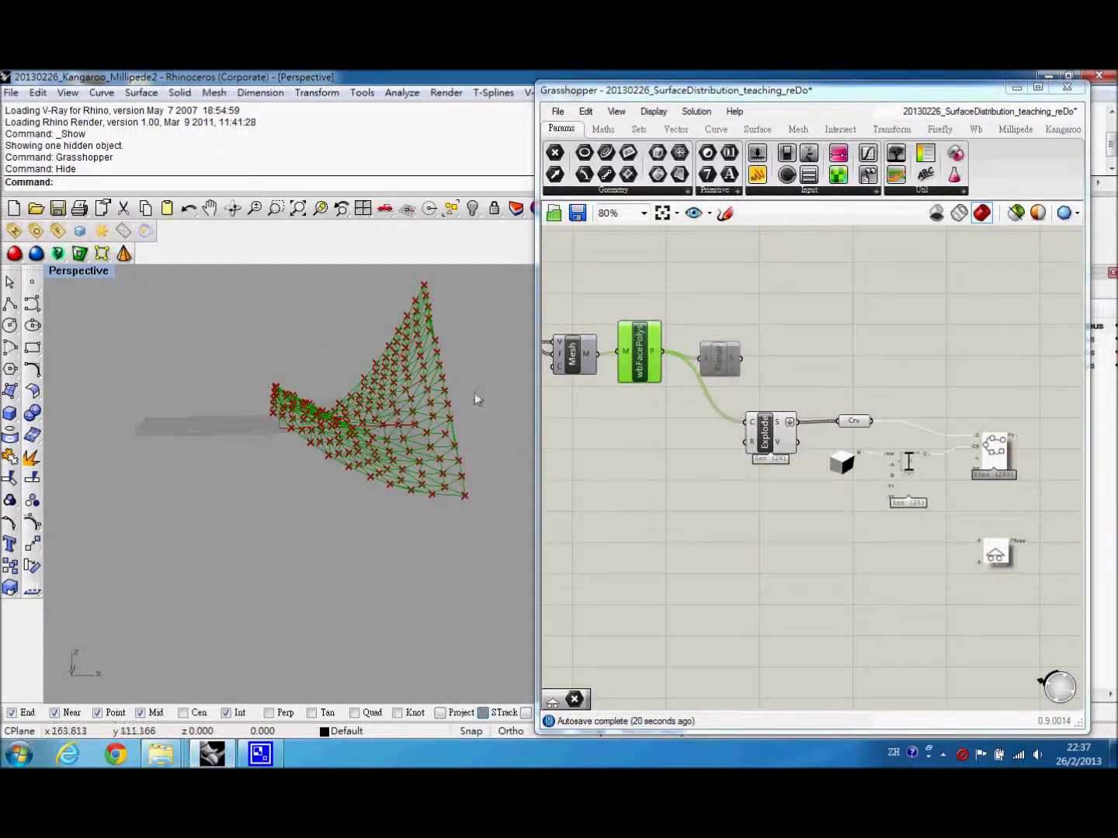
Select the newly baked face polylines in Rhino and group them
click(454, 216)
click(542, 229)
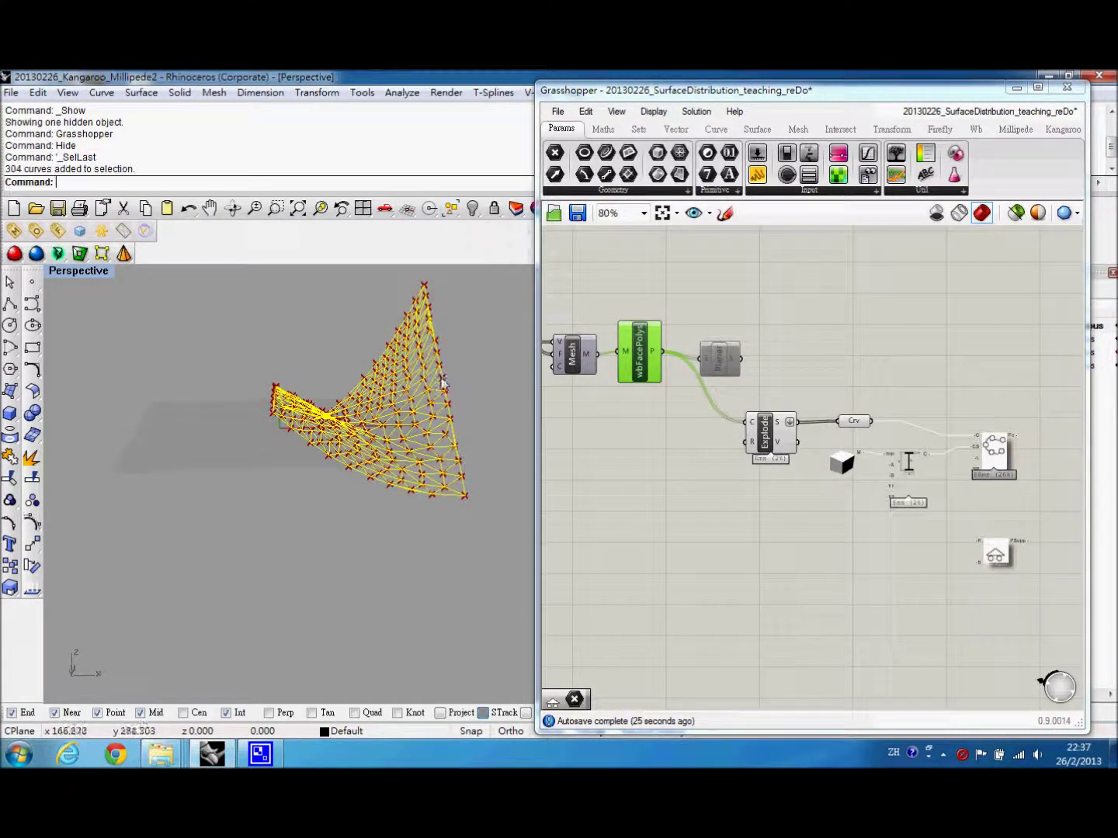
right_drag(444, 381, 491, 380)
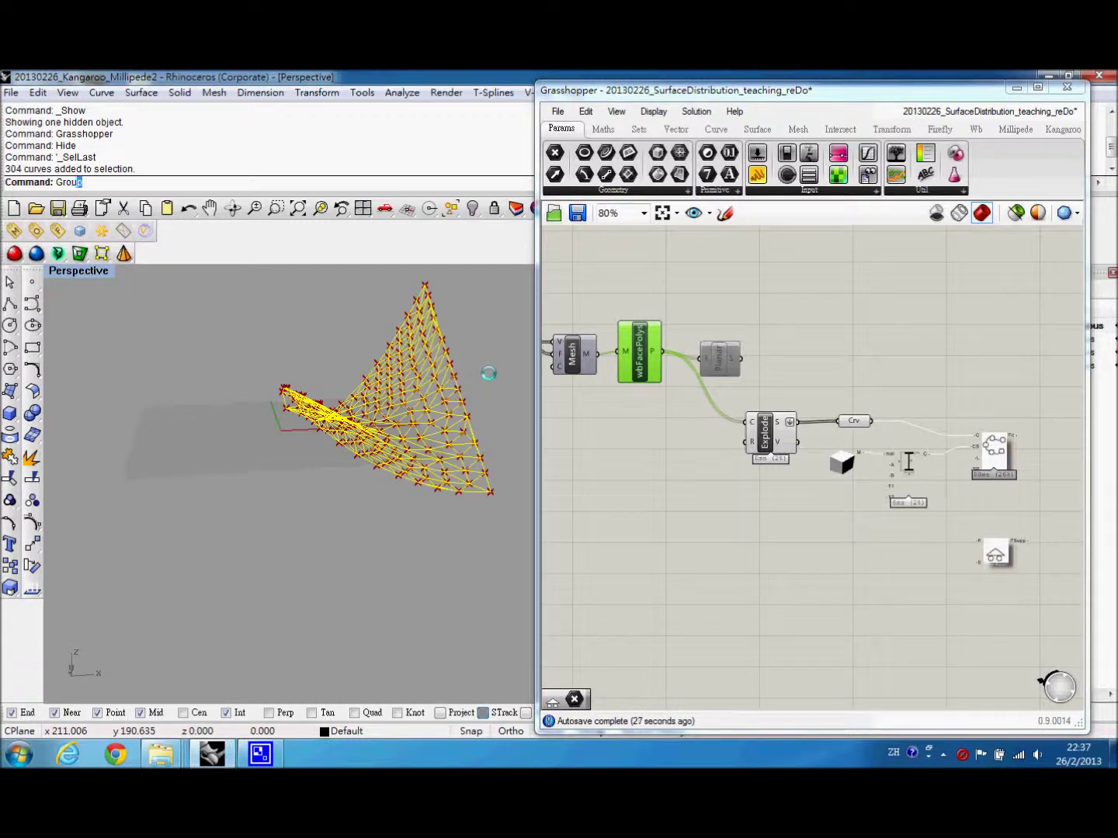
Place point objects on the two lowest corner nodes of the structure, snapping to the baked polylines
click(32, 281)
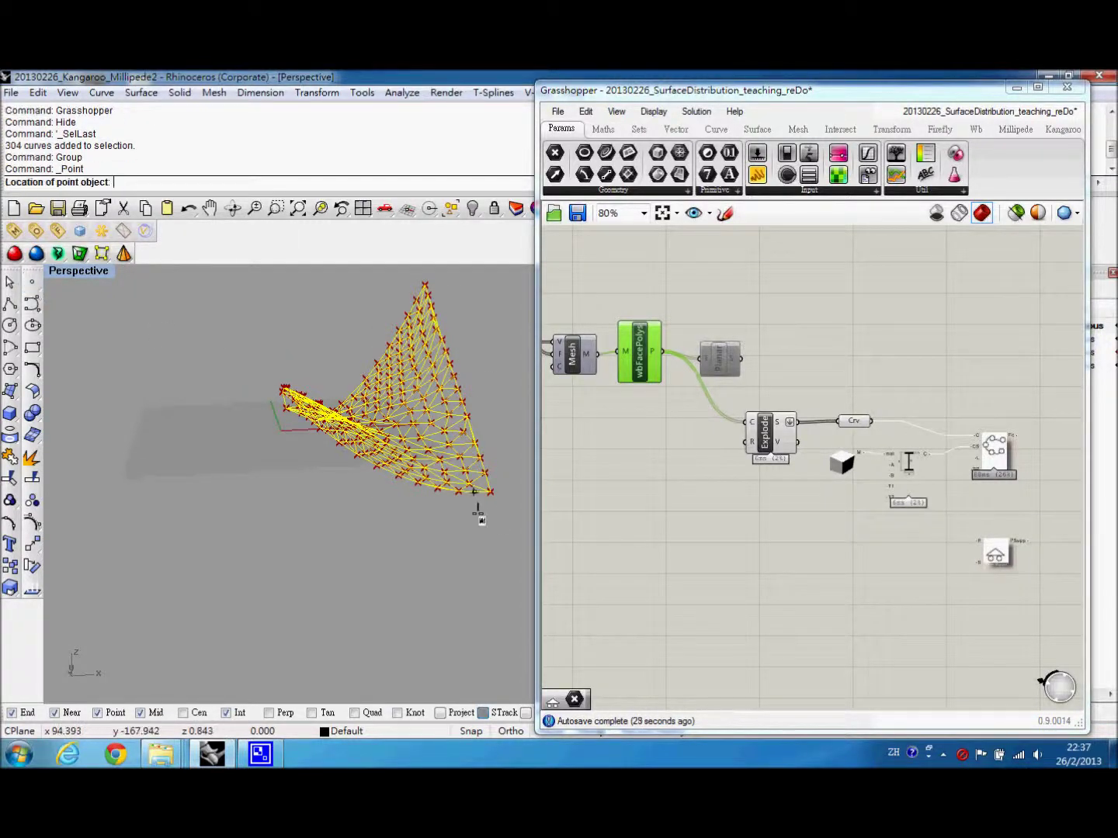
scroll(505, 508, up, 3)
click(479, 477)
scroll(495, 490, down, 8)
right_drag(397, 492, 397, 444)
right_click(376, 387)
scroll(419, 441, up, 5)
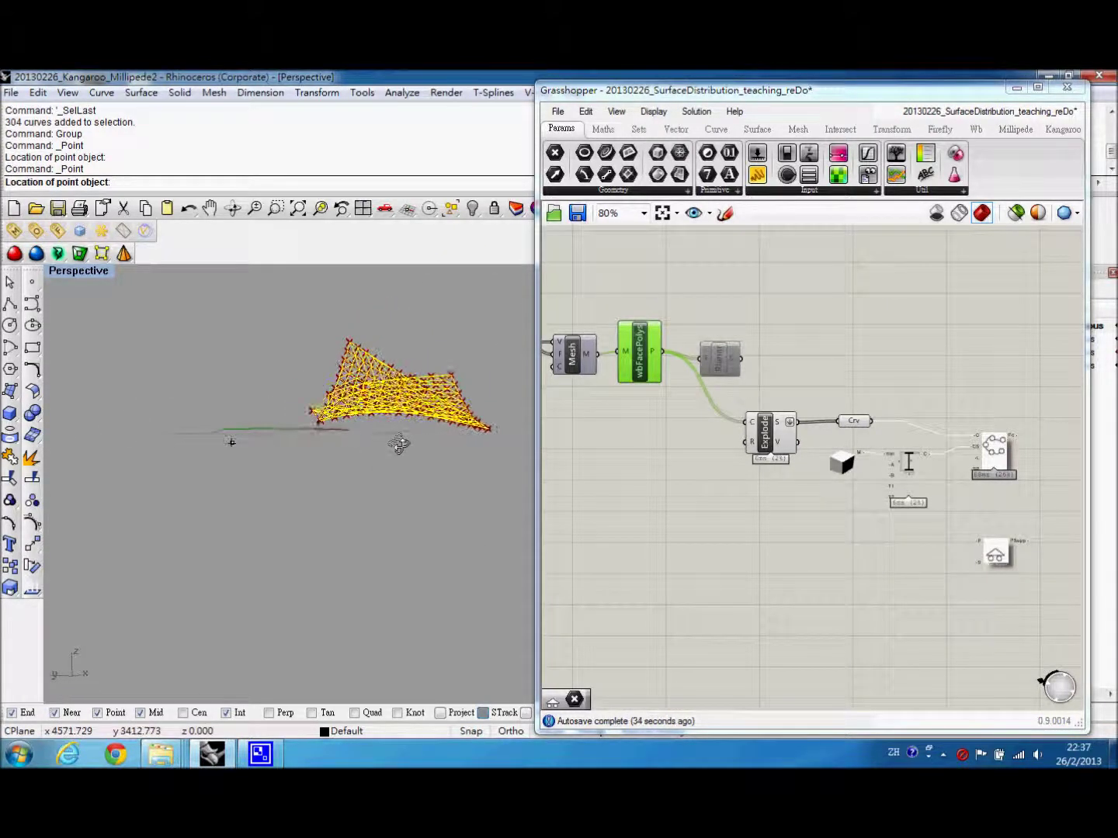
right_drag(318, 424, 357, 429)
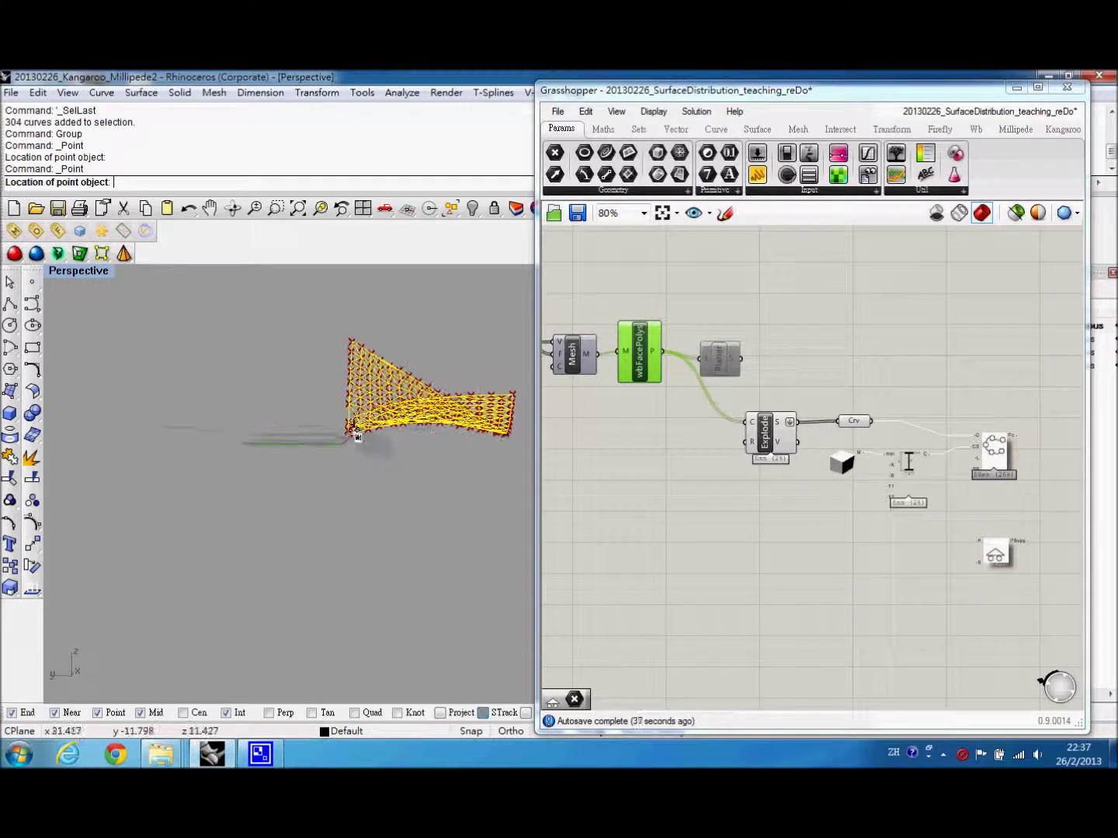
scroll(349, 450, up, 5)
click(332, 441)
scroll(336, 447, down, 5)
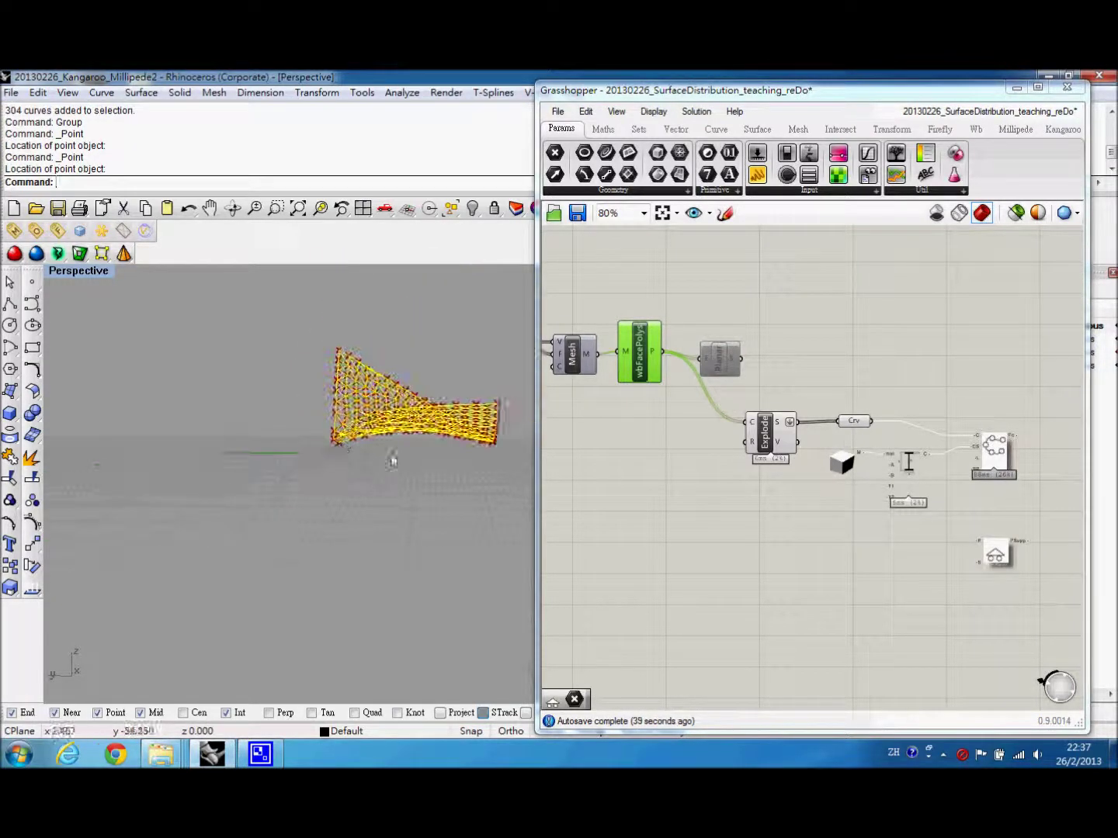
Delete the group of baked face polylines from Rhino, keeping the two corner points
right_drag(336, 447, 216, 453)
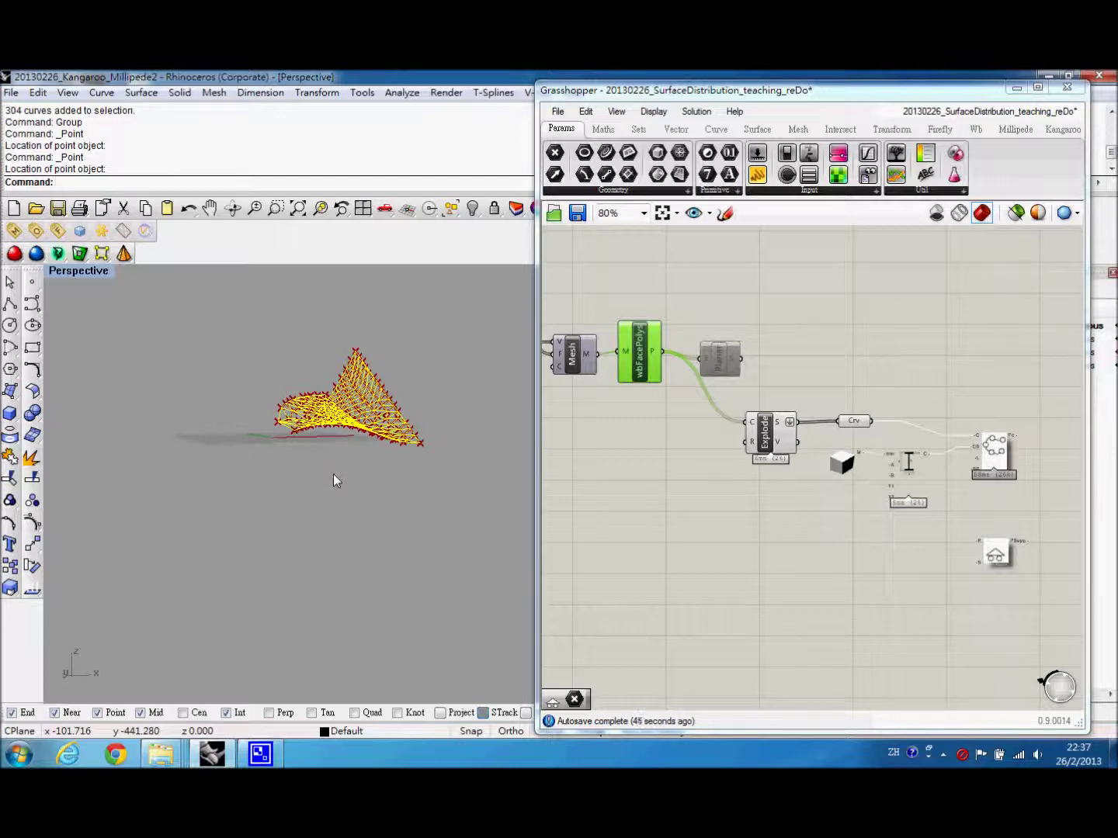
key(Delete)
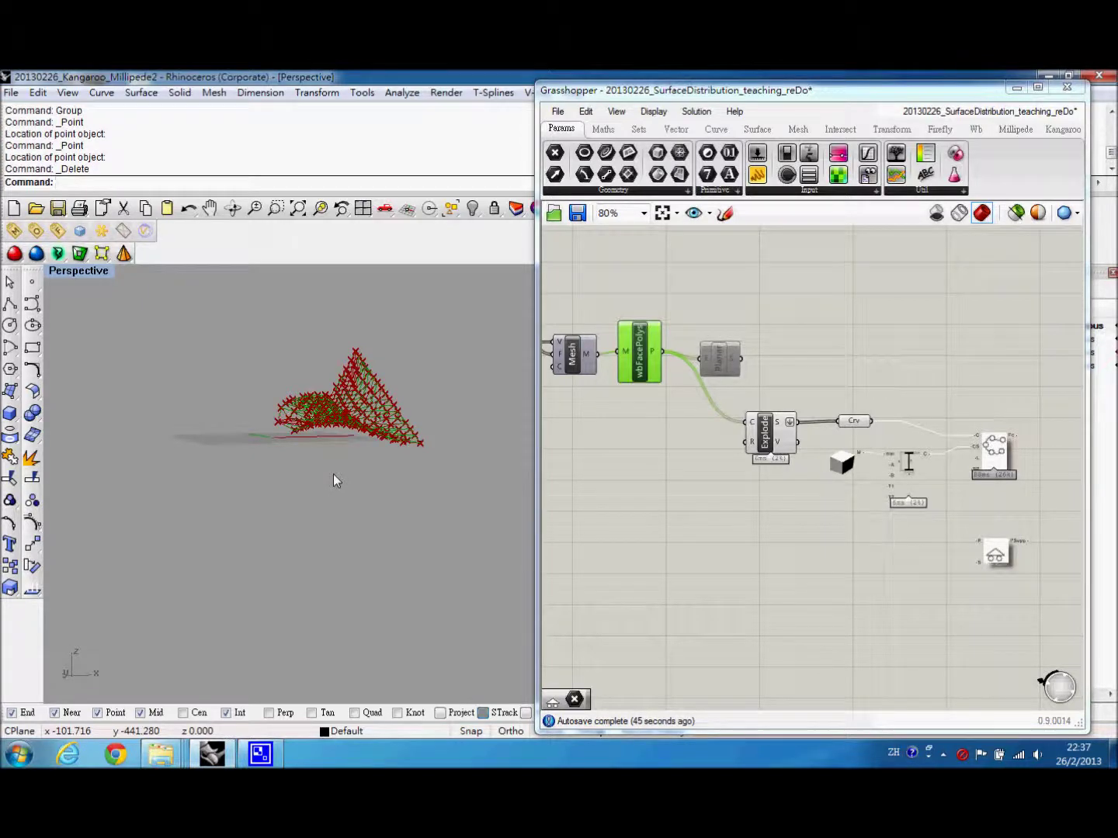
click(10, 281)
right_drag(250, 399, 349, 462)
scroll(405, 461, up, 4)
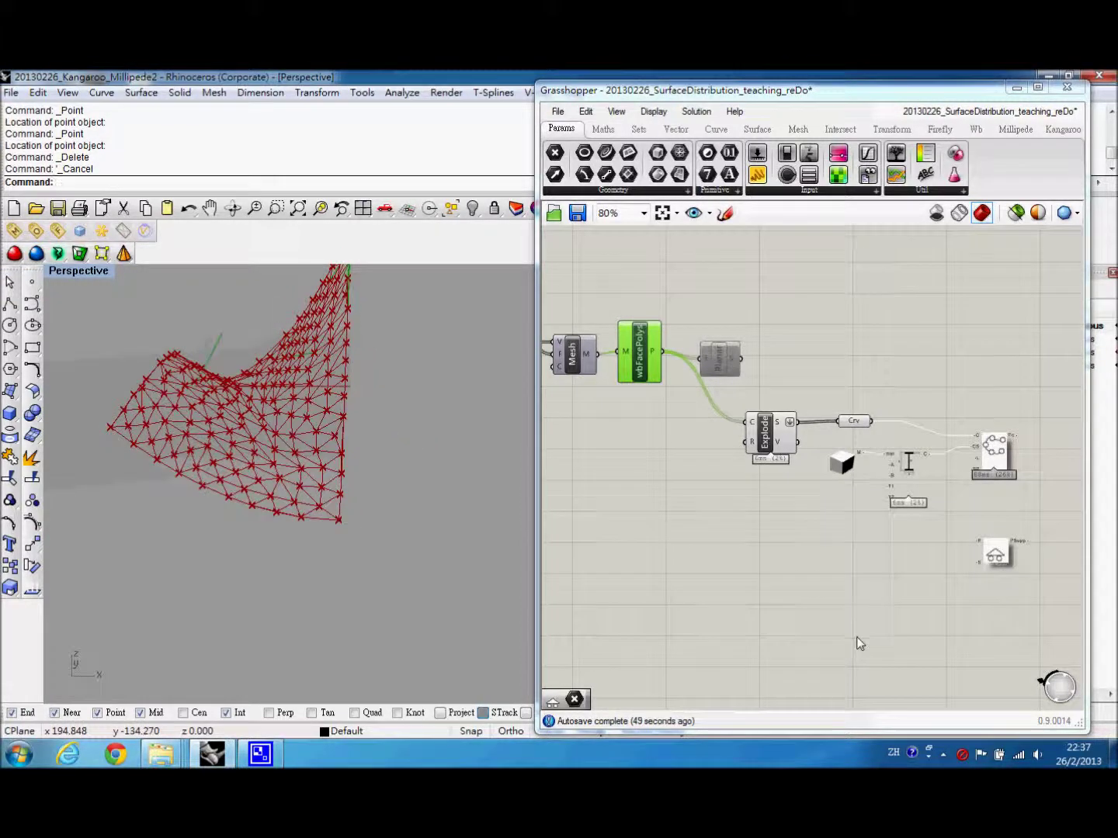
Add a Point parameter to the Grasshopper canvas below the material component
right_drag(856, 644, 822, 633)
double_click(817, 528)
text(point)
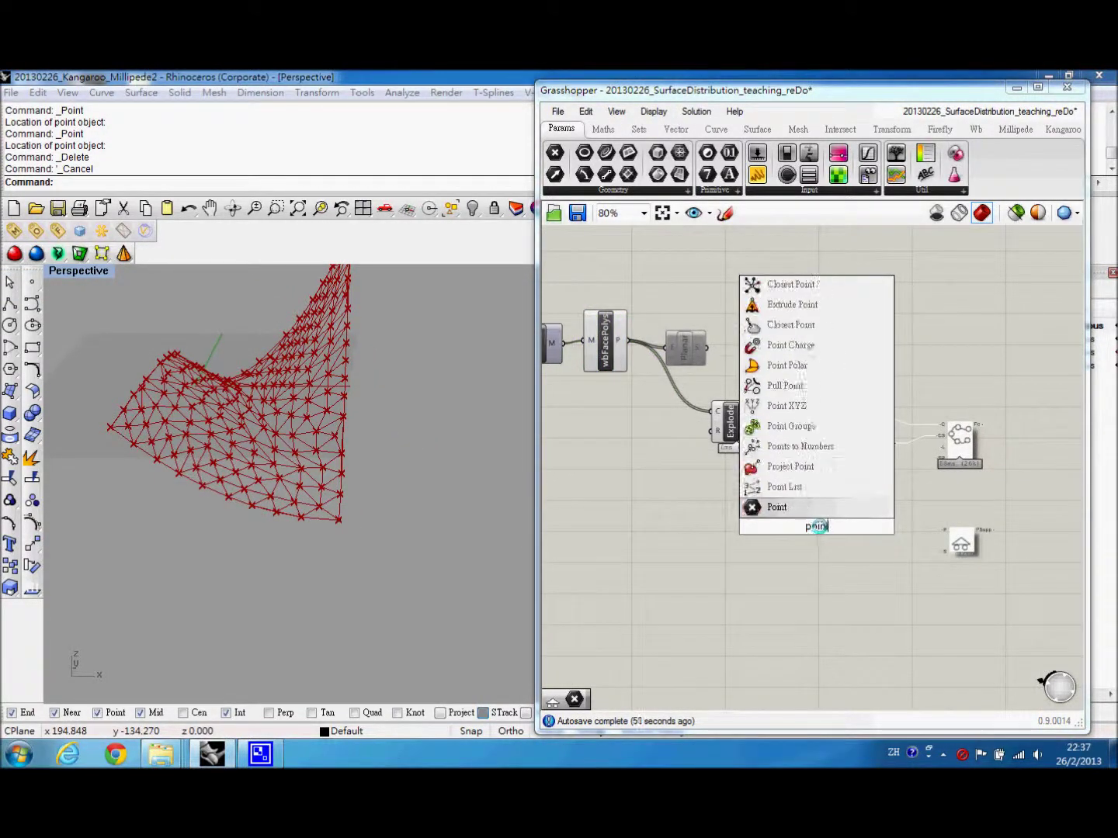
click(776, 508)
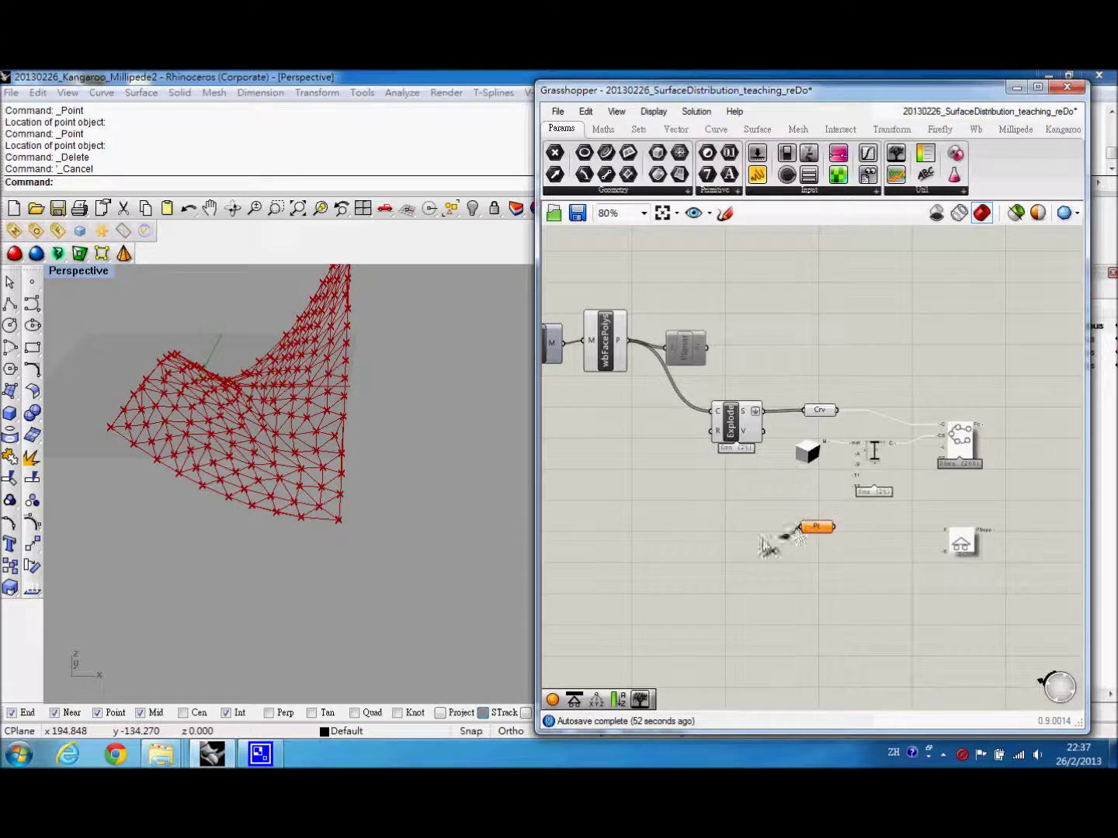
Reference the two Rhino corner points into the Point parameter as multiple points
right_click(807, 533)
click(862, 592)
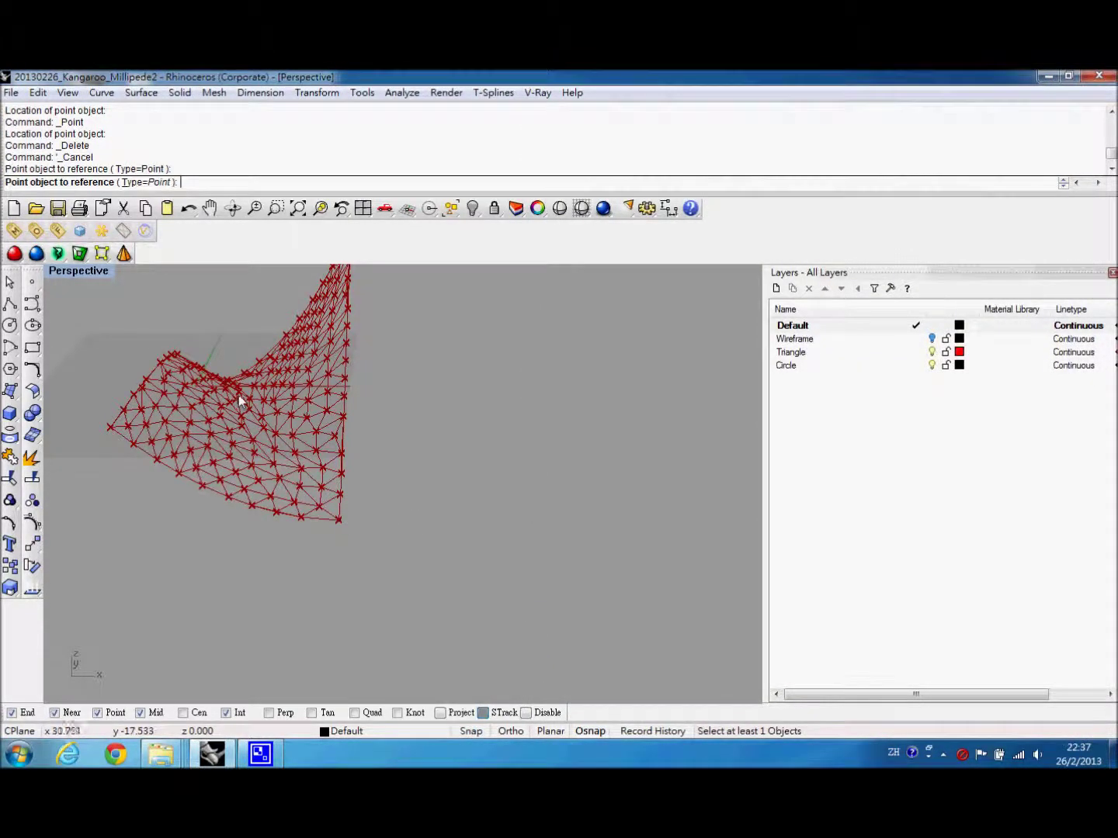
right_drag(237, 392, 320, 329)
click(200, 409)
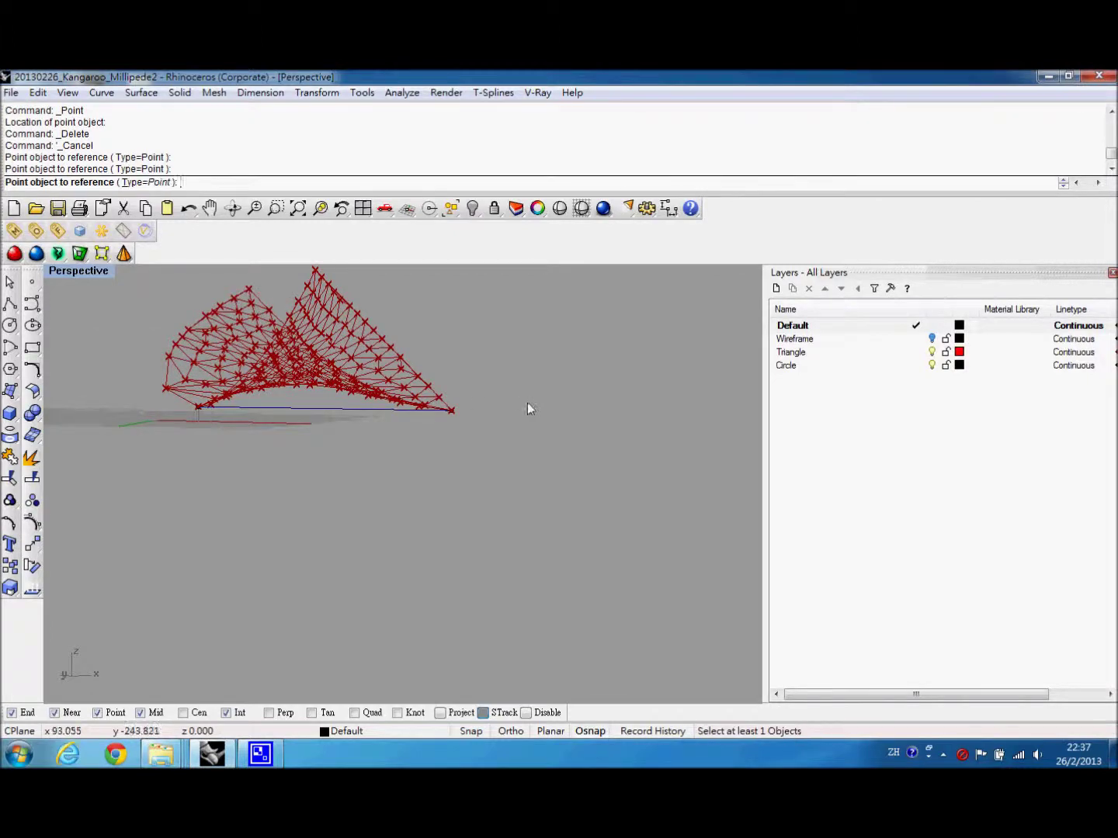
right_drag(529, 408, 479, 457)
key(Return)
Connect the Point parameter to the P input of the FE Point Supports component
scroll(828, 556, up, 5)
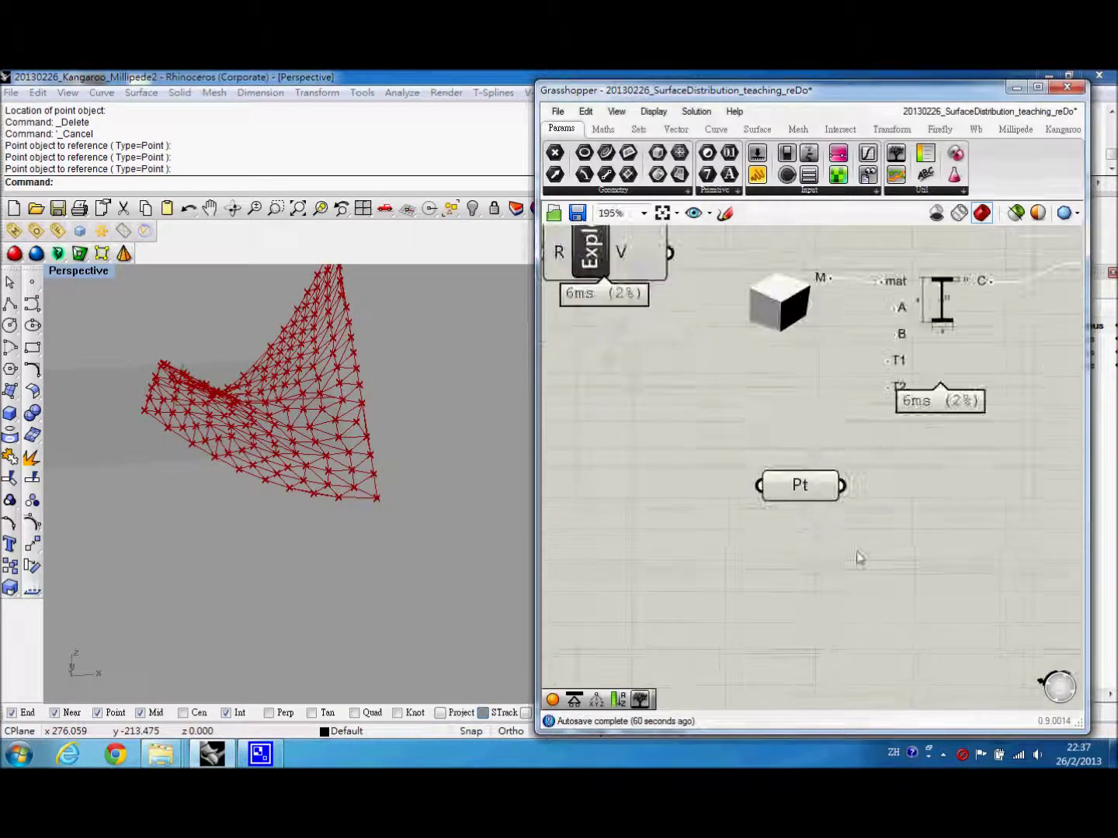
right_drag(810, 520, 681, 509)
drag(712, 474, 977, 481)
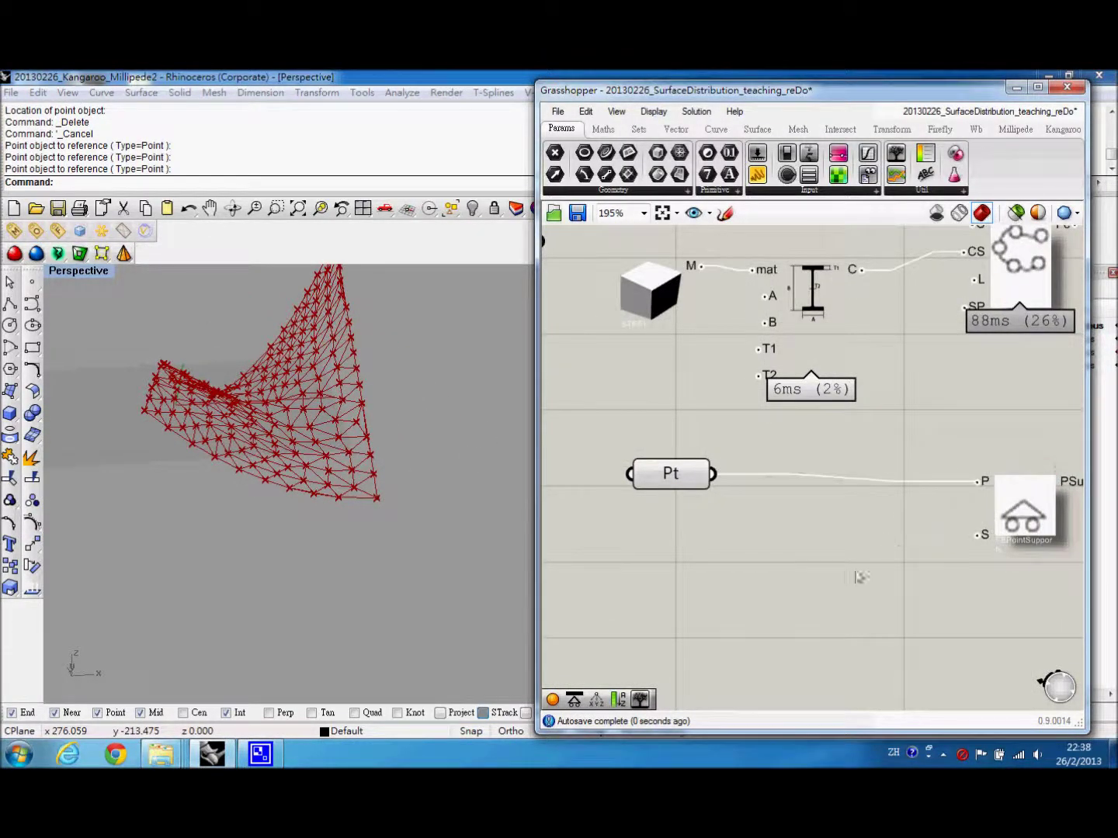
Add a MillC_StockSupportType component and place it directly below the Point parameter
scroll(789, 557, down, 3)
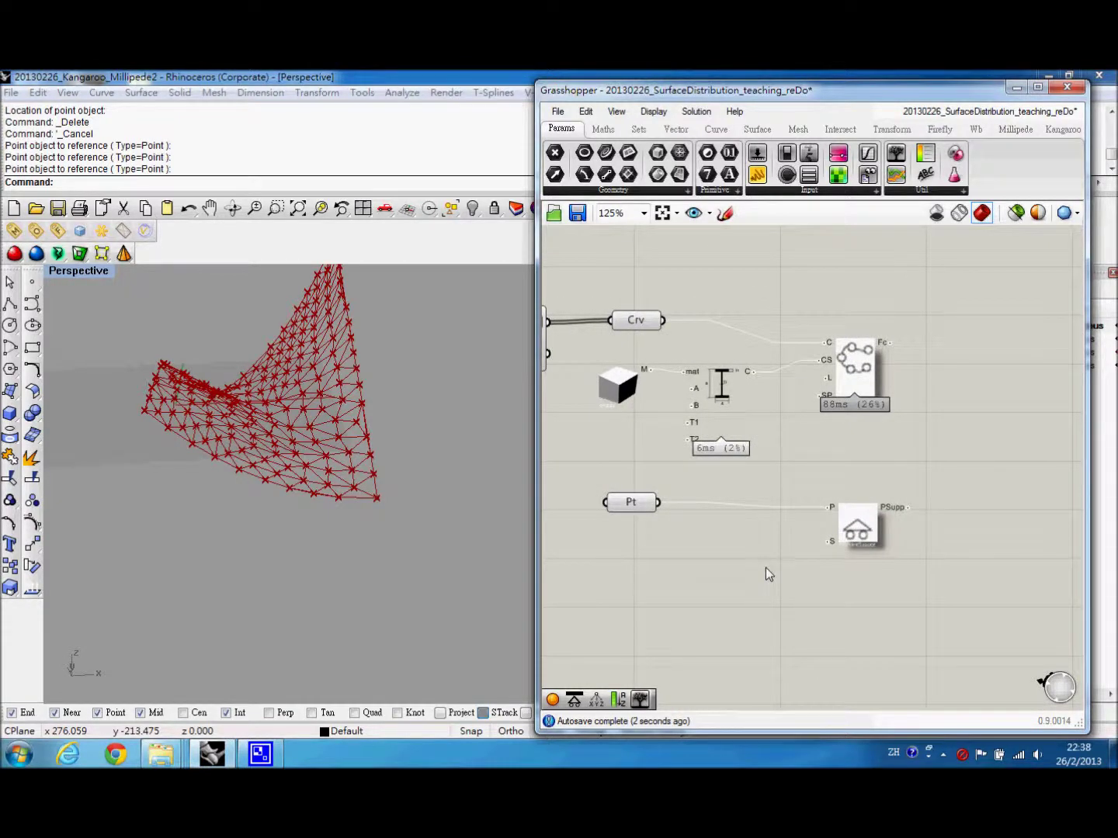
double_click(672, 566)
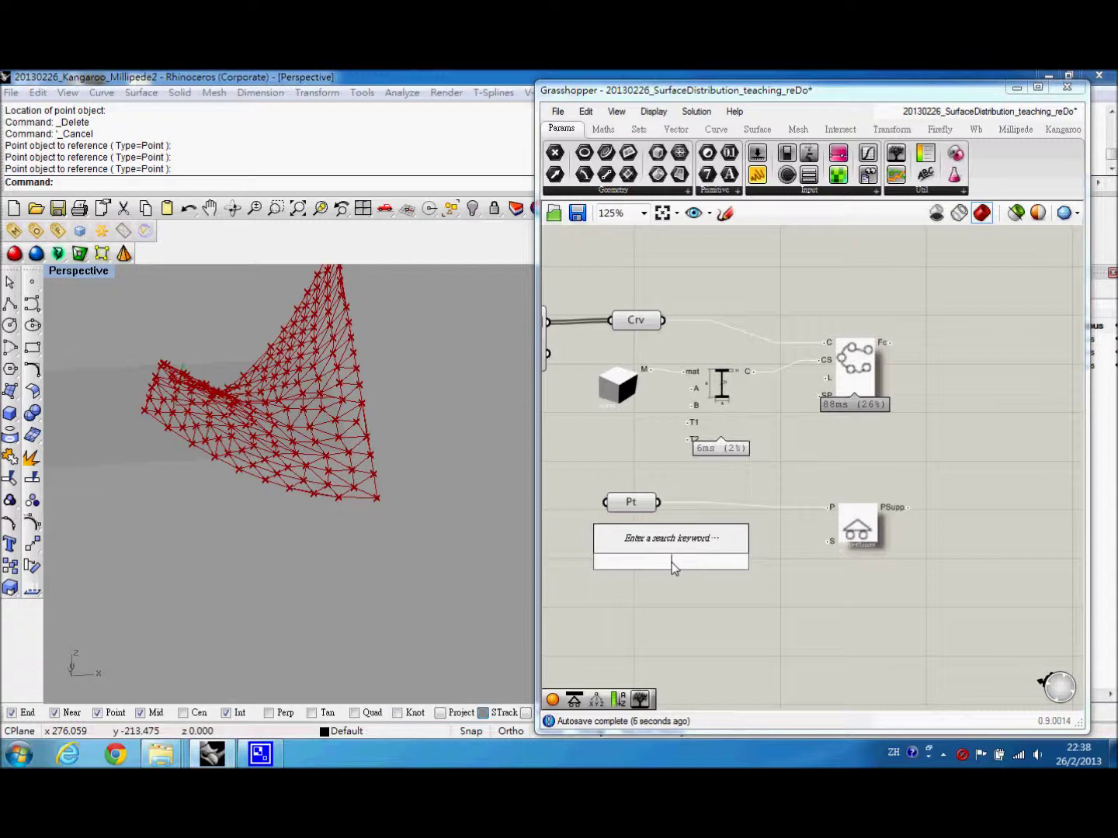
text(mill)
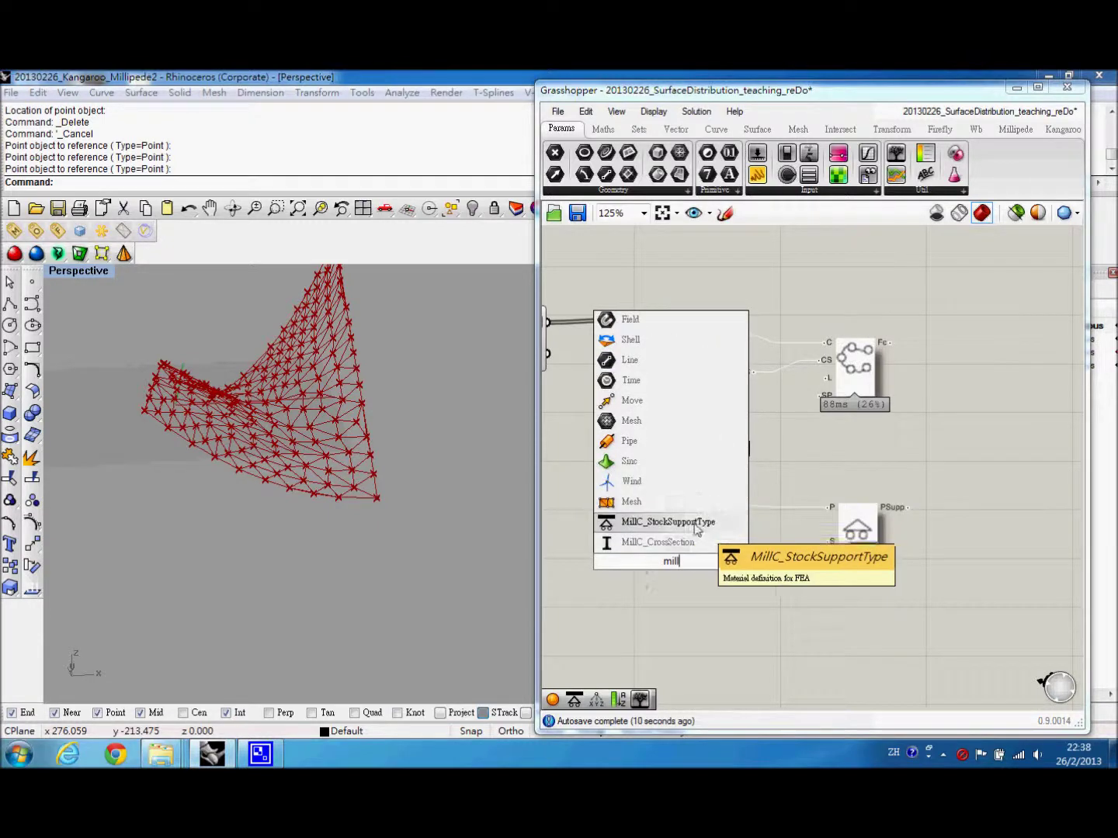
click(697, 529)
drag(677, 561, 642, 583)
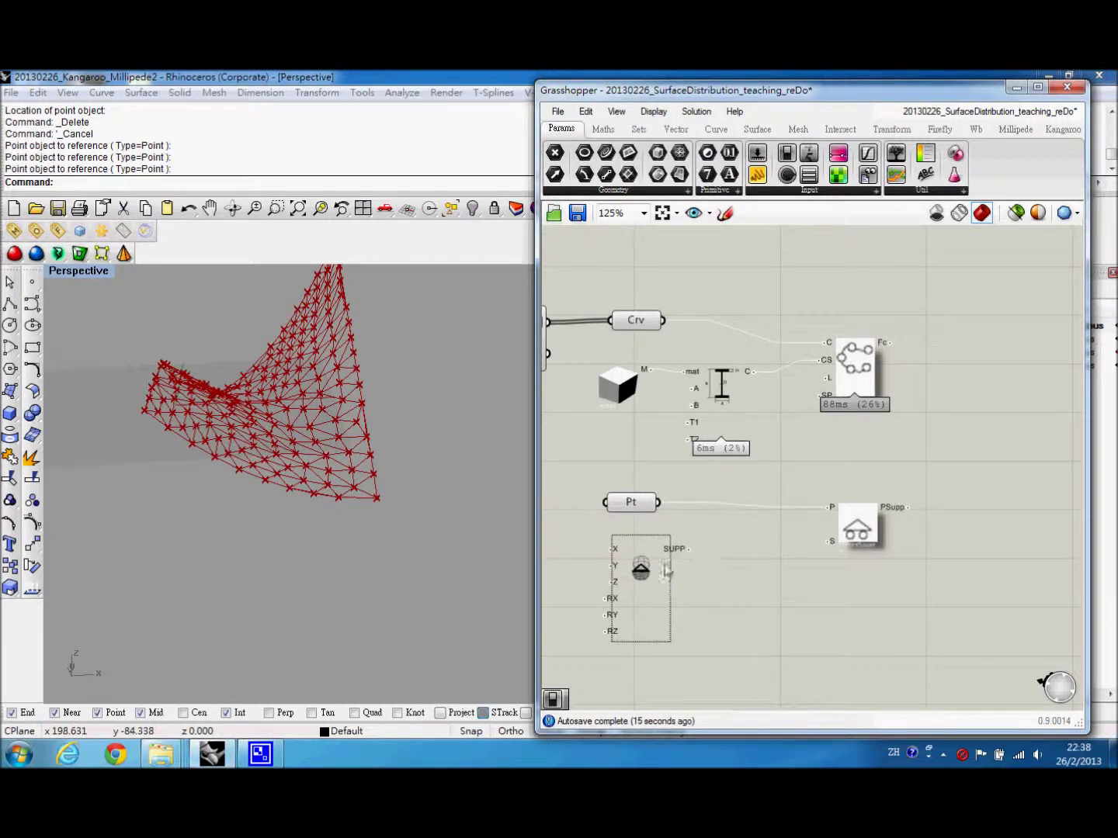
Add a Boolean Toggle beside the X input of the support type component
right_drag(666, 568, 715, 546)
double_click(583, 539)
text(t)
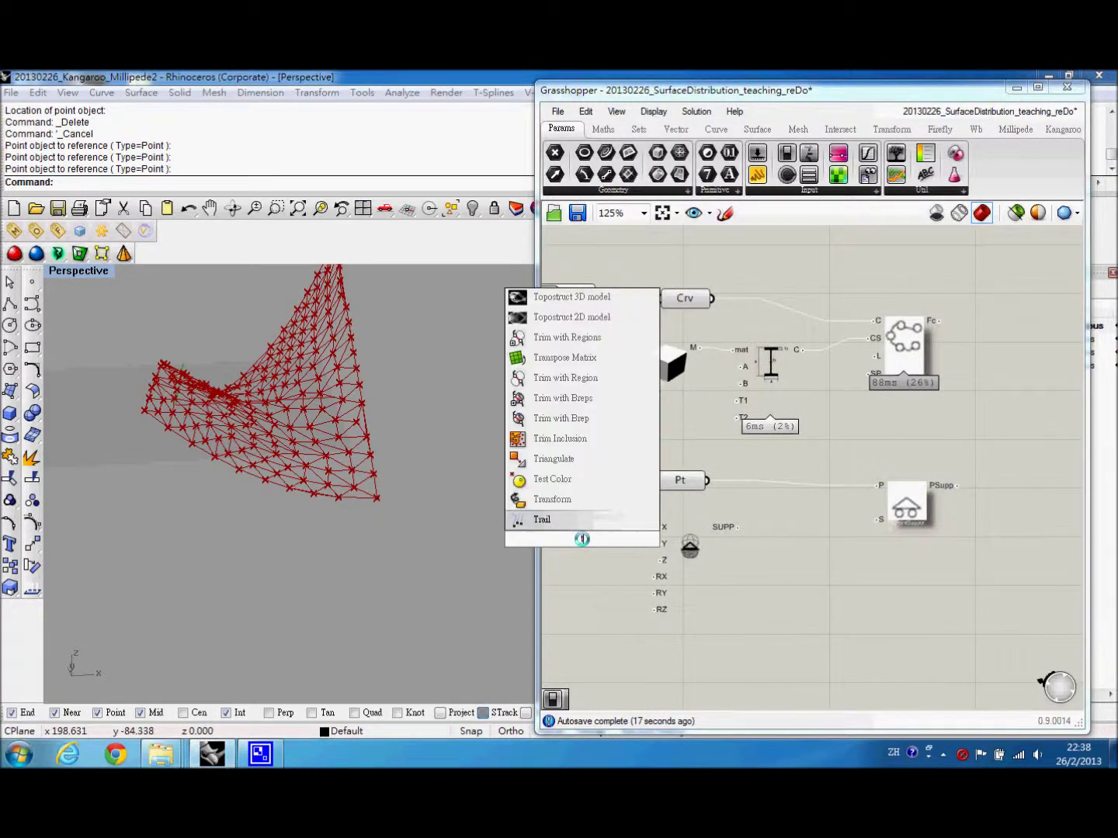
text(oggl)
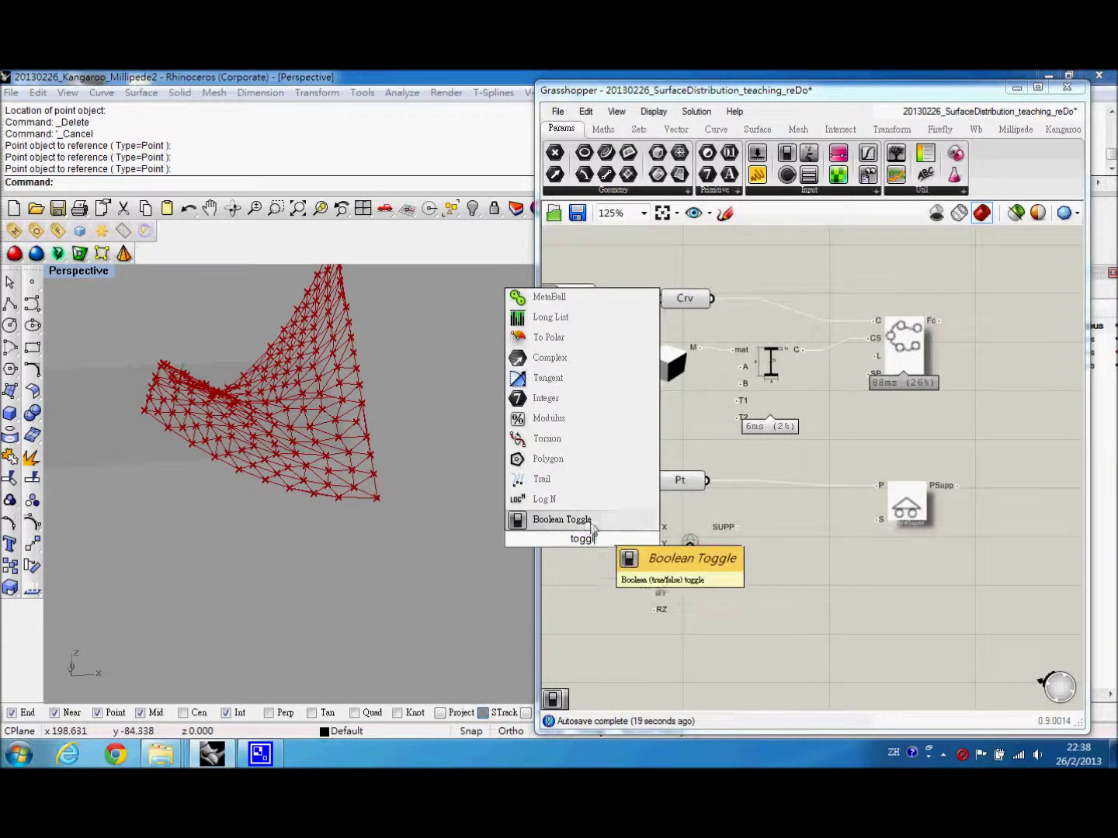
key(Return)
click(563, 534)
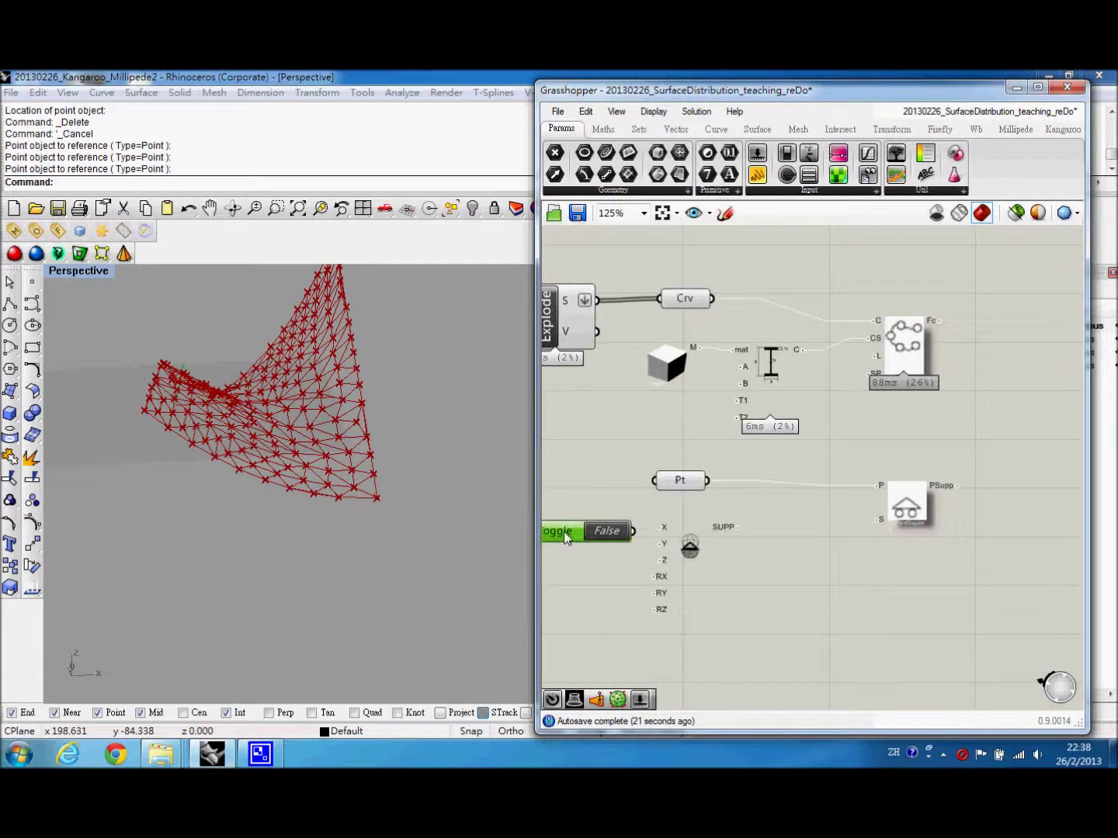
right_drag(563, 532, 626, 530)
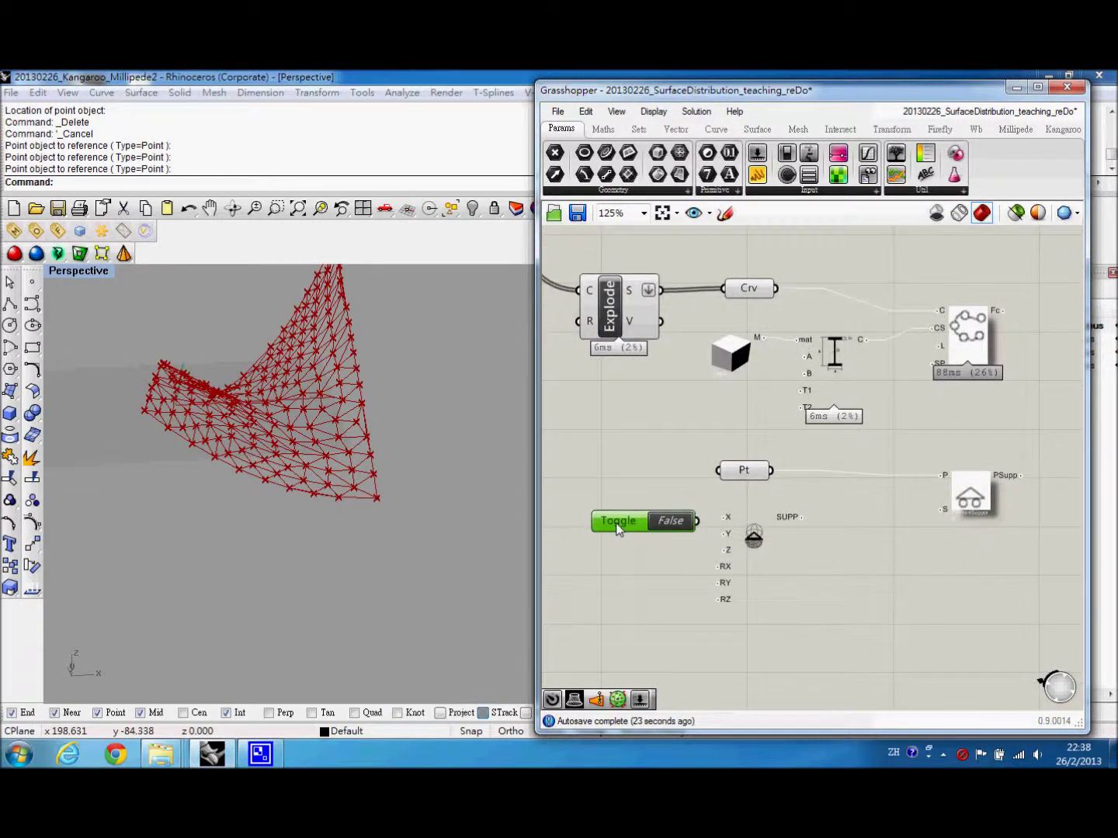
Duplicate the Boolean Toggle to make a stack of six toggles beside the support type inputs
alt+drag(619, 531, 610, 648)
key(ctrl+v)
key(ctrl+v)
key(ctrl+v)
scroll(725, 516, up, 2)
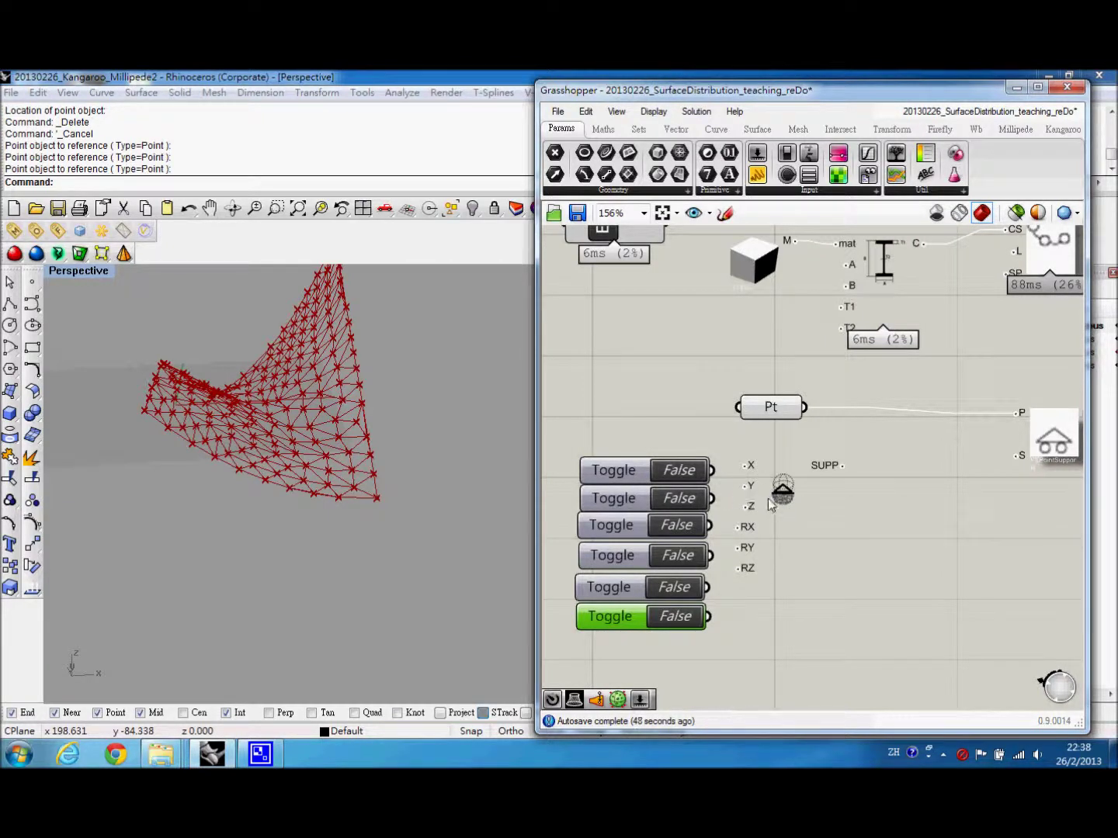
Connect the six toggles in order to the support type inputs X, Y, Z, RX, RY and RZ
drag(711, 470, 748, 465)
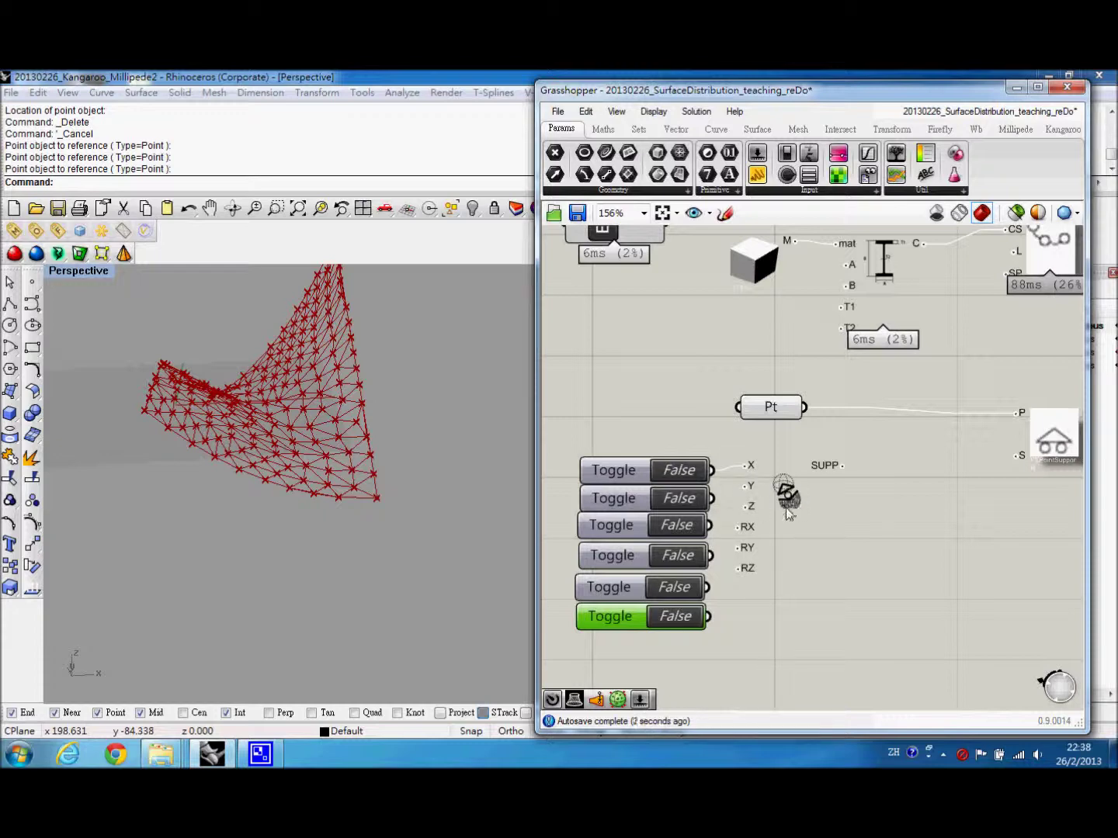
drag(711, 498, 747, 507)
drag(711, 555, 738, 527)
drag(706, 586, 738, 548)
drag(709, 617, 740, 569)
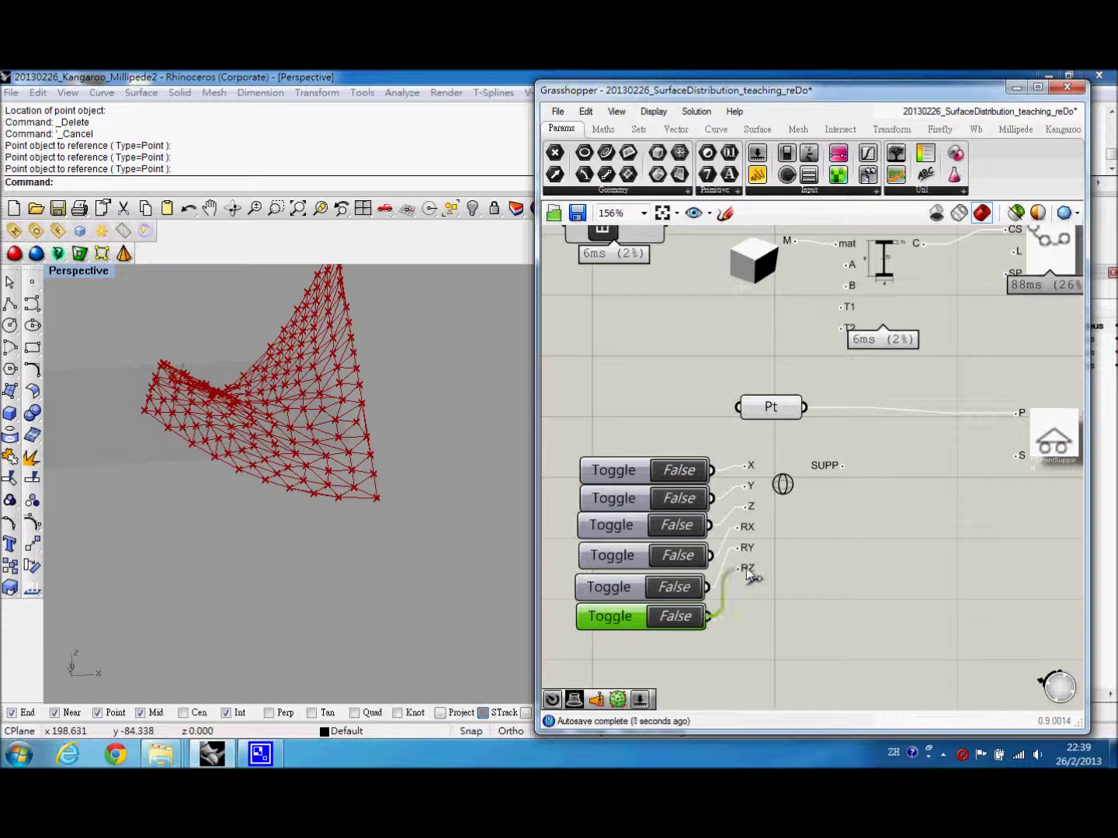
Set the toggles for Z, RX, RY and RZ to True
click(686, 522)
click(686, 552)
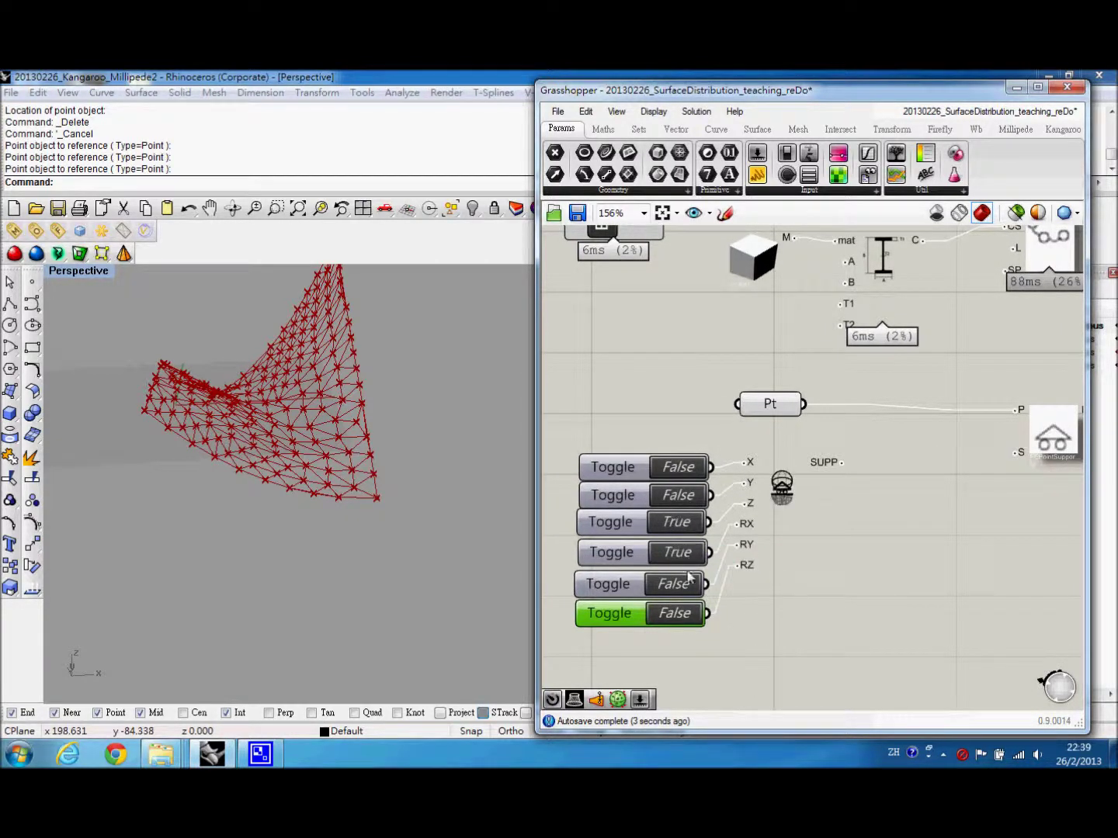
click(694, 587)
click(691, 617)
Connect the support type output SUPP to the S input of FE Point Supports and check the support symbol
right_drag(846, 572, 753, 578)
drag(747, 470, 928, 460)
scroll(652, 497, up, 4)
scroll(738, 494, up, 4)
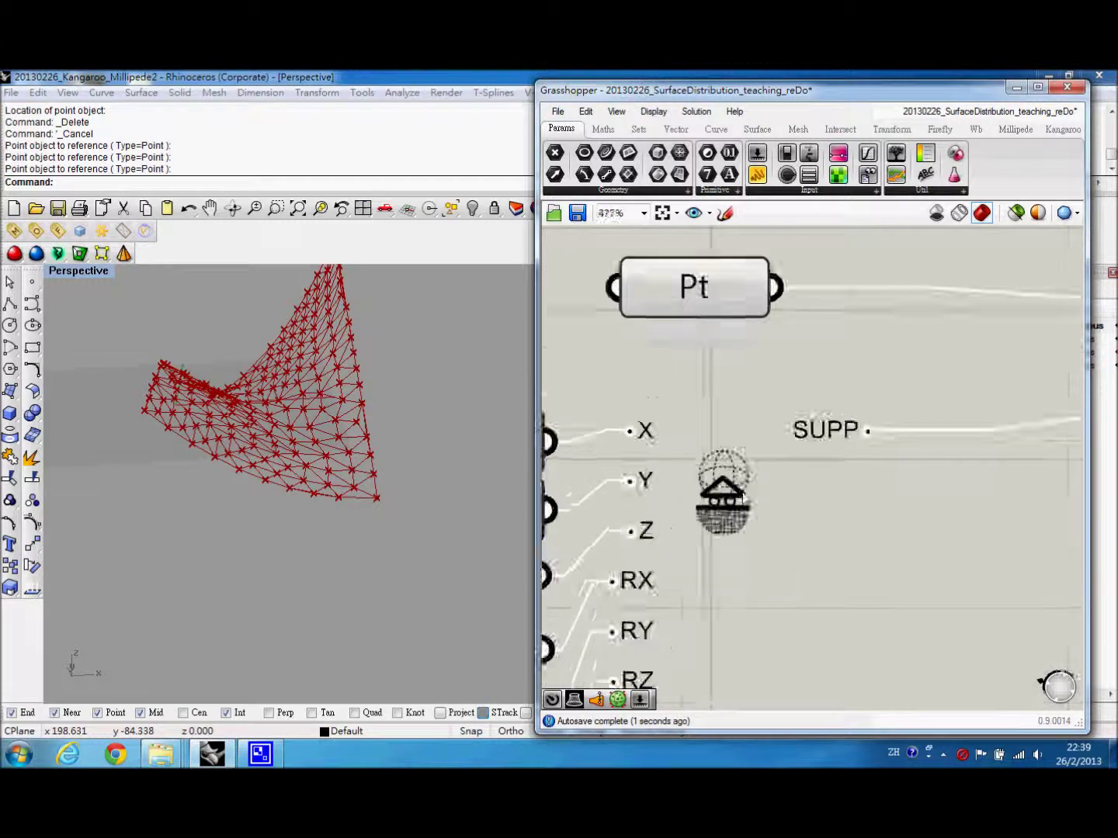
right_drag(751, 504, 715, 492)
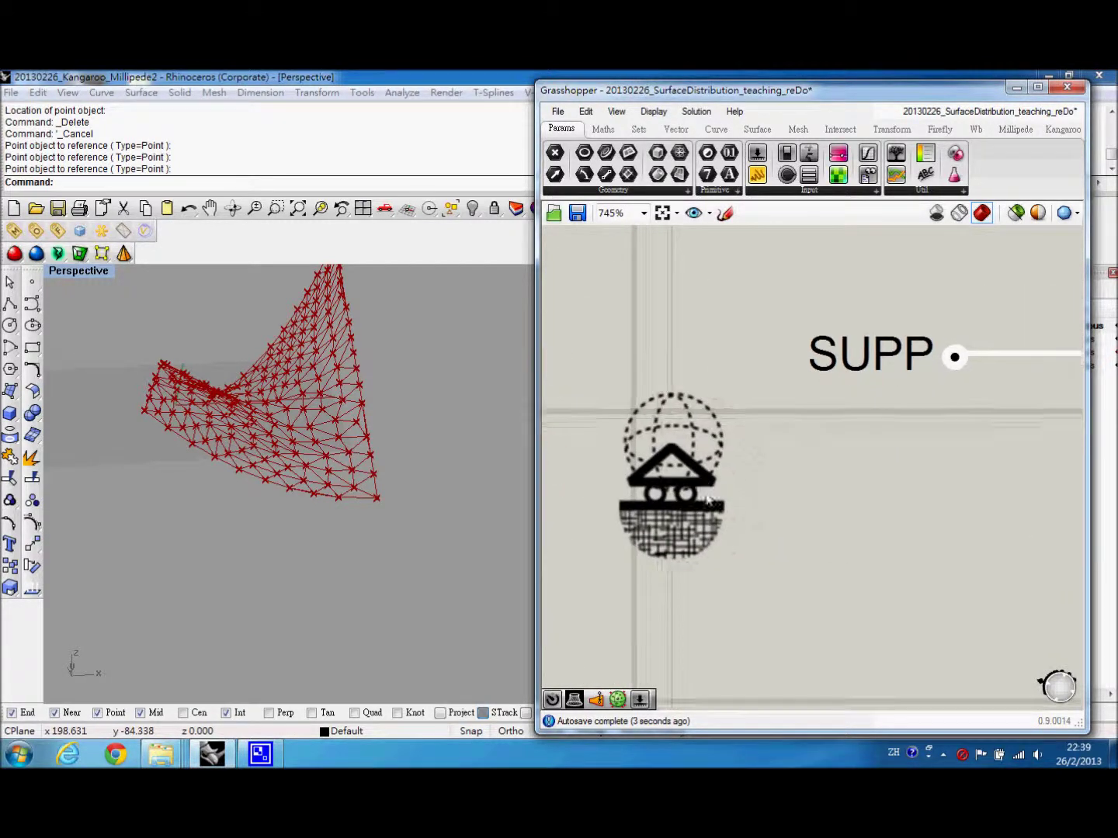
scroll(771, 512, down, 6)
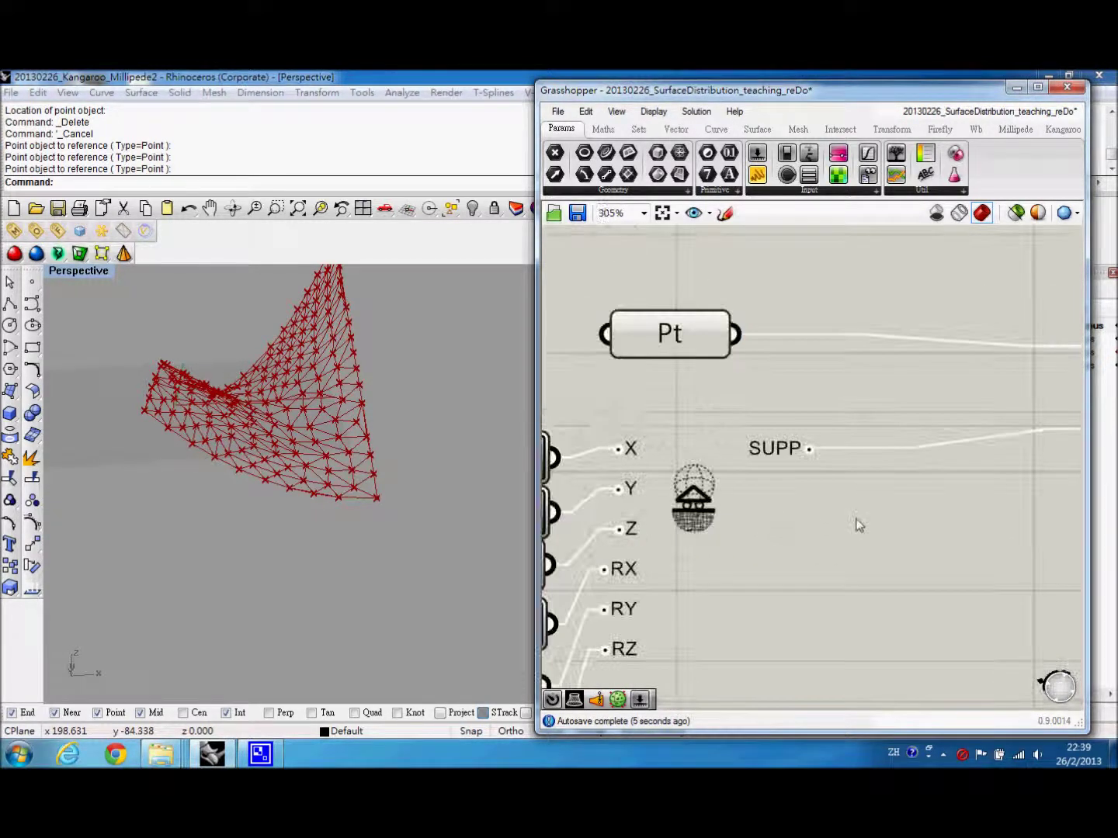
right_drag(776, 497, 720, 477)
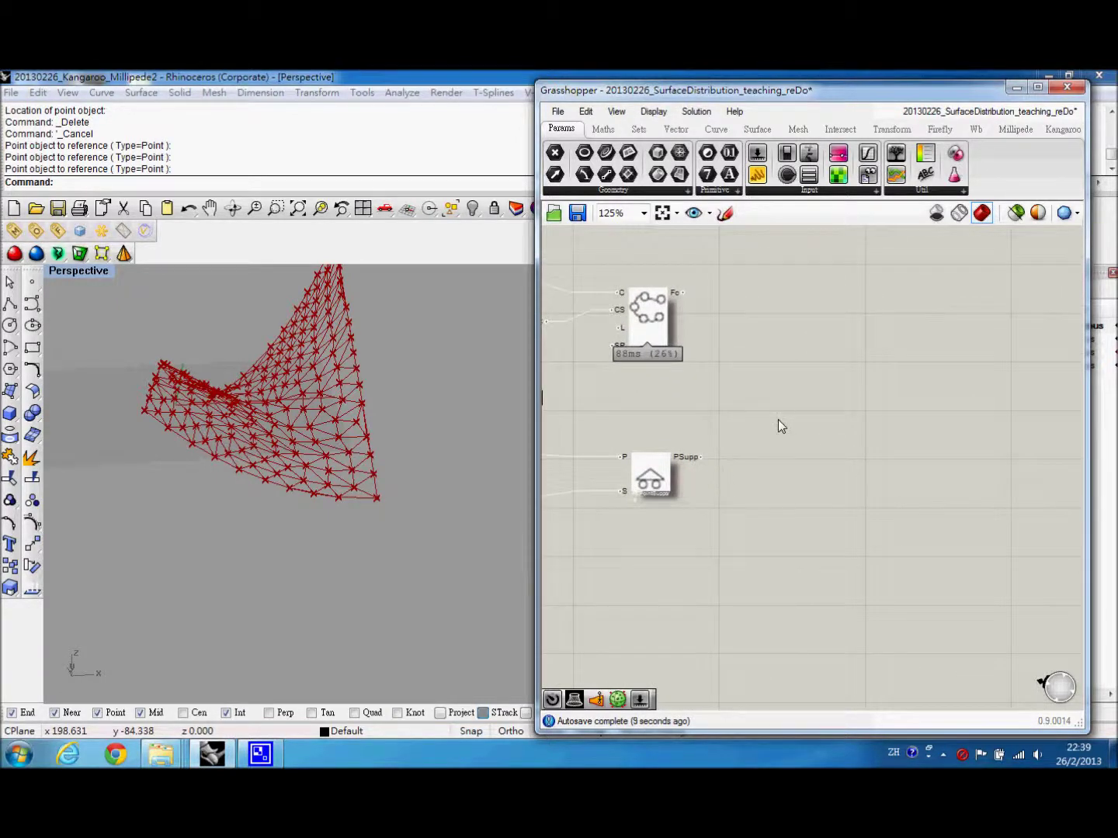
Add an FEA System component and connect the Frame Curves output Fc to its M input
right_drag(778, 426, 736, 458)
double_click(793, 385)
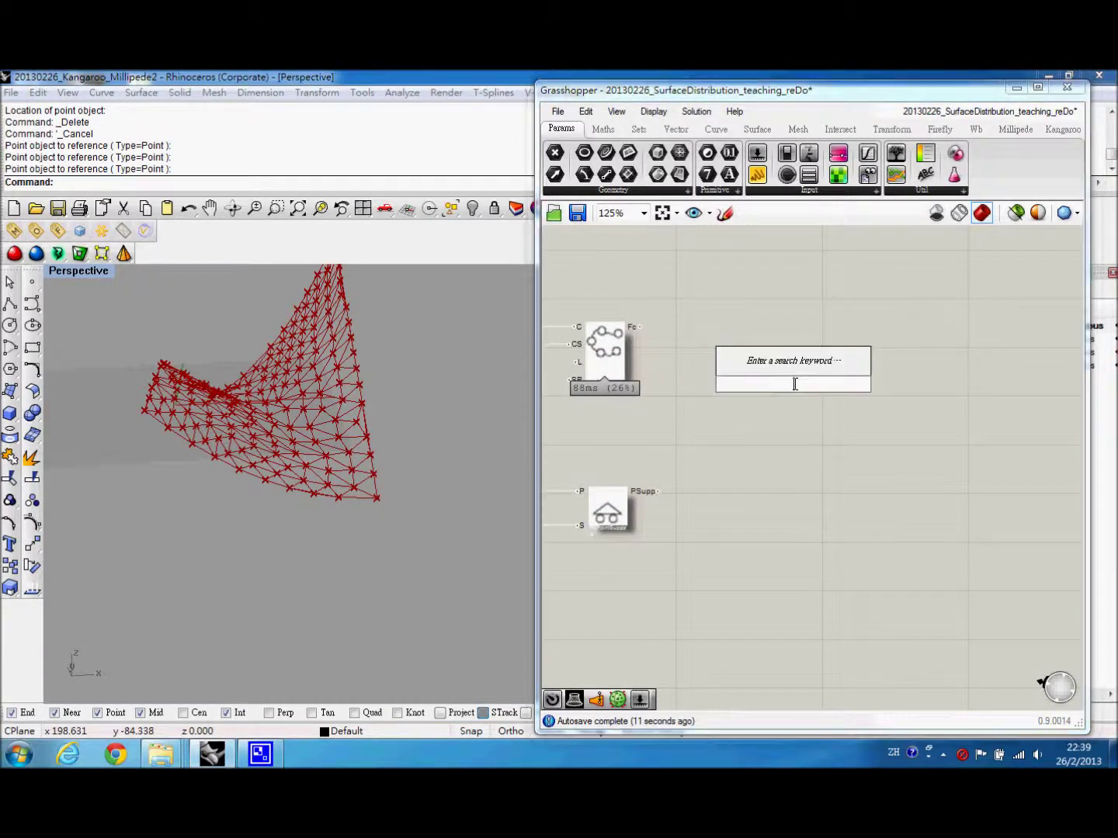
text(system)
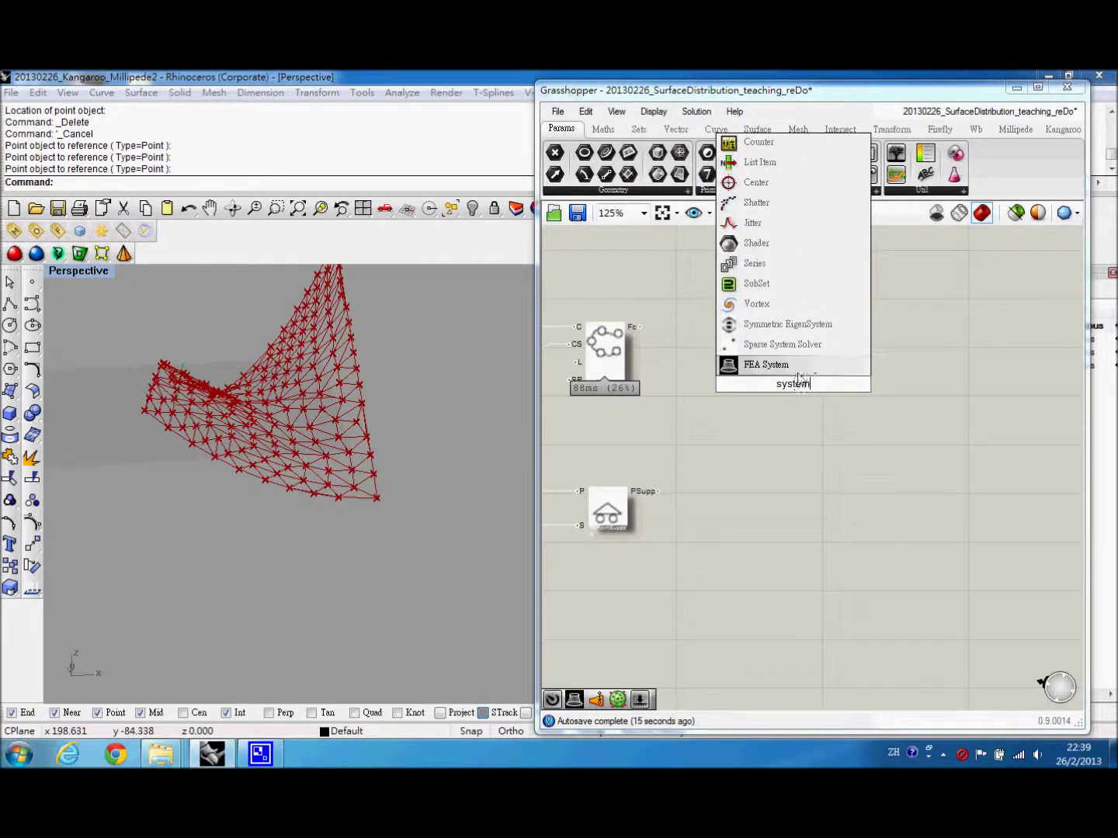
click(798, 366)
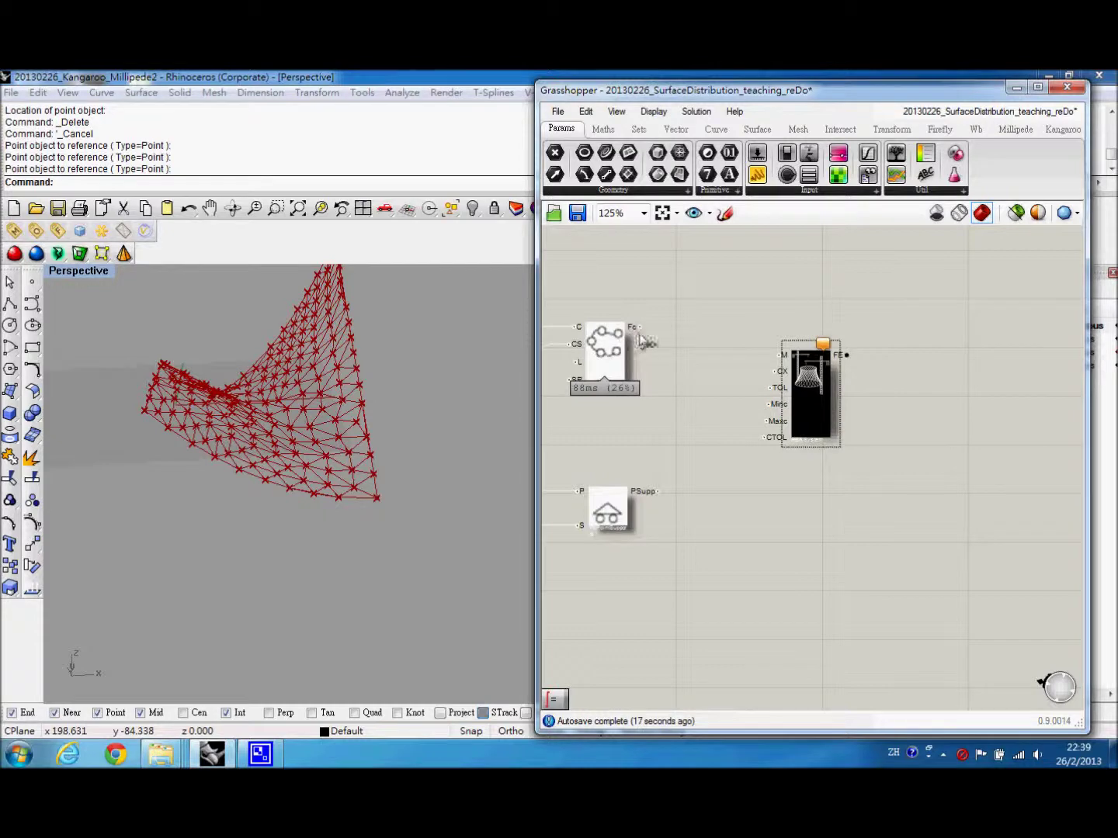
right_drag(639, 335, 705, 333)
drag(701, 326, 842, 354)
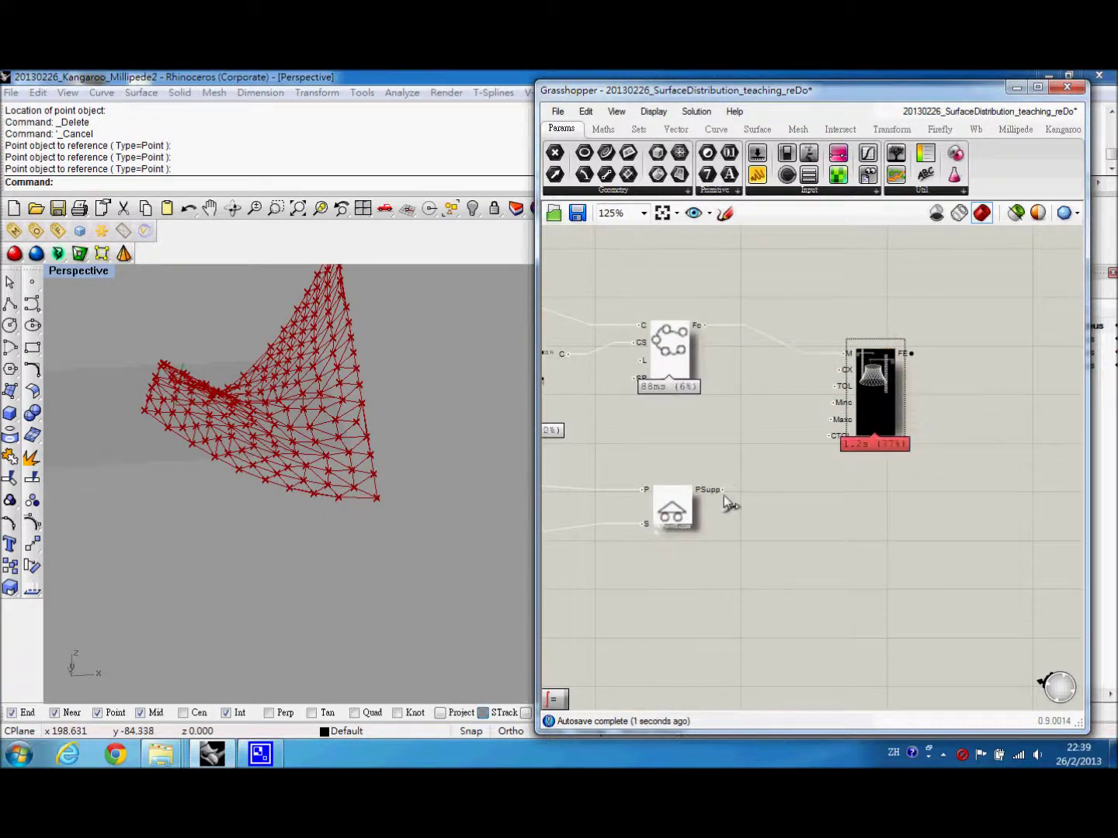
Add the point supports output PSupp to the FEA System's M input, and connect its FE output to a new FE Solver
shift+drag(722, 489, 842, 359)
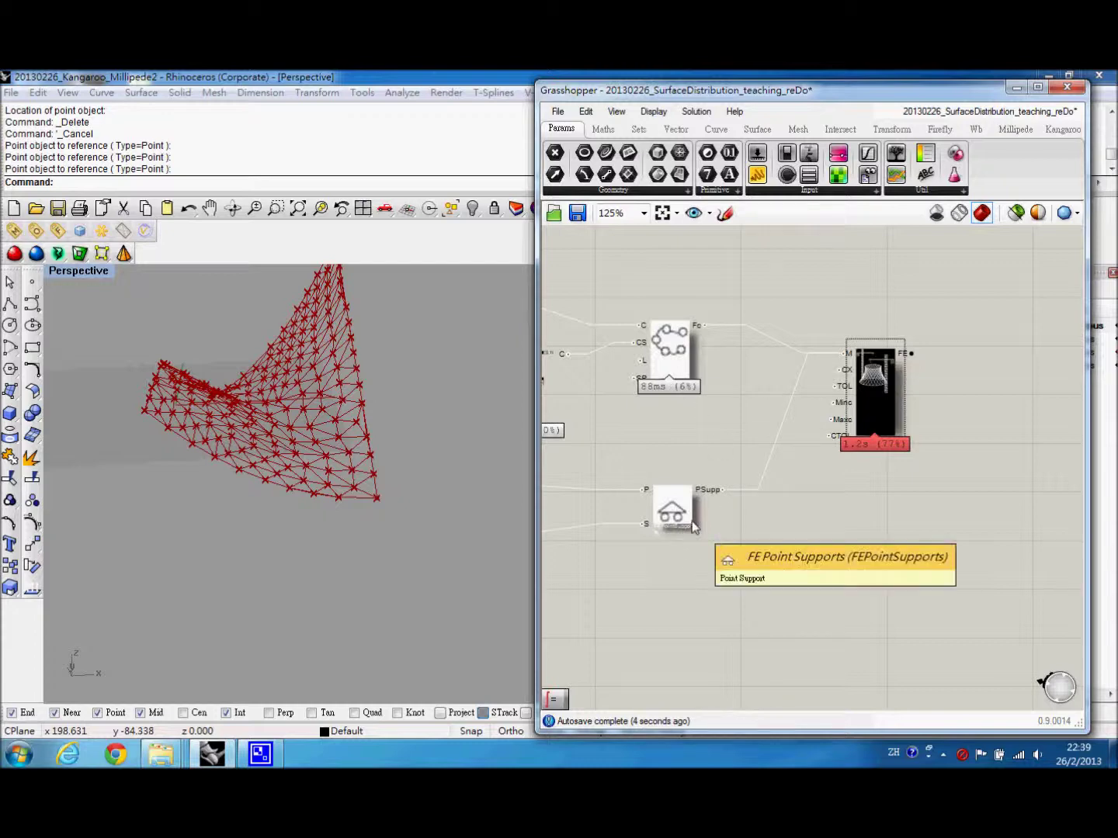
right_drag(791, 522, 651, 527)
right_drag(783, 514, 725, 520)
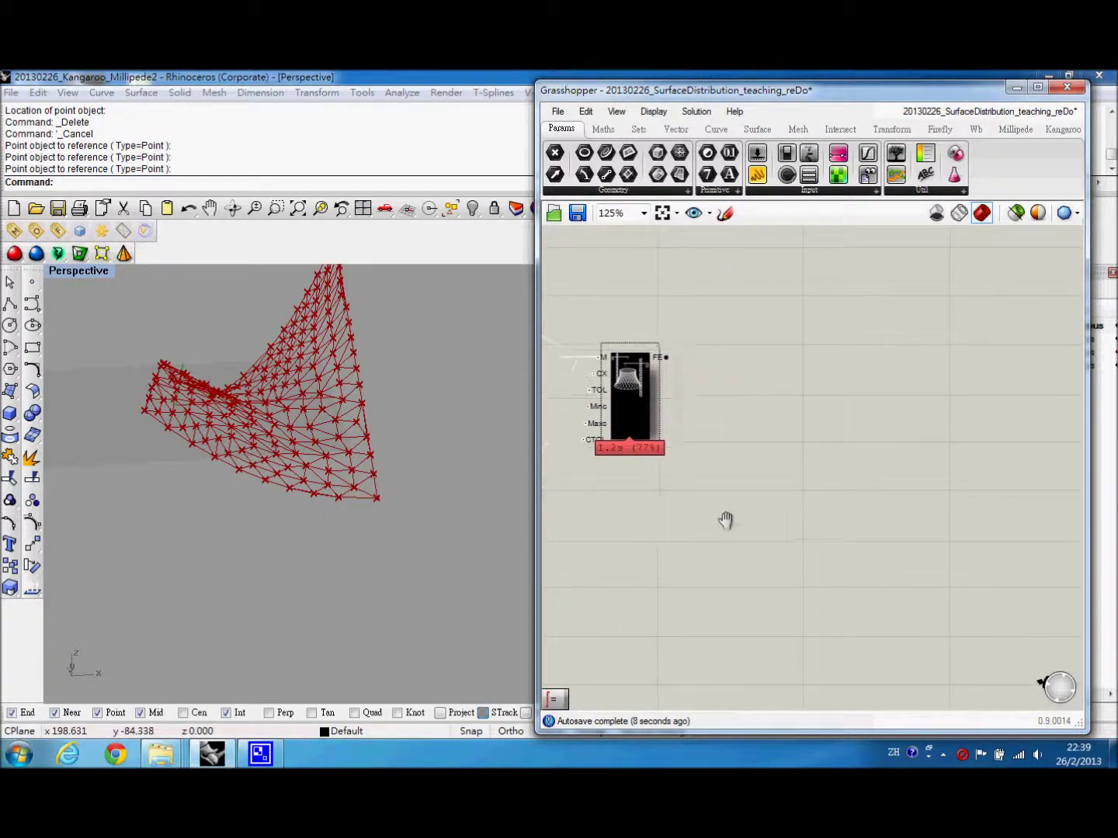
double_click(765, 383)
text(solv)
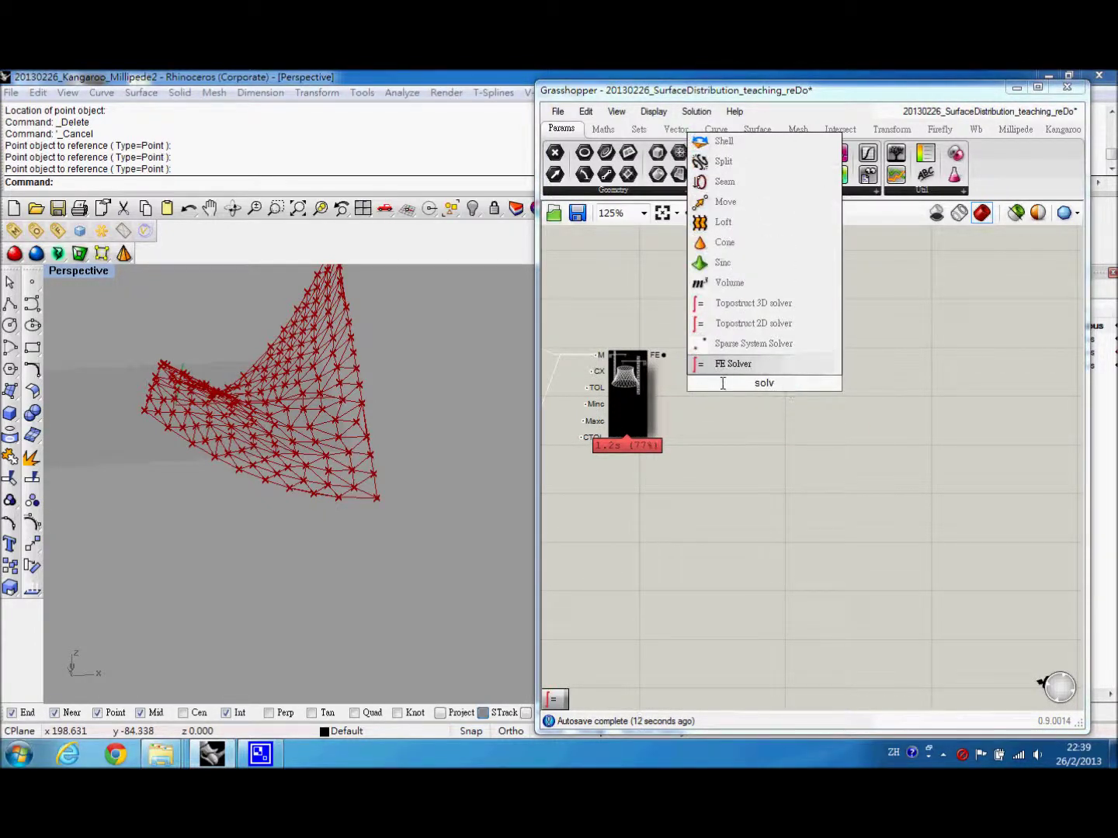
key(Return)
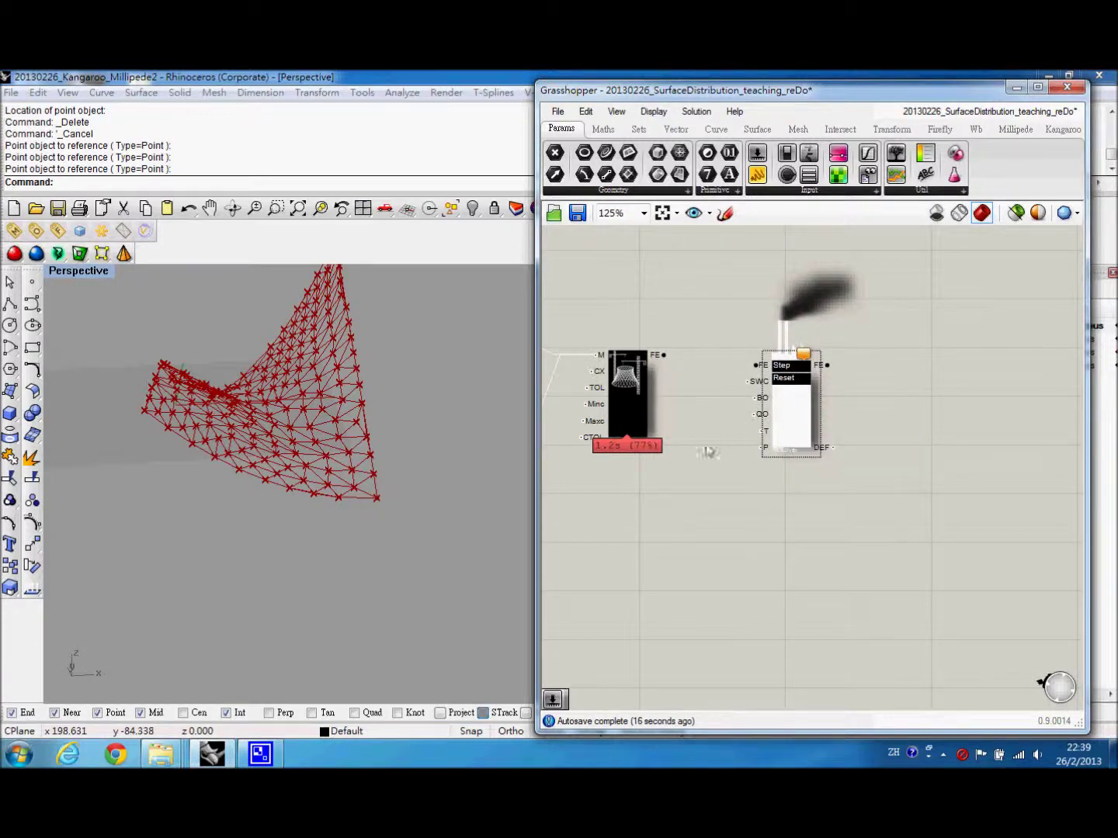
drag(663, 355, 747, 377)
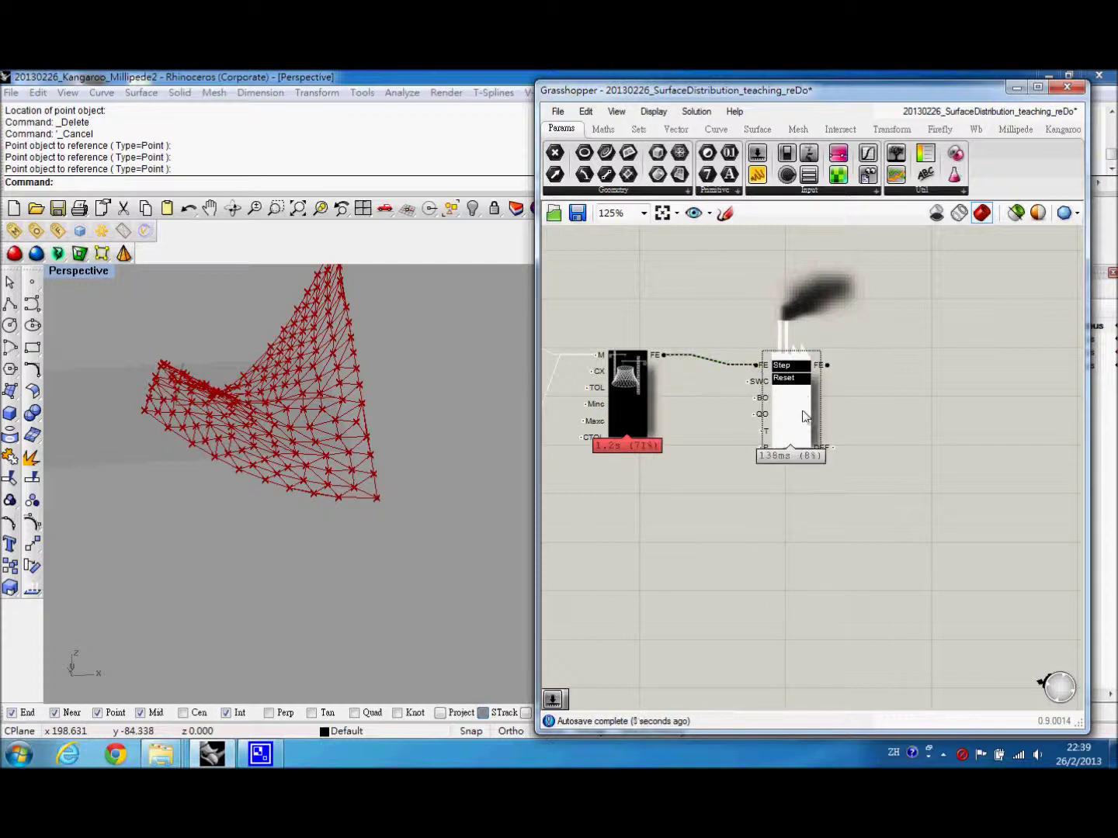
drag(804, 417, 833, 417)
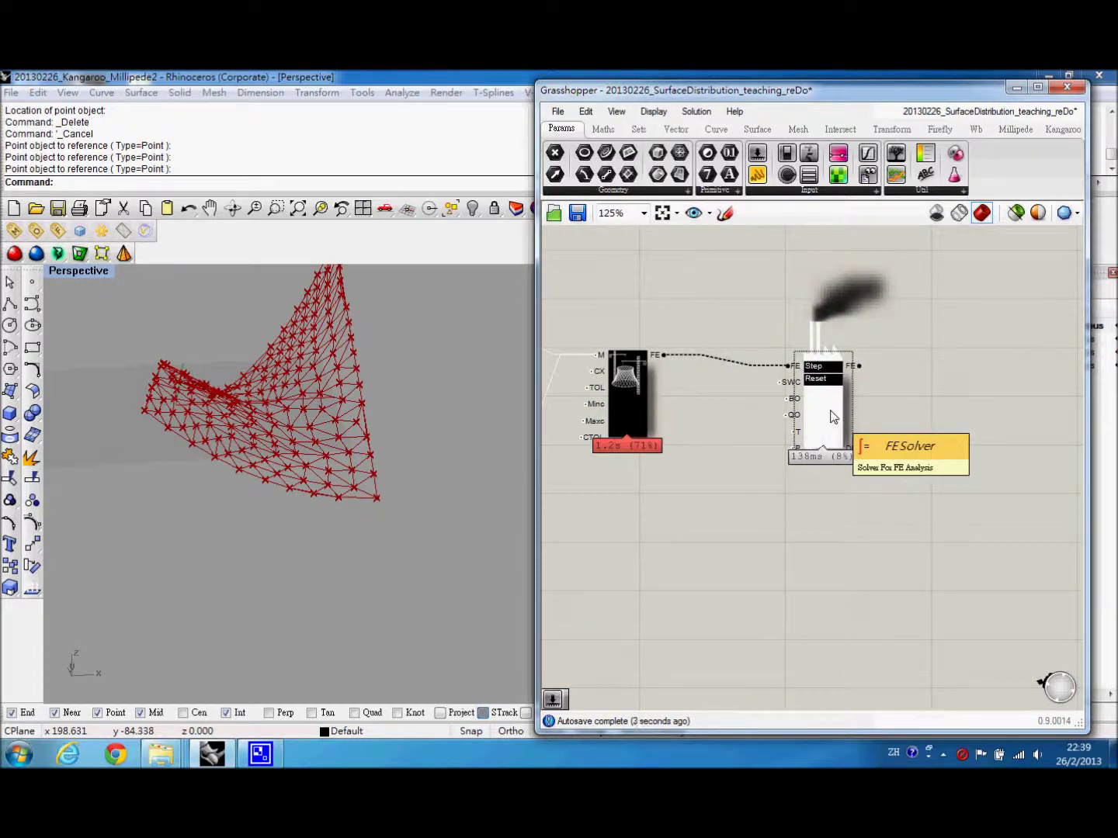
drag(790, 386, 776, 388)
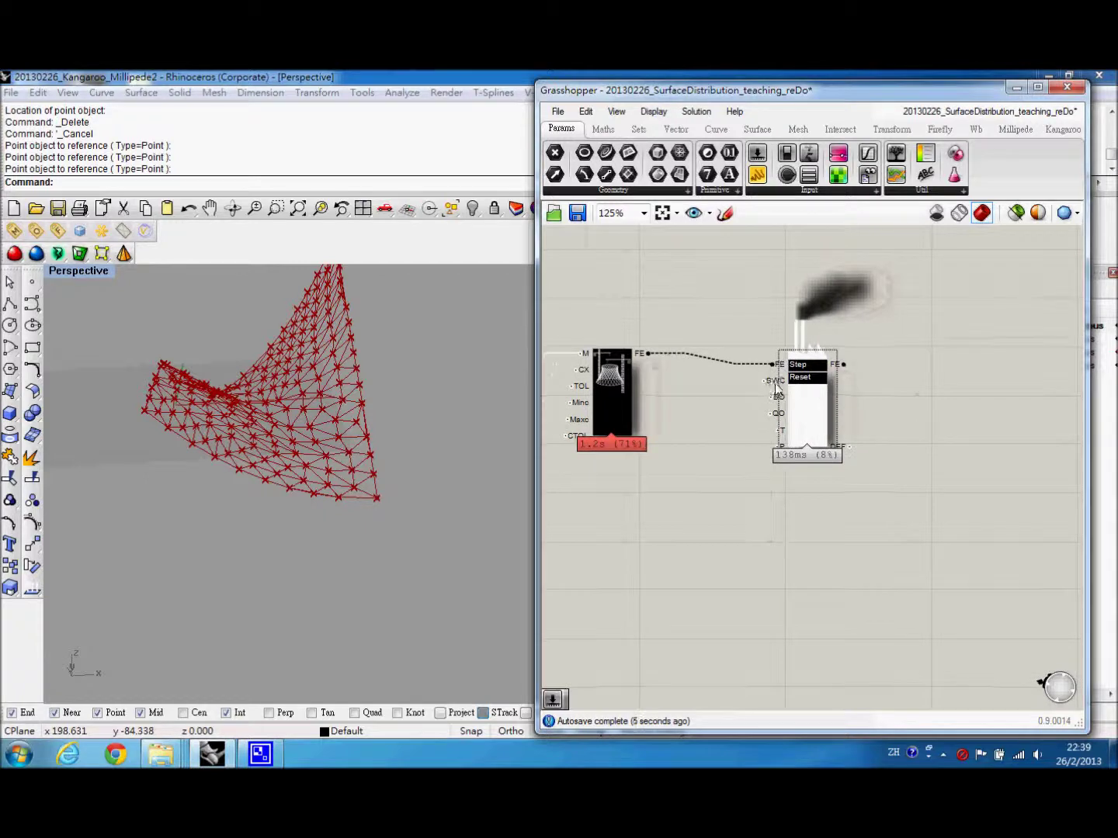
Add a number slider set to 1 and connect it to the solver's self weight coefficient input SWC
scroll(776, 388, up, 1)
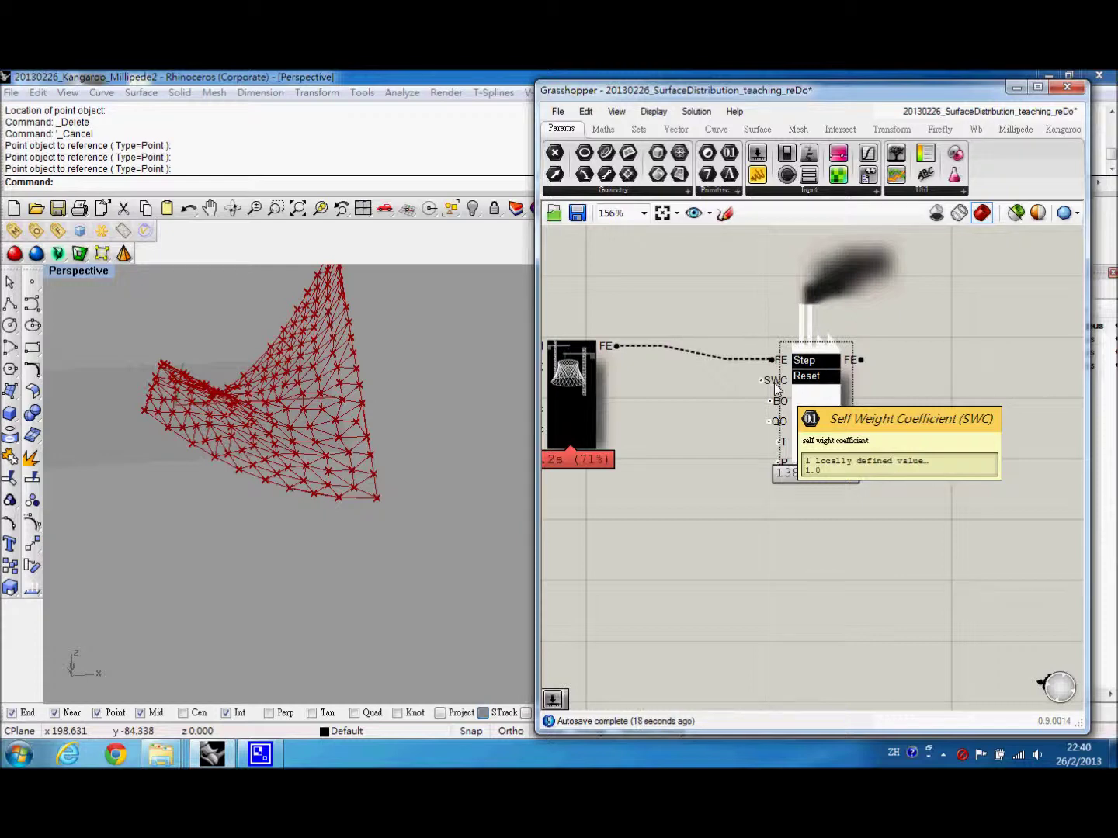
double_click(658, 390)
text(slider)
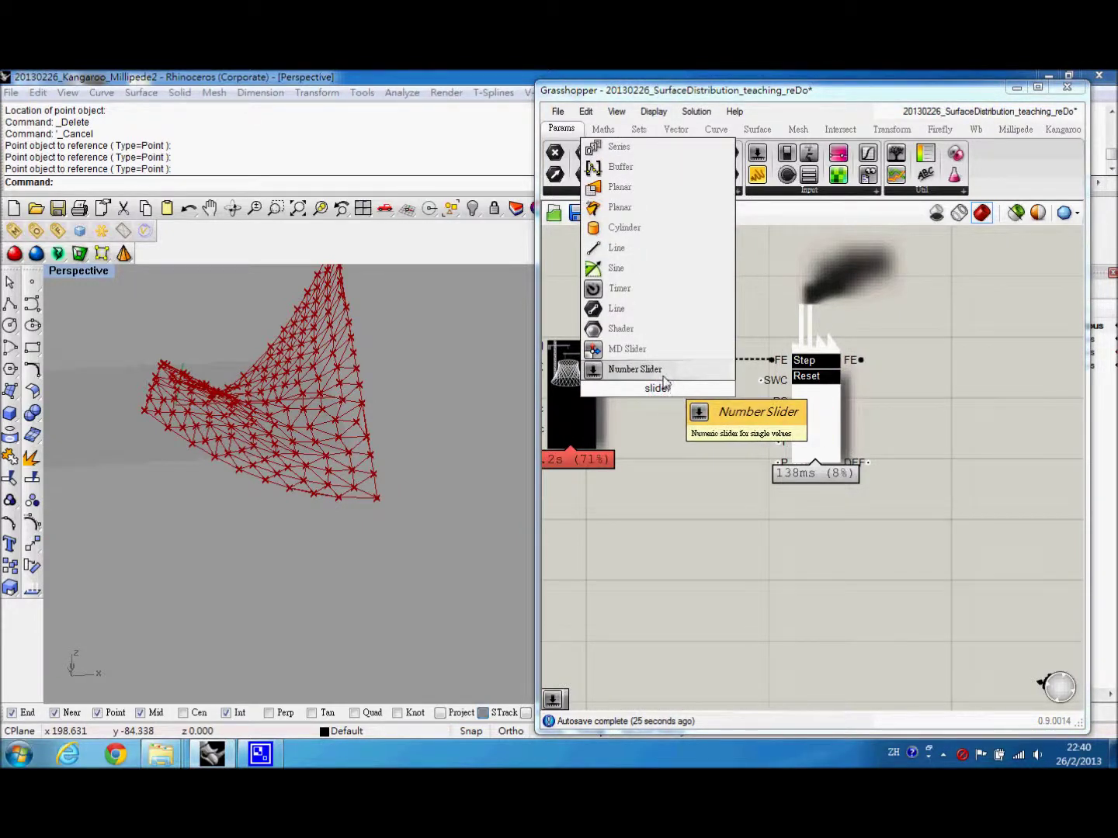
key(Return)
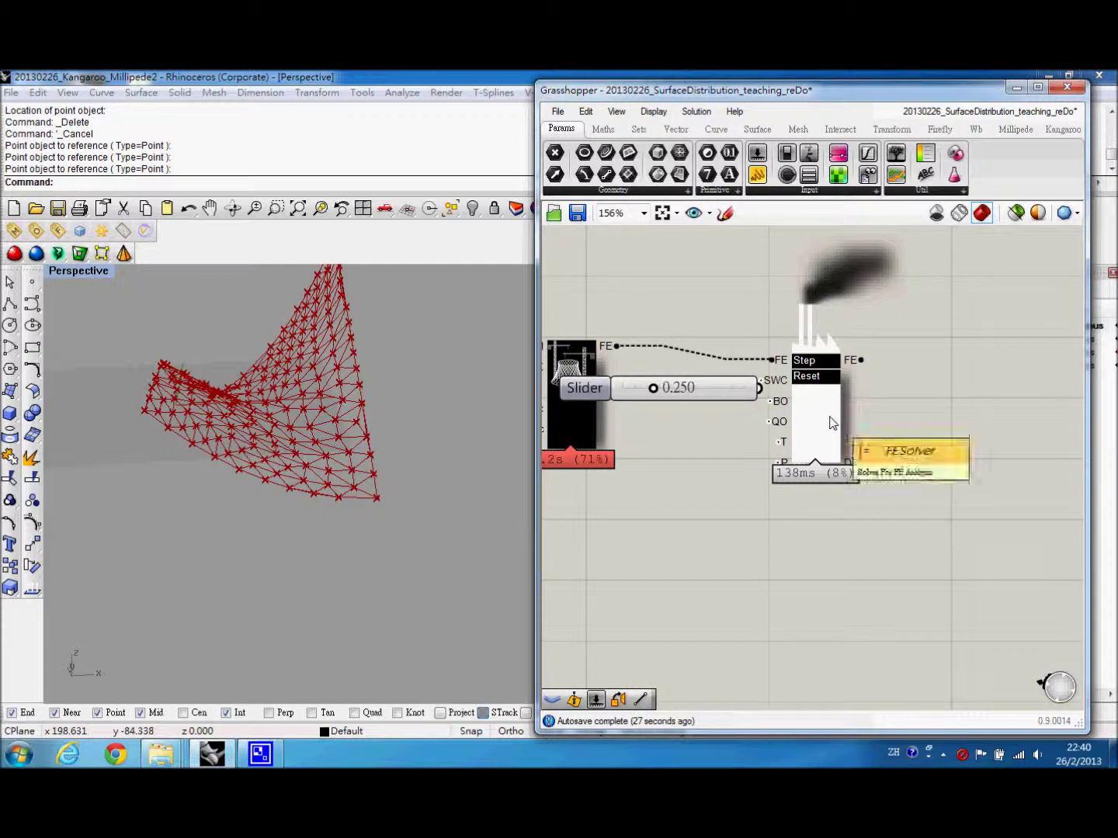
drag(823, 425, 952, 427)
drag(706, 400, 763, 406)
double_click(757, 408)
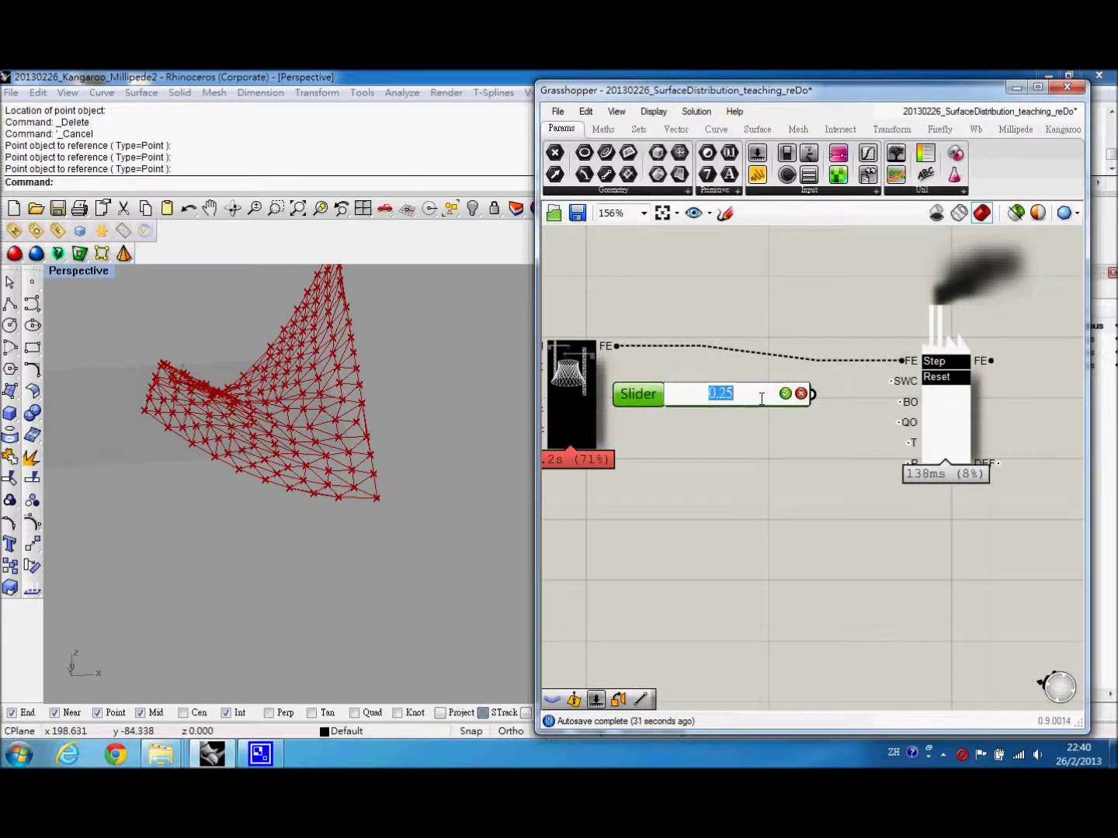
text(1)
click(786, 394)
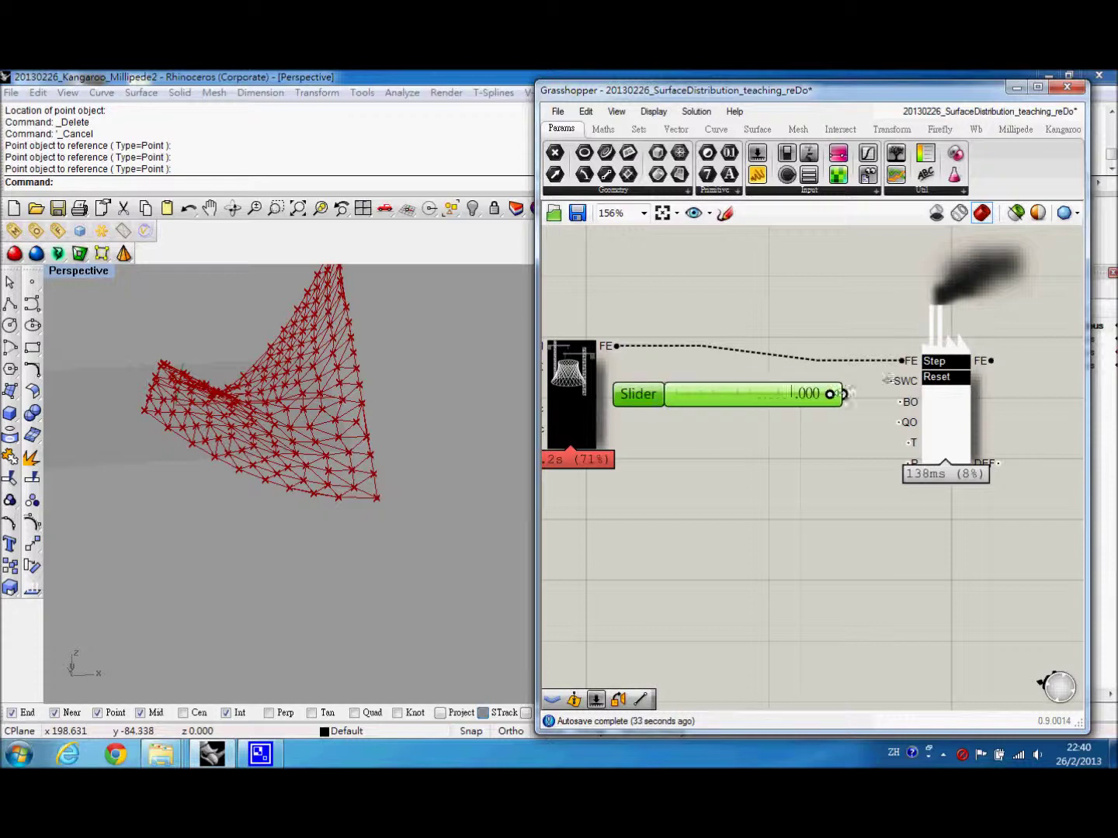
drag(841, 394, 904, 385)
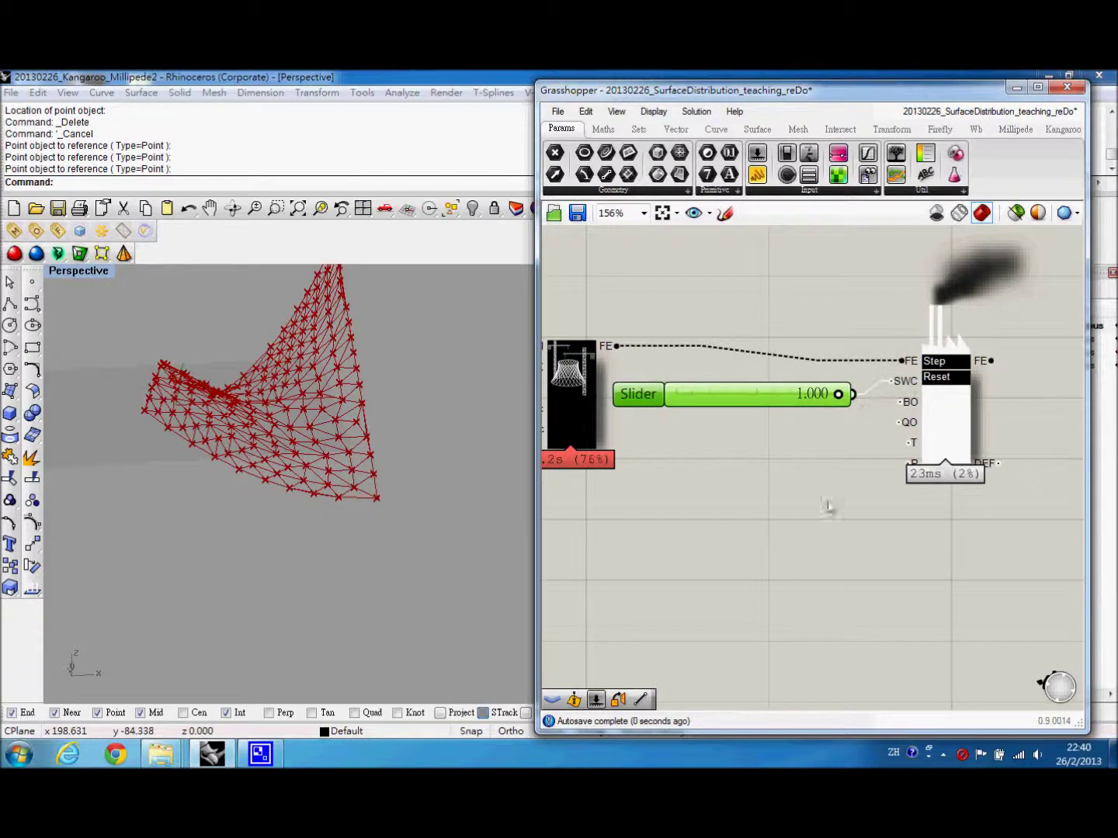
Add a Frame Visualization component and connect the solver's FE output to its FE input
scroll(828, 506, down, 2)
right_drag(827, 507, 627, 491)
right_drag(726, 478, 662, 465)
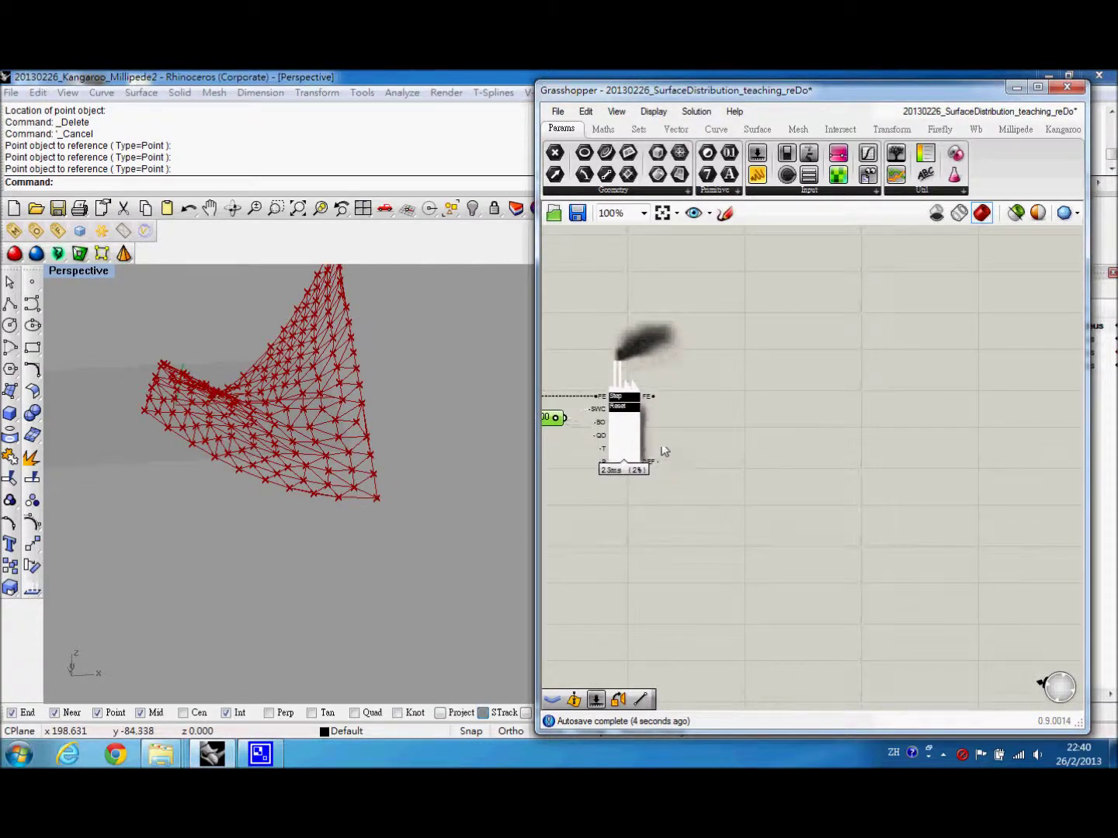
double_click(721, 440)
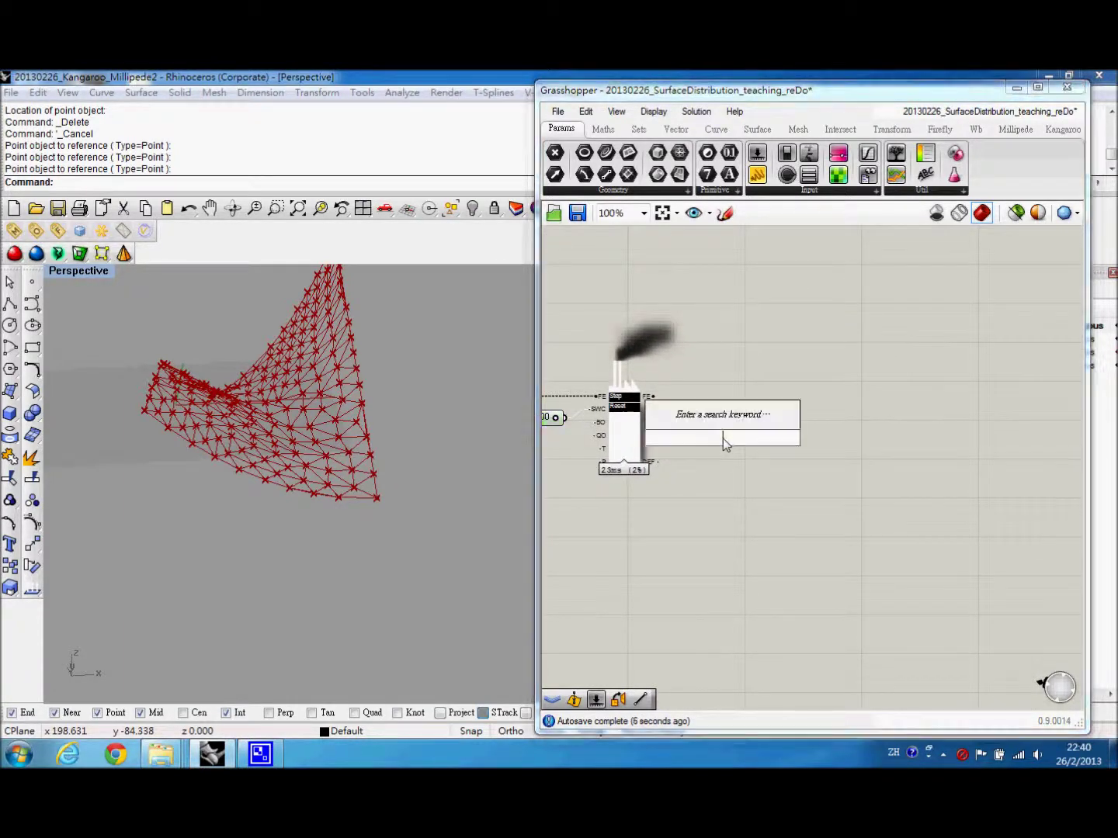
text(vi)
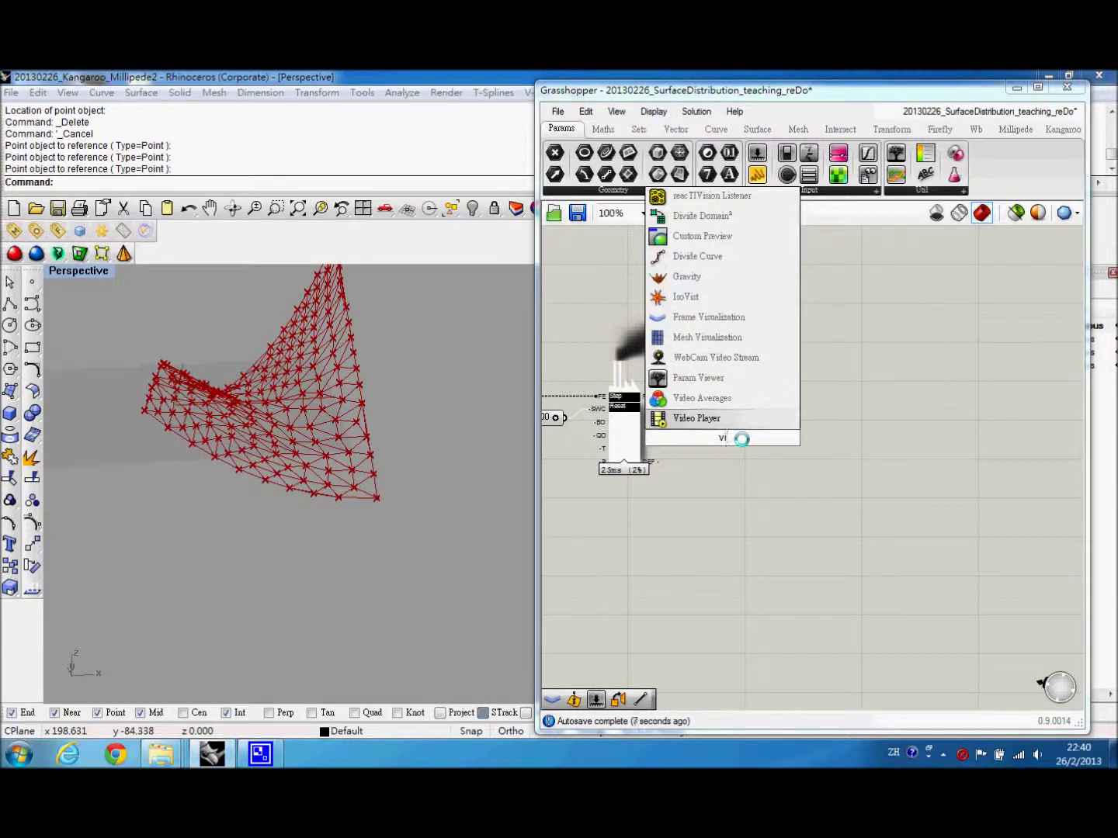
click(721, 319)
scroll(769, 439, up, 3)
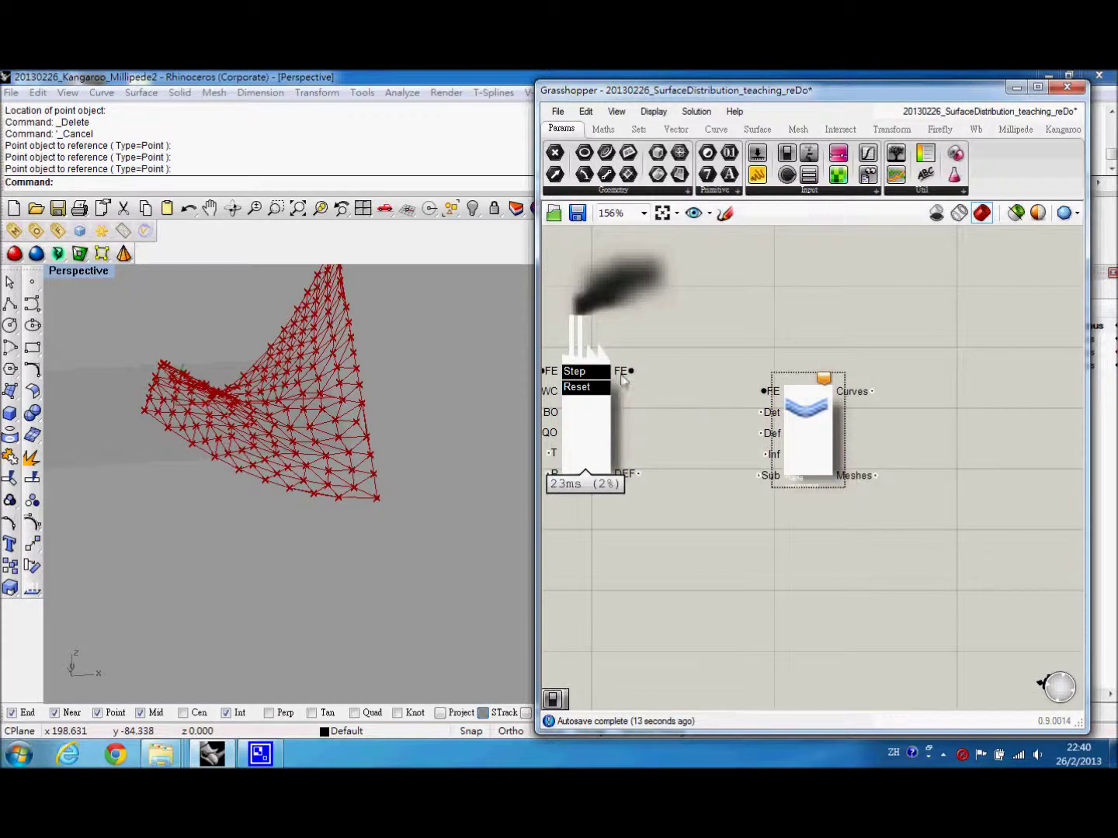
drag(625, 375, 761, 393)
drag(814, 449, 876, 500)
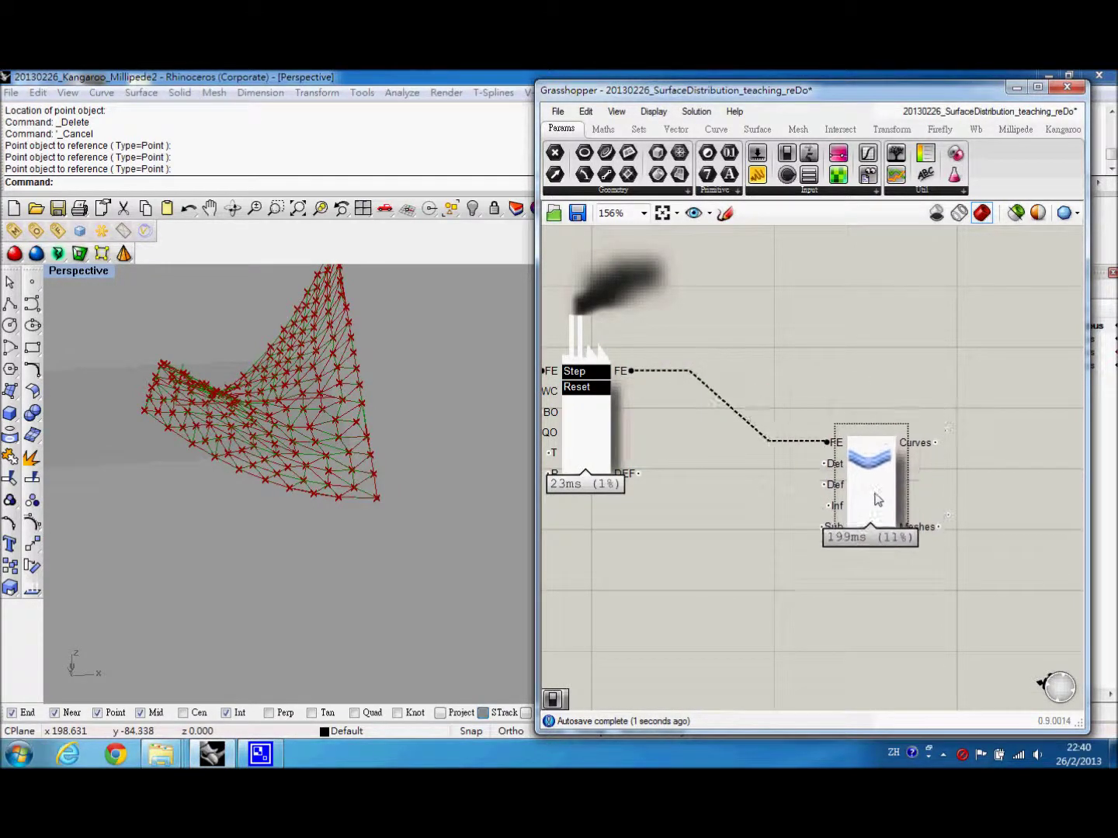
Add a Boolean toggle set to True, connect it to the Det input of Frame Visualization and tidy the layout
double_click(676, 554)
text(togg)
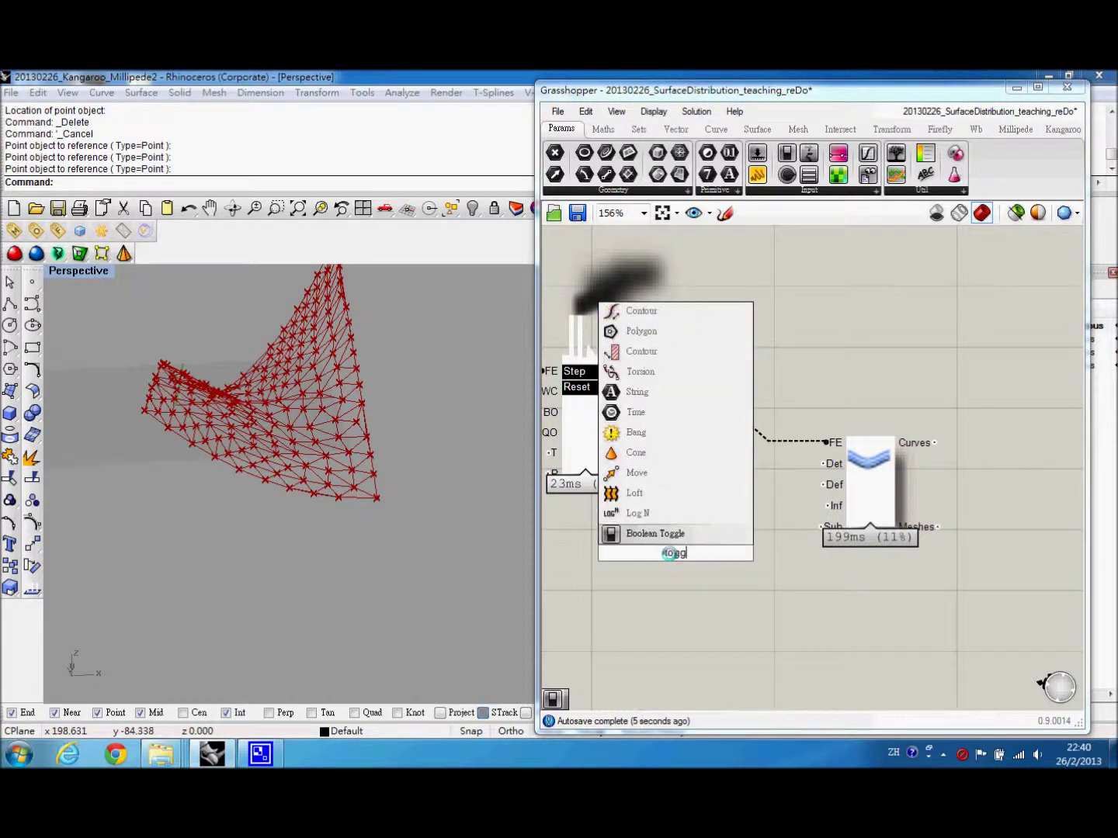
click(679, 541)
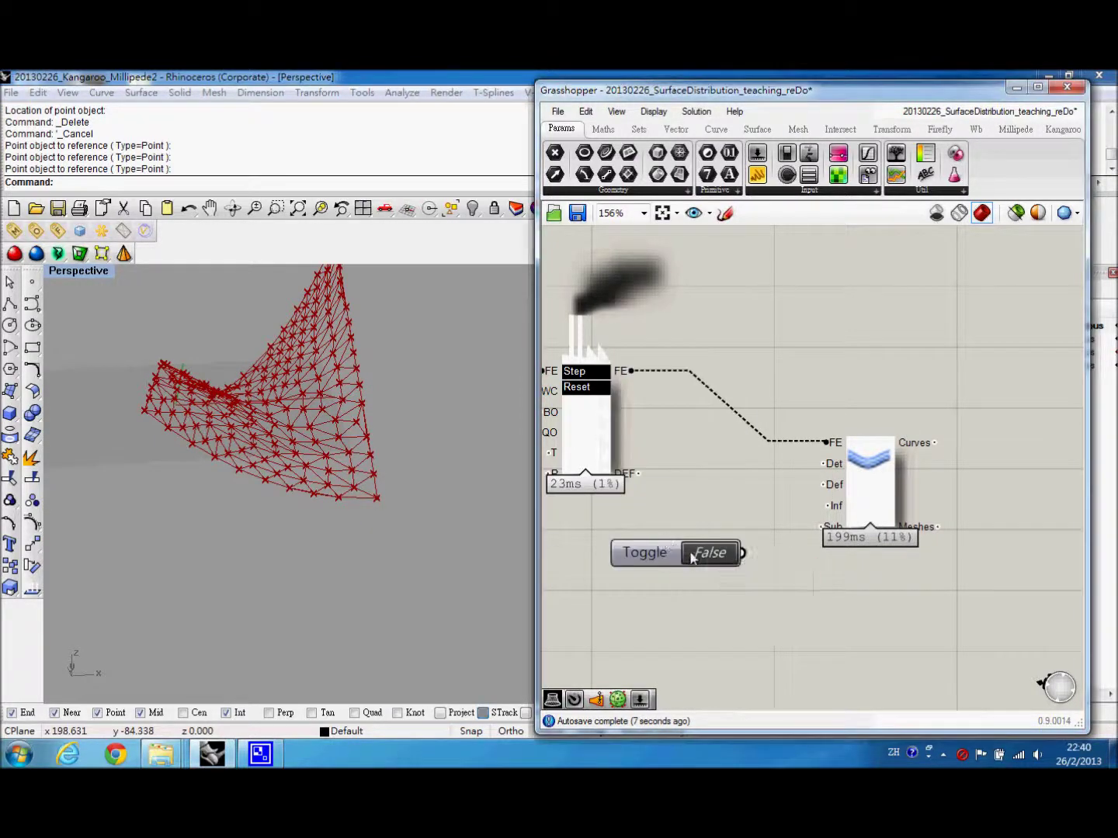
drag(743, 552, 825, 465)
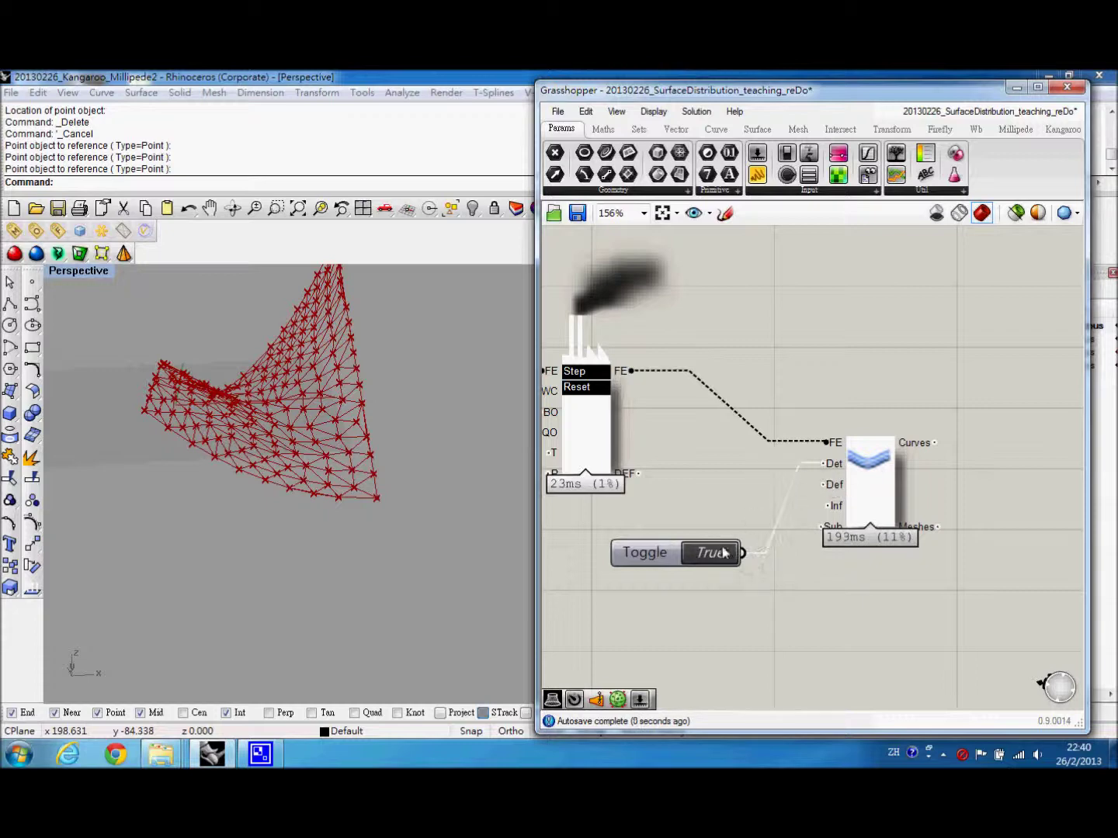
drag(695, 564, 762, 475)
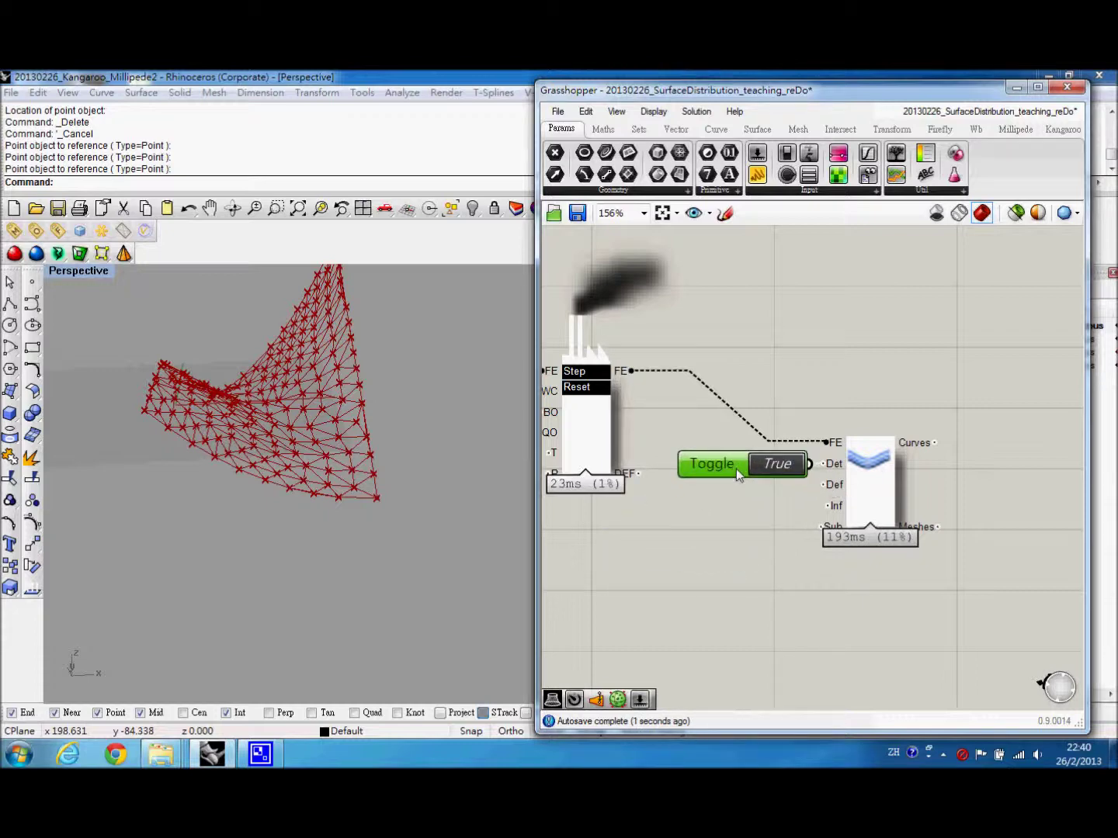
drag(880, 494, 966, 487)
drag(694, 471, 732, 457)
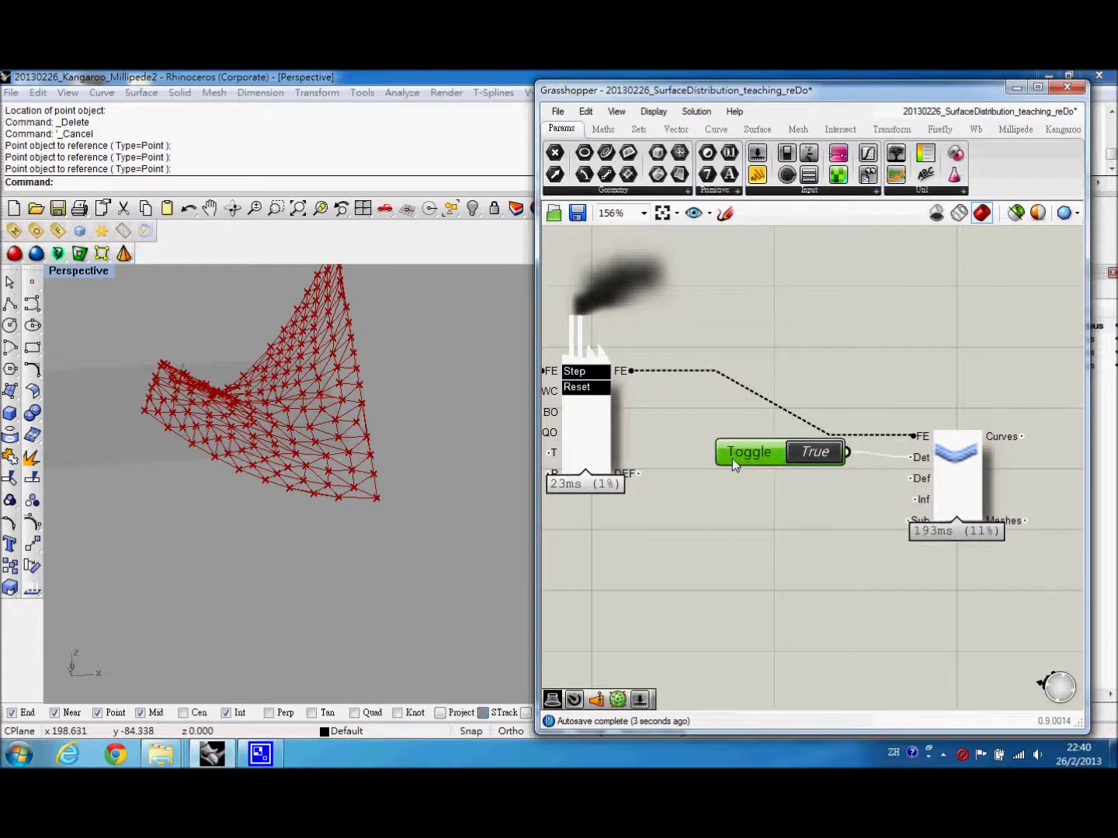
Add a Division component below the toggle and connect its R output to the Def input of Frame Visualization
right_drag(914, 475, 876, 449)
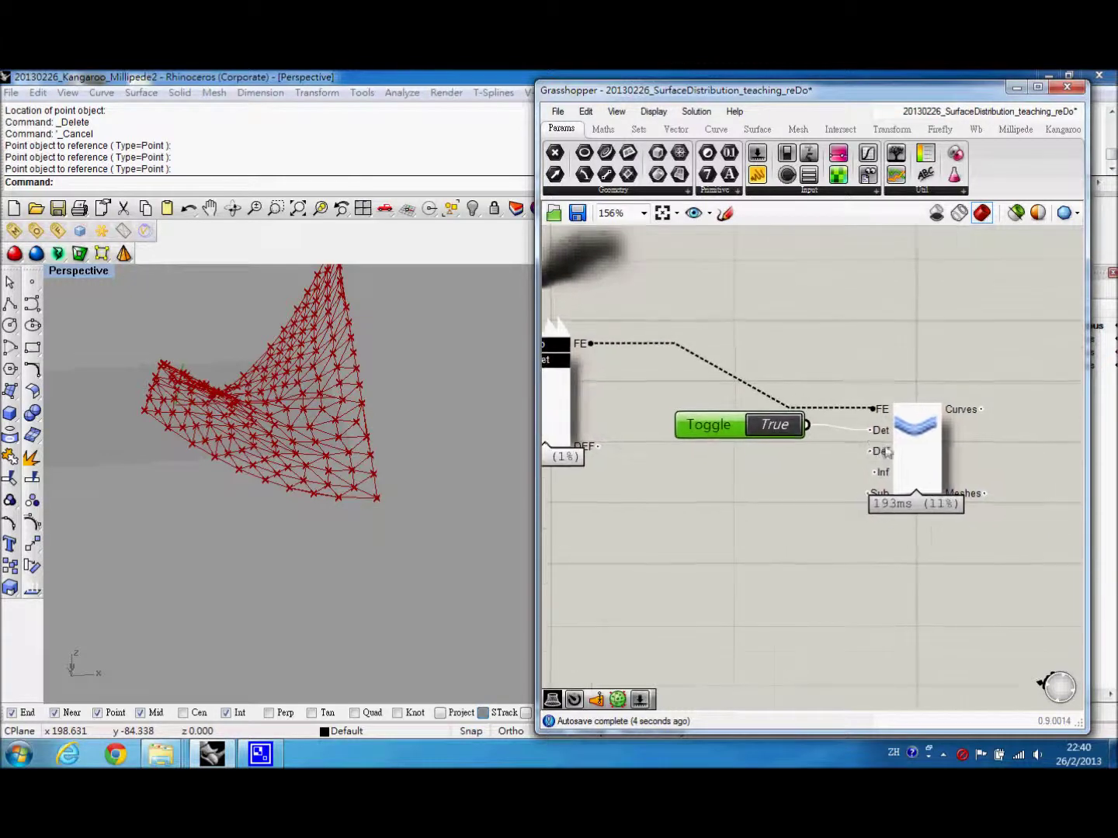
double_click(738, 488)
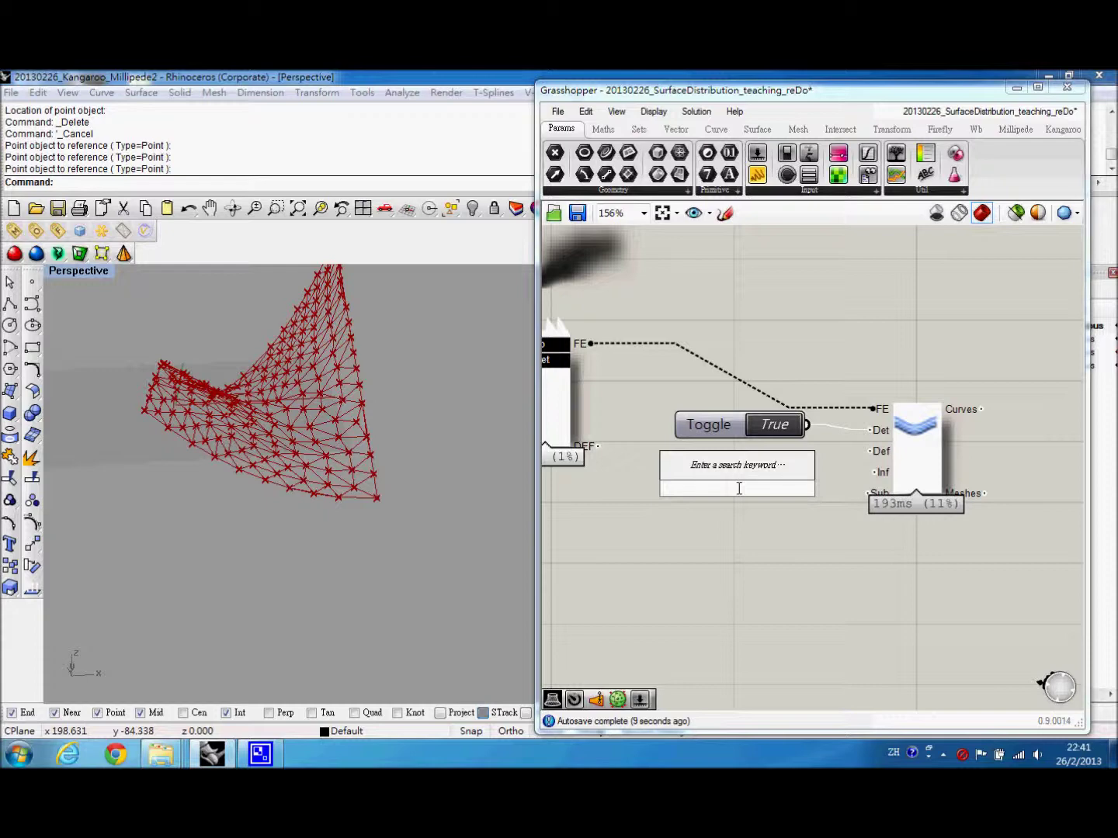
text(divis)
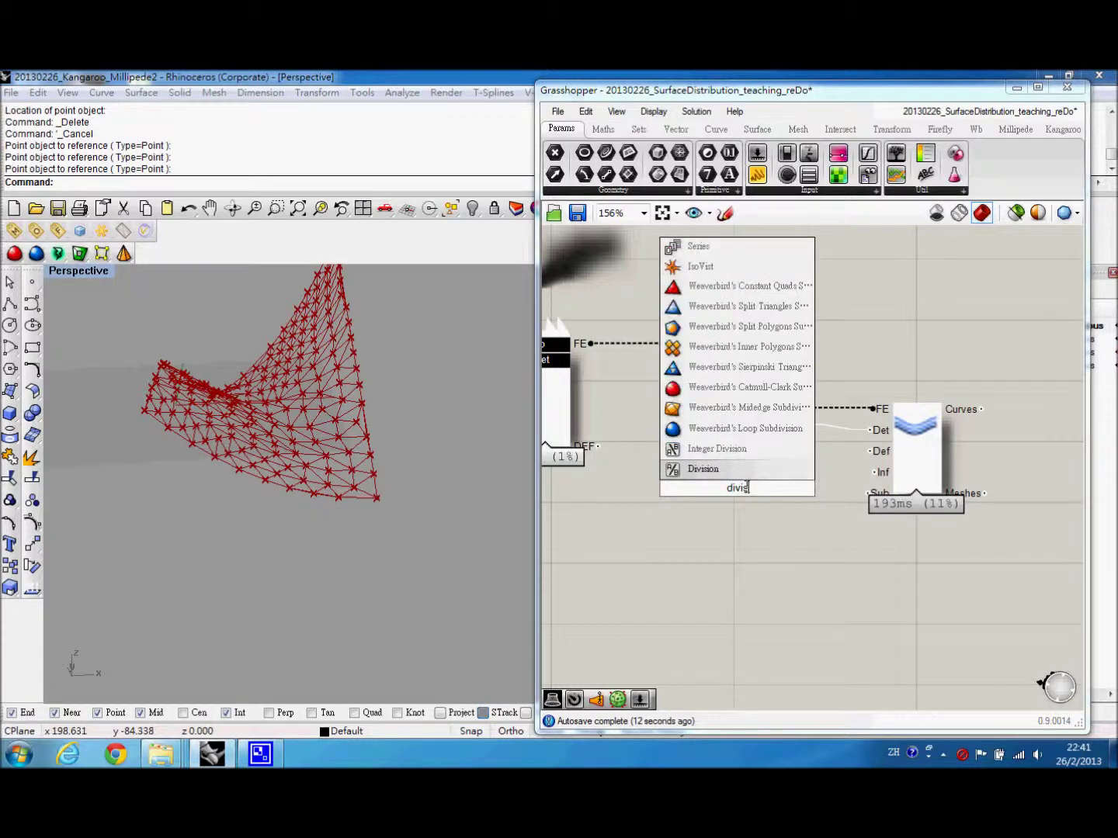
key(Return)
drag(781, 487, 871, 450)
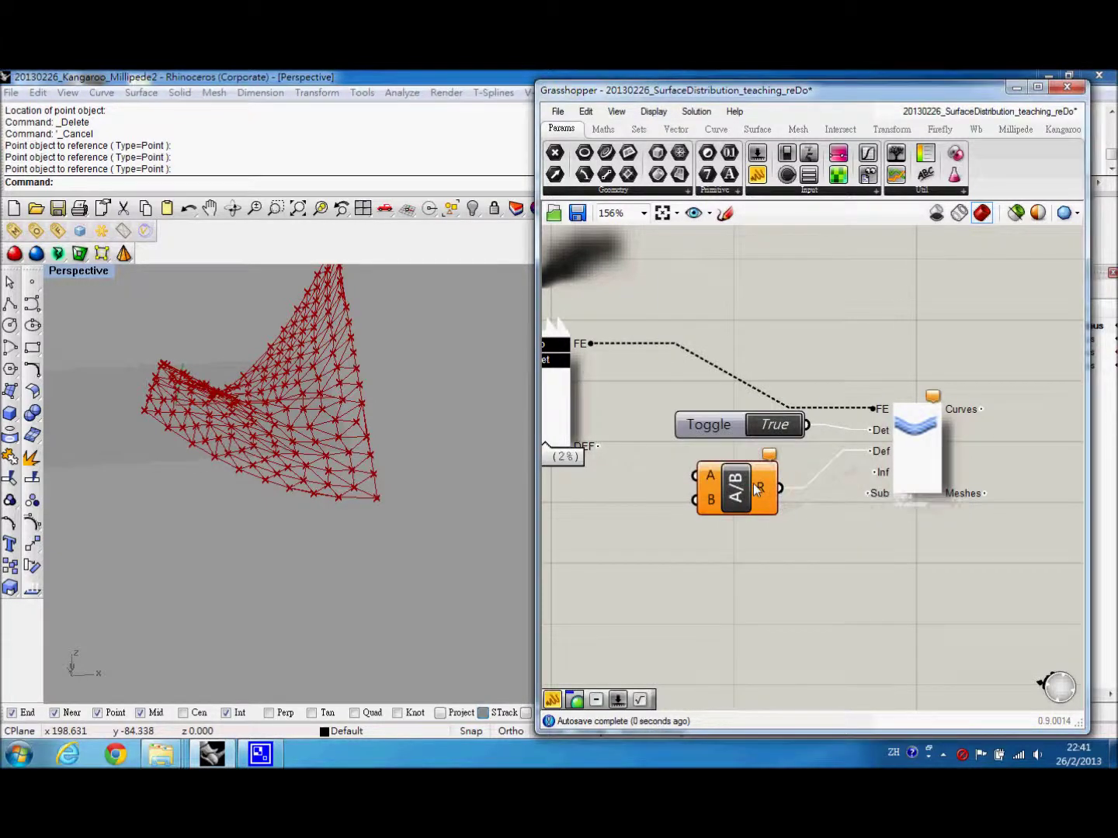
drag(742, 501, 718, 555)
Connect a new number slider to the division's A input and the solver's DEF output to its B input
double_click(568, 540)
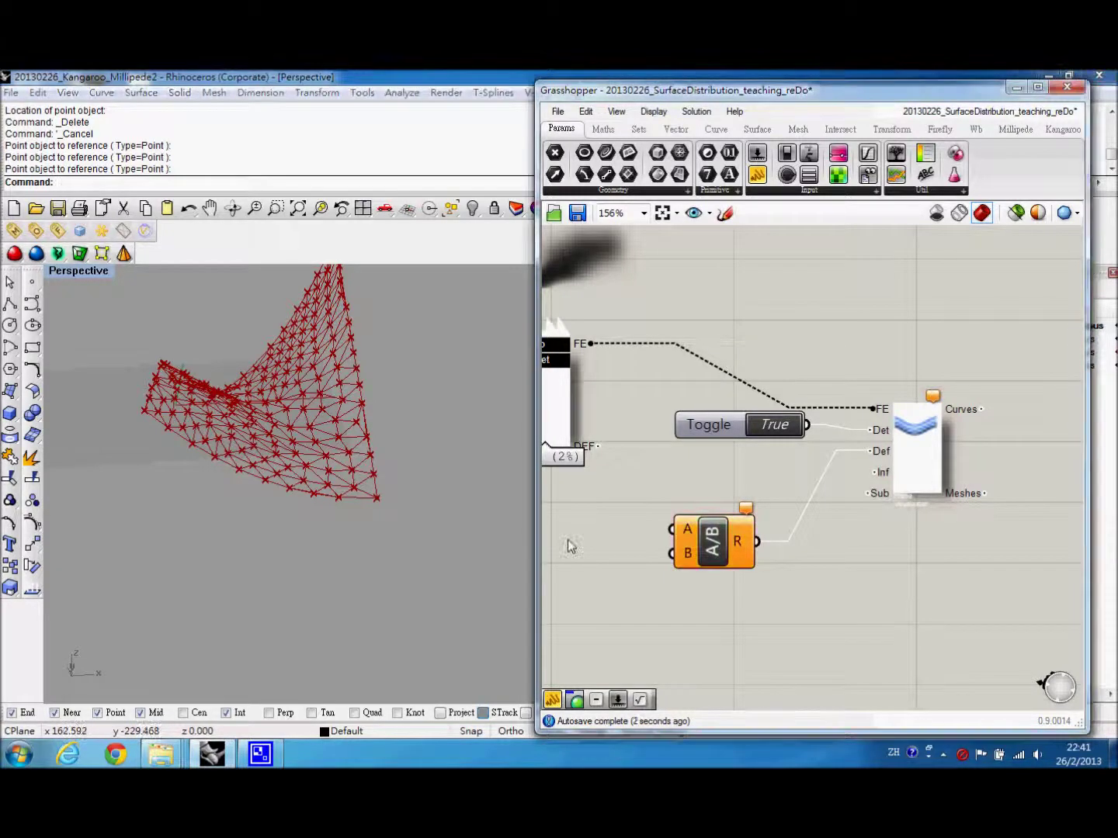
text(a)
key(BackSpace)
text(sider)
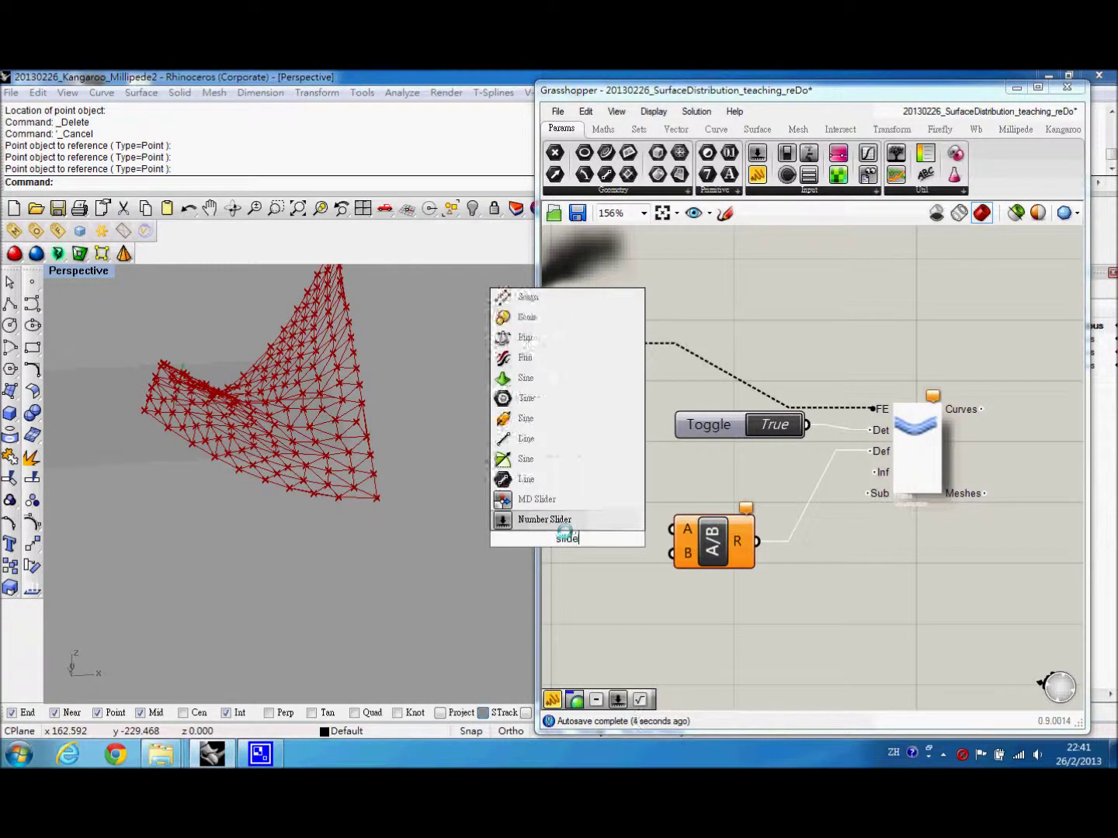
key(Return)
mouse_move(631, 551)
mouse_down()
mouse_move(603, 552)
mouse_move(613, 569)
mouse_move(616, 552)
mouse_up()
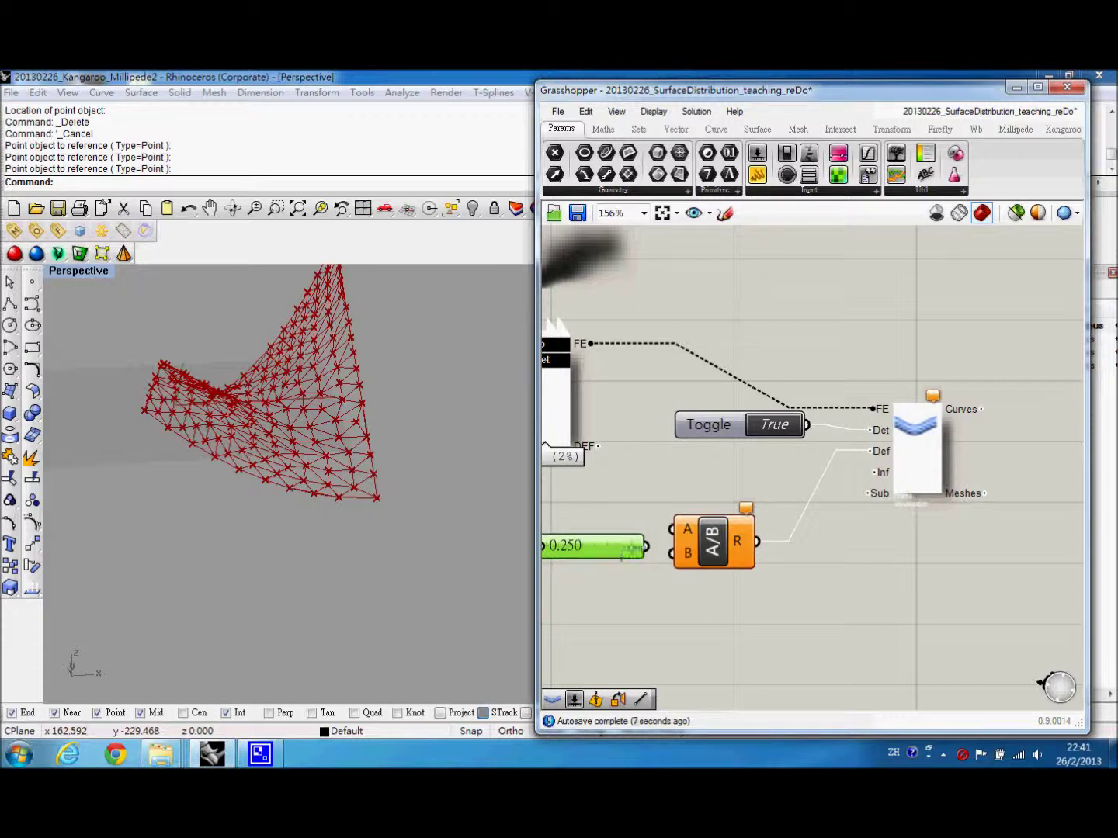
drag(610, 461, 672, 553)
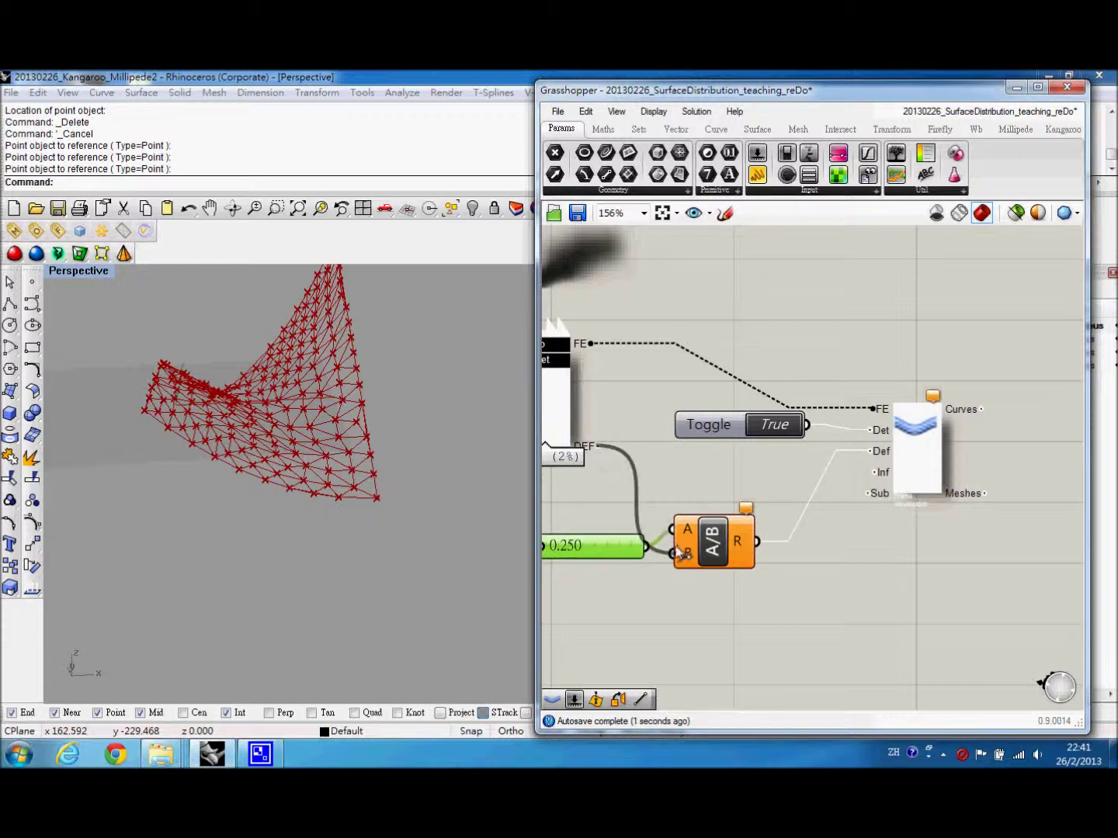
Duplicate the number slider that feeds the division's A input
double_click(814, 604)
click(662, 616)
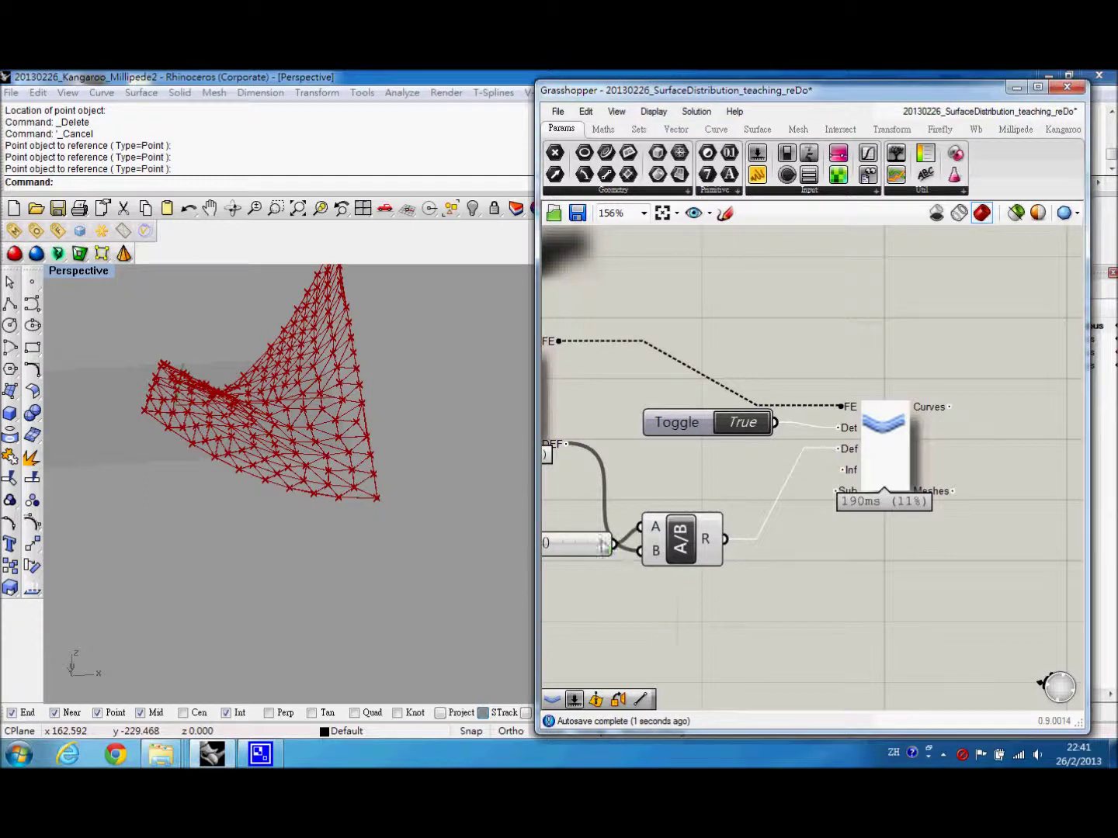
click(601, 543)
text(C)
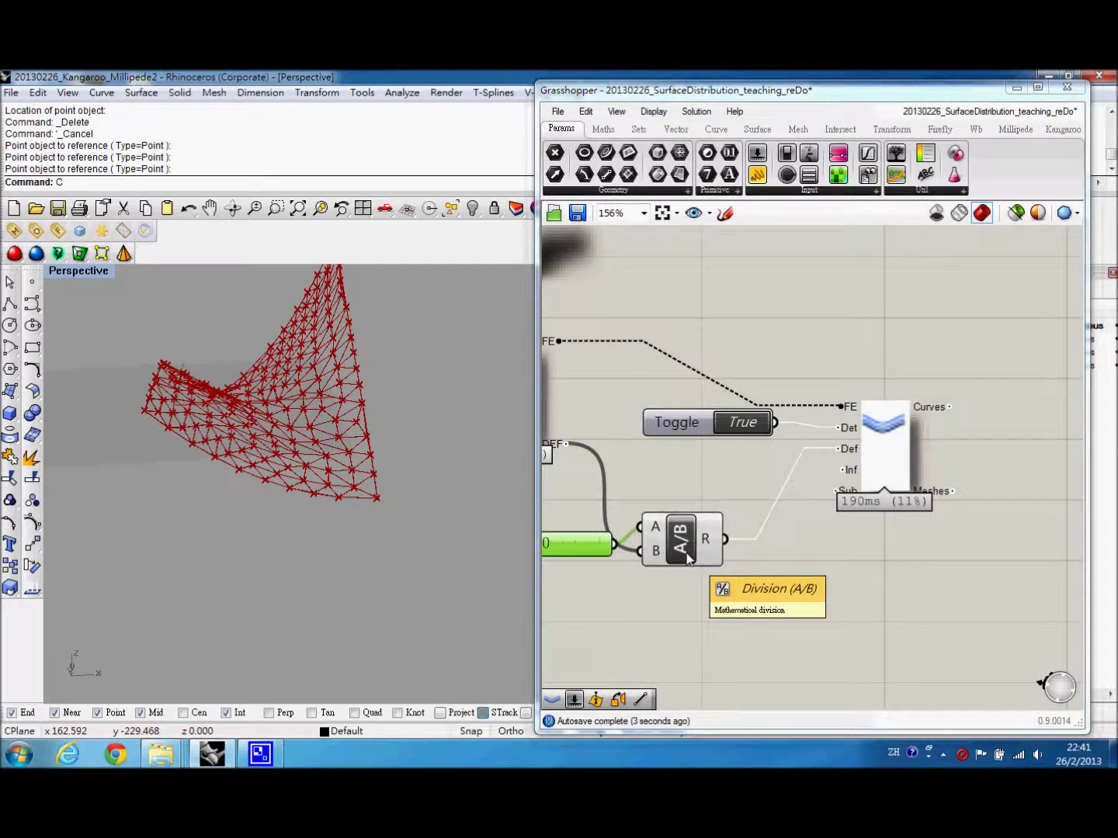
scroll(826, 573, down, 4)
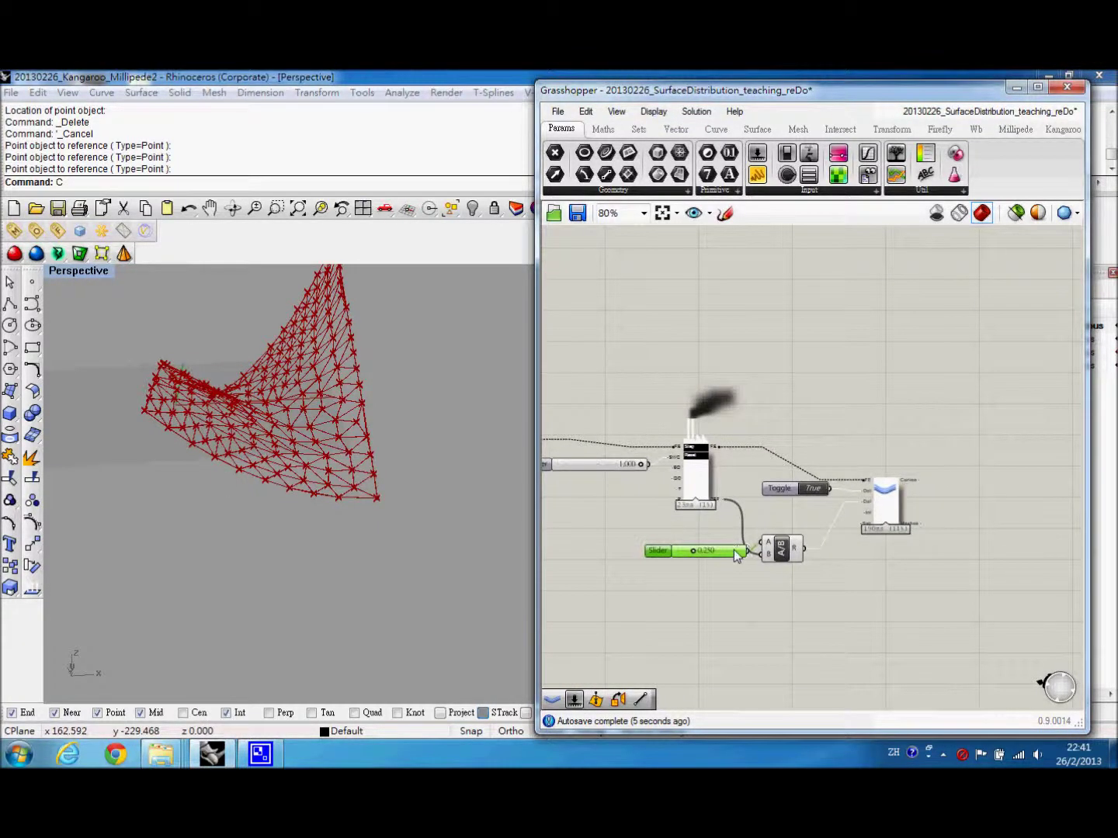
key(ctrl+c)
key(ctrl+v)
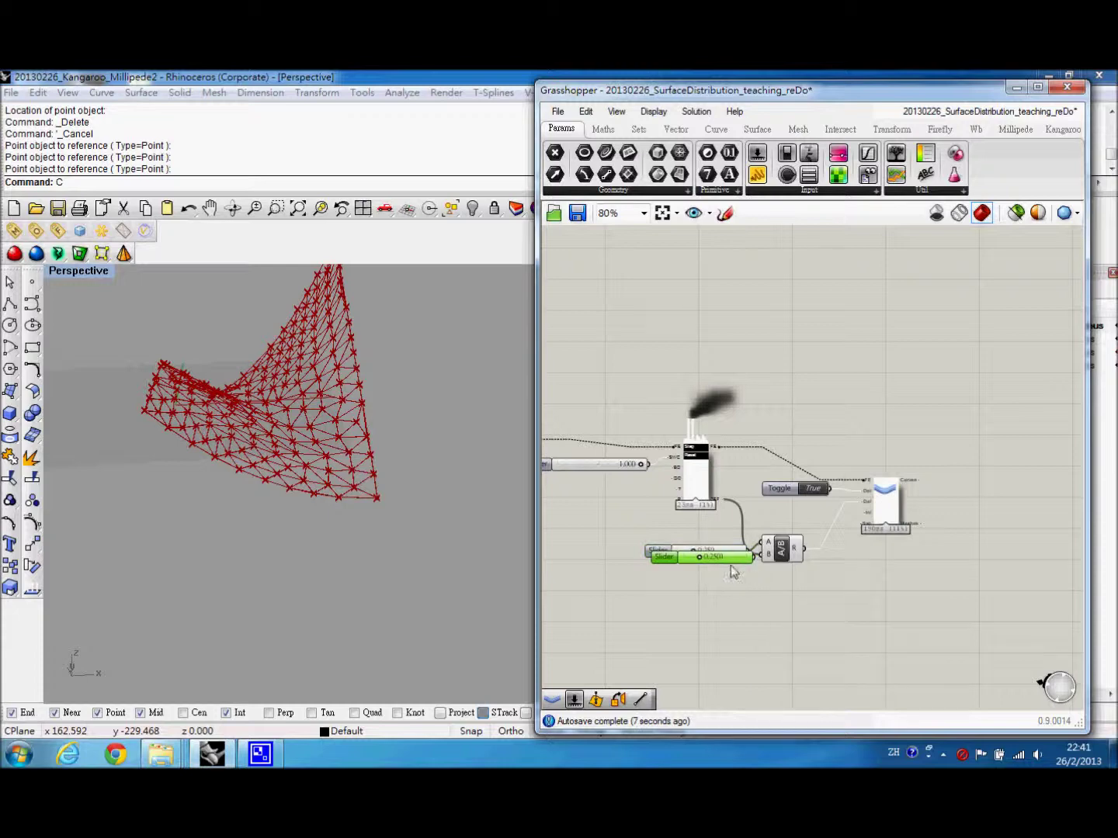
Connect the duplicated number slider to the Inf input of Frame Visualization
scroll(870, 505, up, 4)
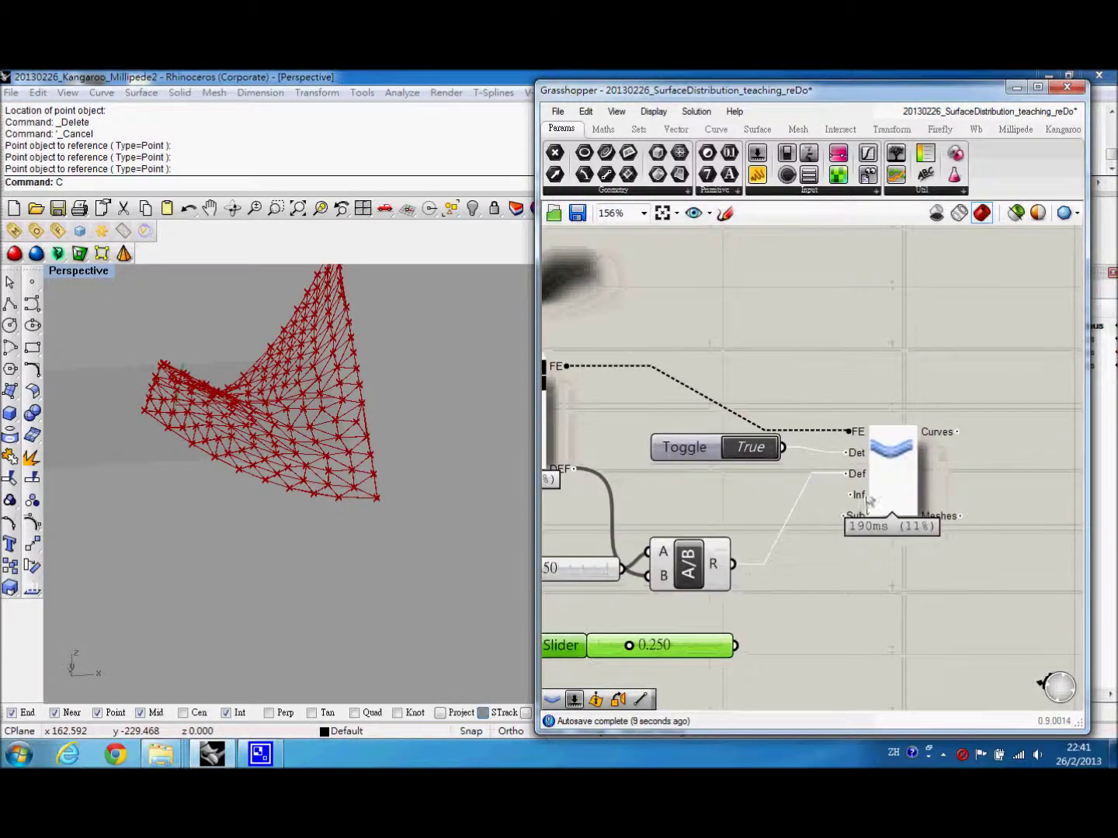
drag(739, 647, 861, 501)
right_drag(896, 565, 951, 514)
right_drag(891, 618, 861, 612)
Paste another copy of the number slider and connect it to the Sub input of Frame Visualization
double_click(820, 640)
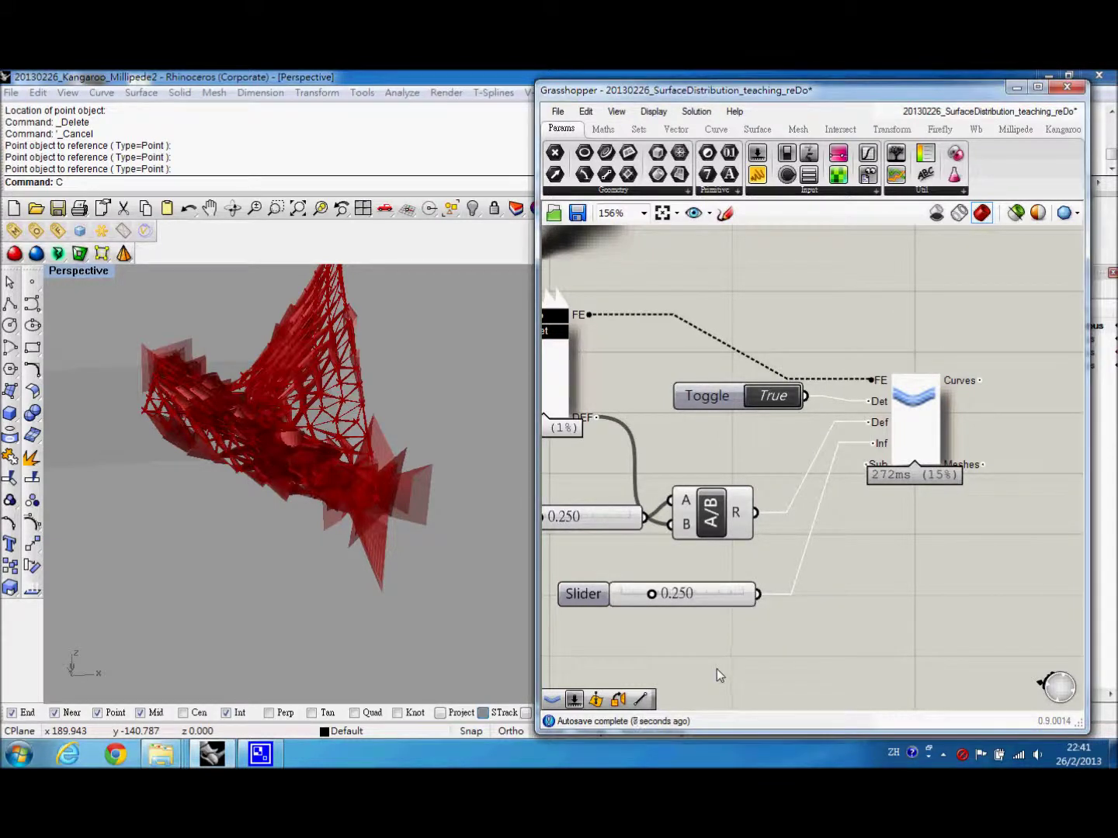
key(ctrl+v)
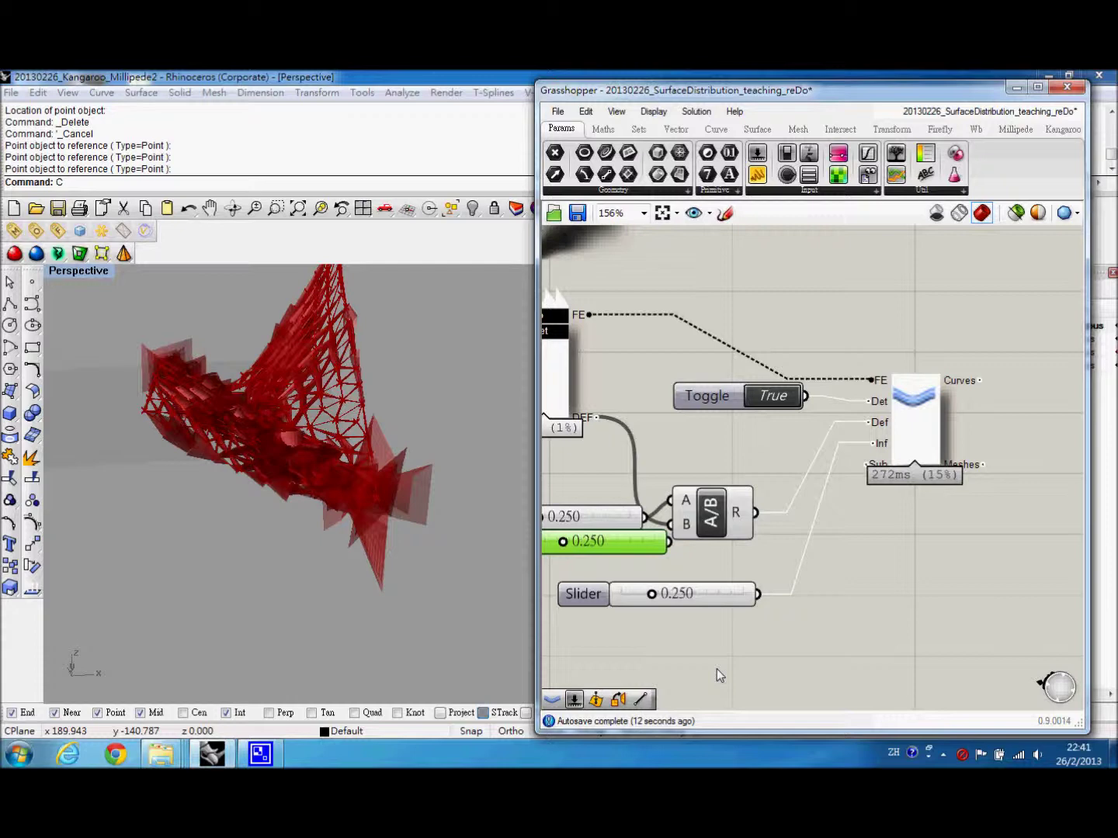
drag(643, 553, 875, 465)
right_drag(843, 518, 794, 544)
right_drag(334, 497, 318, 548)
right_drag(849, 541, 869, 576)
Add a Custom Preview component and connect the Meshes output of Frame Visualization to its G input
double_click(980, 485)
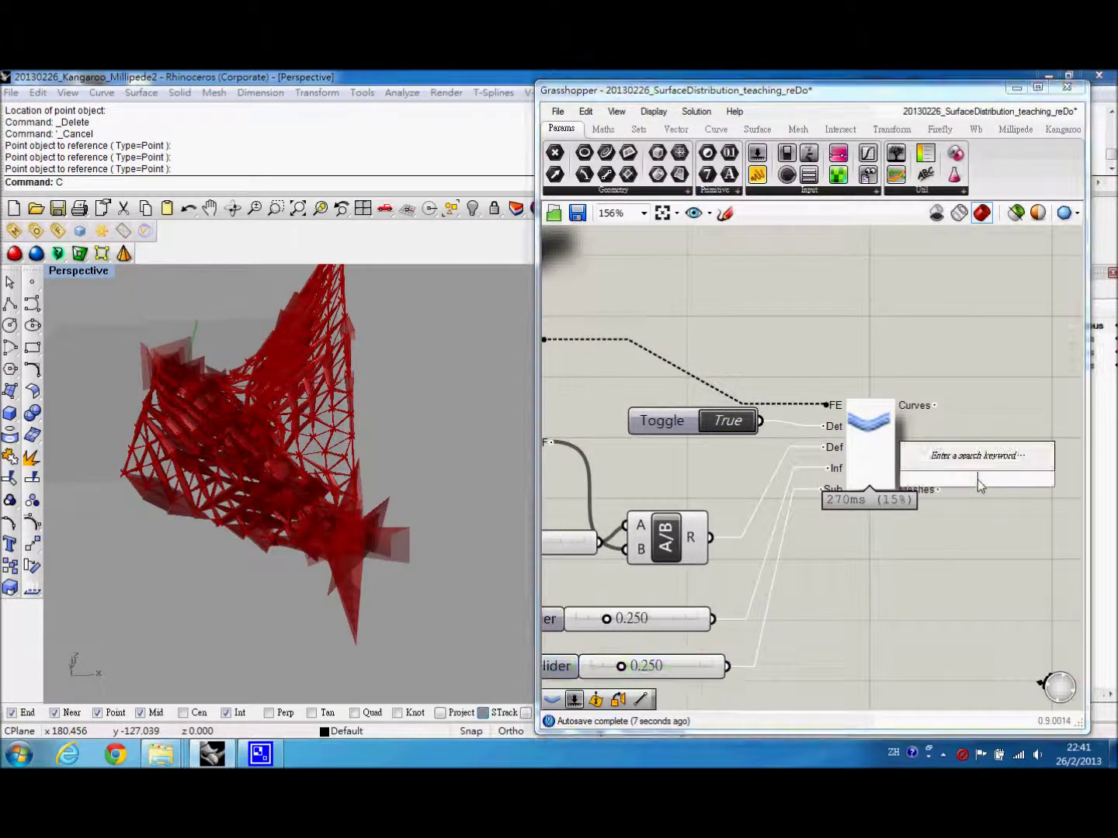
text(preview)
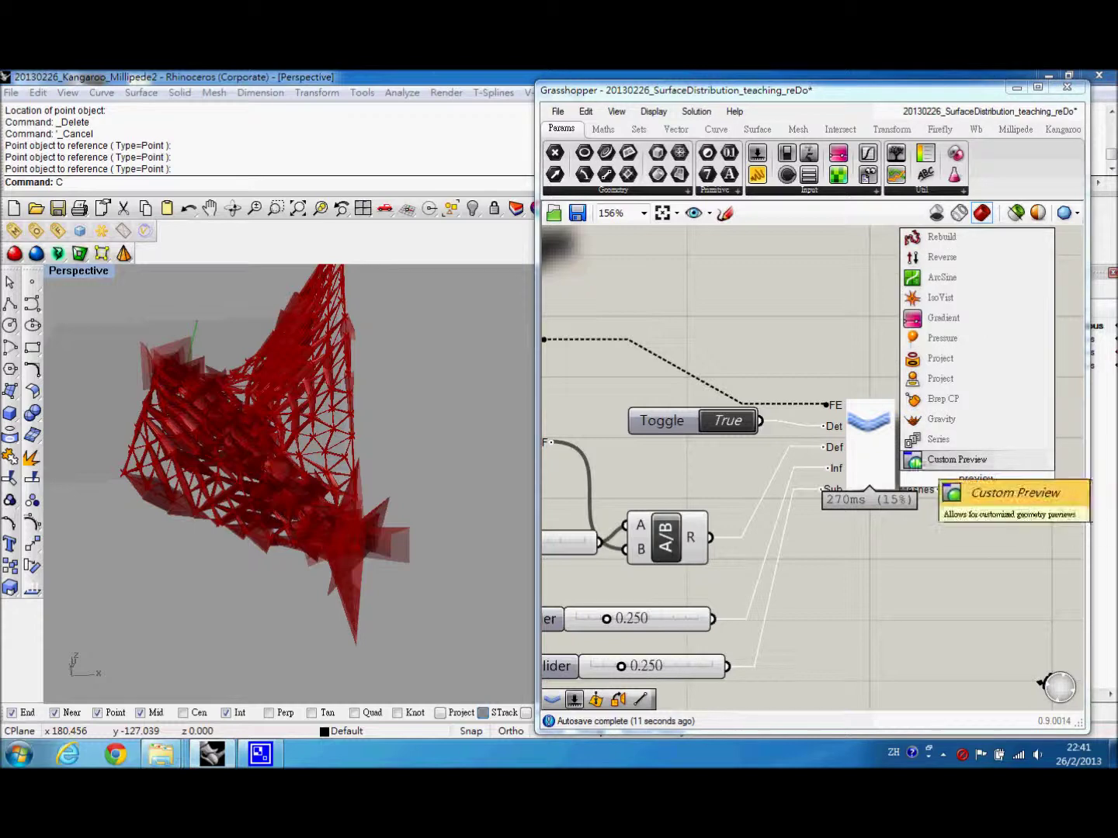
click(932, 461)
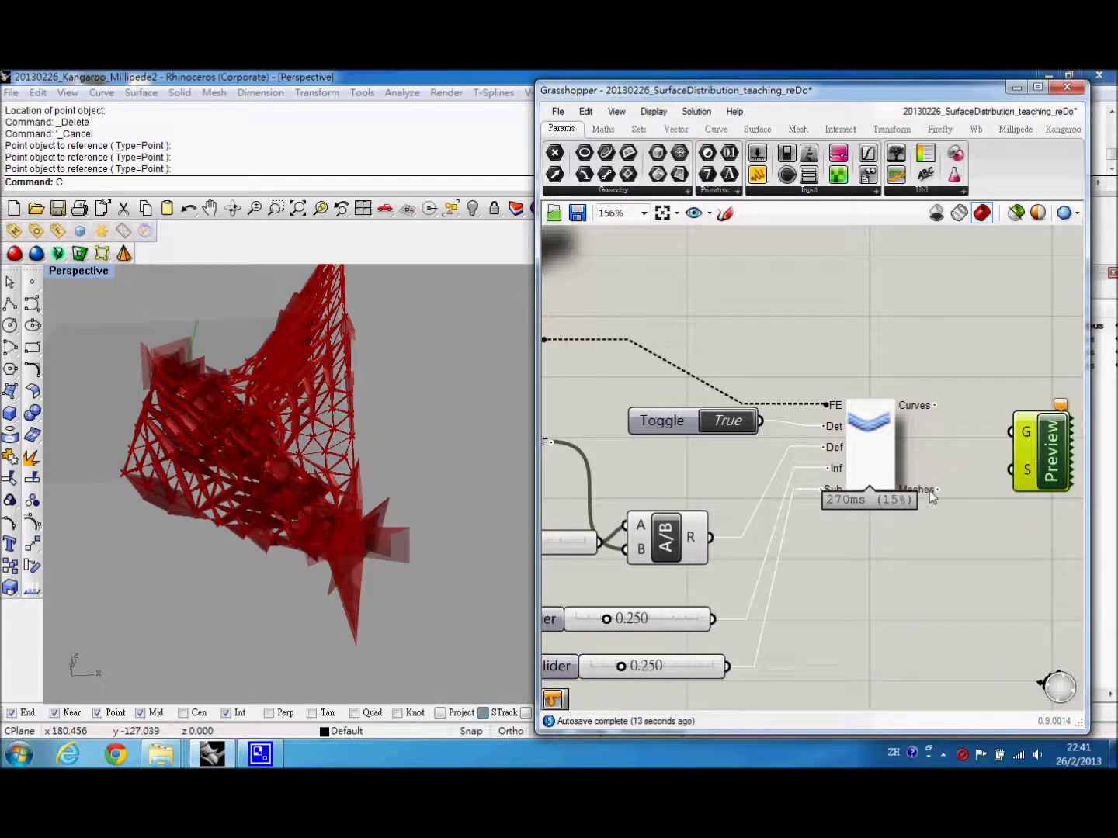
drag(937, 489, 1011, 431)
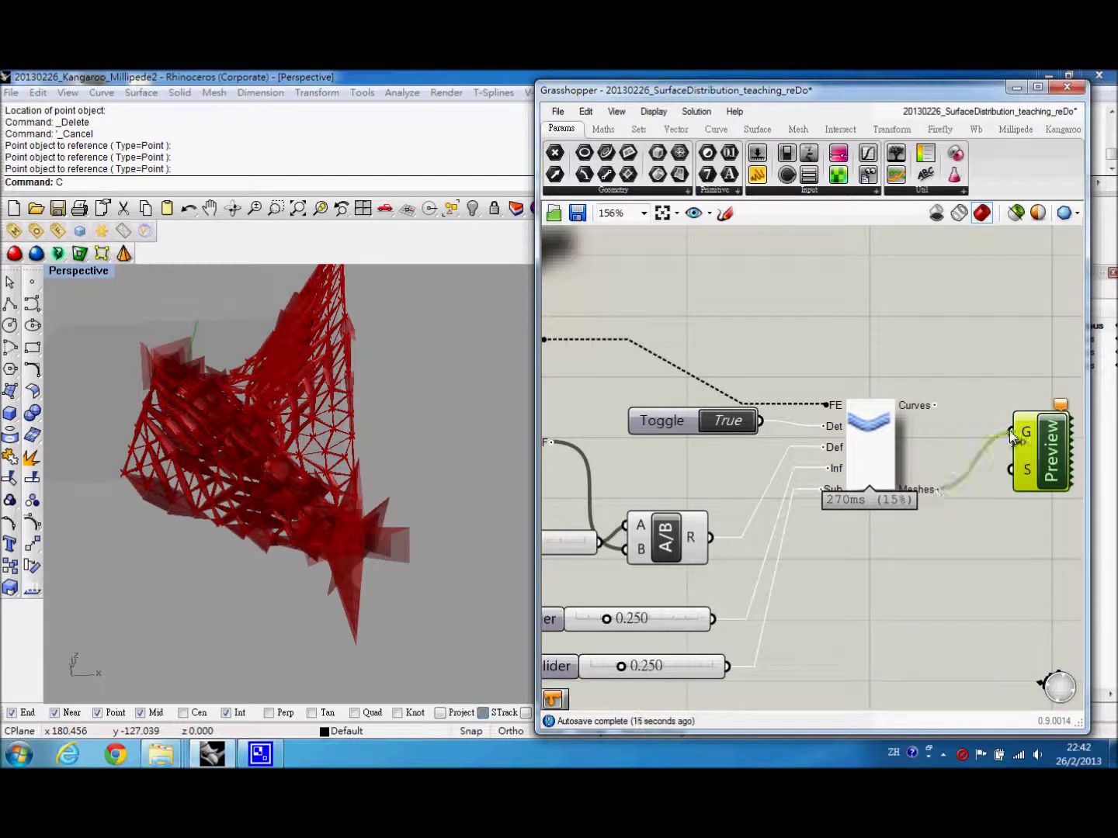
Add a Colour Swatch set to blue (R 62, G 18, B 255) and connect it to the preview's S input
double_click(936, 575)
text(swatc)
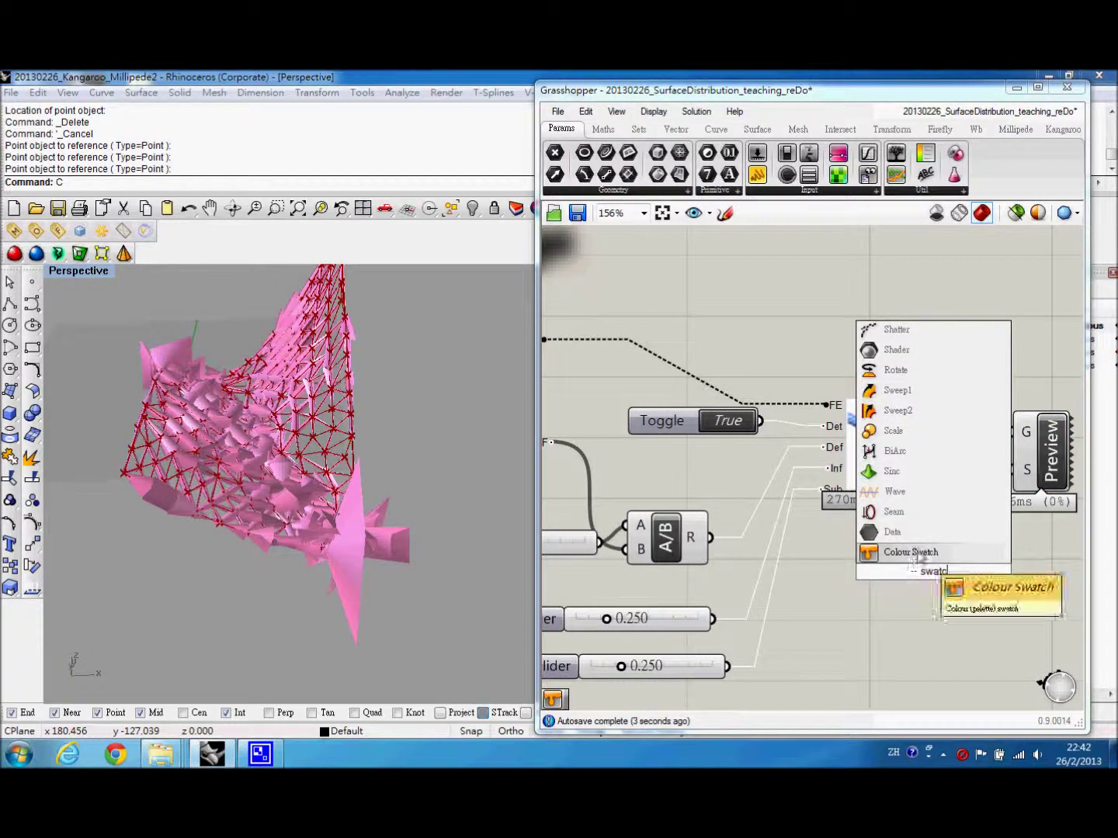
key(Return)
click(960, 576)
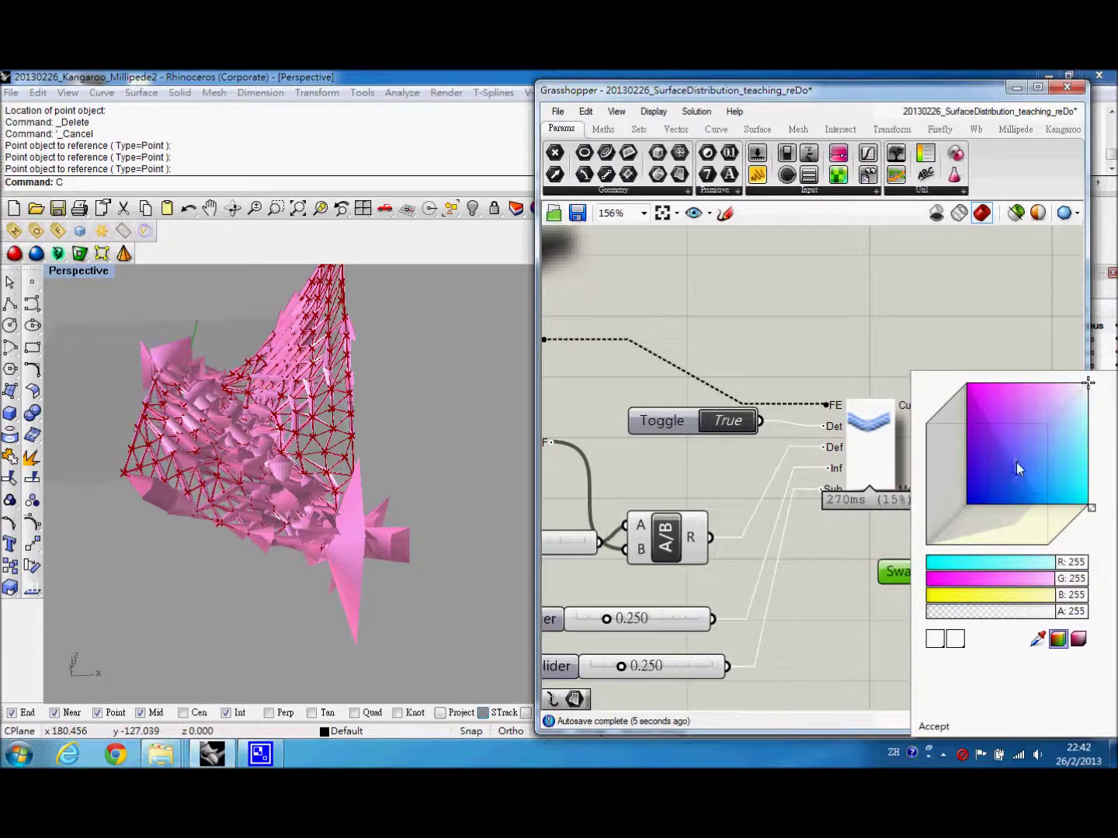
drag(1013, 470, 976, 481)
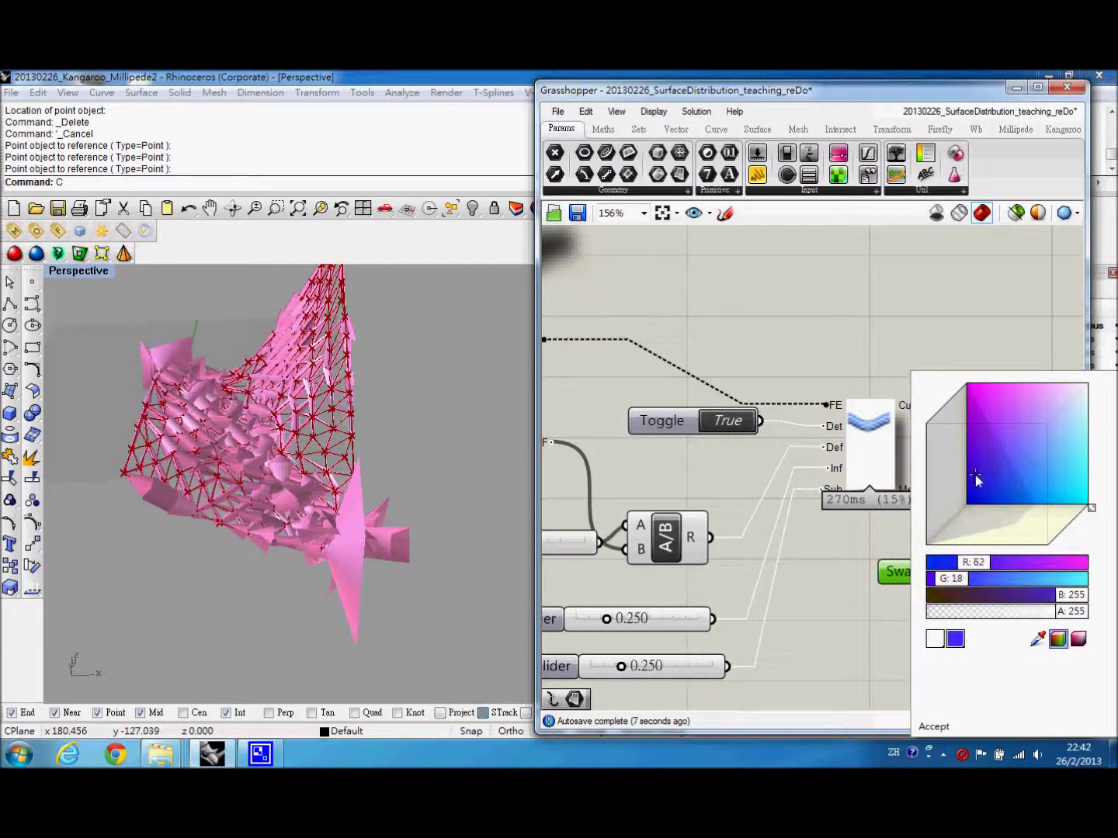
click(932, 726)
drag(993, 572, 1010, 470)
Examine the previewed frame meshes in Rhino and the Frame Visualization inputs with the sliders that feed them
right_drag(204, 484, 187, 485)
scroll(188, 485, down, 5)
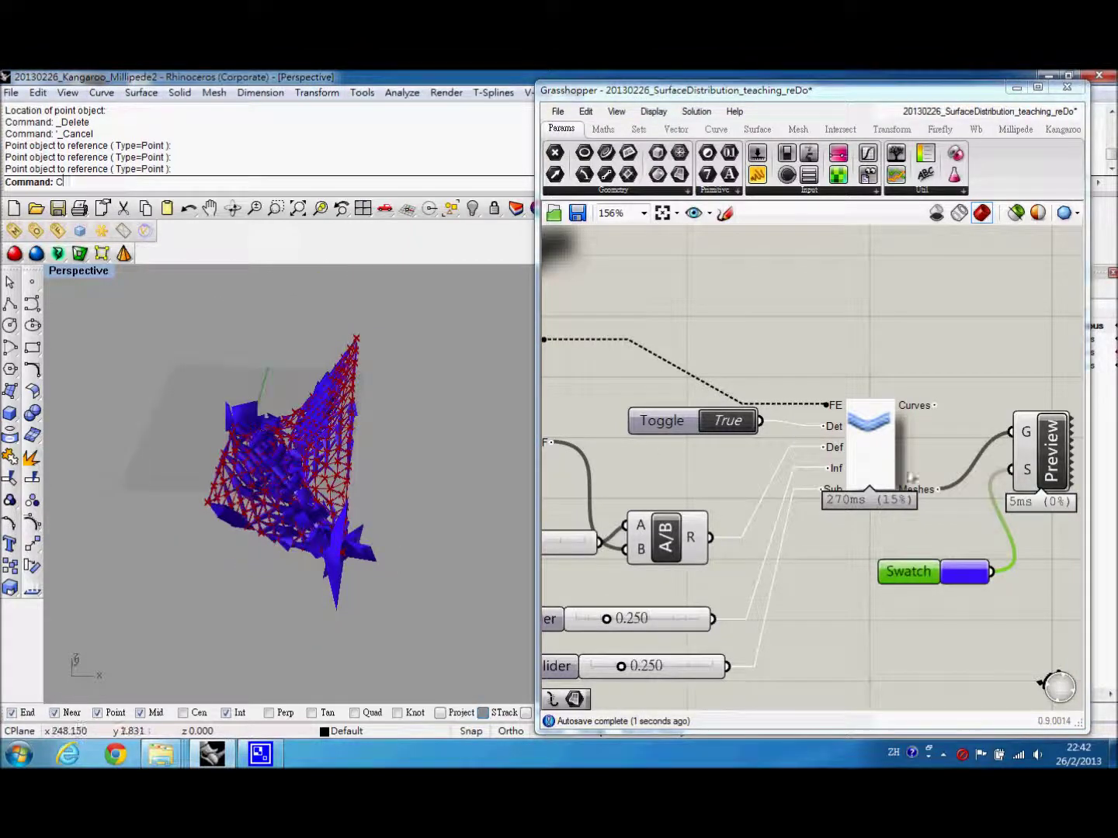
right_drag(912, 480, 947, 481)
scroll(947, 483, down, 3)
scroll(910, 489, up, 3)
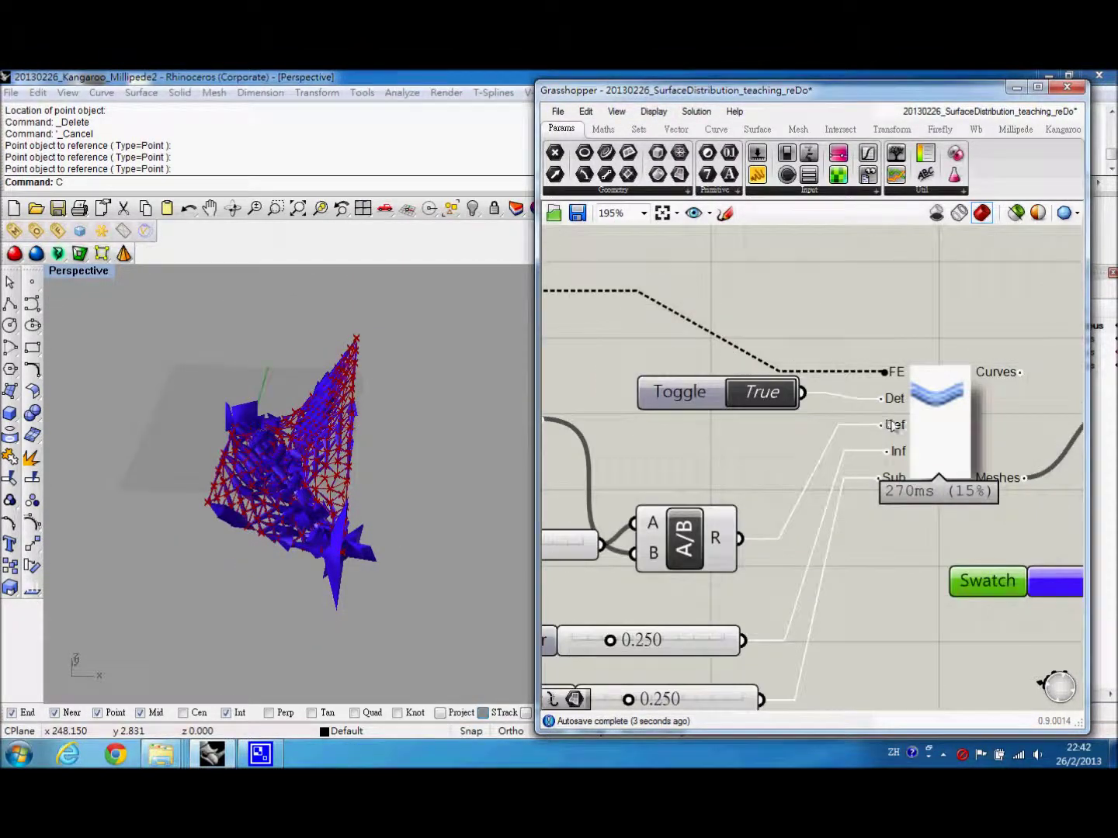
scroll(959, 381, up, 1)
right_drag(965, 371, 997, 359)
right_drag(718, 527, 757, 529)
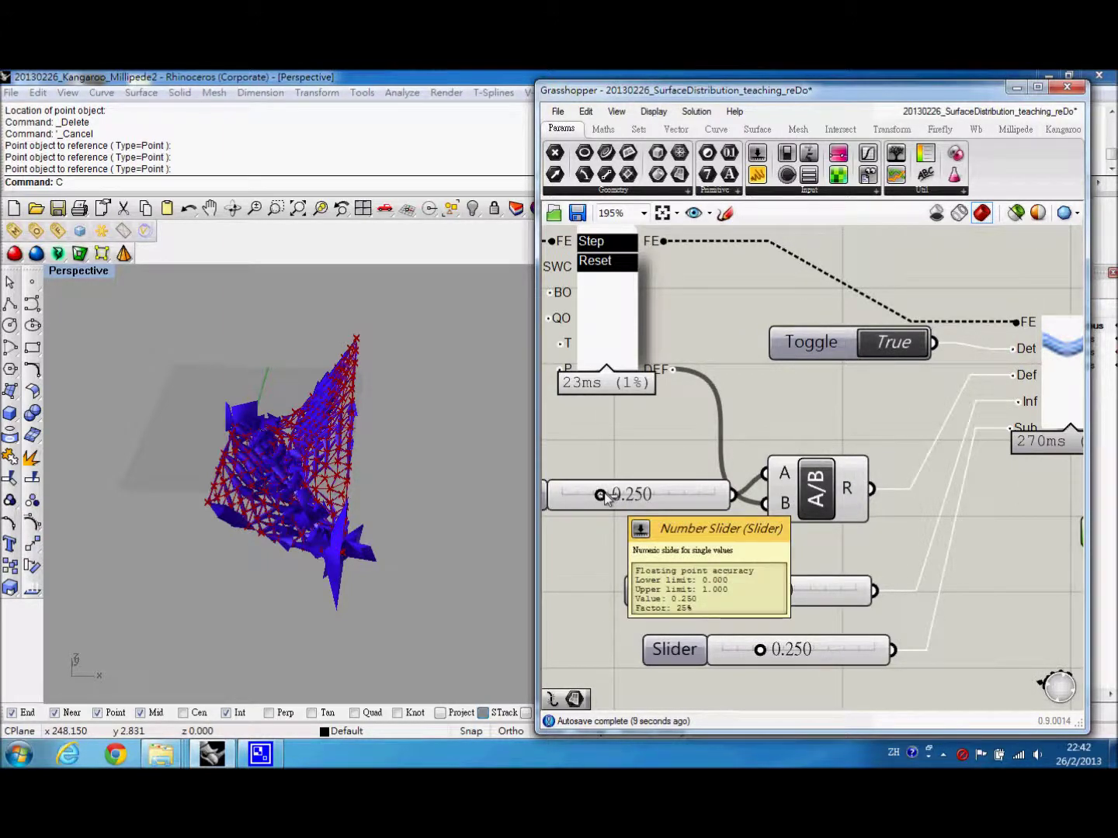
right_drag(374, 516, 364, 459)
scroll(340, 394, up, 4)
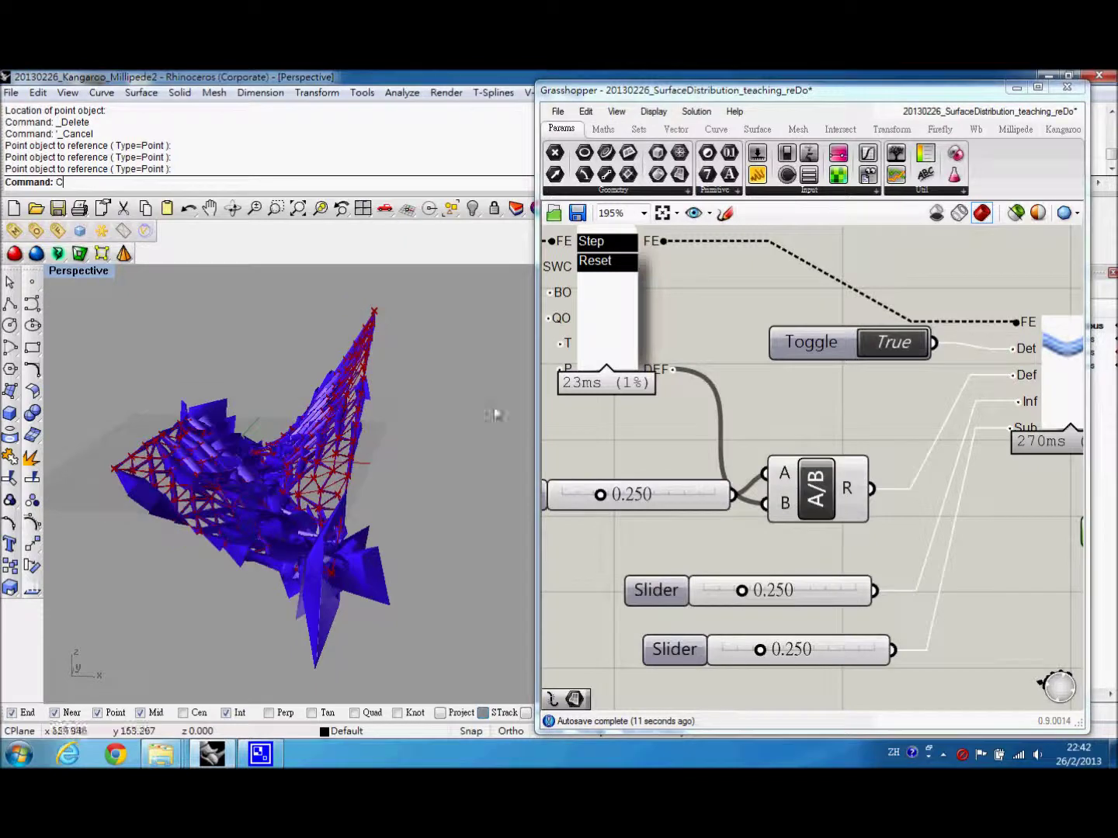
Set the upper limit of the number slider feeding the division's A input to 30
double_click(698, 506)
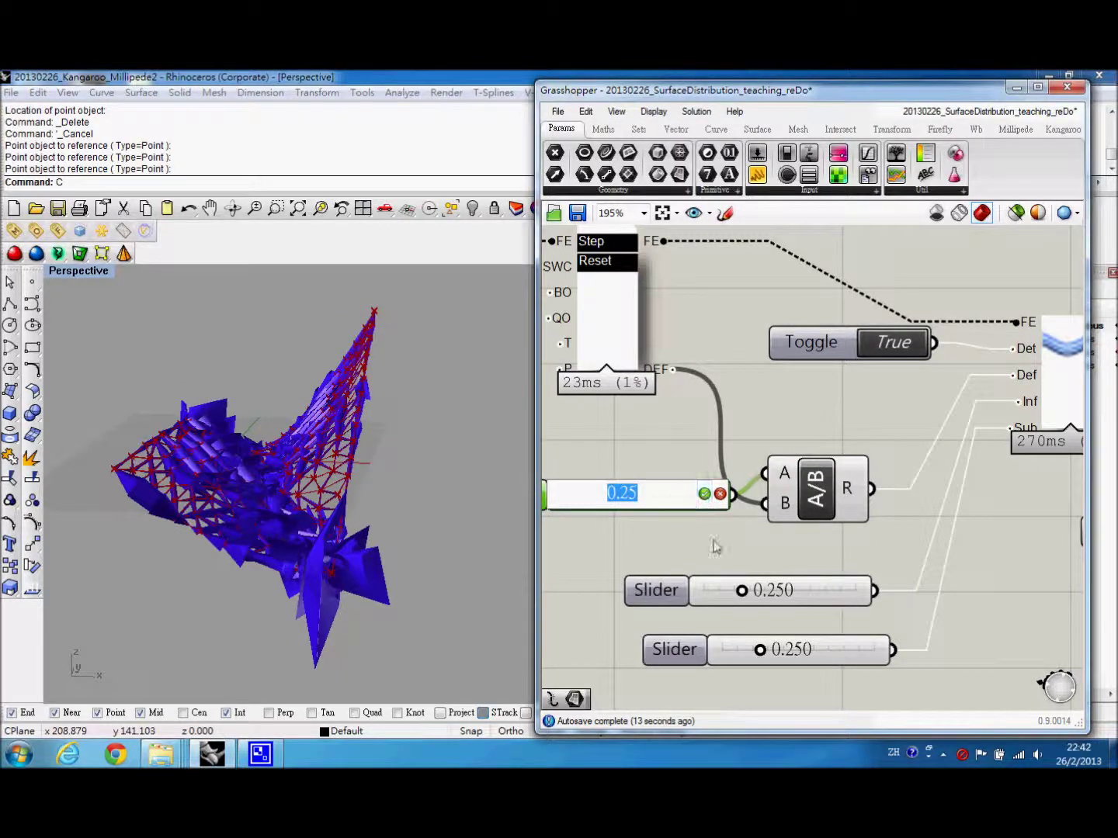
click(716, 547)
right_click(696, 500)
mouse_move(750, 598)
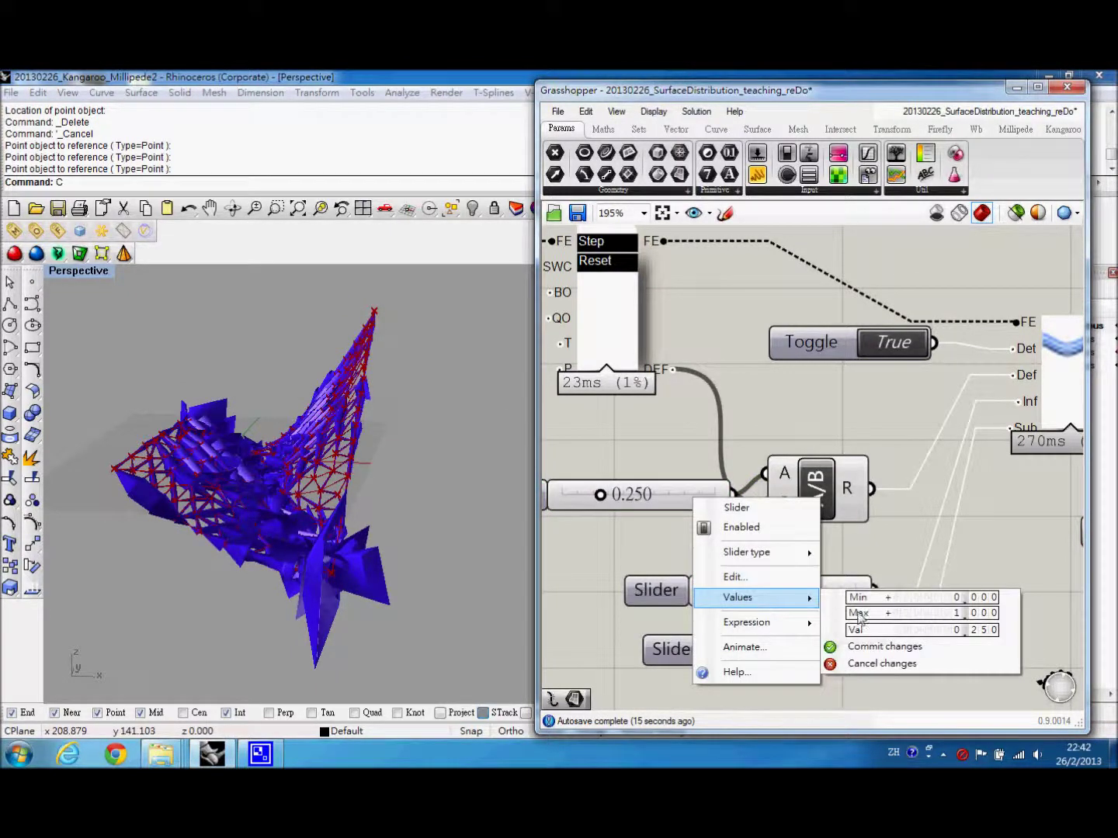
click(860, 614)
text(30)
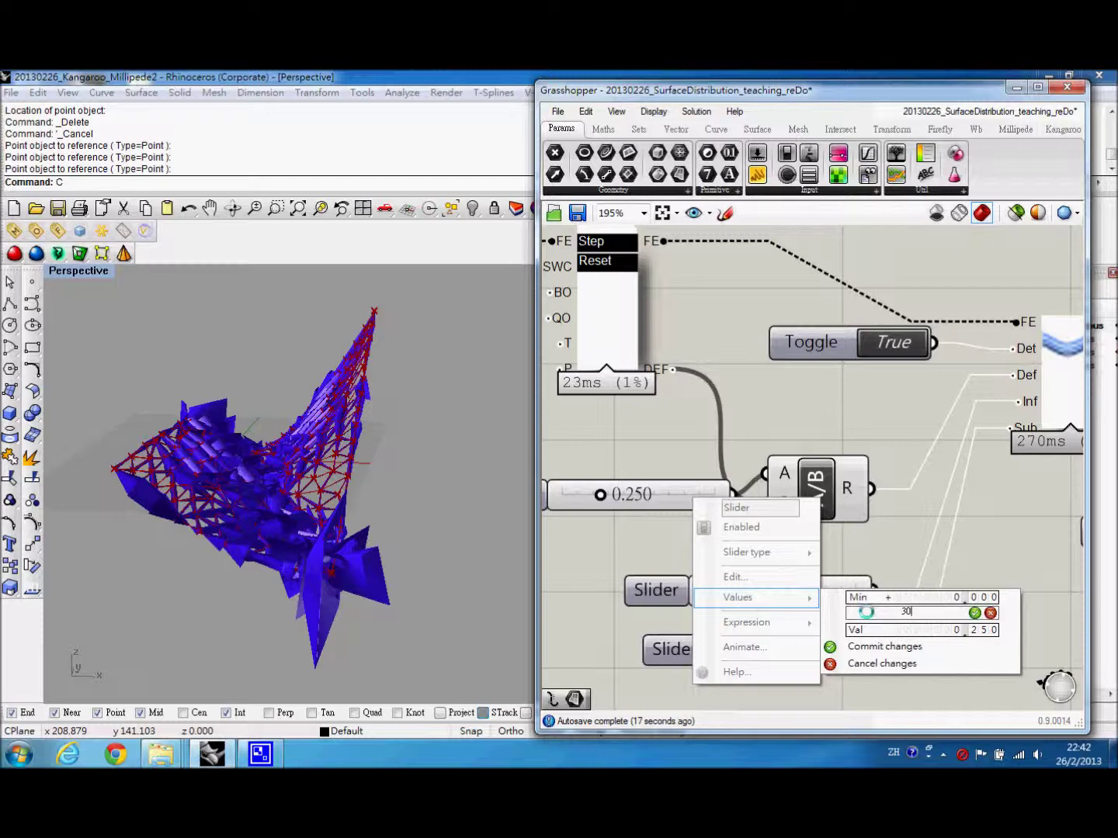
click(974, 613)
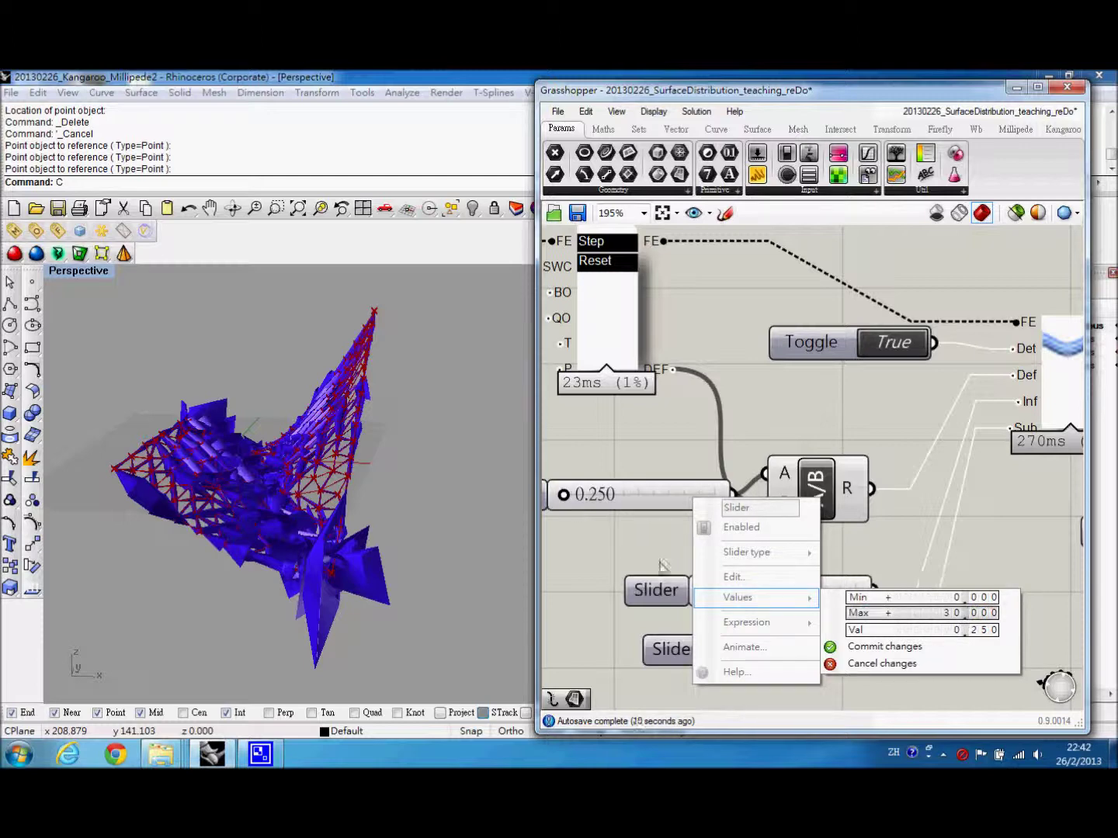
click(607, 559)
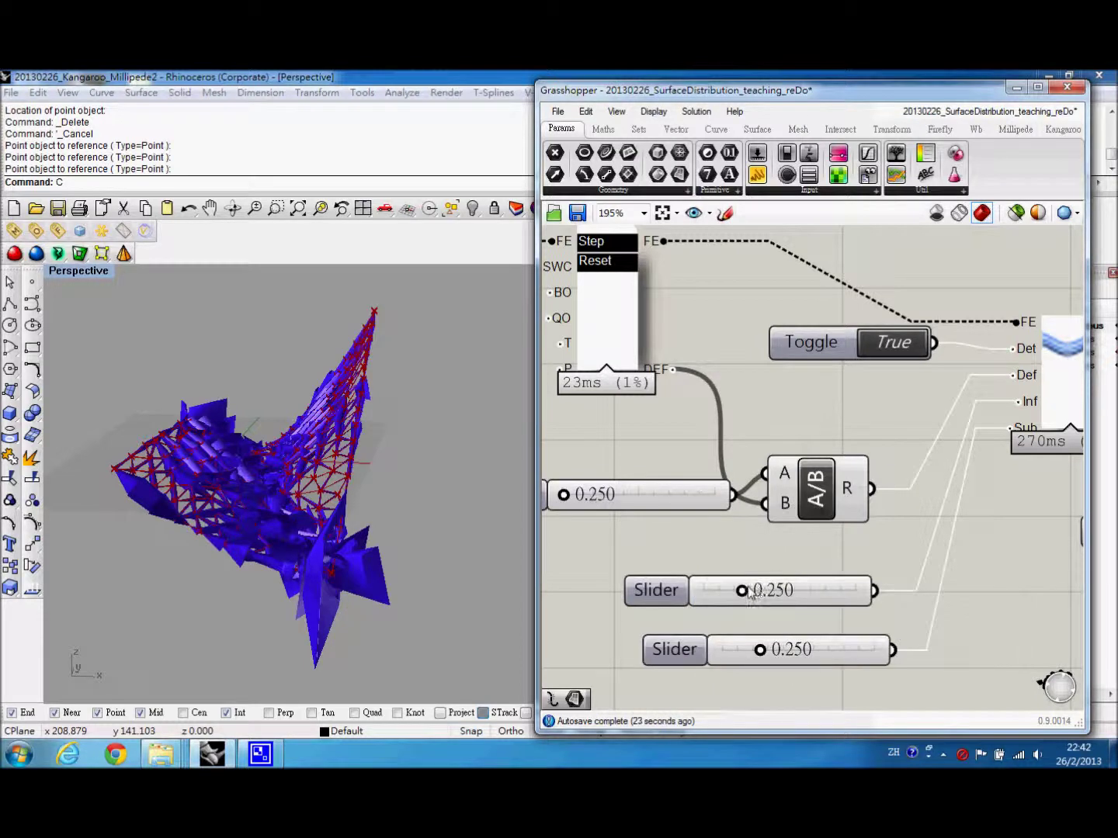
Try a value of 0.087 on the slider feeding Inf and 30 on the slider feeding the division's A input
drag(741, 591, 659, 595)
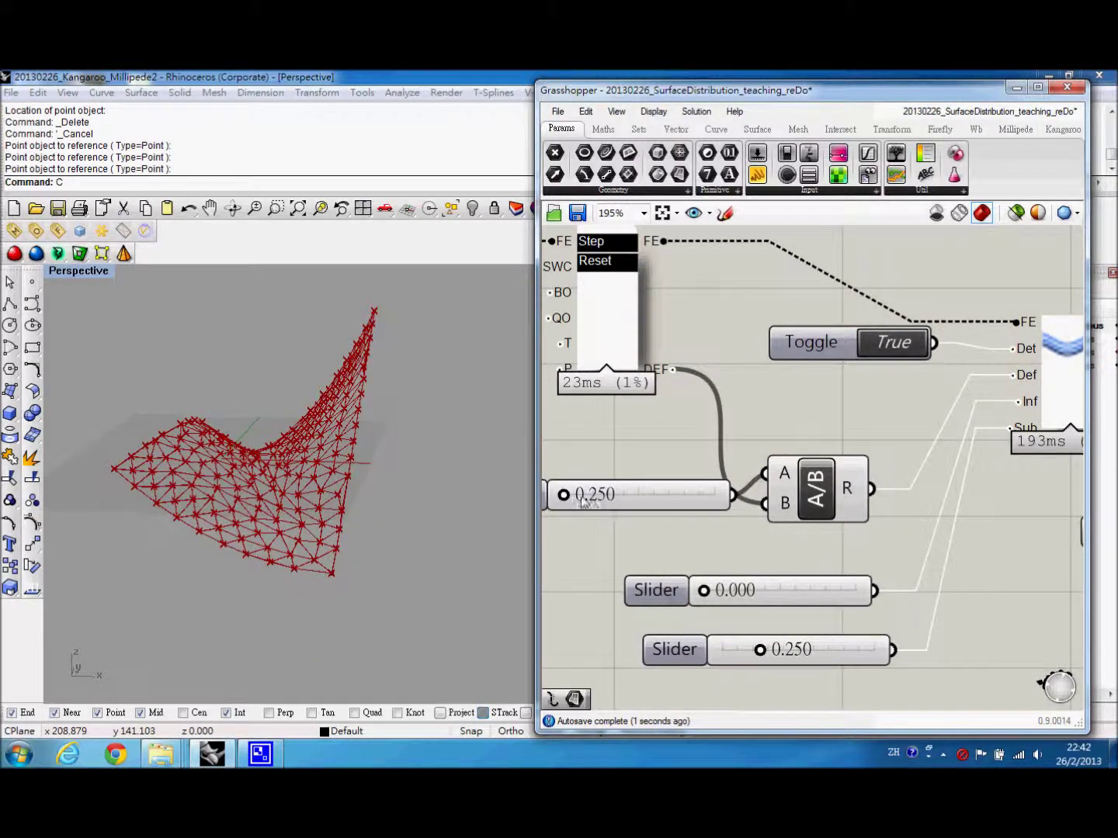
drag(592, 498, 688, 494)
drag(702, 593, 715, 594)
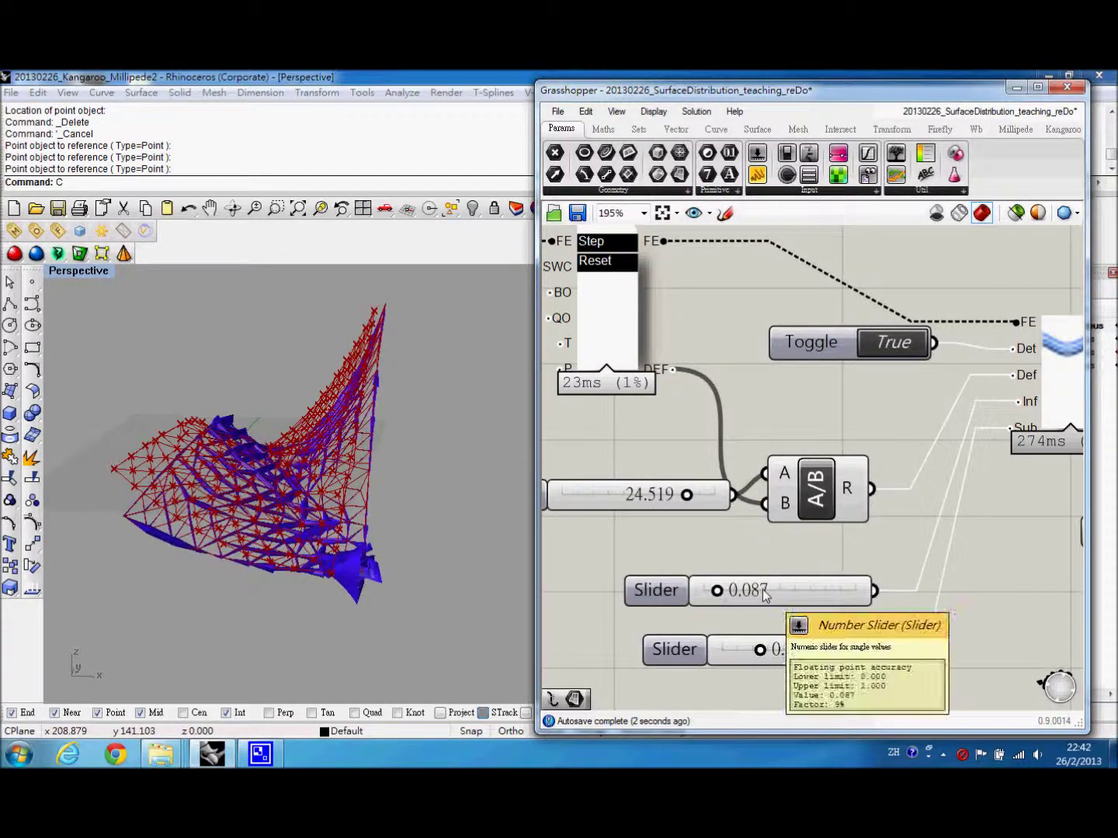
drag(689, 497, 722, 496)
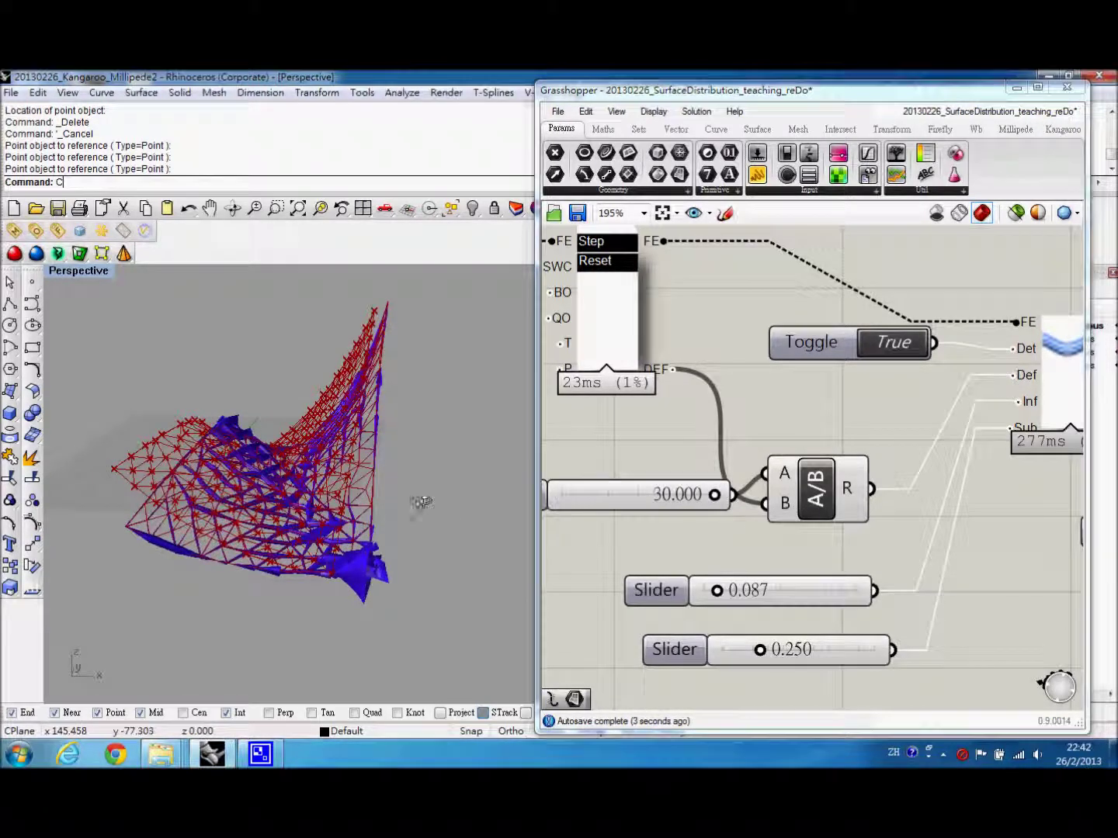
Set the slider feeding the division's A input to about 12.797 and the slider feeding Inf to 0.05
right_drag(420, 499, 399, 434)
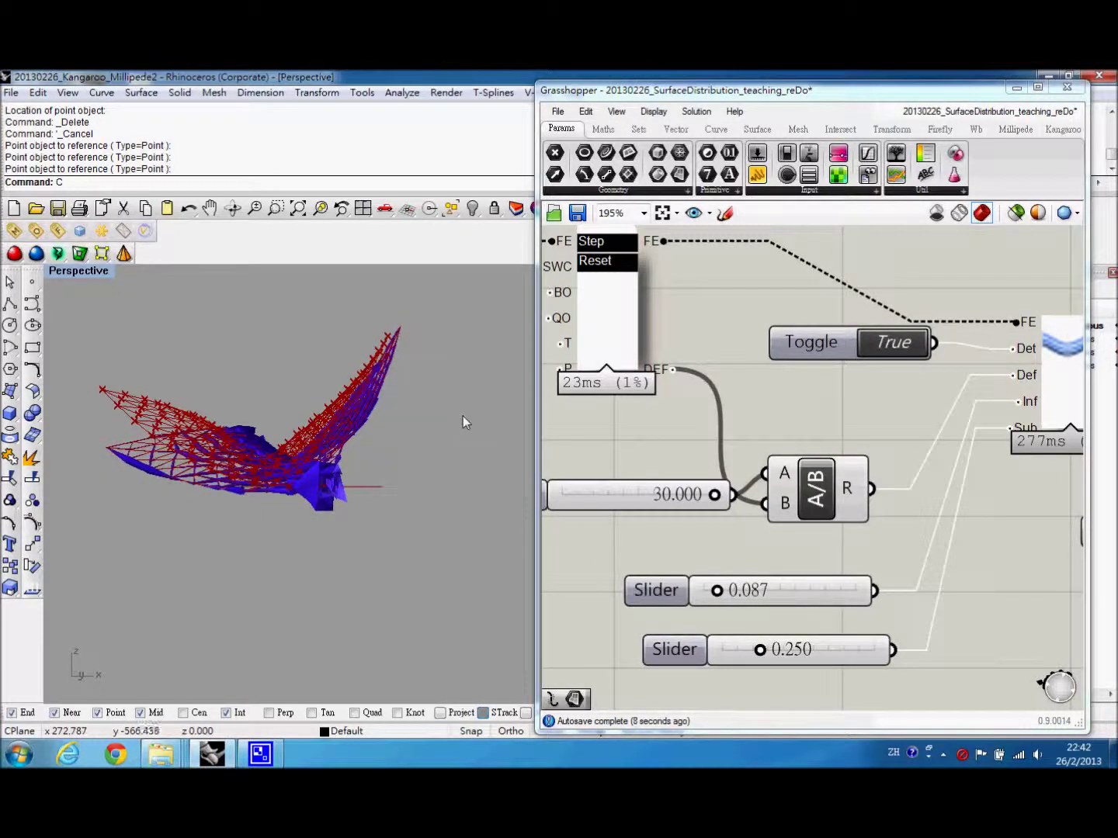
click(715, 497)
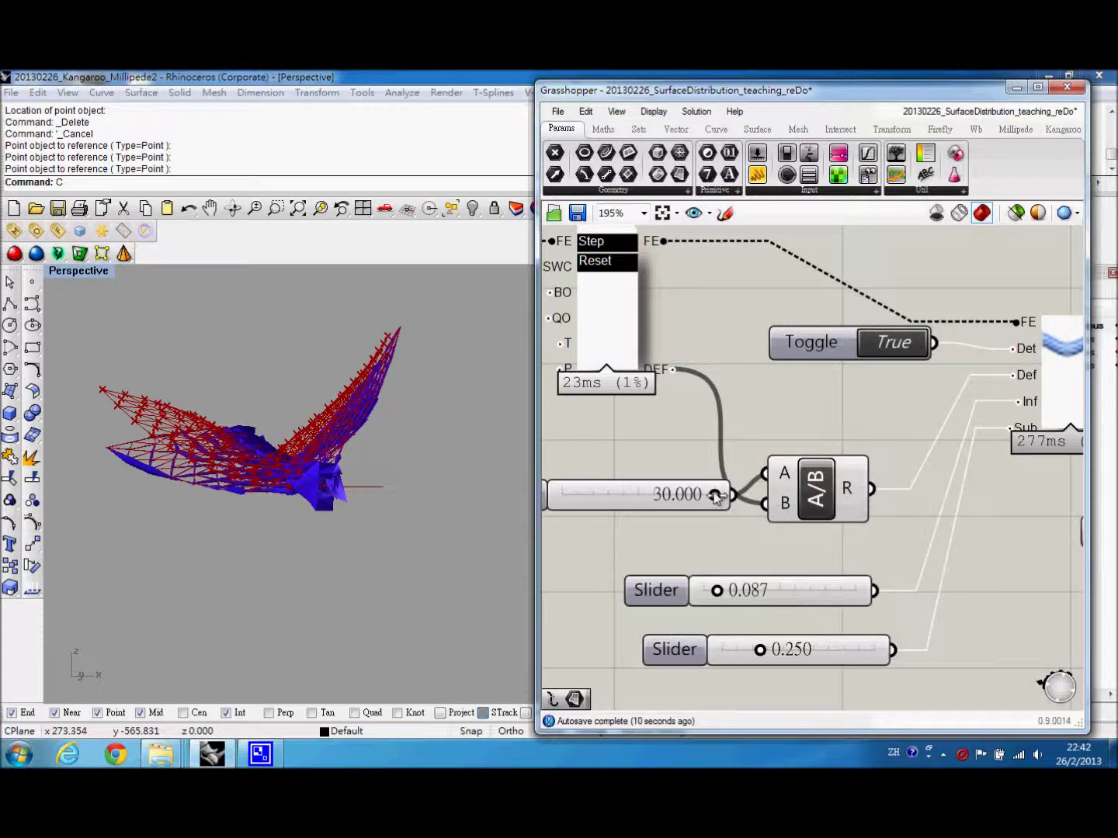
drag(690, 495, 626, 496)
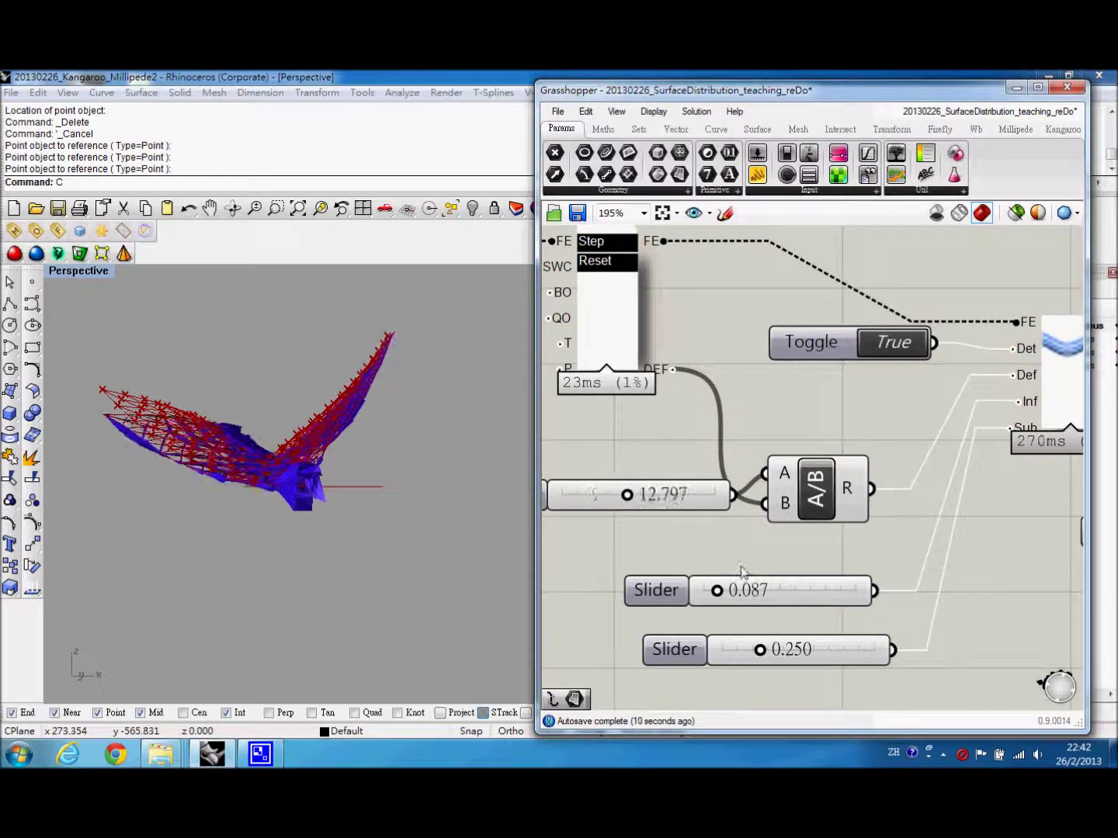
double_click(744, 590)
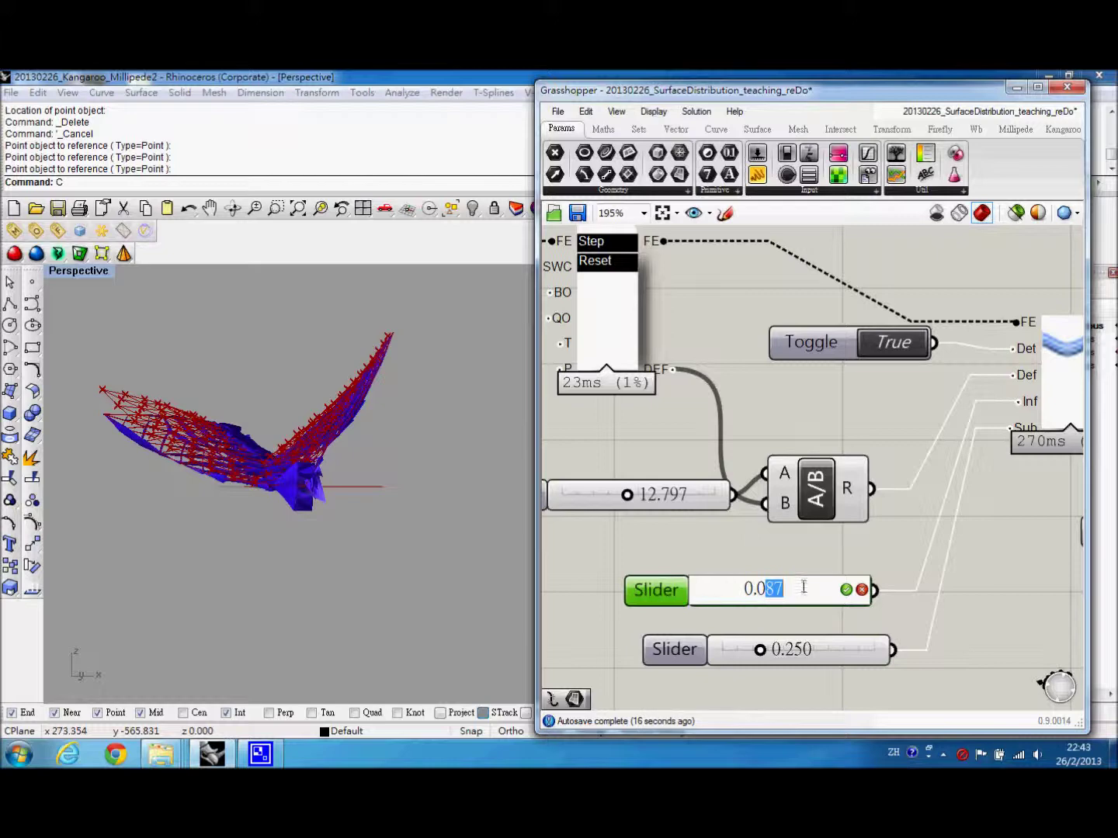
text(5)
key(Return)
Inspect the deflected frame against the original structure from several angles in the Rhino perspective view
right_drag(337, 515, 365, 631)
scroll(218, 432, up, 10)
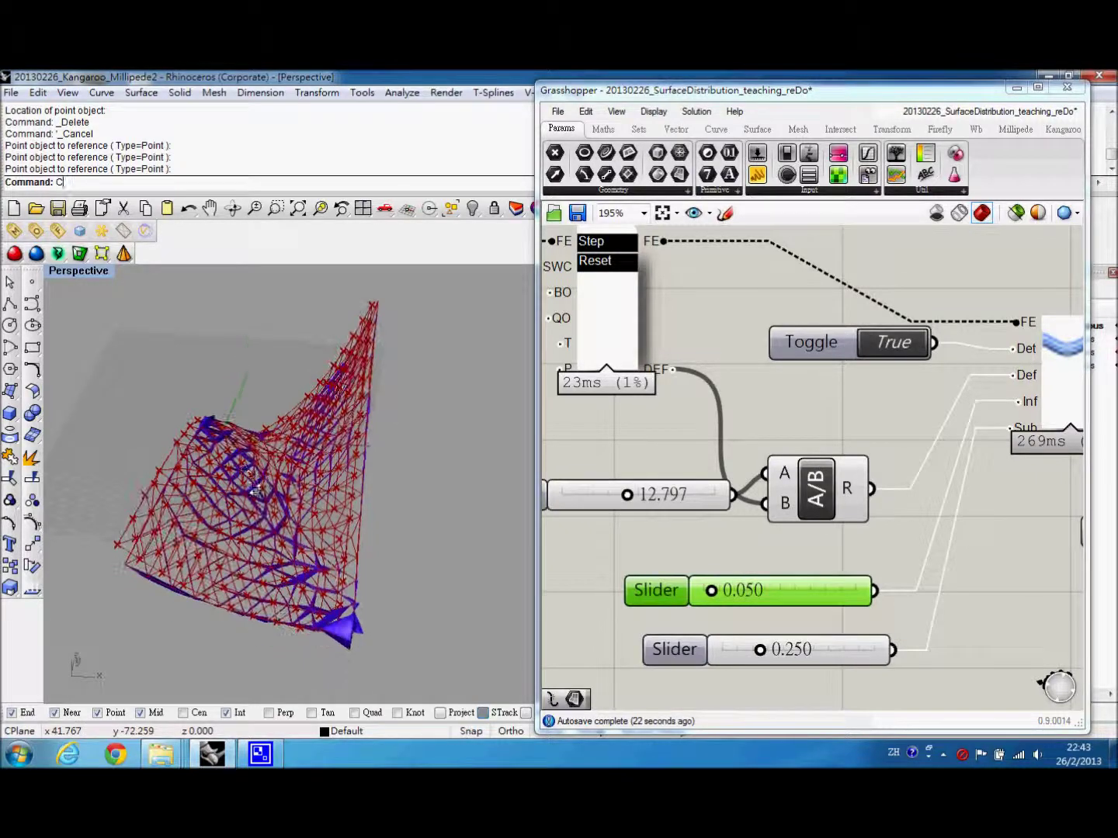
scroll(256, 460, down, 10)
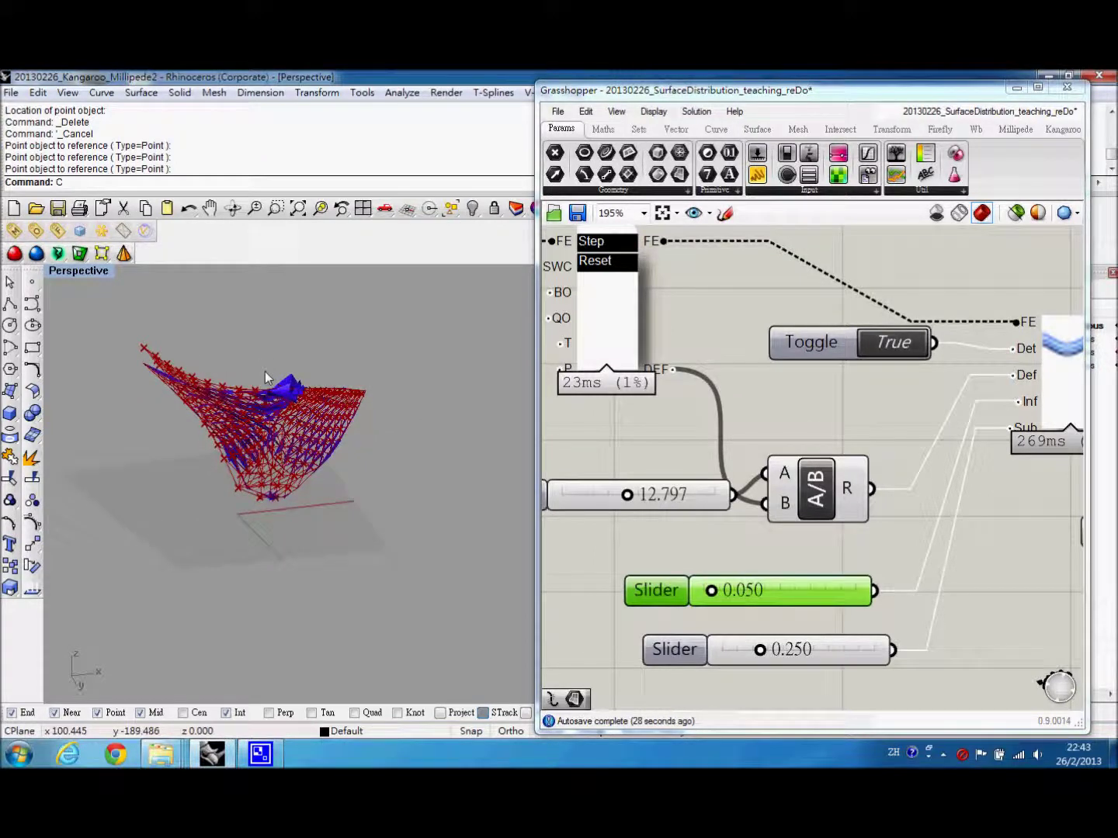
scroll(292, 409, up, 5)
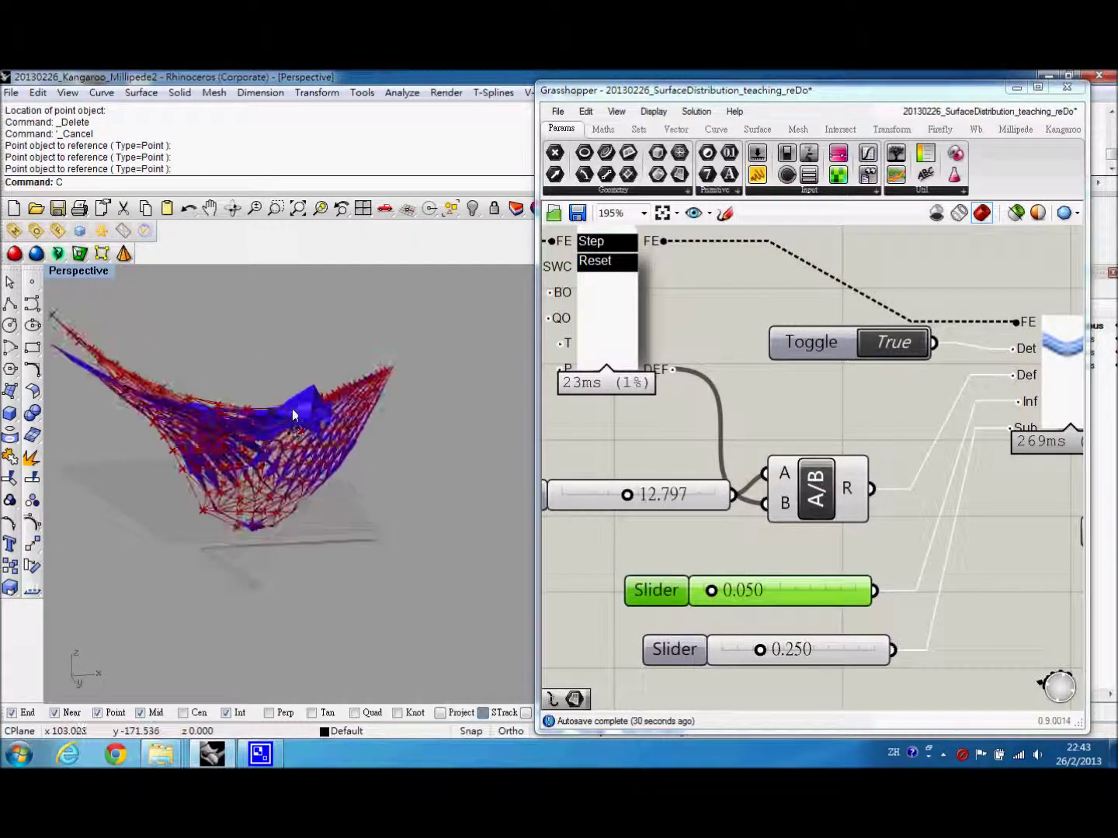
right_drag(291, 409, 302, 485)
scroll(302, 483, down, 3)
Set the number slider feeding the Sub input of Frame Visualization to 0.199
right_drag(842, 498, 756, 467)
right_drag(761, 561, 774, 553)
click(745, 613)
double_click(741, 611)
click(733, 614)
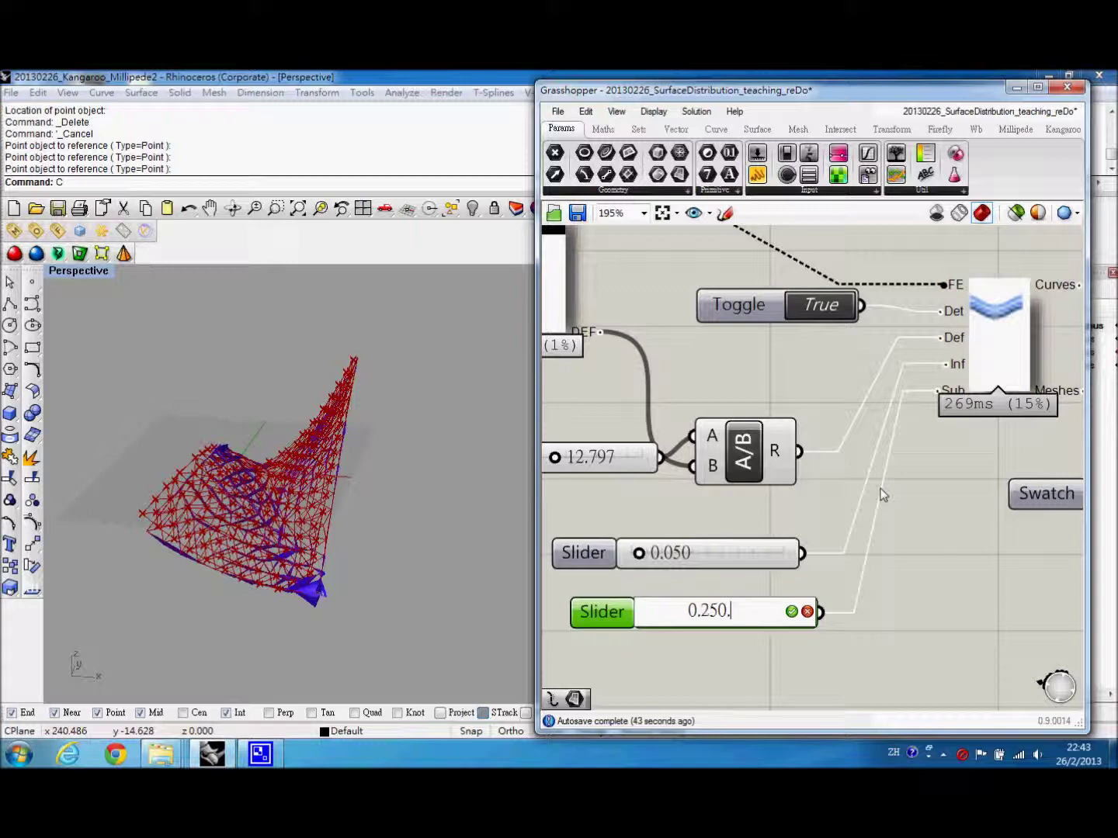
key(BackSpace)
key(BackSpace)
key(BackSpace)
key(Return)
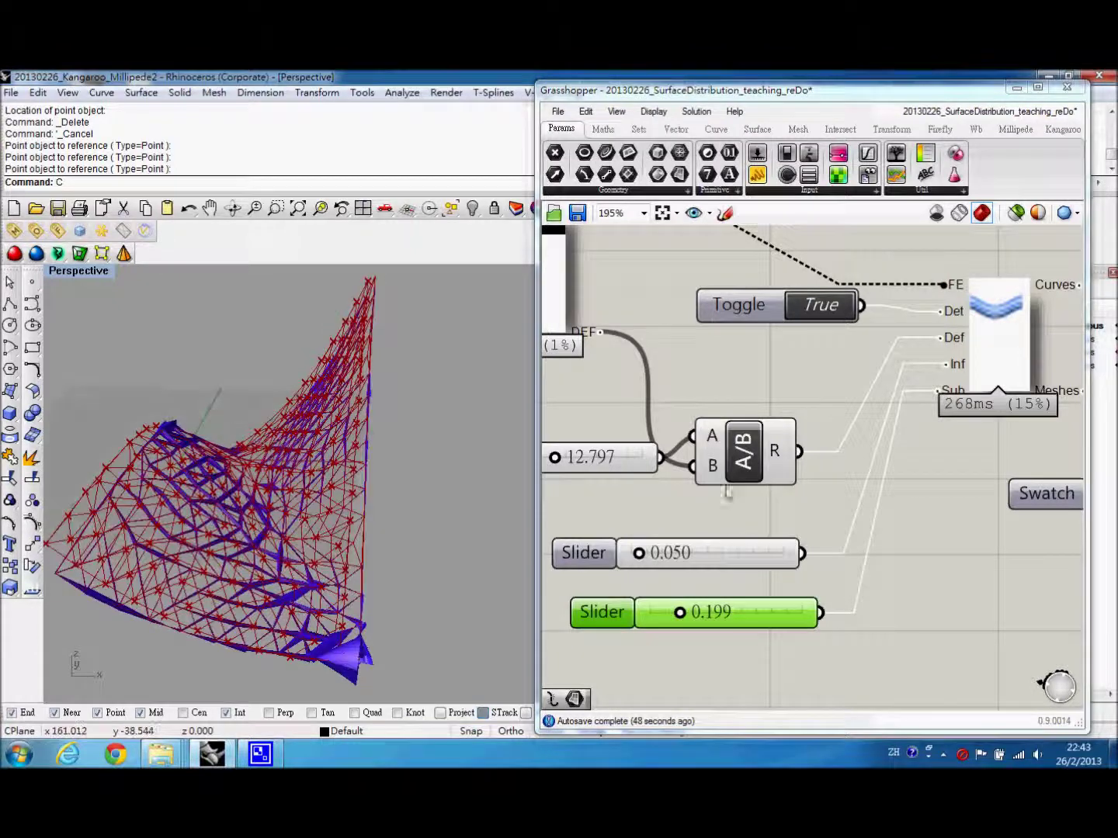
Set the Frame Visualization component's display mode to DEFLECTION
scroll(795, 469, down, 3)
right_drag(797, 458, 835, 457)
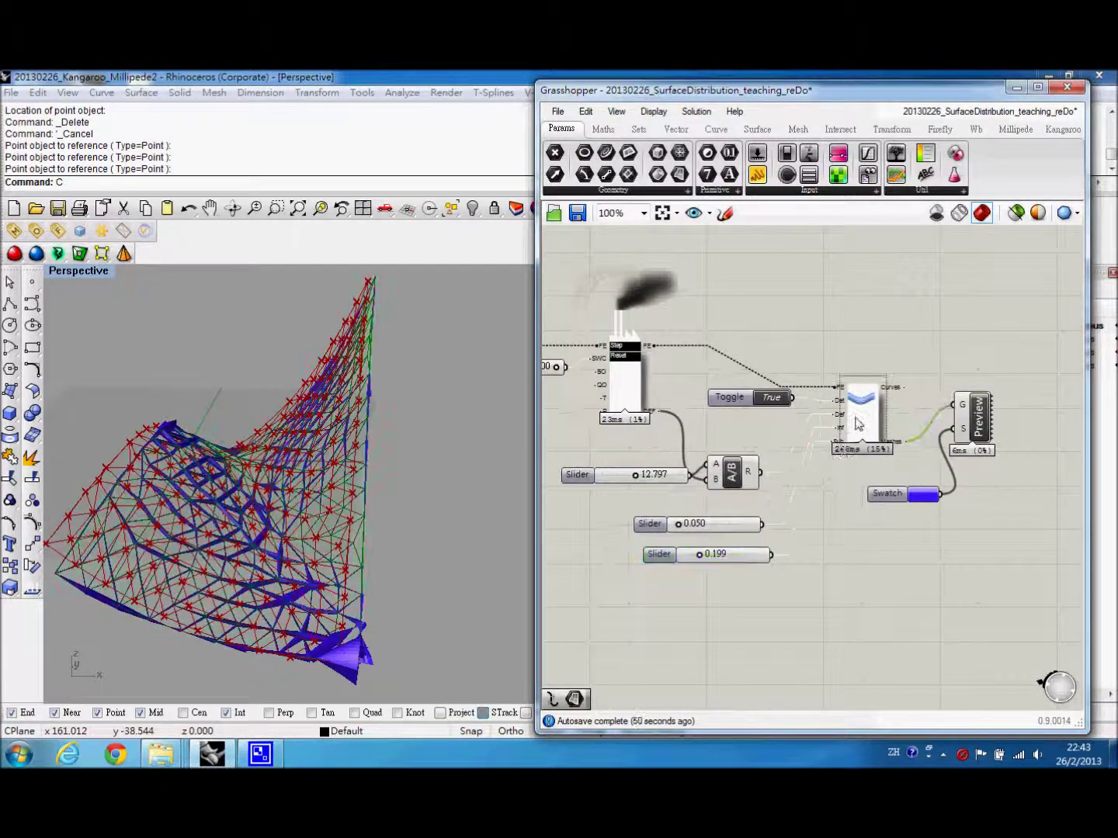
right_click(859, 417)
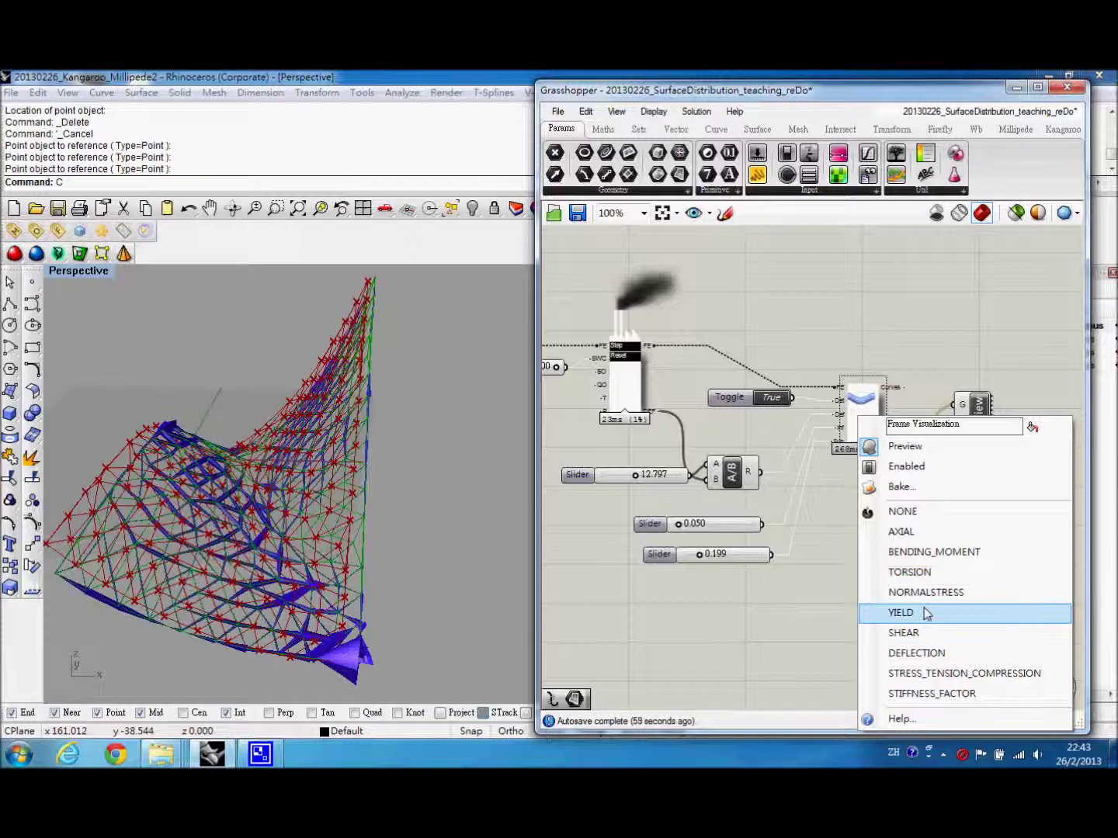
click(916, 653)
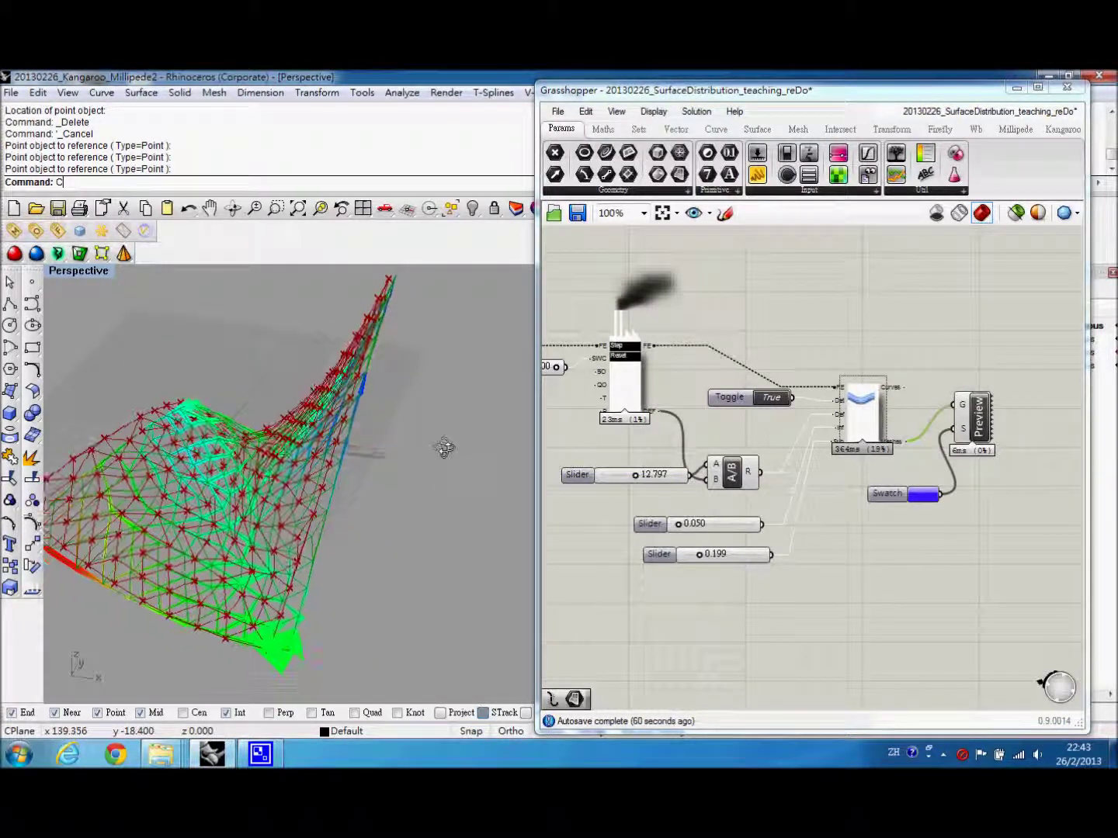
right_drag(664, 485, 761, 487)
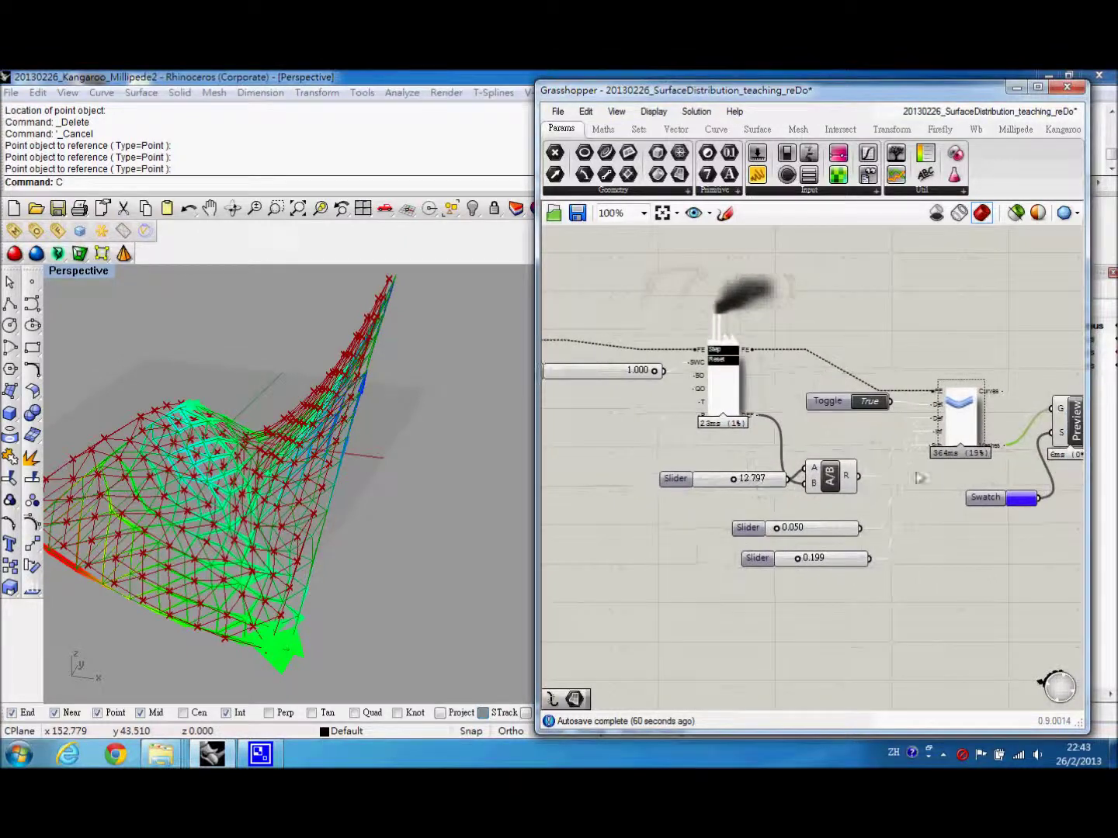
Try the TORSION and SHEAR display modes on the Frame Visualization component
right_click(961, 408)
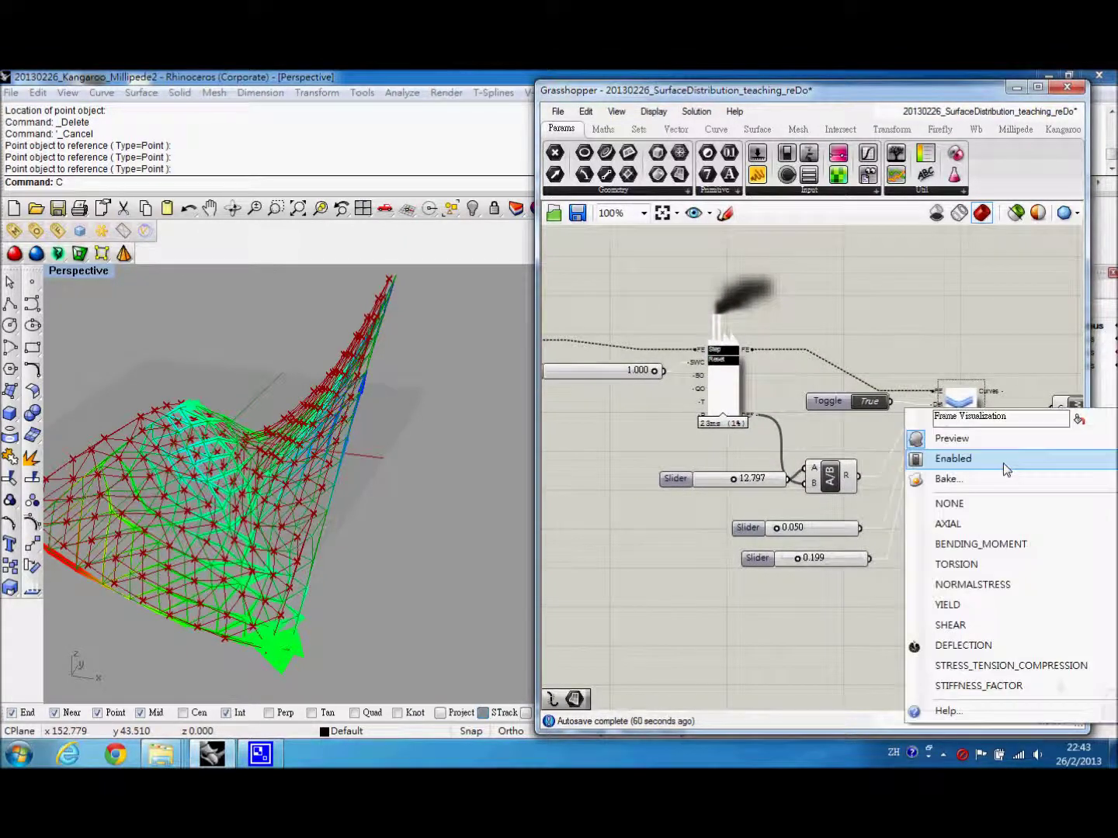
click(961, 564)
right_click(966, 422)
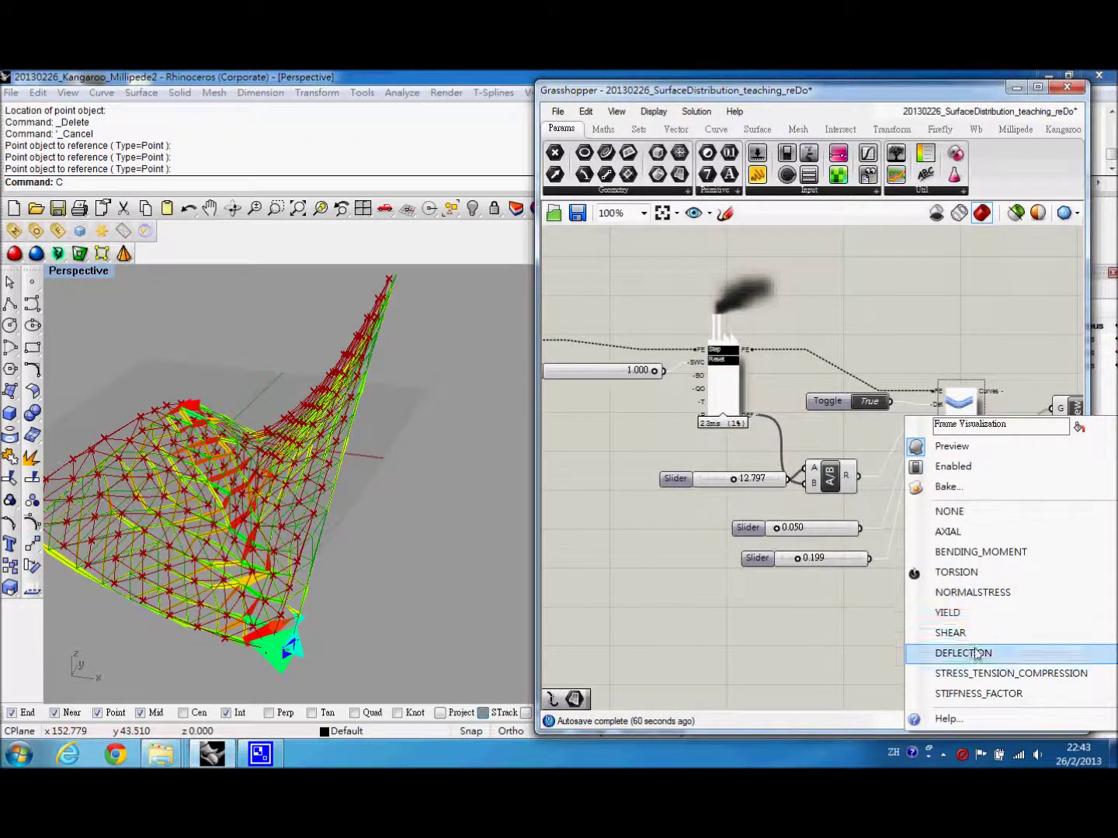
click(726, 487)
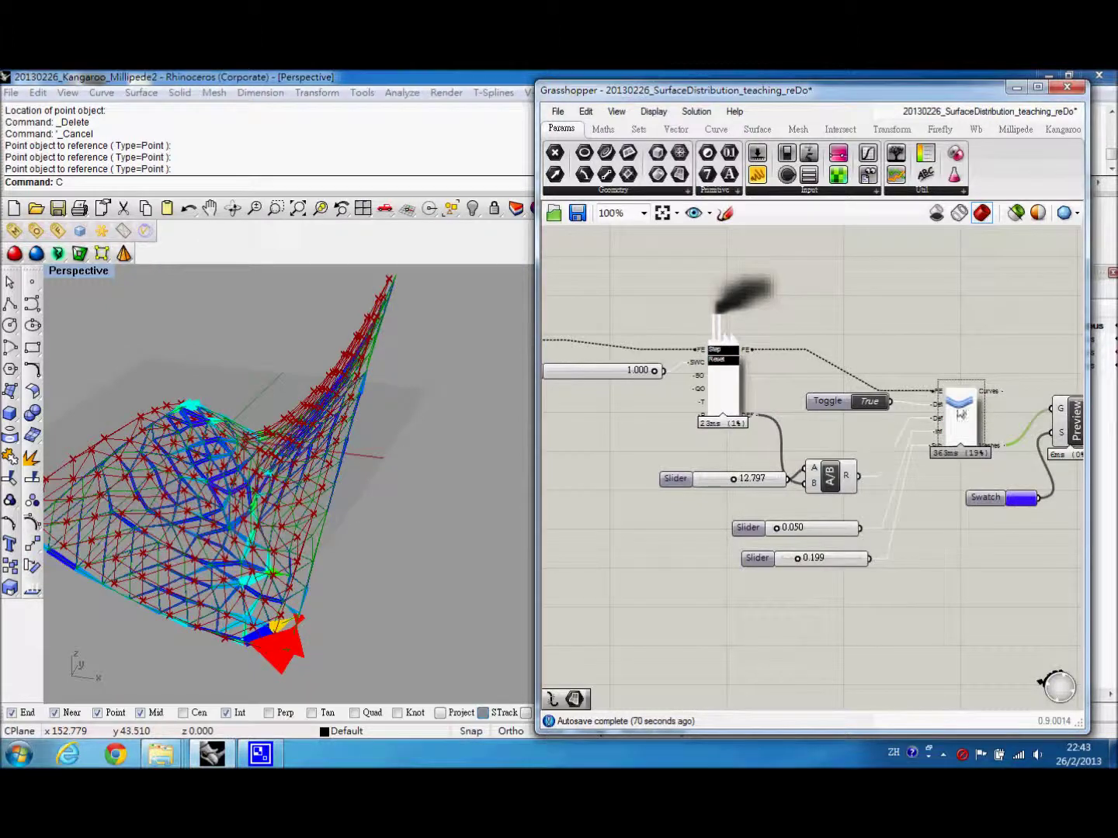
Set the Frame Visualization component's display mode to NORMALSTRESS and inspect the coloured frame in the Rhino perspective view
right_click(960, 414)
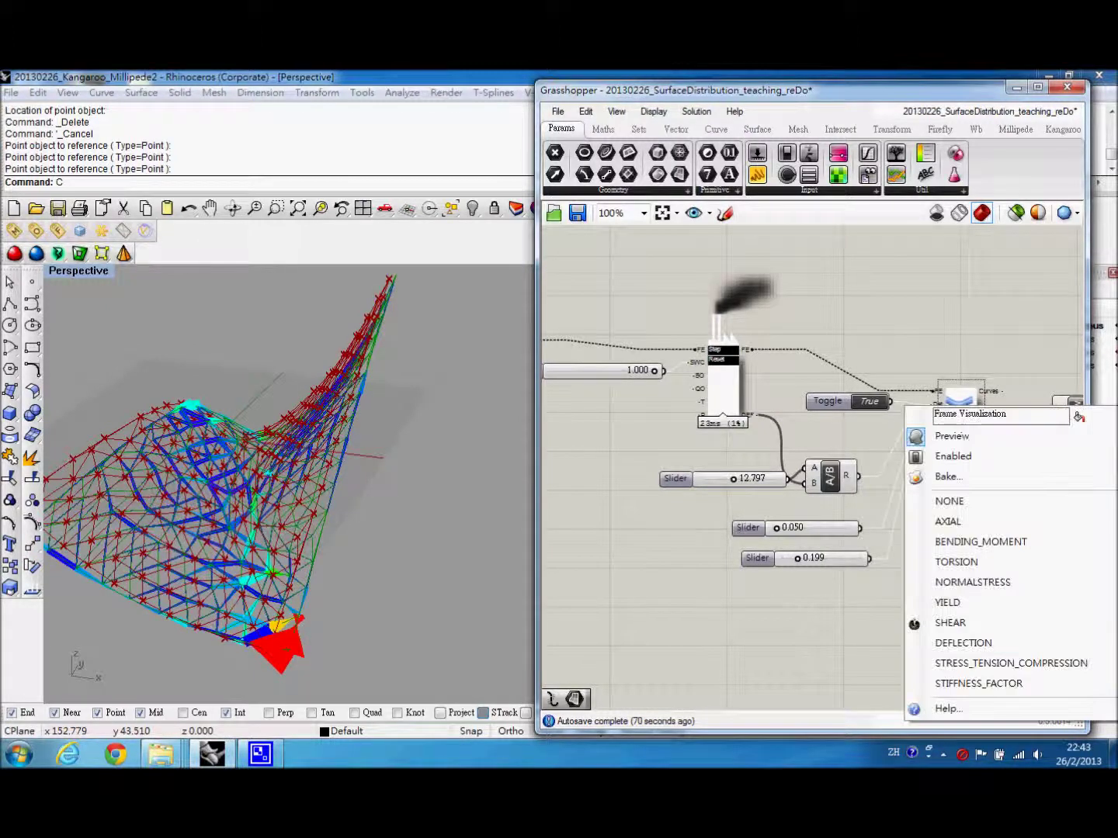
click(1023, 584)
scroll(1057, 686, down, 5)
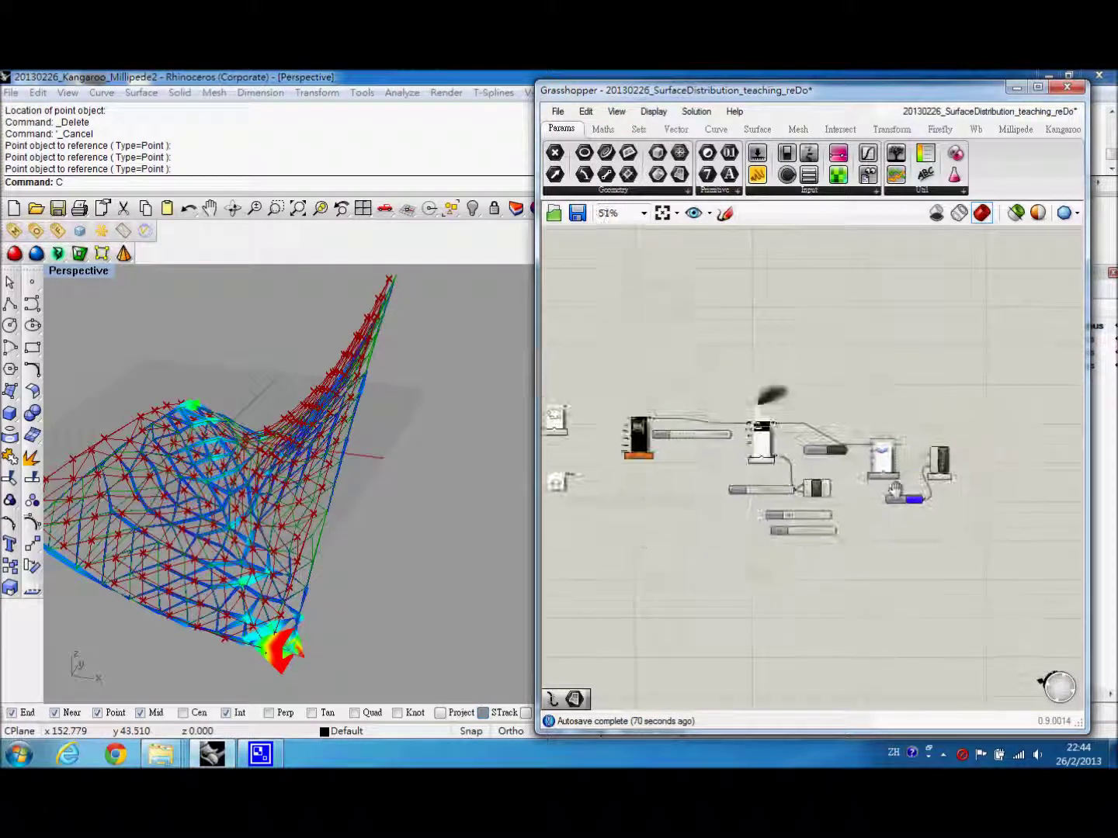
scroll(895, 489, down, 5)
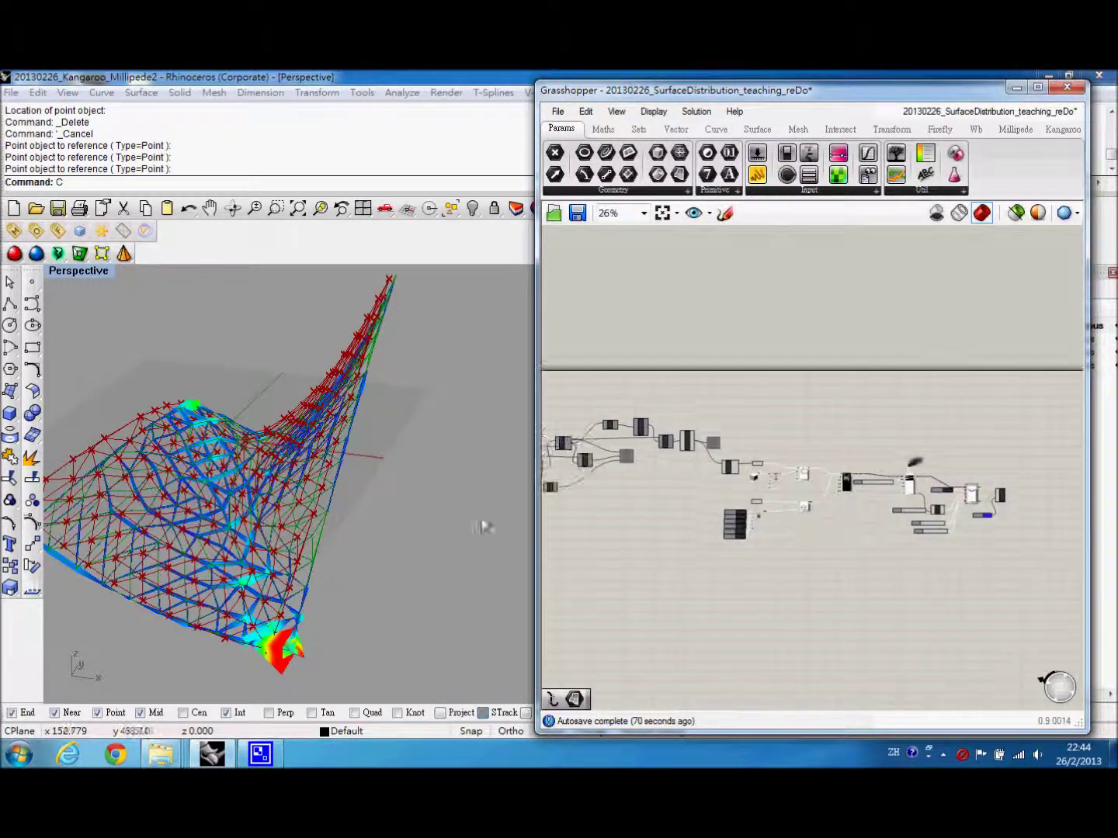
right_drag(387, 537, 400, 512)
scroll(312, 494, down, 6)
scroll(302, 492, up, 5)
right_drag(302, 492, 291, 479)
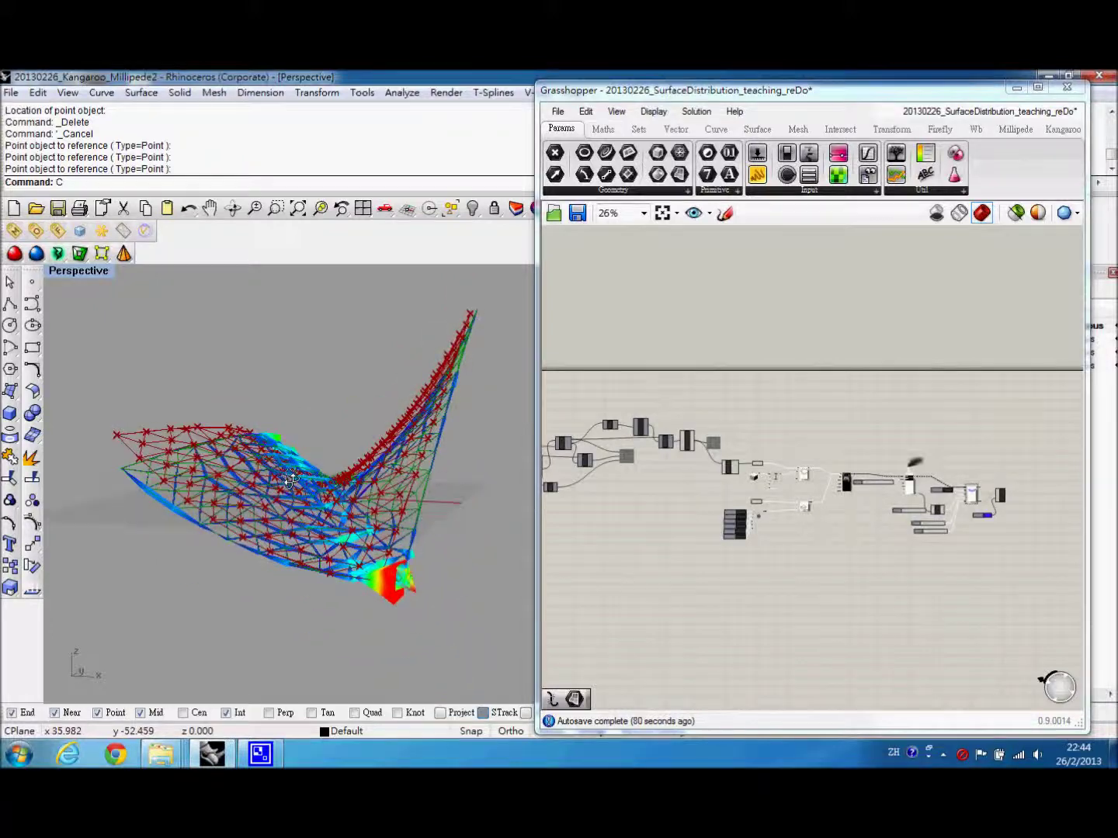
scroll(919, 484, up, 3)
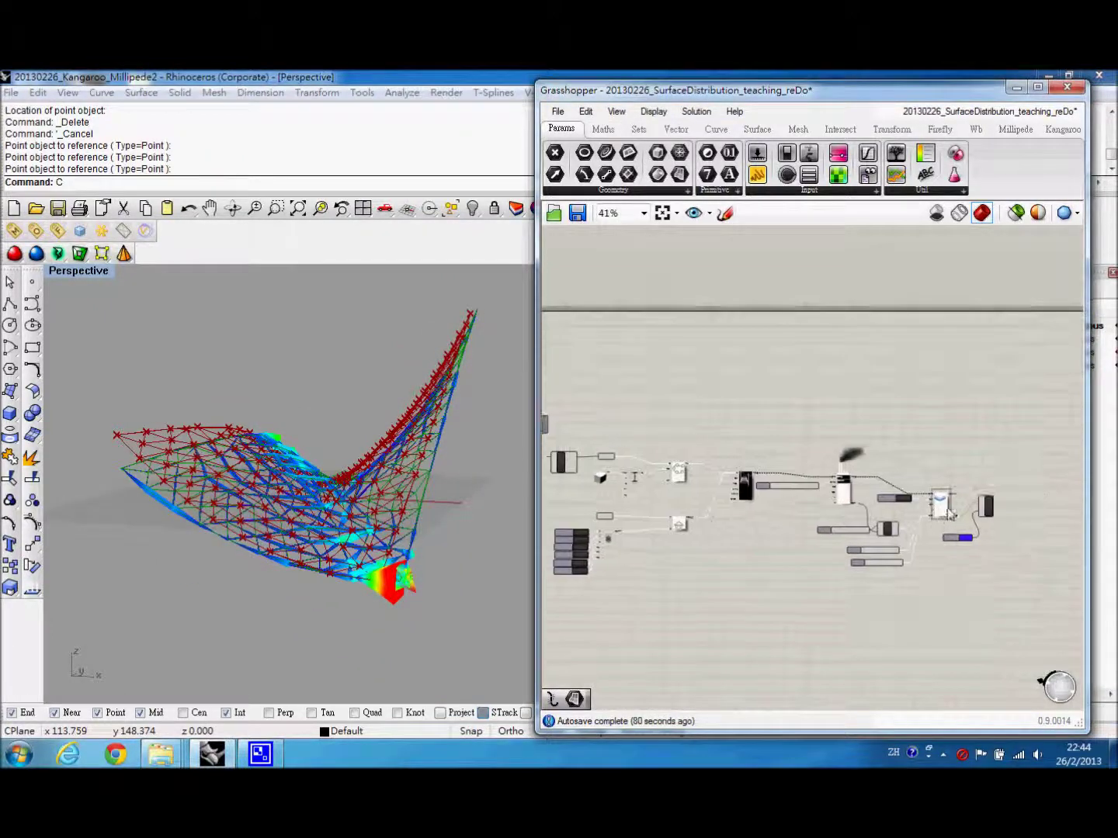